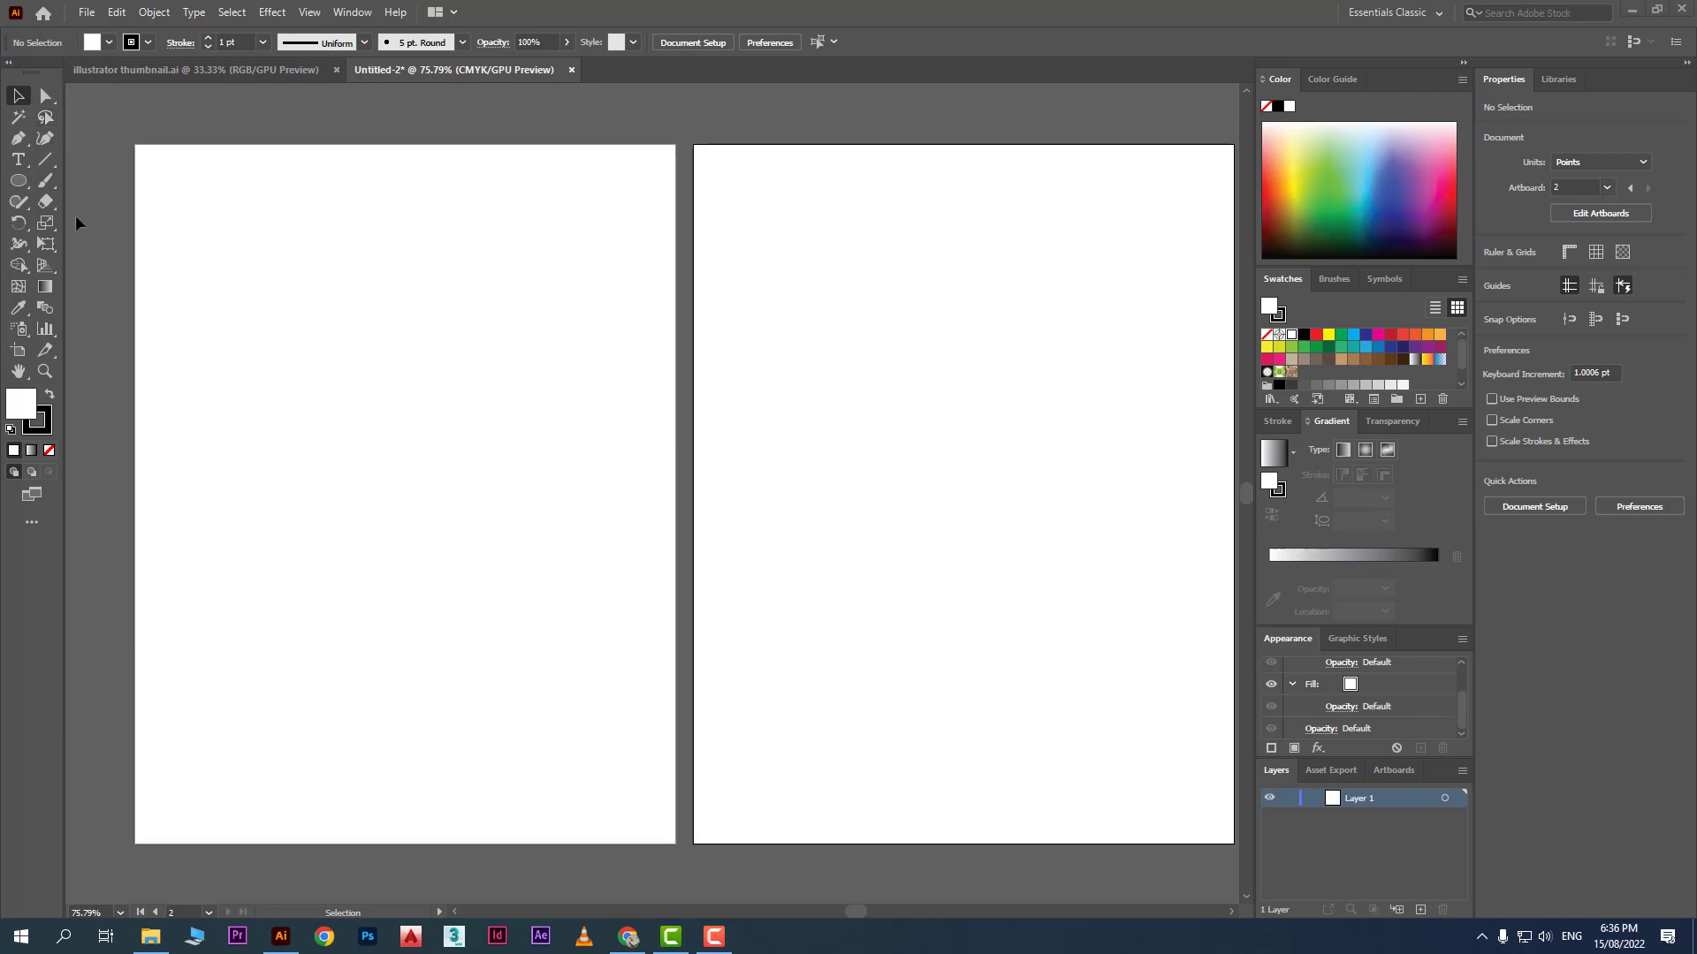
Step: Draw a circle about 191 pt across in the upper part of the first artboard and fill it green
{"action": "left_click", "coordinate": [18, 180]}
{"action": "left_click_drag", "start_coordinate": [223, 266], "coordinate": [374, 435]}
{"action": "left_click", "coordinate": [1325, 205]}
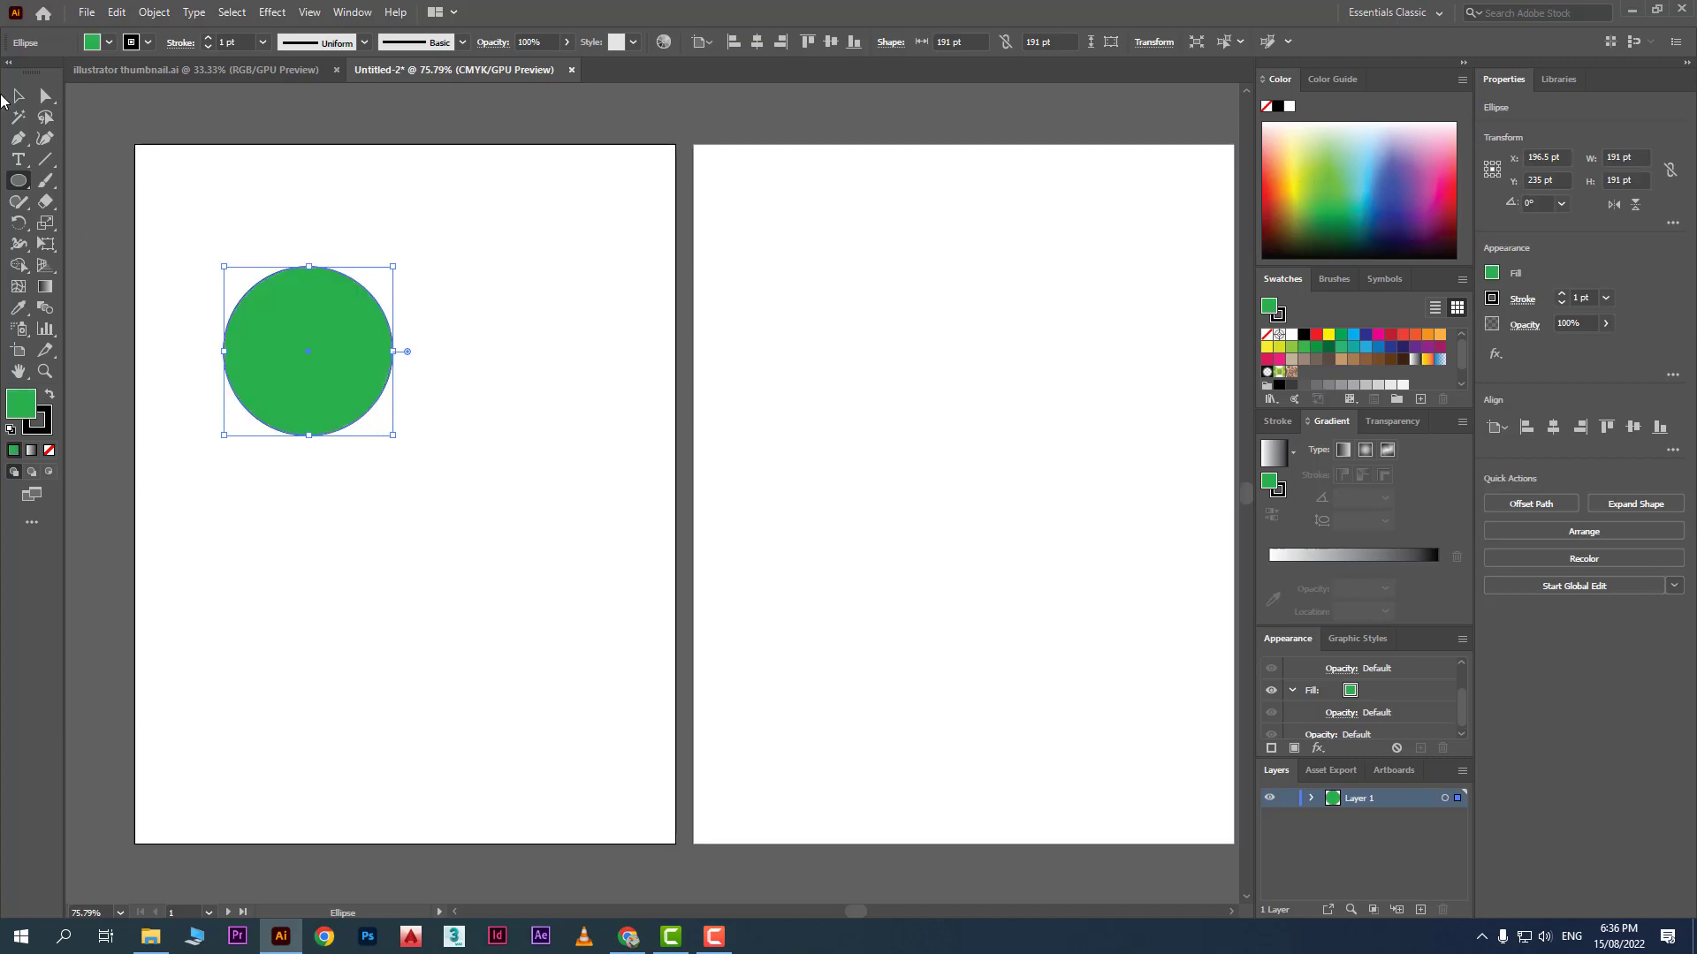
{"action": "key", "text": "v"}
{"action": "left_click", "coordinate": [719, 492]}
{"action": "key", "text": "ctrl+1"}
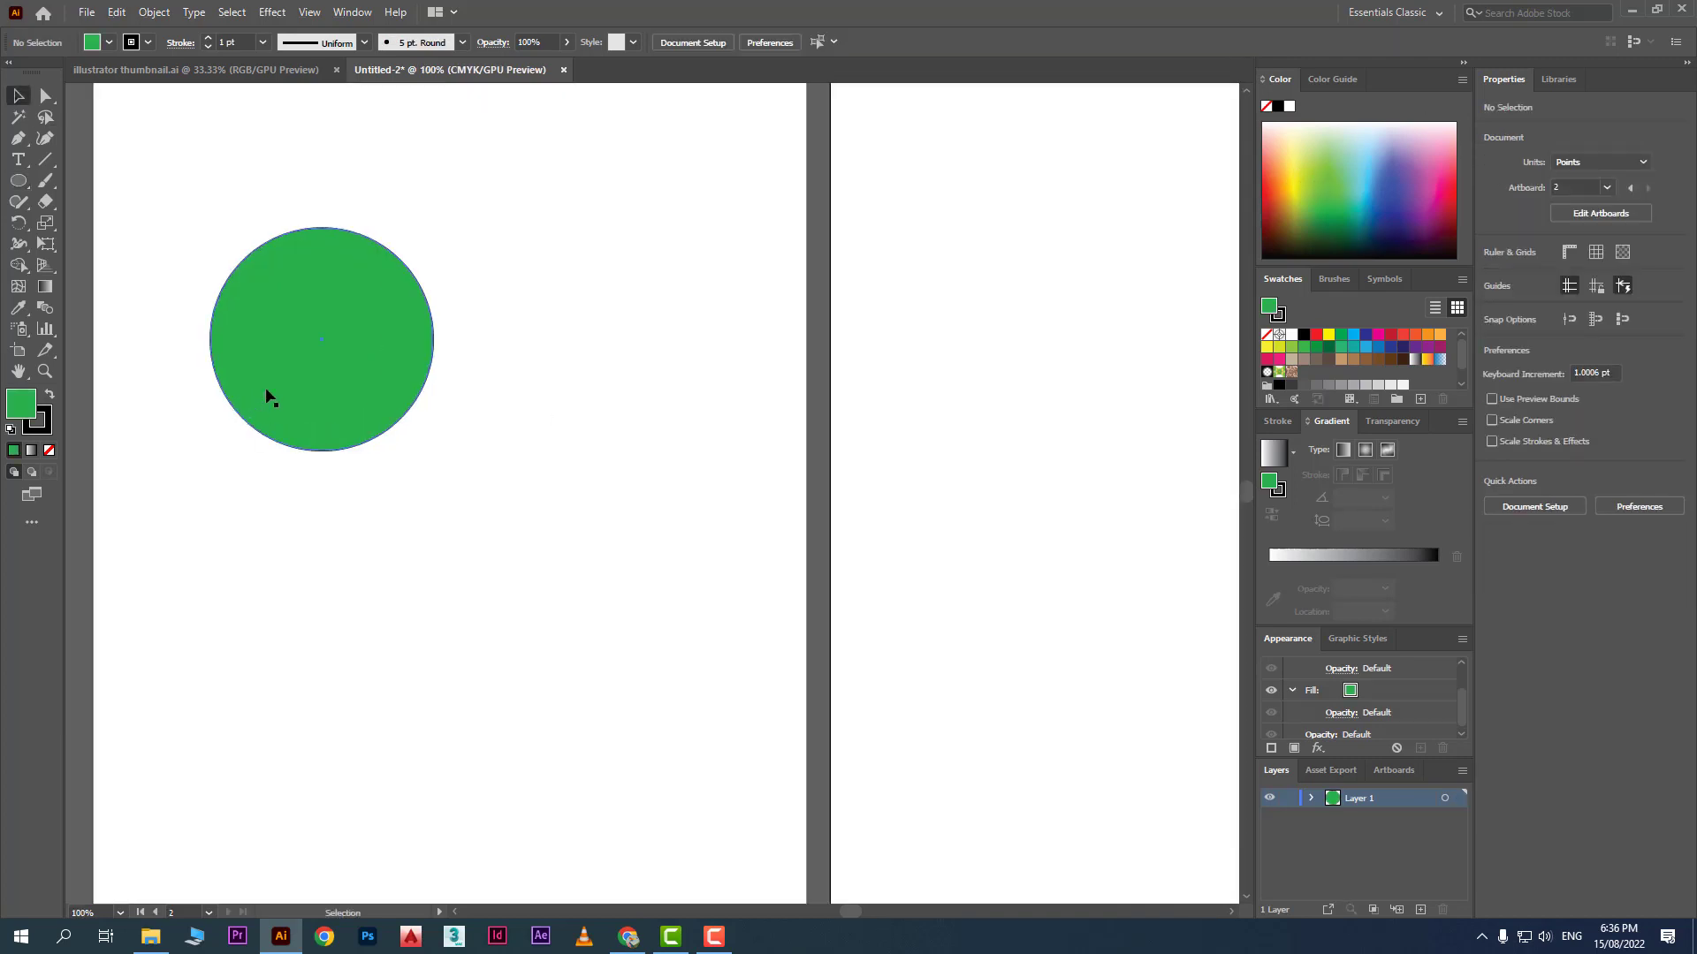
Step: Duplicate the circle into a two-by-two grid with green circles in the upper row and pale yellow ones in the lower row
{"action": "left_click_drag", "start_coordinate": [365, 323], "coordinate": [358, 583]}
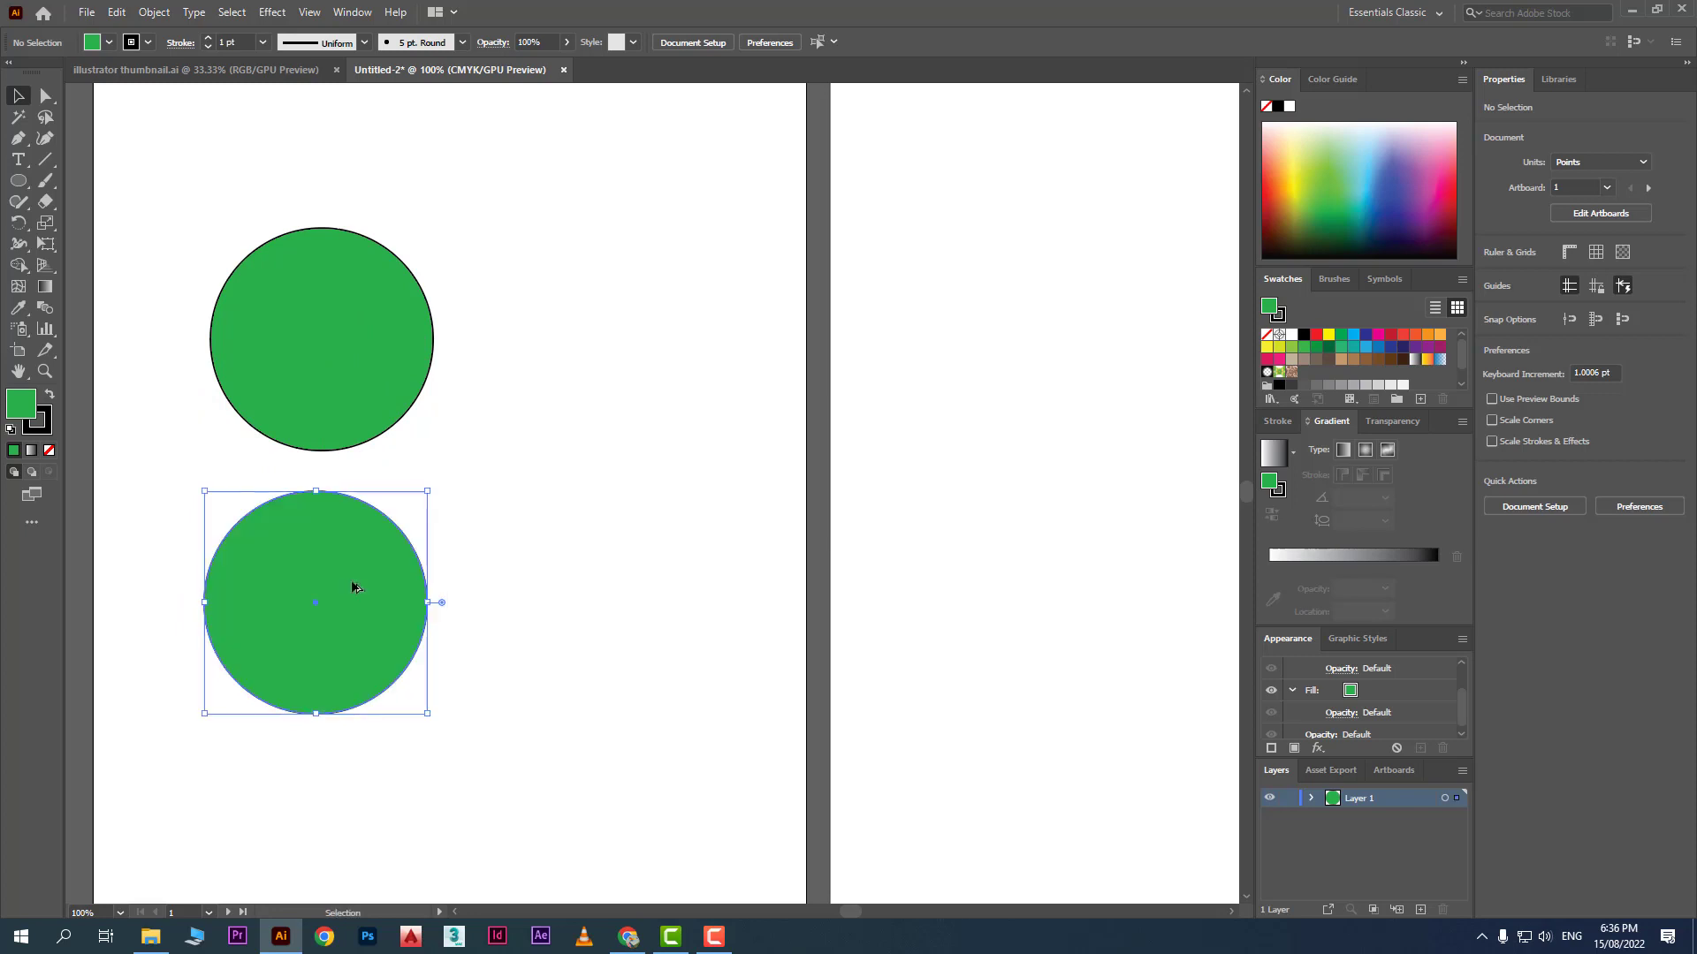
{"action": "left_click", "coordinate": [1302, 147]}
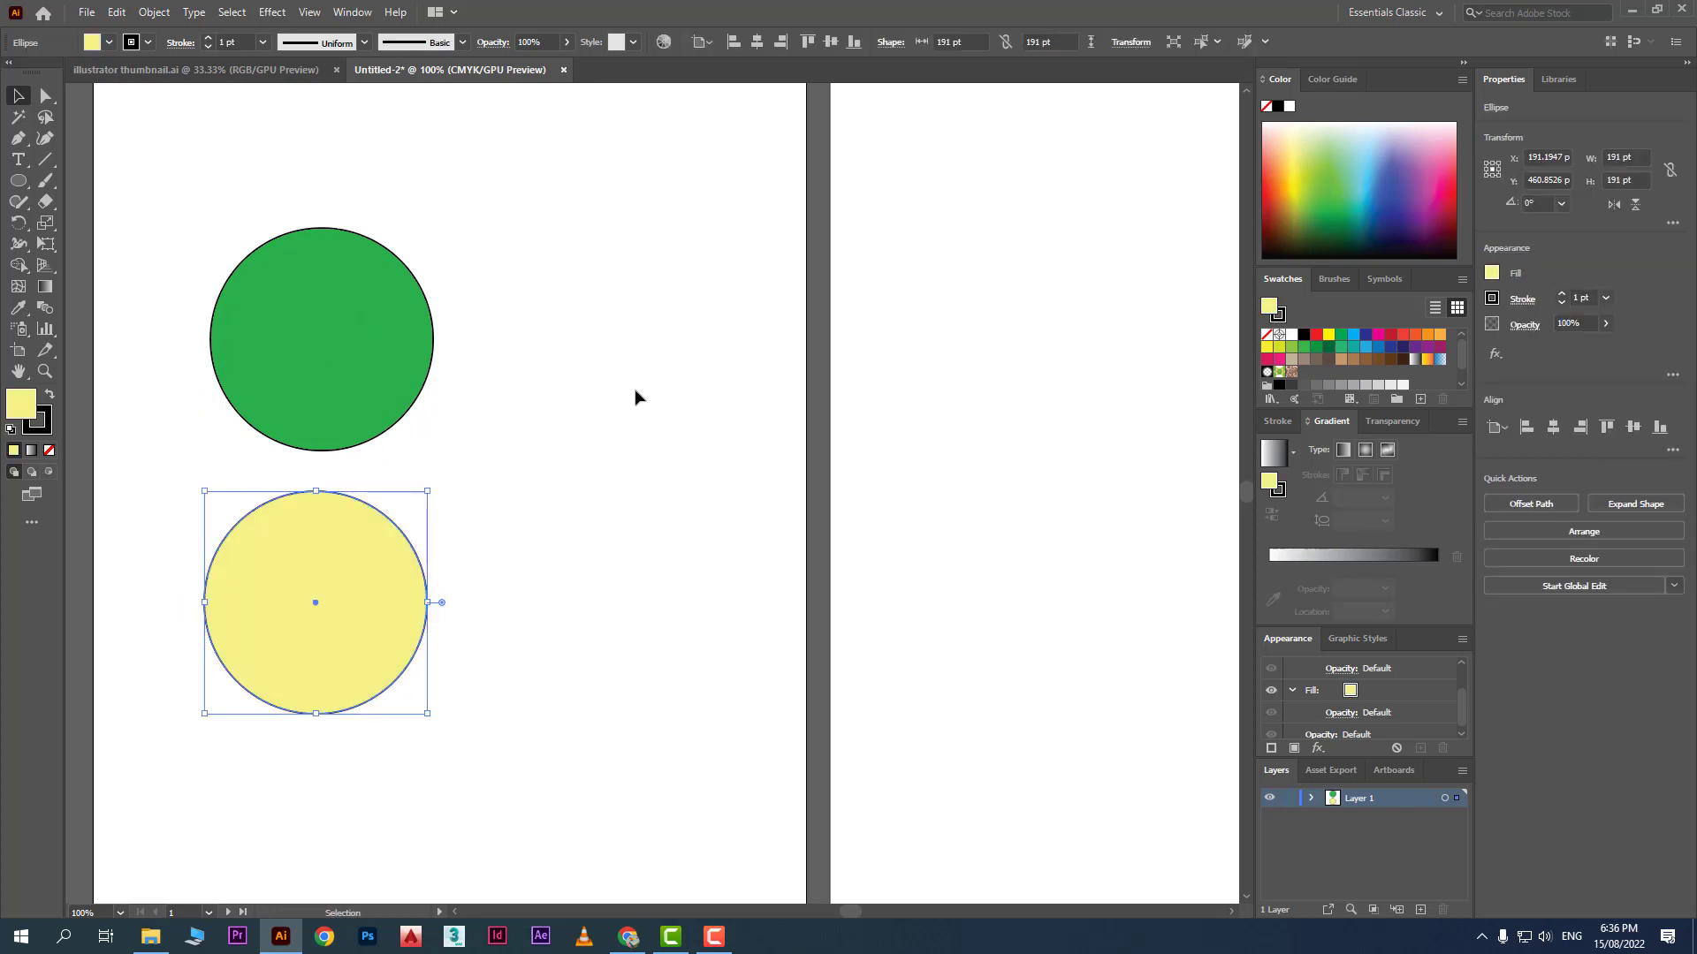
{"action": "left_click", "coordinate": [638, 397]}
{"action": "left_click_drag", "start_coordinate": [306, 575], "coordinate": [601, 575]}
{"action": "left_click_drag", "start_coordinate": [377, 355], "coordinate": [643, 352]}
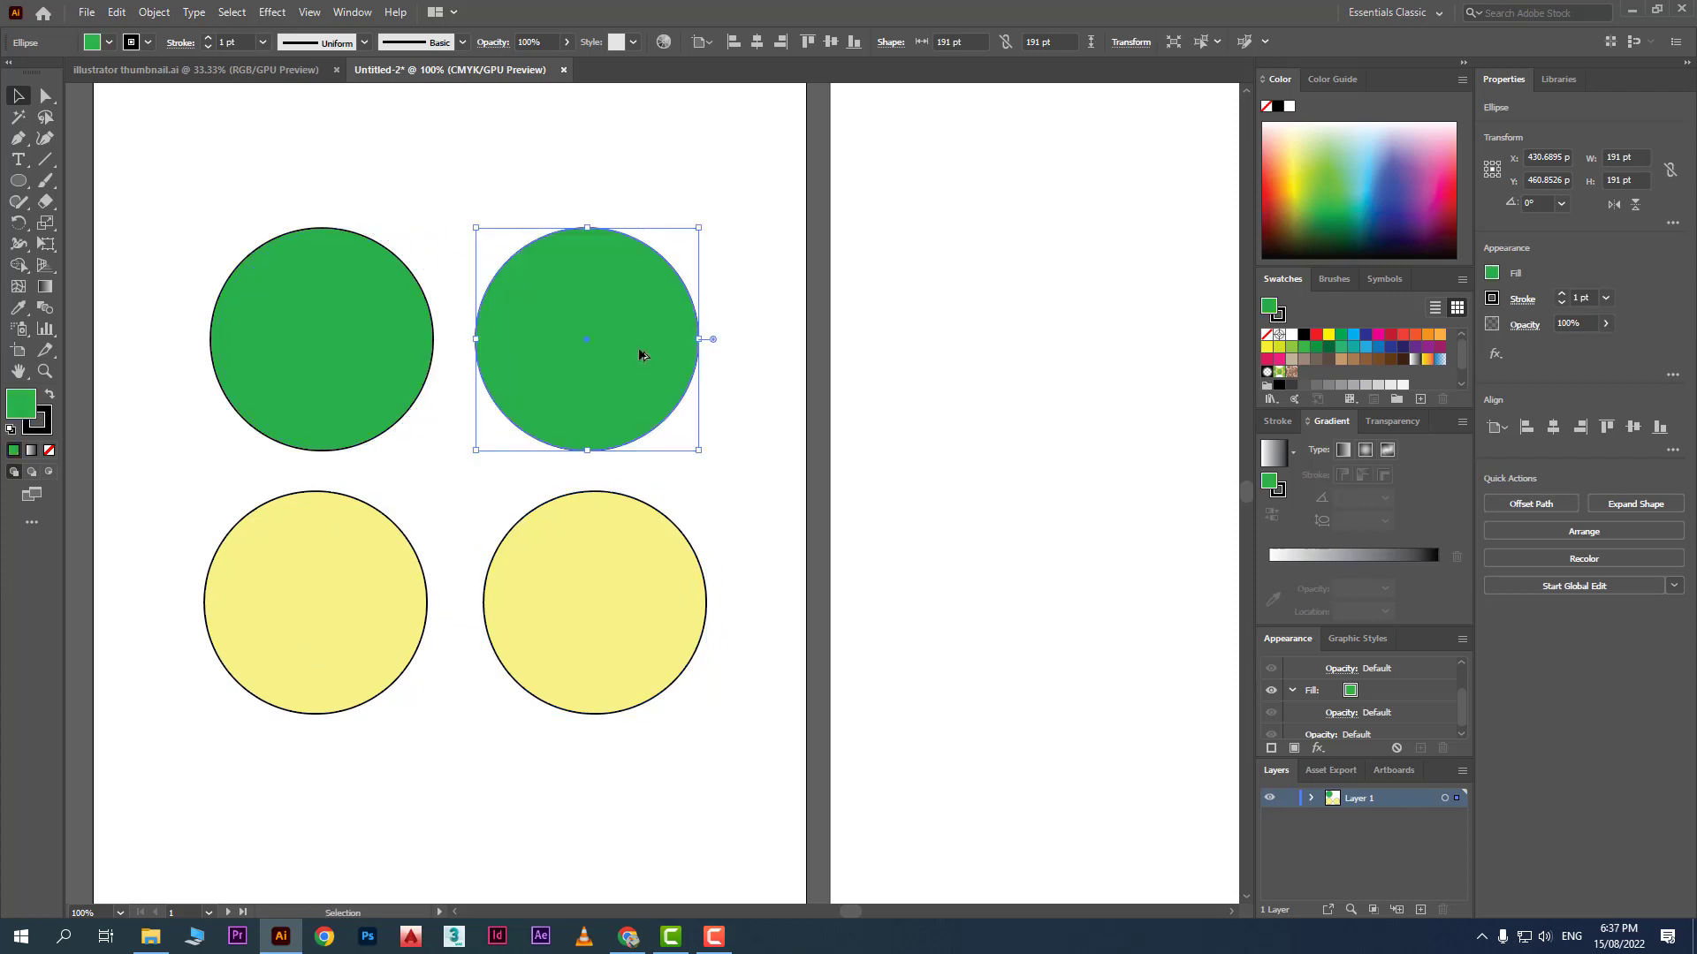
Step: Give the green circle in the first column an orange stroke with a 6 pt weight
{"action": "left_click", "coordinate": [360, 356]}
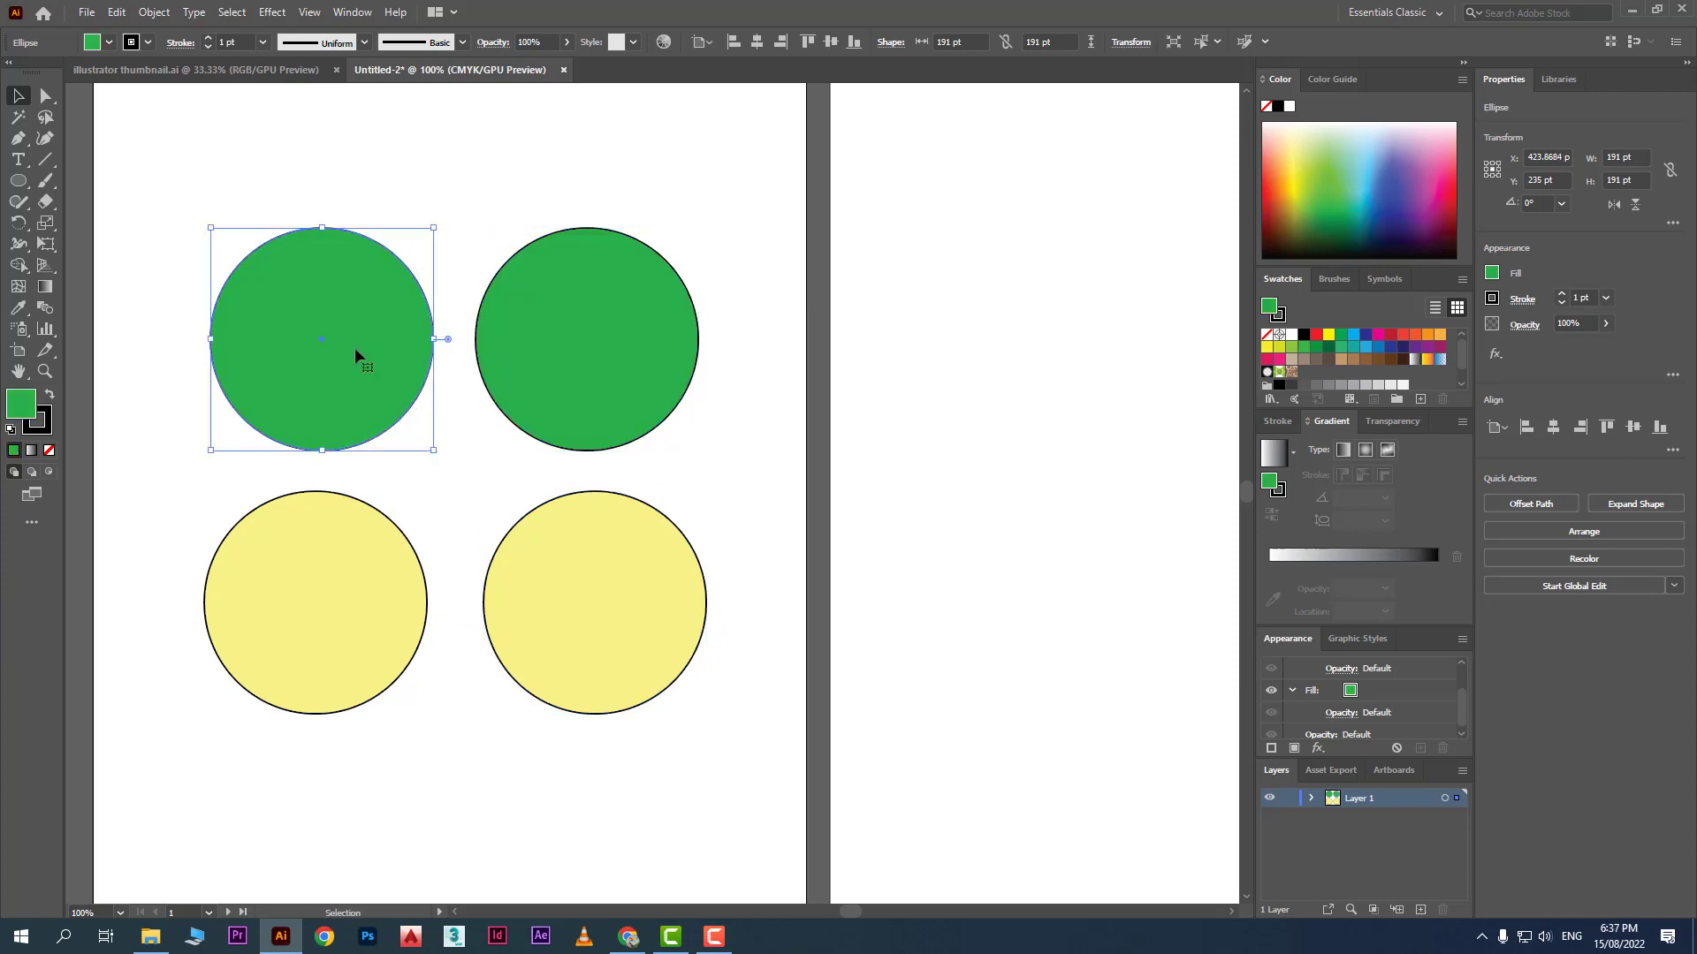
{"action": "left_click", "coordinate": [148, 42]}
{"action": "left_click", "coordinate": [169, 79]}
{"action": "left_click", "coordinate": [262, 42]}
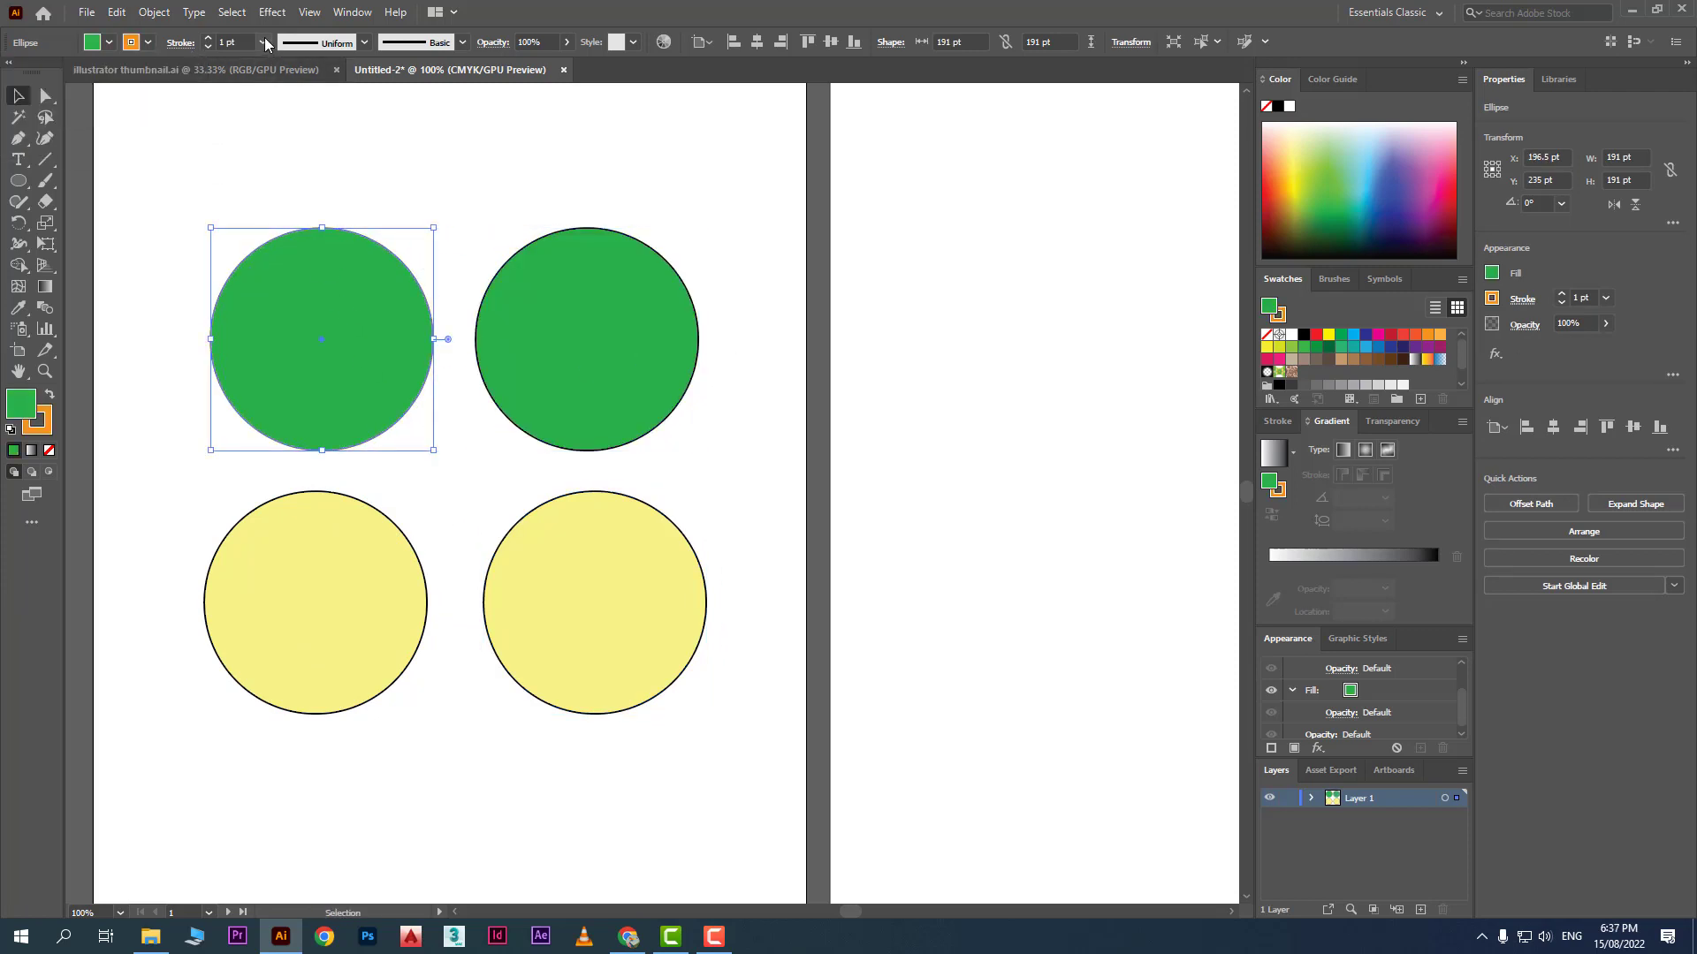
{"action": "left_click", "coordinate": [262, 42]}
{"action": "left_click", "coordinate": [284, 217]}
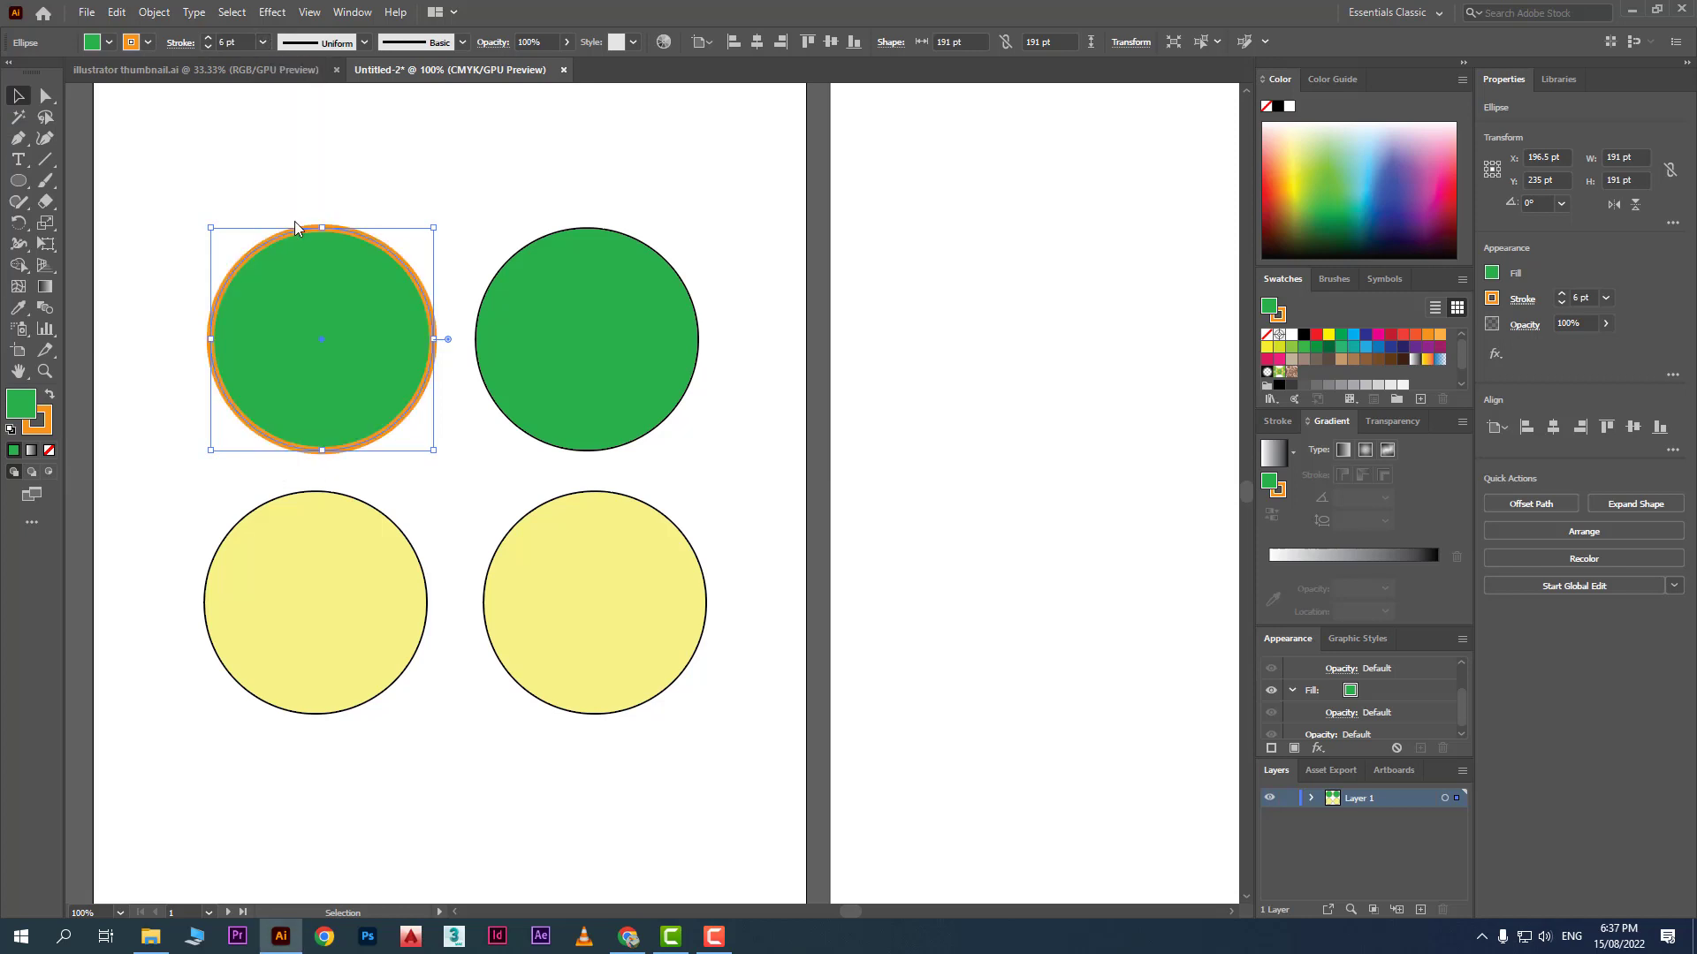
{"action": "left_click", "coordinate": [568, 184]}
Step: Fill the pale yellow circle below the orange-outlined one with dark blue
{"action": "left_click", "coordinate": [611, 326]}
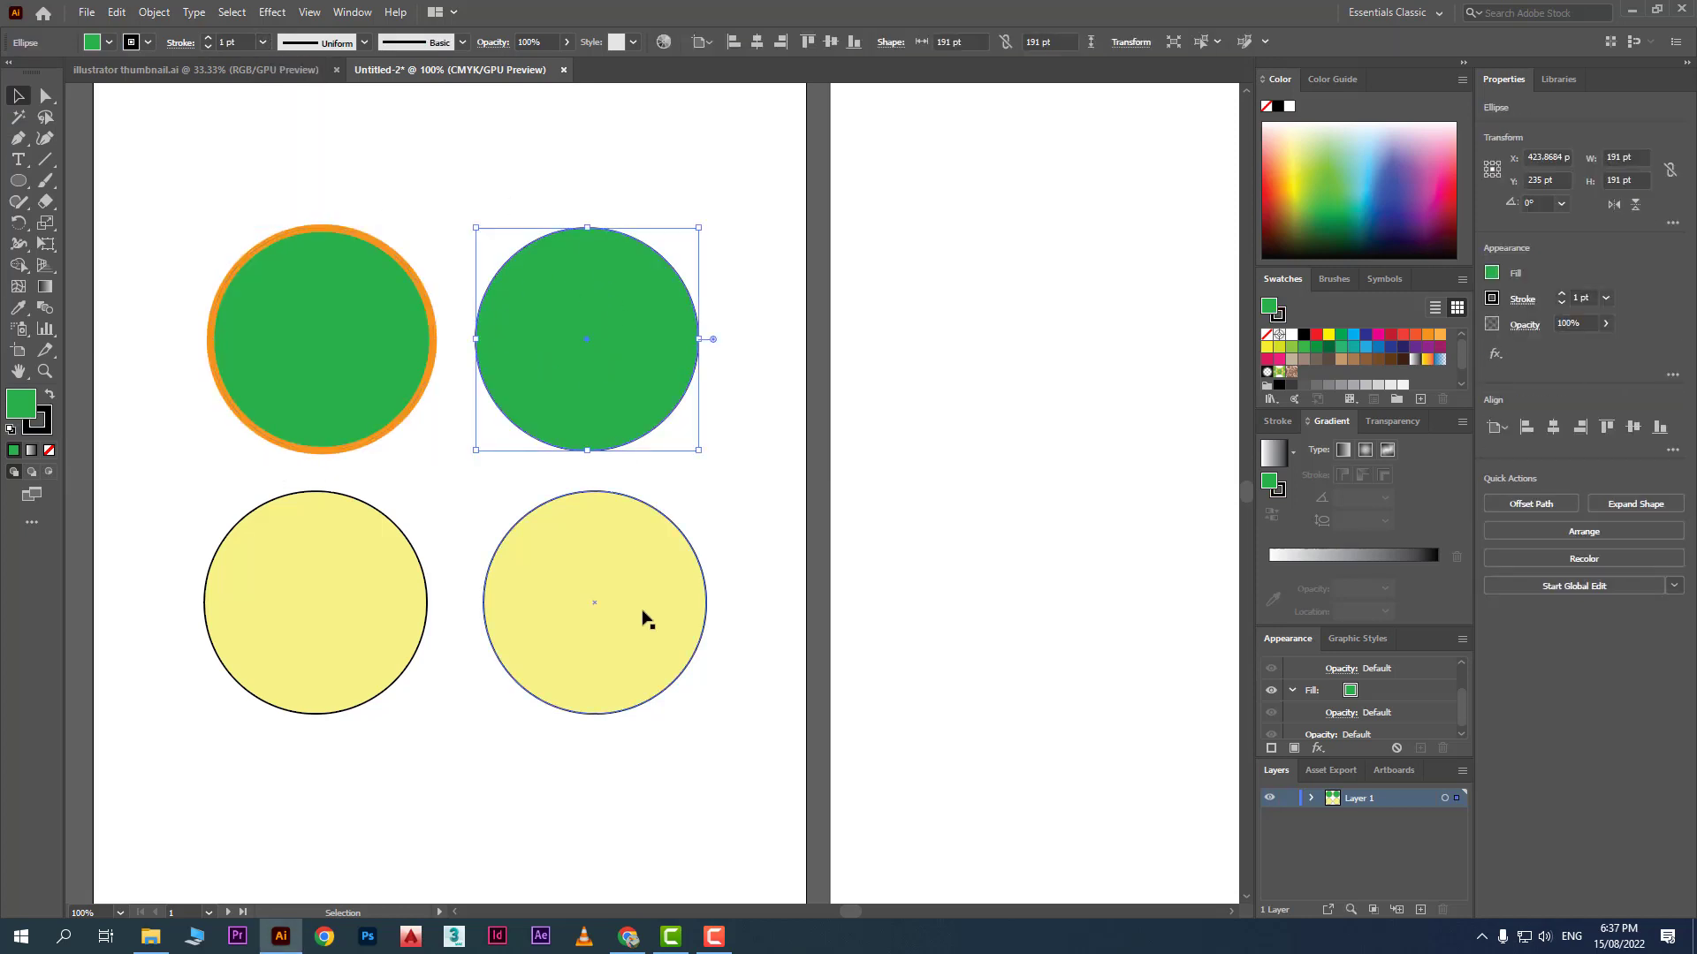
{"action": "left_click", "coordinate": [644, 618]}
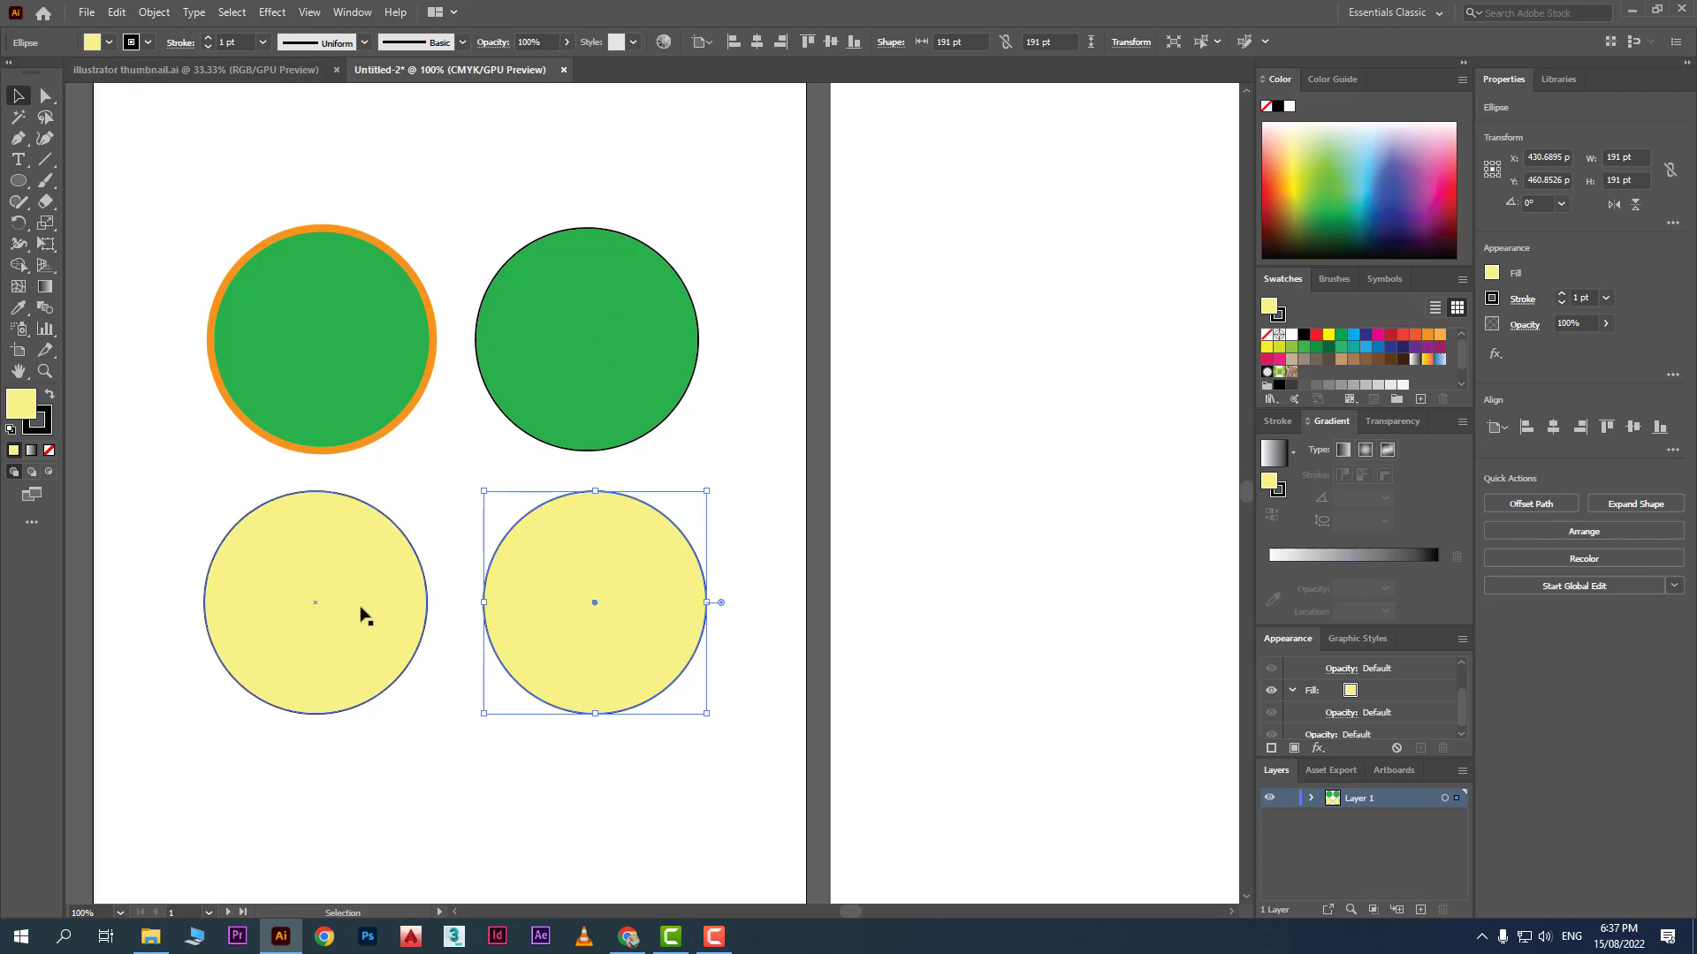
{"action": "left_click", "coordinate": [362, 615]}
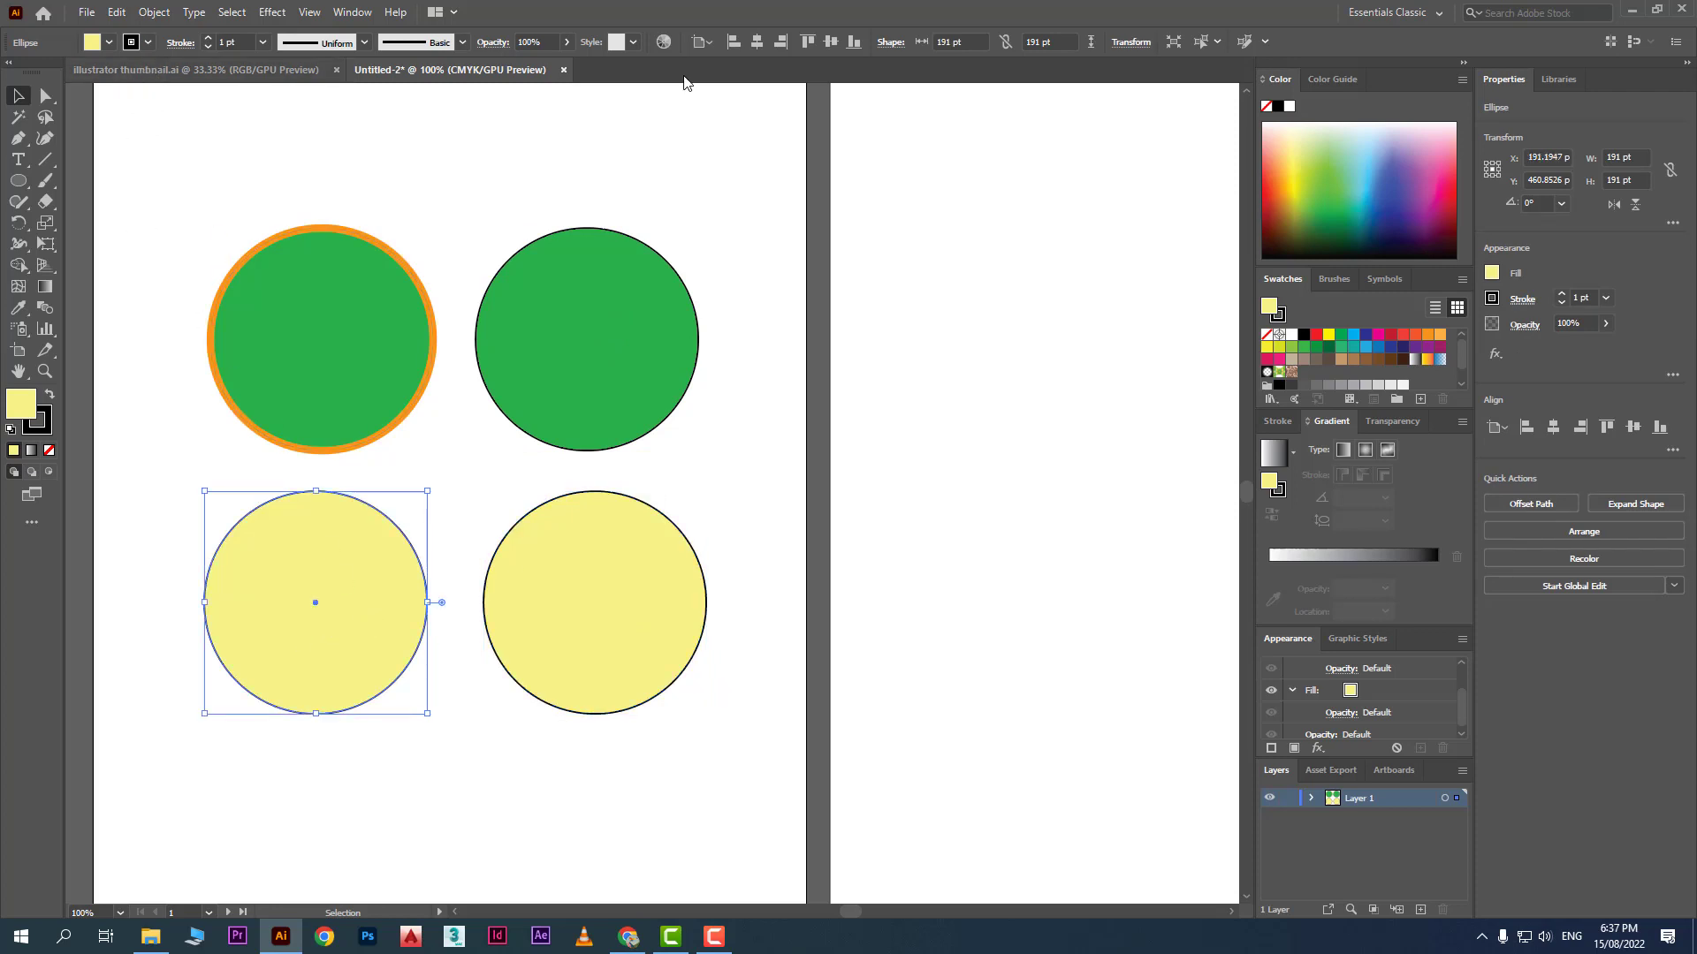
{"action": "left_click", "coordinate": [1399, 220]}
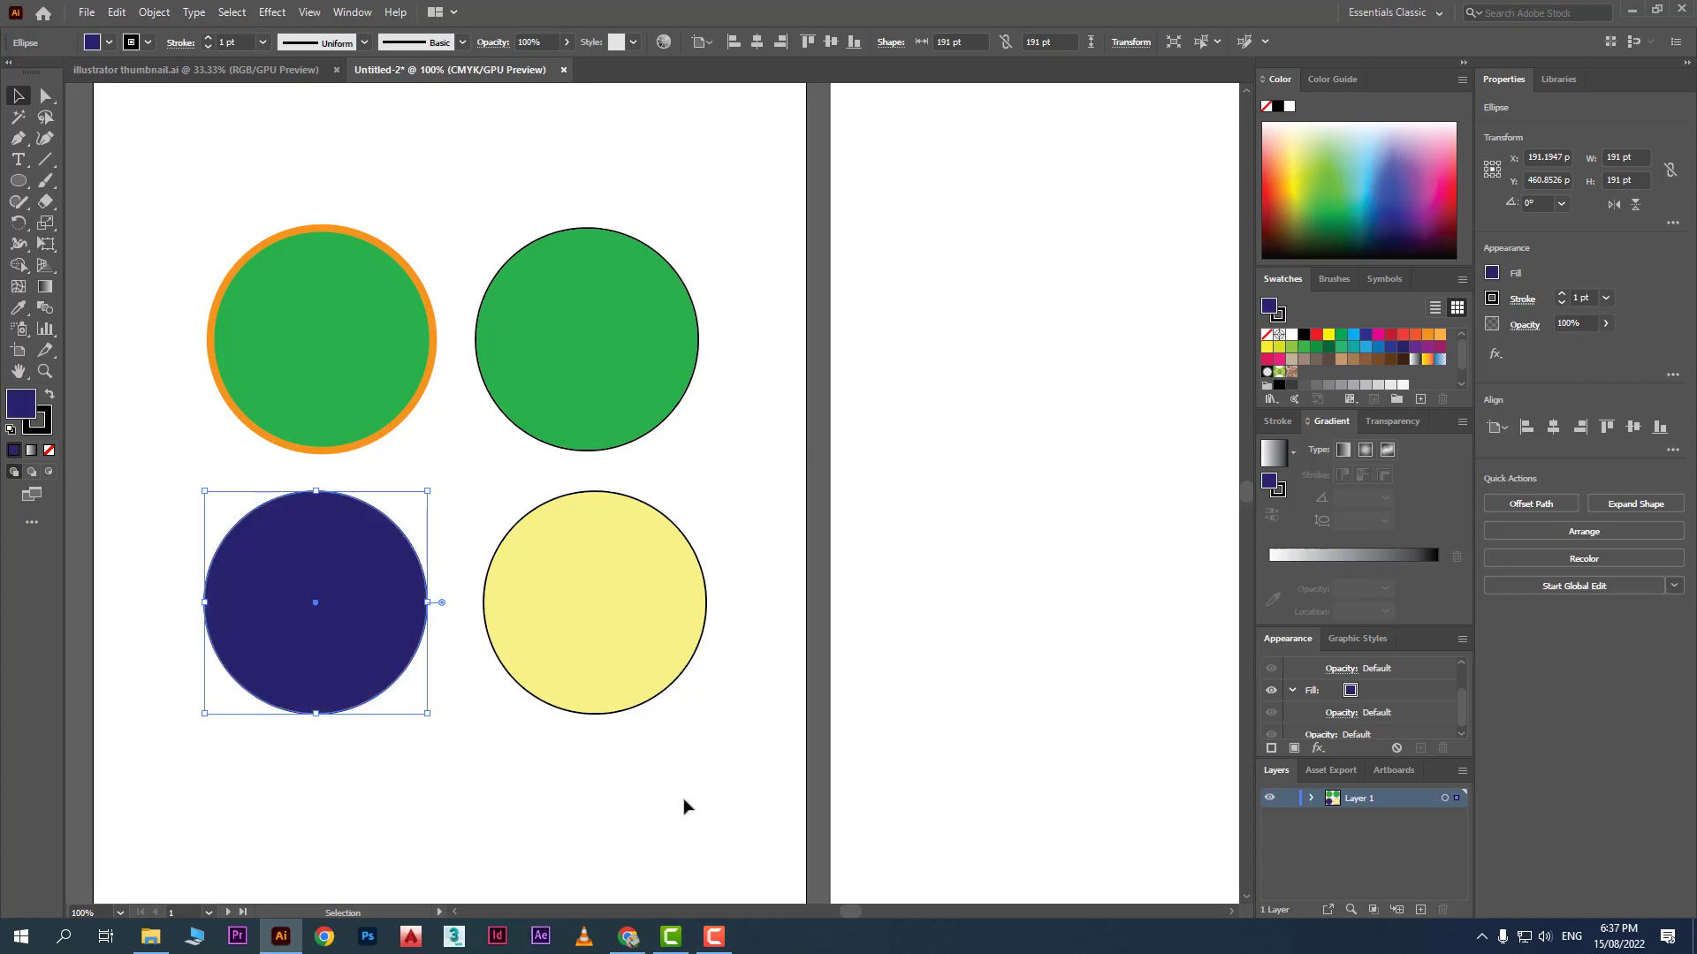
{"action": "left_click", "coordinate": [719, 591]}
Step: Duplicate the dark blue and pale yellow circles below themselves as a third row
{"action": "scroll", "coordinate": [672, 619], "scroll_direction": "down", "scroll_amount": 2}
{"action": "left_click_drag", "start_coordinate": [578, 715], "coordinate": [248, 542]}
{"action": "left_click_drag", "start_coordinate": [249, 545], "coordinate": [265, 808]}
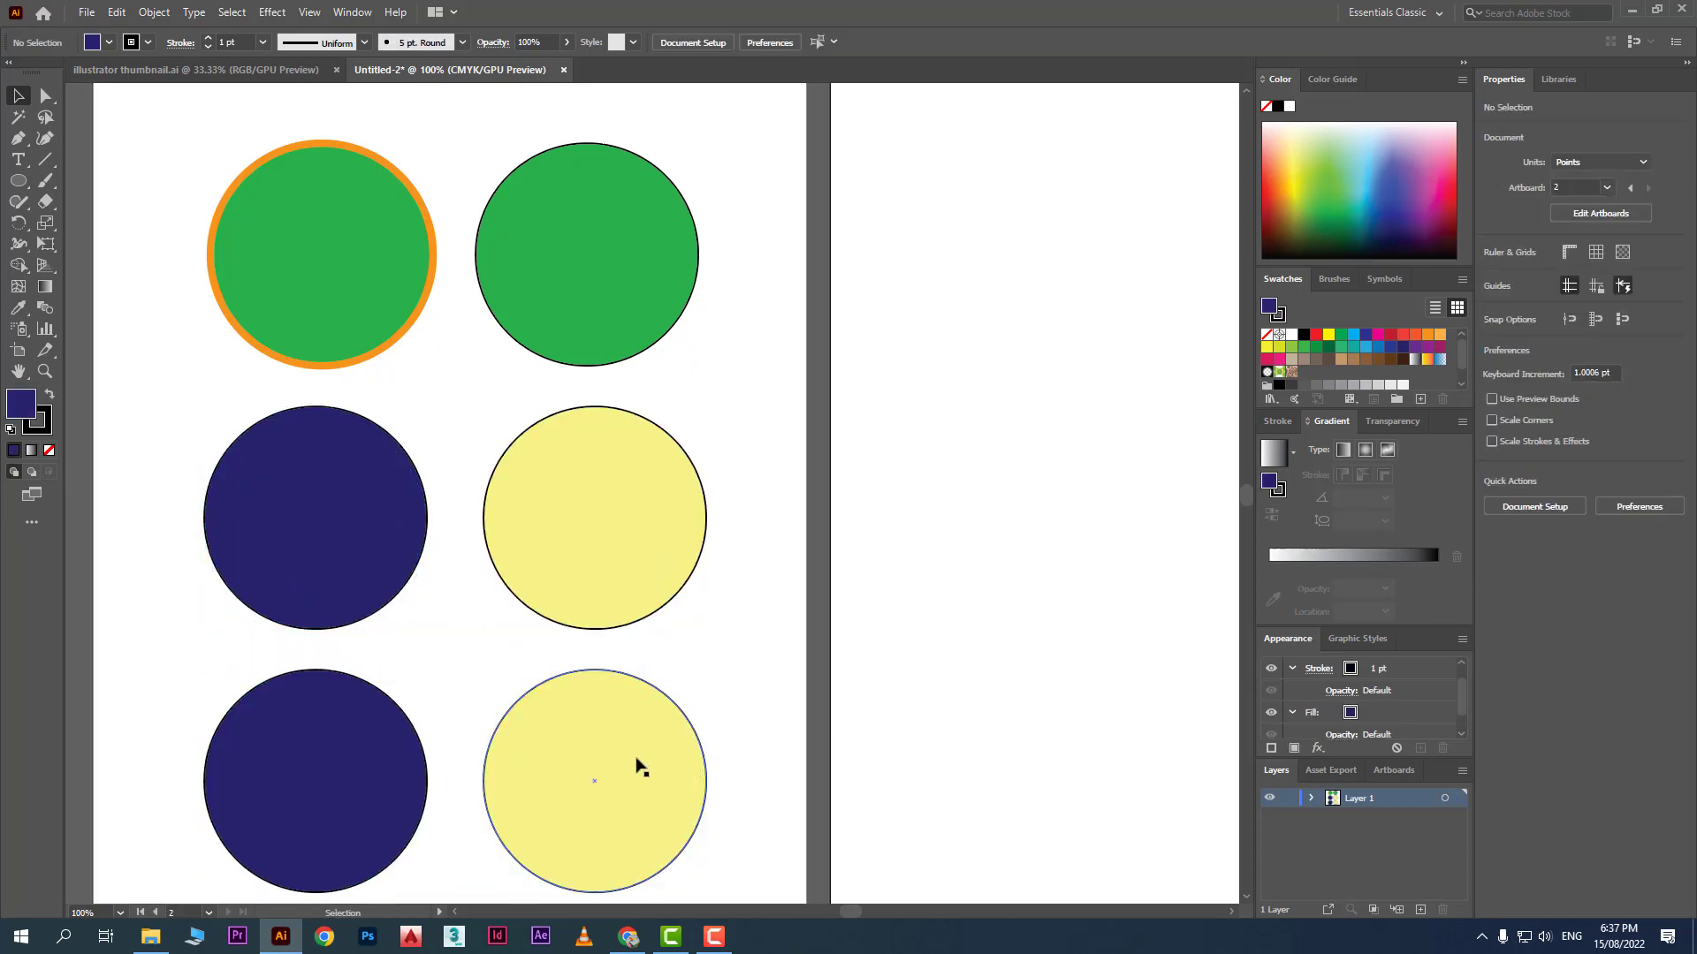
Step: Select both pale yellow circles and set their stroke weight to 5 pt
{"action": "left_click", "coordinate": [636, 766]}
{"action": "left_click_drag", "start_coordinate": [757, 553], "coordinate": [535, 891]}
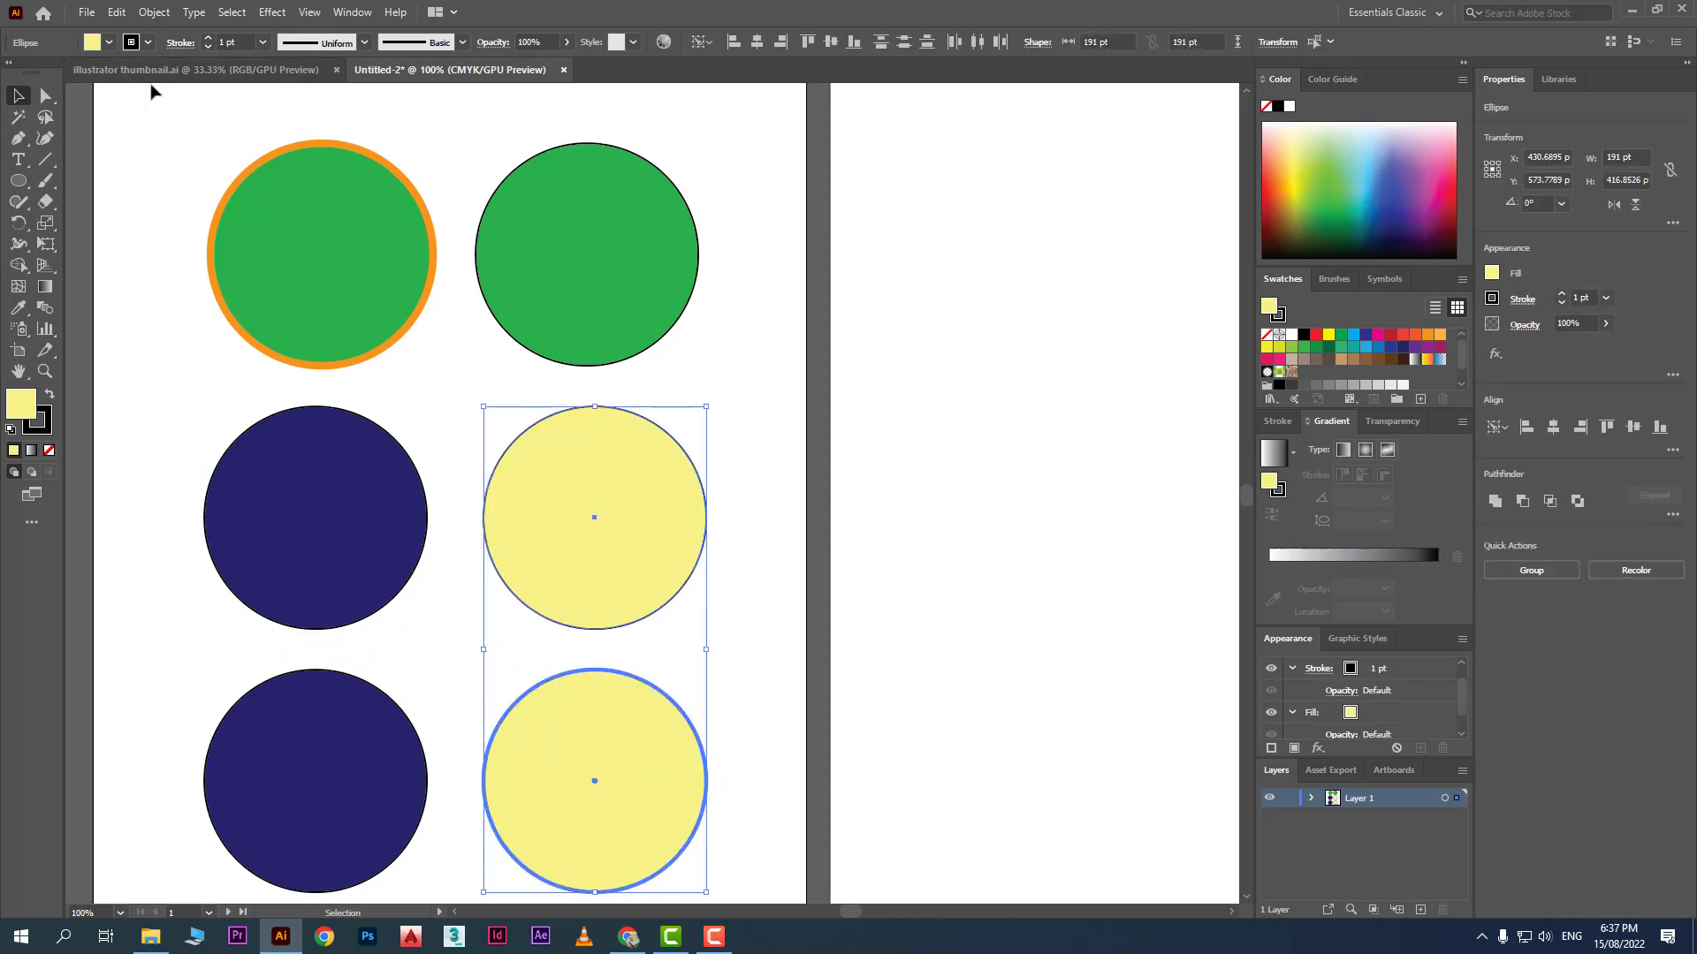
{"action": "left_click", "coordinate": [796, 745]}
{"action": "left_click", "coordinate": [636, 726]}
{"action": "left_click_drag", "start_coordinate": [756, 522], "coordinate": [597, 776]}
{"action": "left_click", "coordinate": [597, 776]}
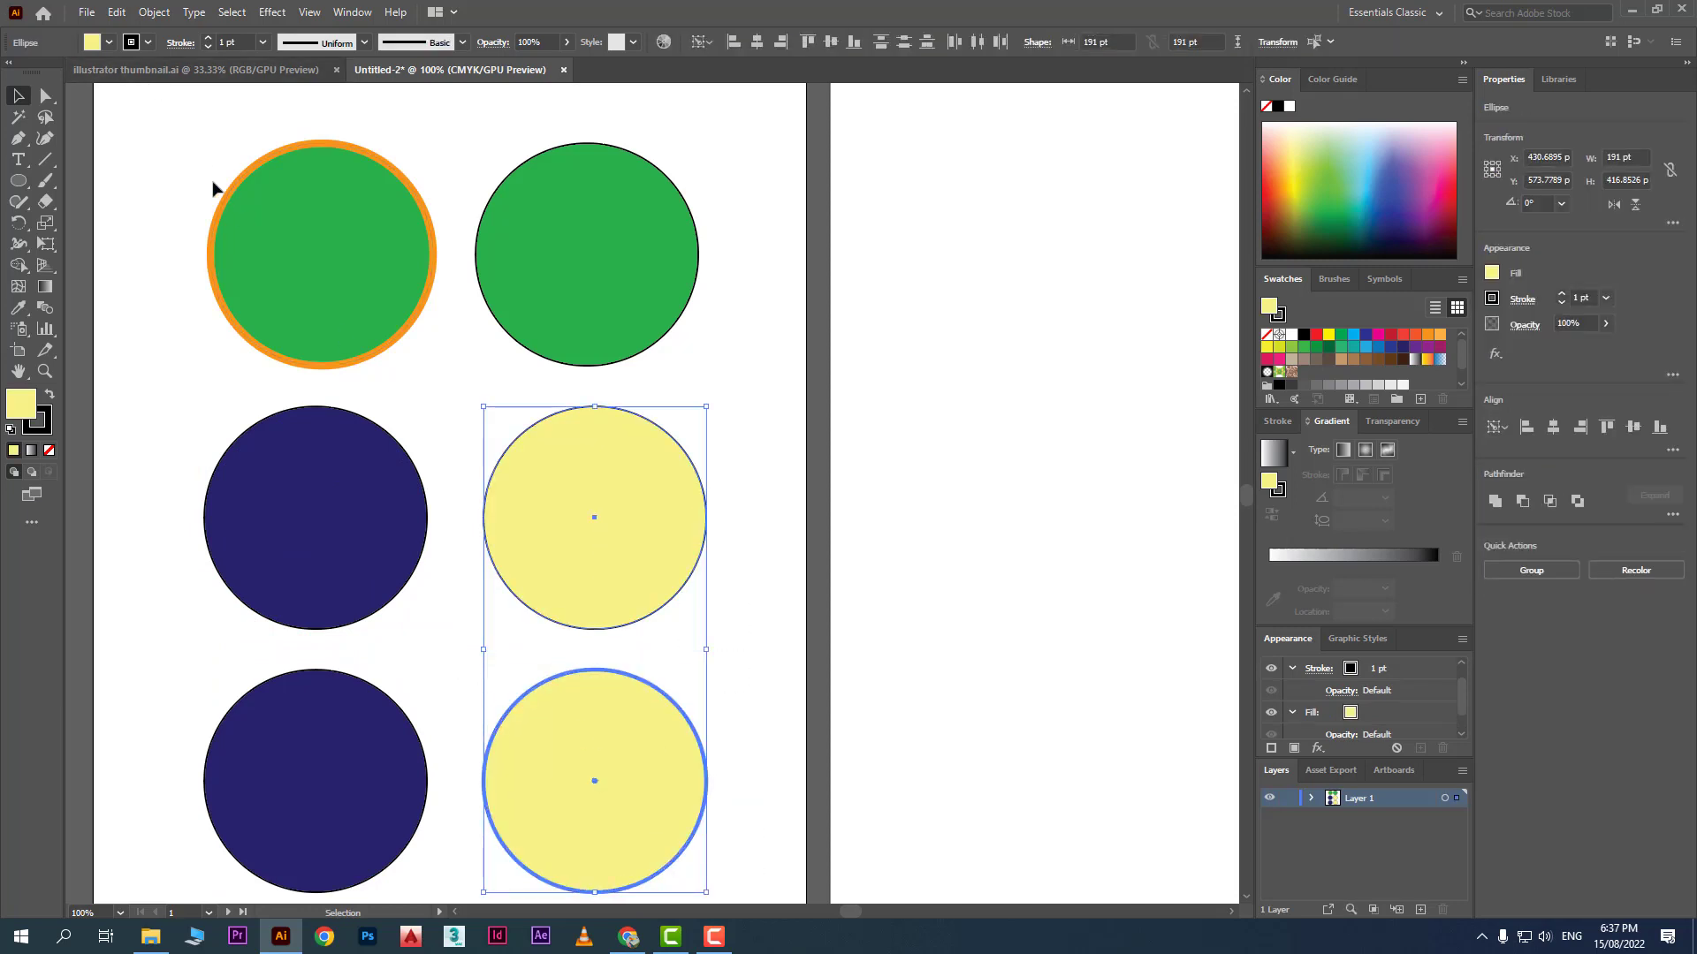
{"action": "left_click", "coordinate": [263, 42]}
{"action": "left_click", "coordinate": [292, 206]}
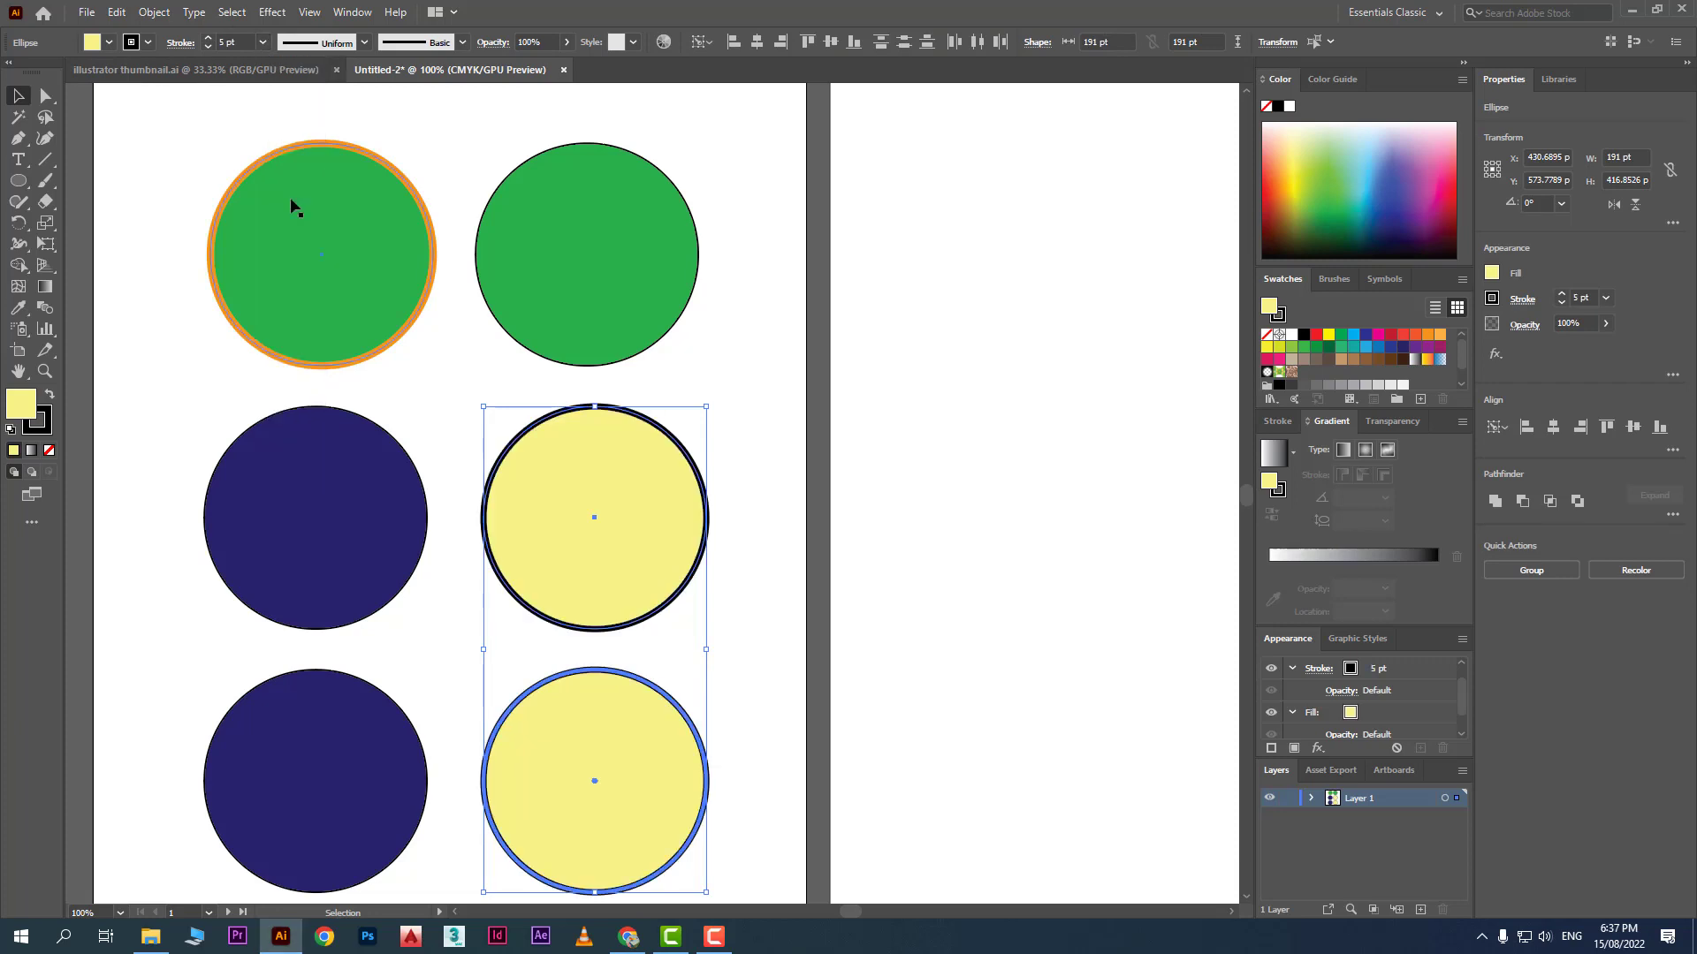
{"action": "left_click", "coordinate": [989, 504]}
{"action": "scroll", "coordinate": [839, 481], "scroll_direction": "down", "scroll_amount": 1}
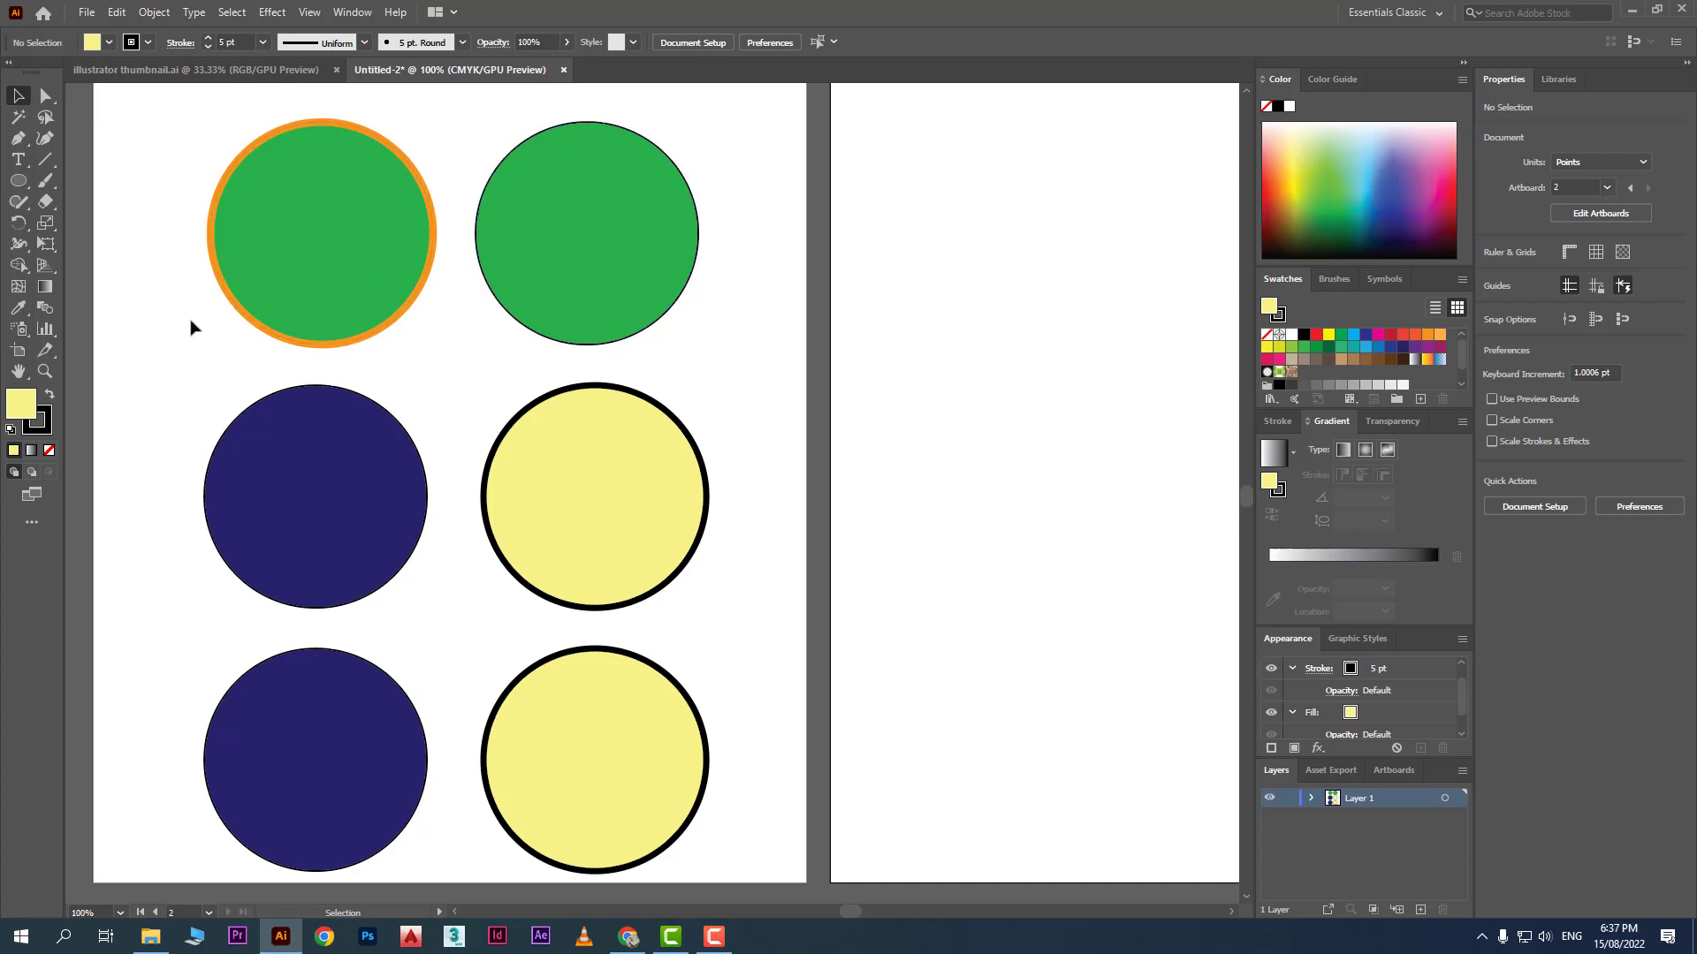
Step: Select all objects in the document and clear the selection
{"action": "left_click", "coordinate": [234, 14]}
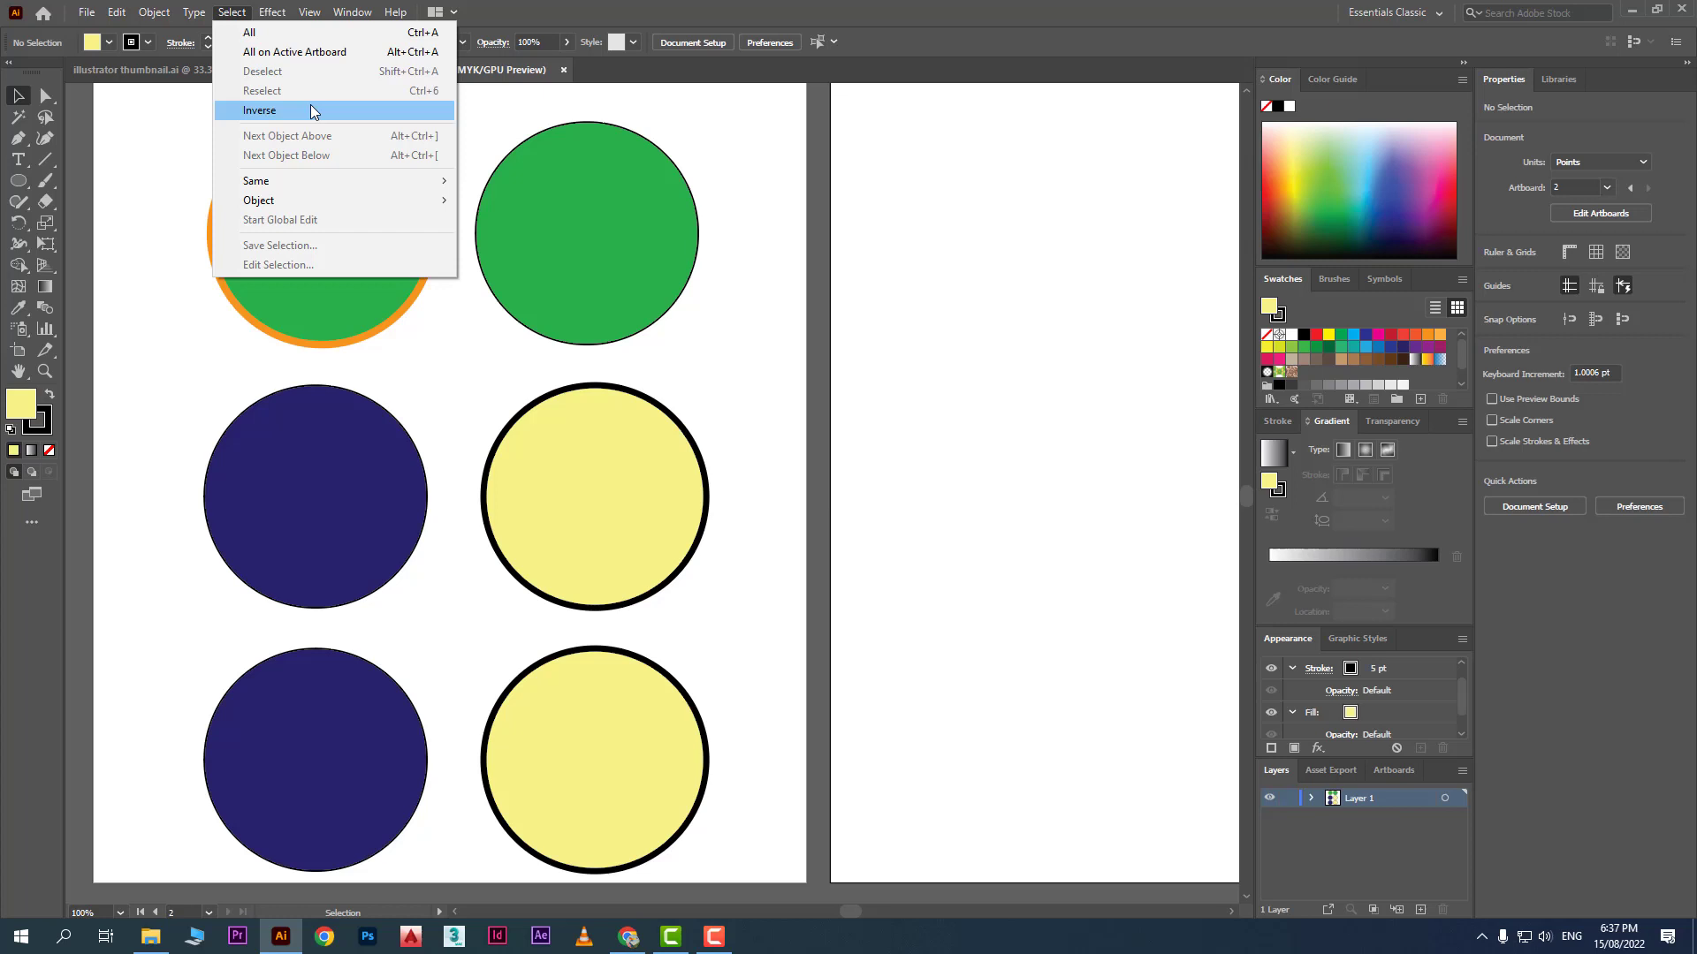
{"action": "left_click", "coordinate": [344, 35]}
{"action": "left_click", "coordinate": [848, 385]}
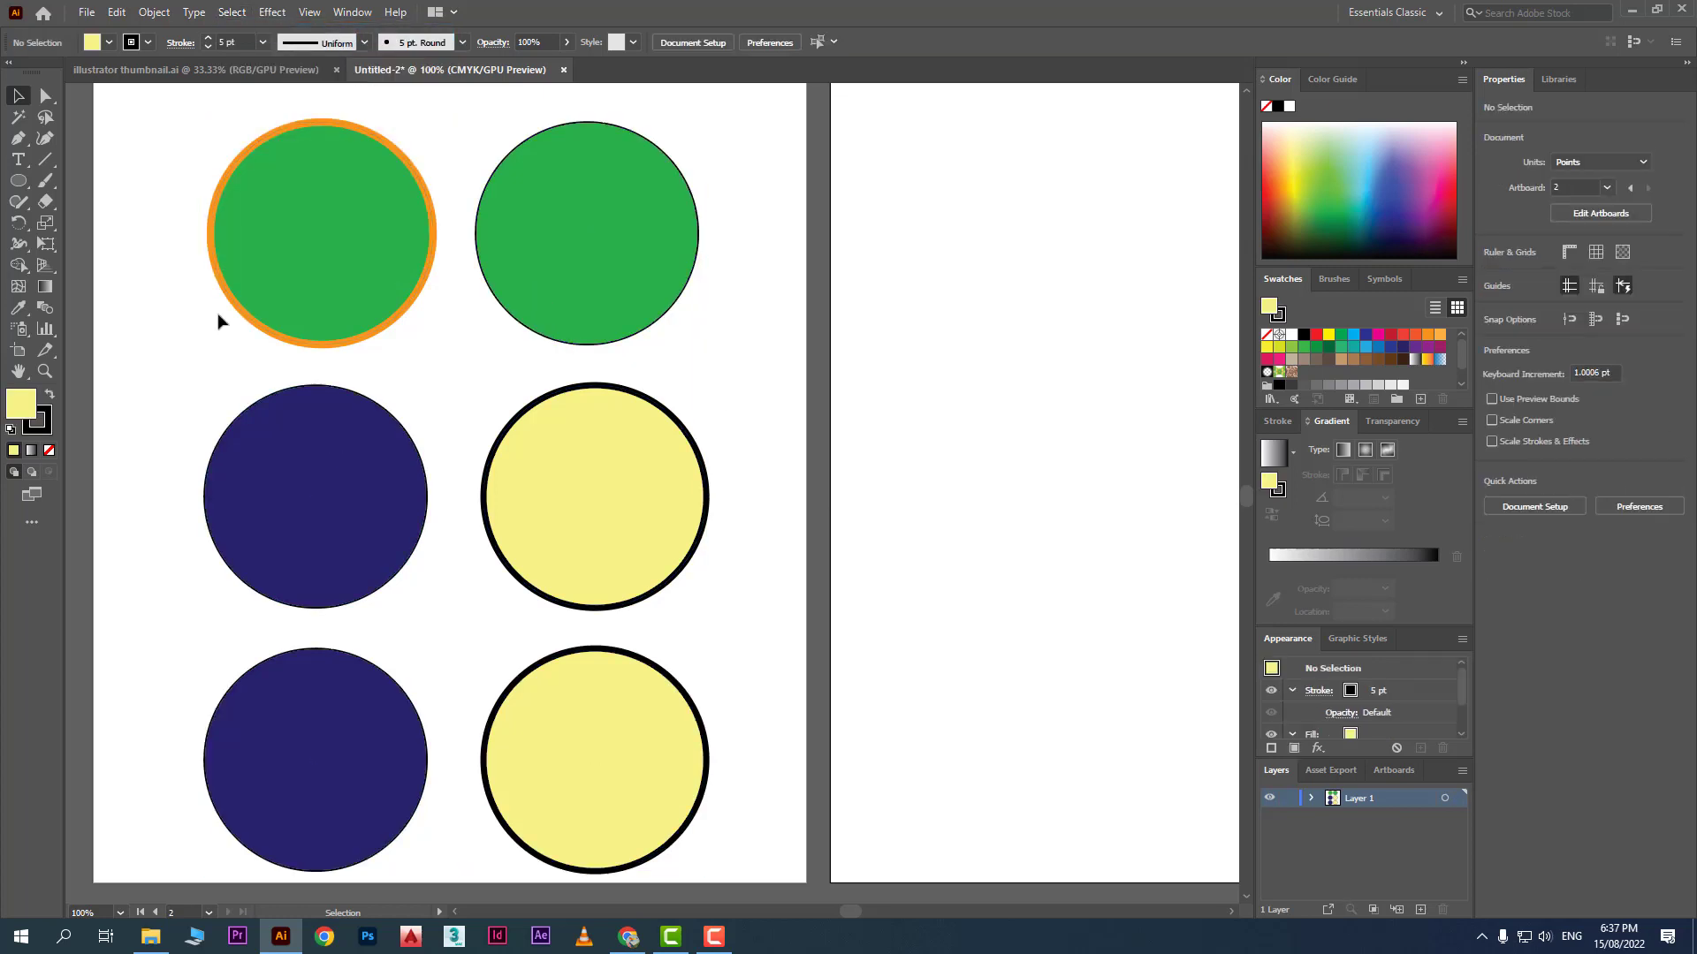
Step: Draw a square about 138 pt wide on the second artboard and fill it with the yellow-to-red gradient swatch
{"action": "left_click_drag", "start_coordinate": [18, 180], "coordinate": [72, 184]}
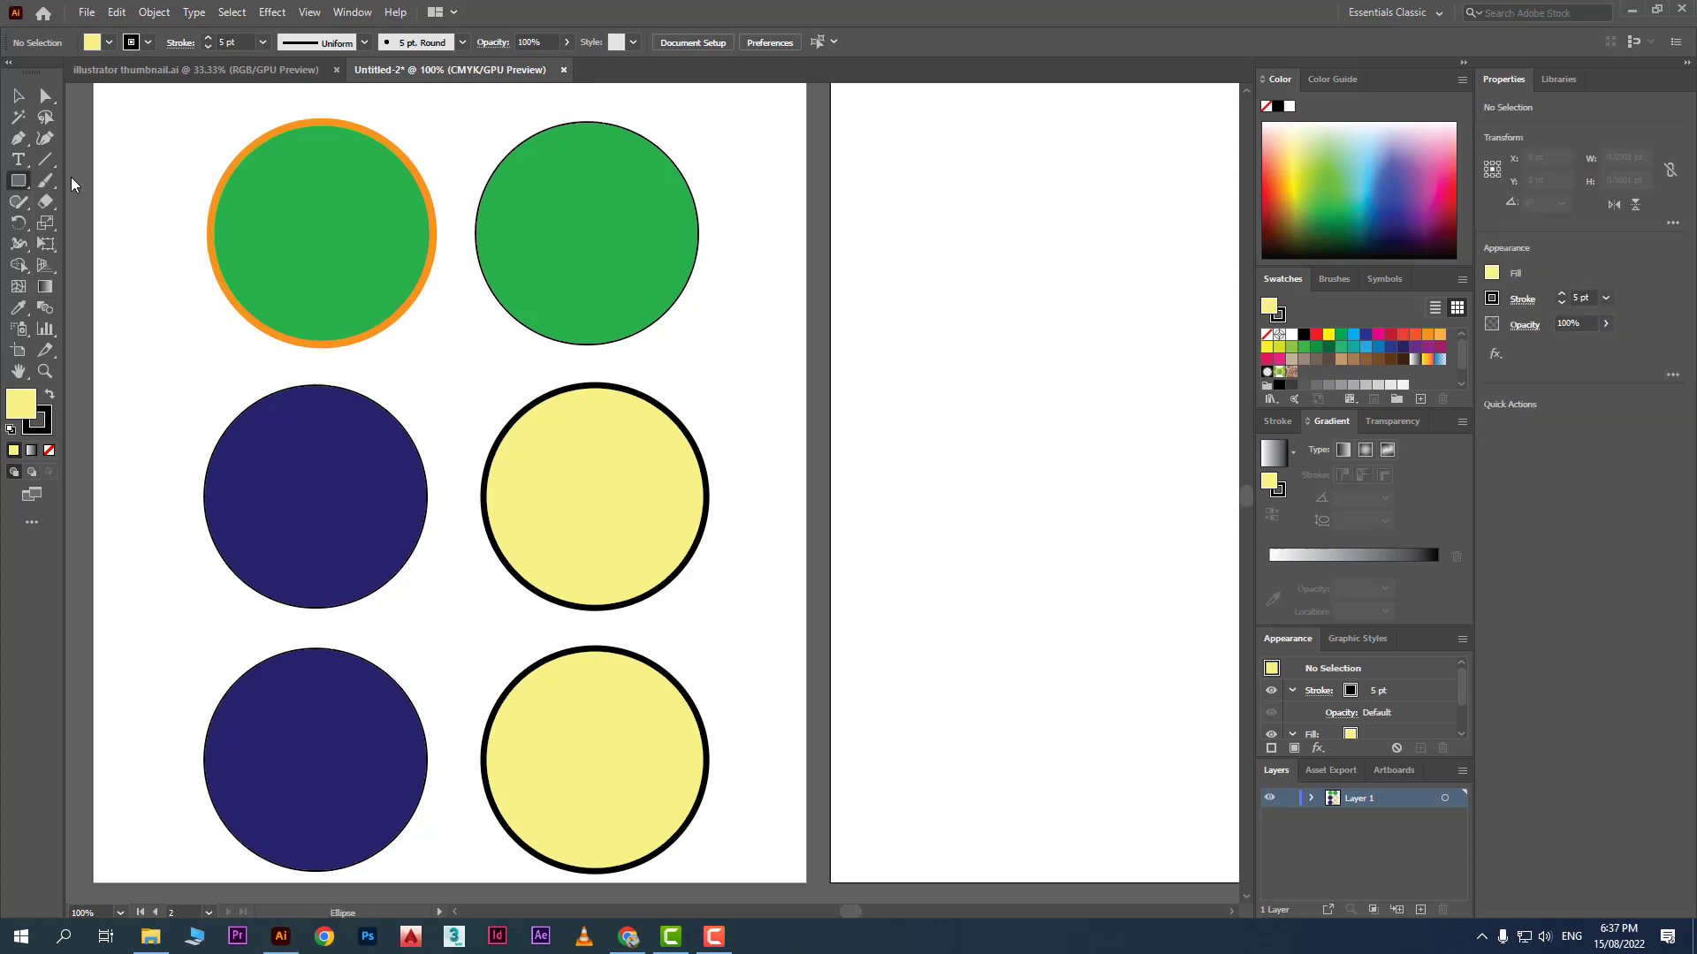
{"action": "key", "text": "ctrl+minus"}
{"action": "left_click_drag", "start_coordinate": [651, 204], "coordinate": [758, 311]}
{"action": "key", "text": "v"}
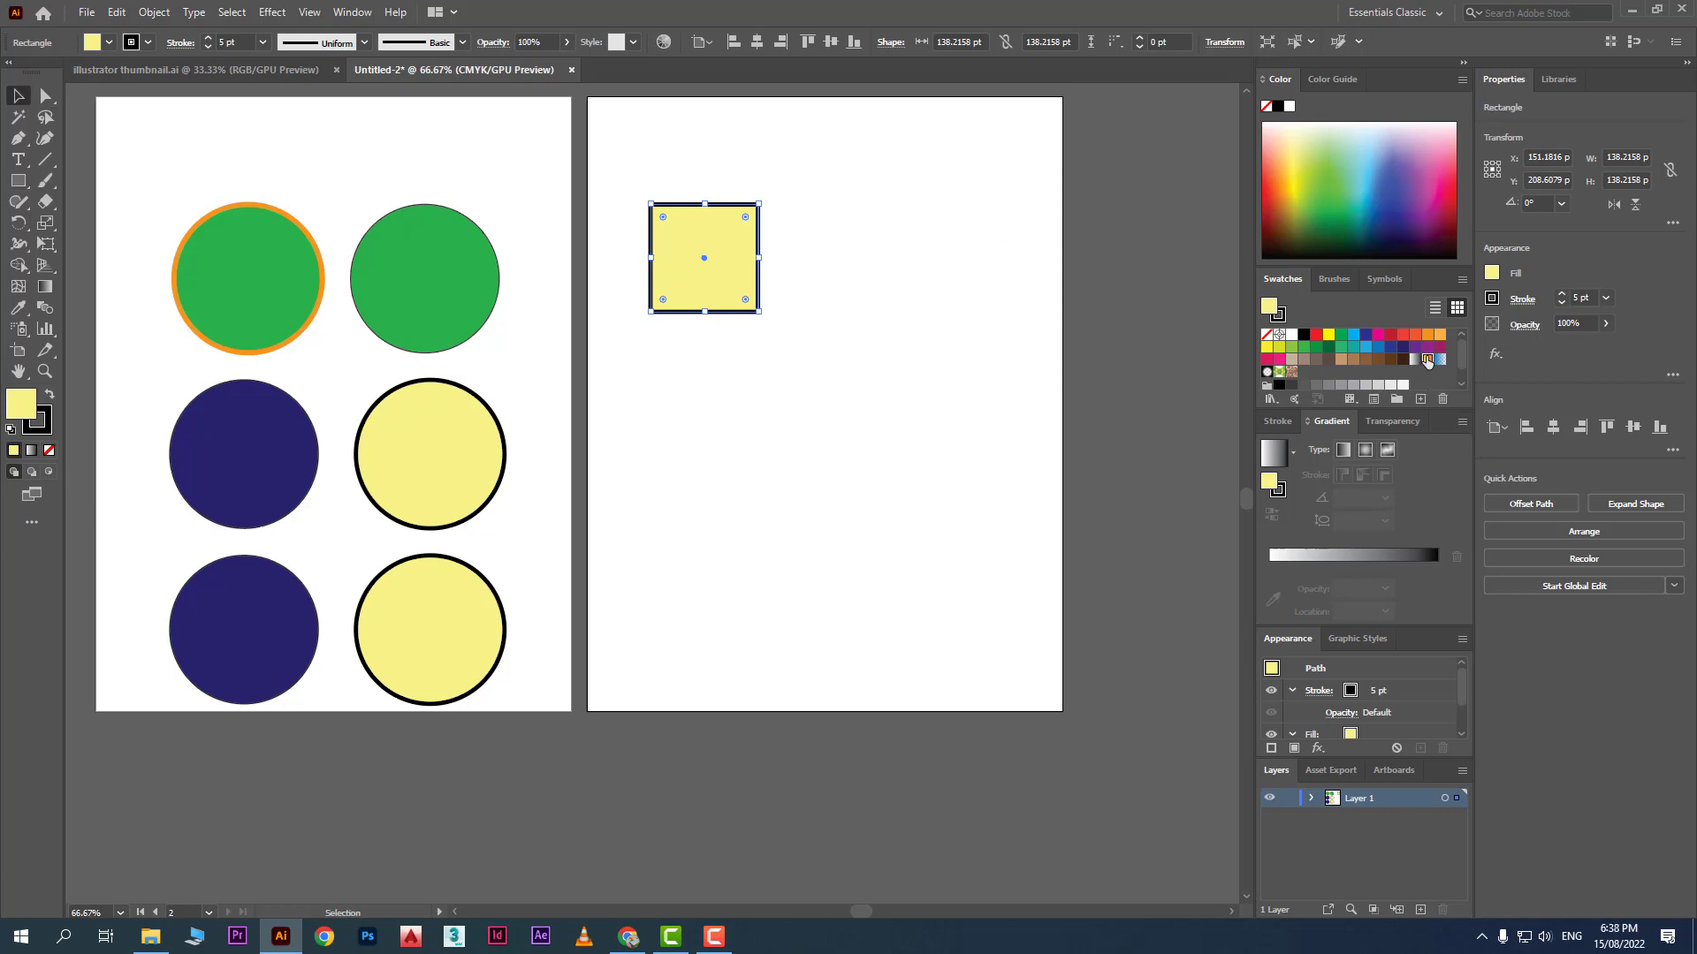
{"action": "left_click", "coordinate": [1427, 360]}
{"action": "left_click", "coordinate": [840, 336]}
Step: Duplicate the square beside itself with the blue-to-white gradient fill, and copy both squares into a second row below
{"action": "left_click_drag", "start_coordinate": [734, 272], "coordinate": [866, 272]}
{"action": "left_click", "coordinate": [1442, 356]}
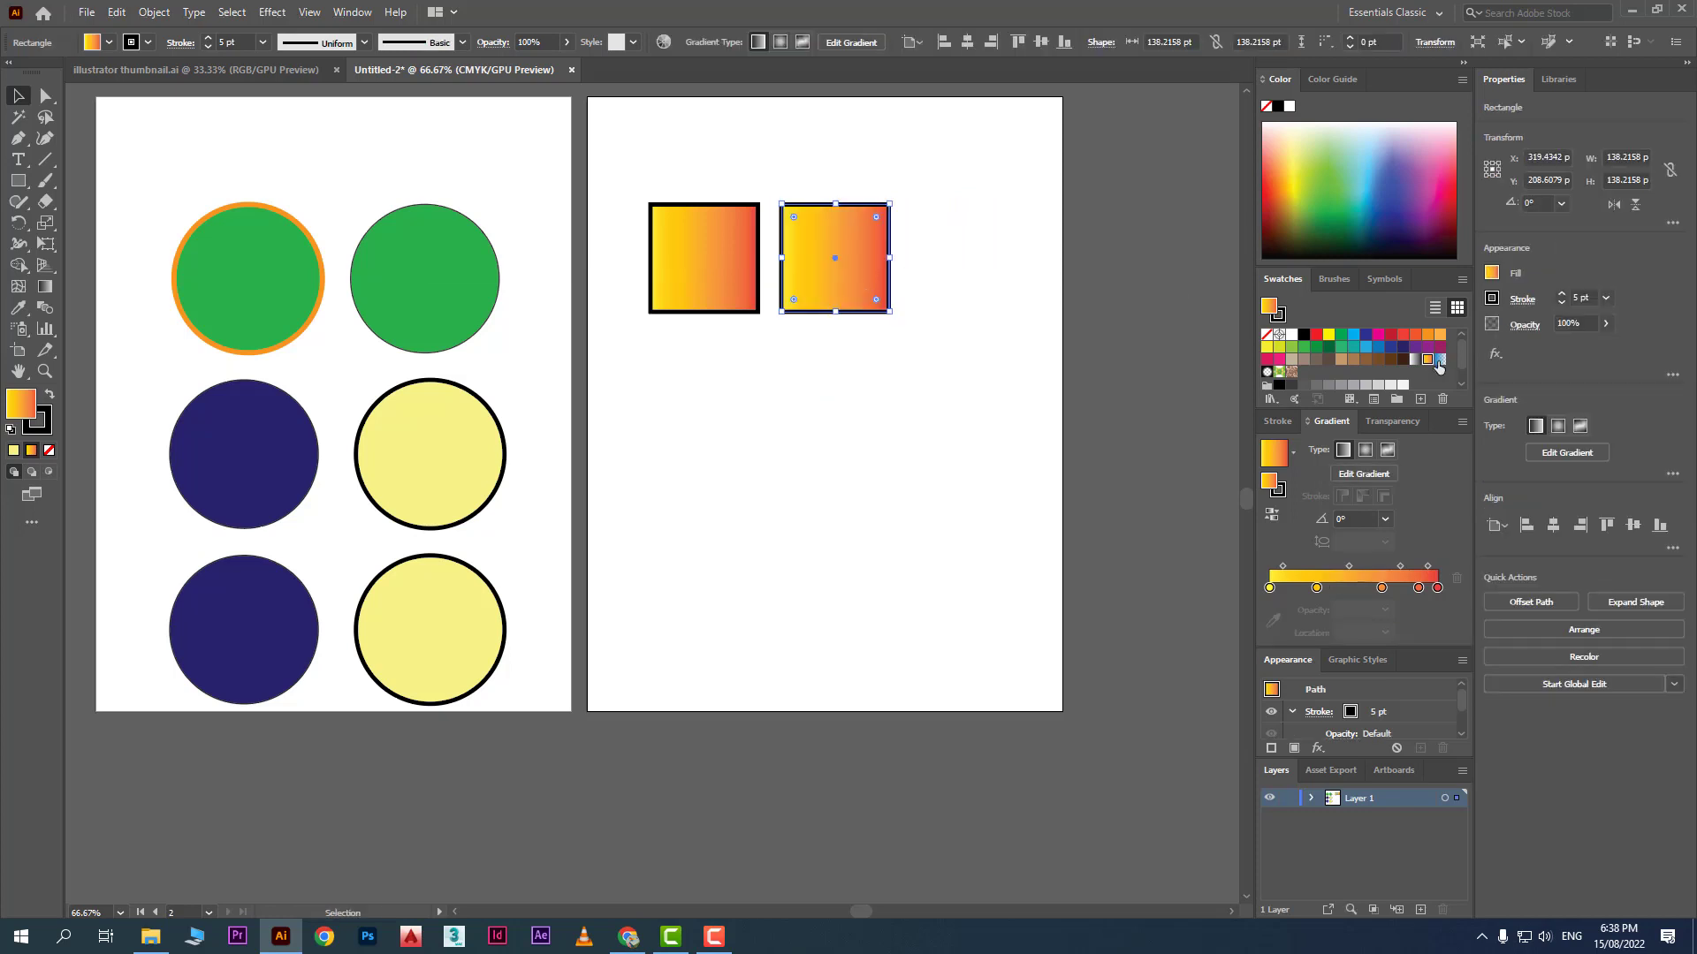
{"action": "left_click_drag", "start_coordinate": [970, 372], "coordinate": [720, 389]}
{"action": "left_click", "coordinate": [939, 480]}
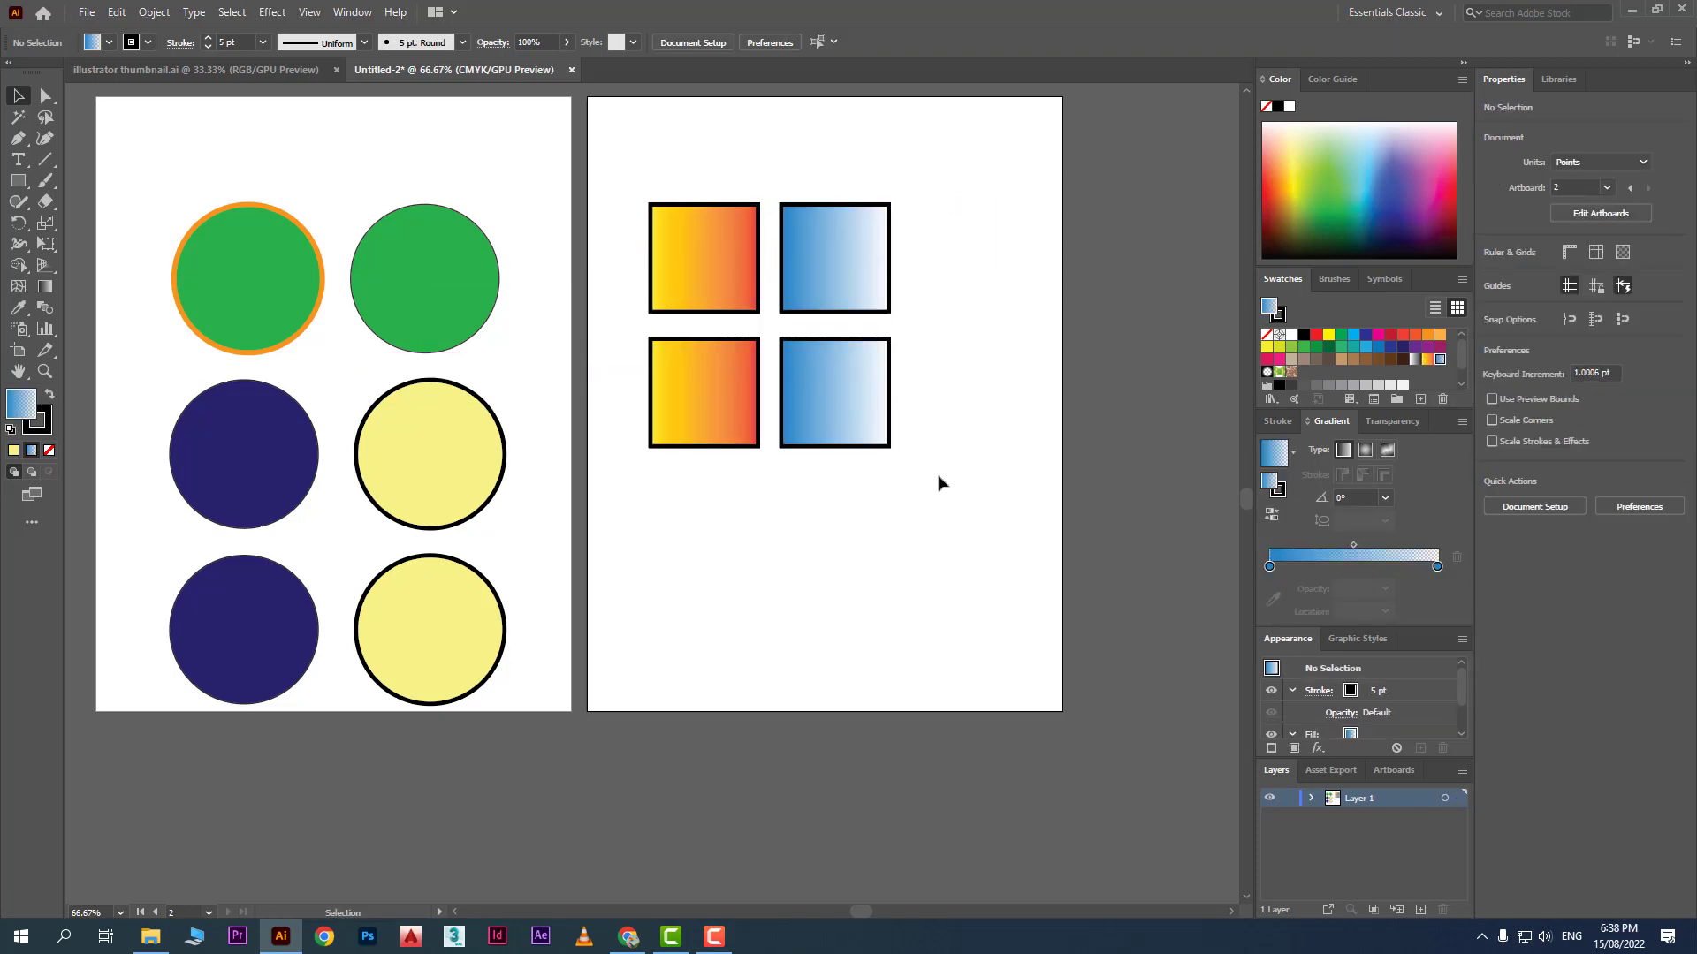
Step: Fill the second-row orange square with the brown swirl pattern swatch and the second-row blue square with teal
{"action": "left_click", "coordinate": [720, 416]}
{"action": "left_click", "coordinate": [1293, 374]}
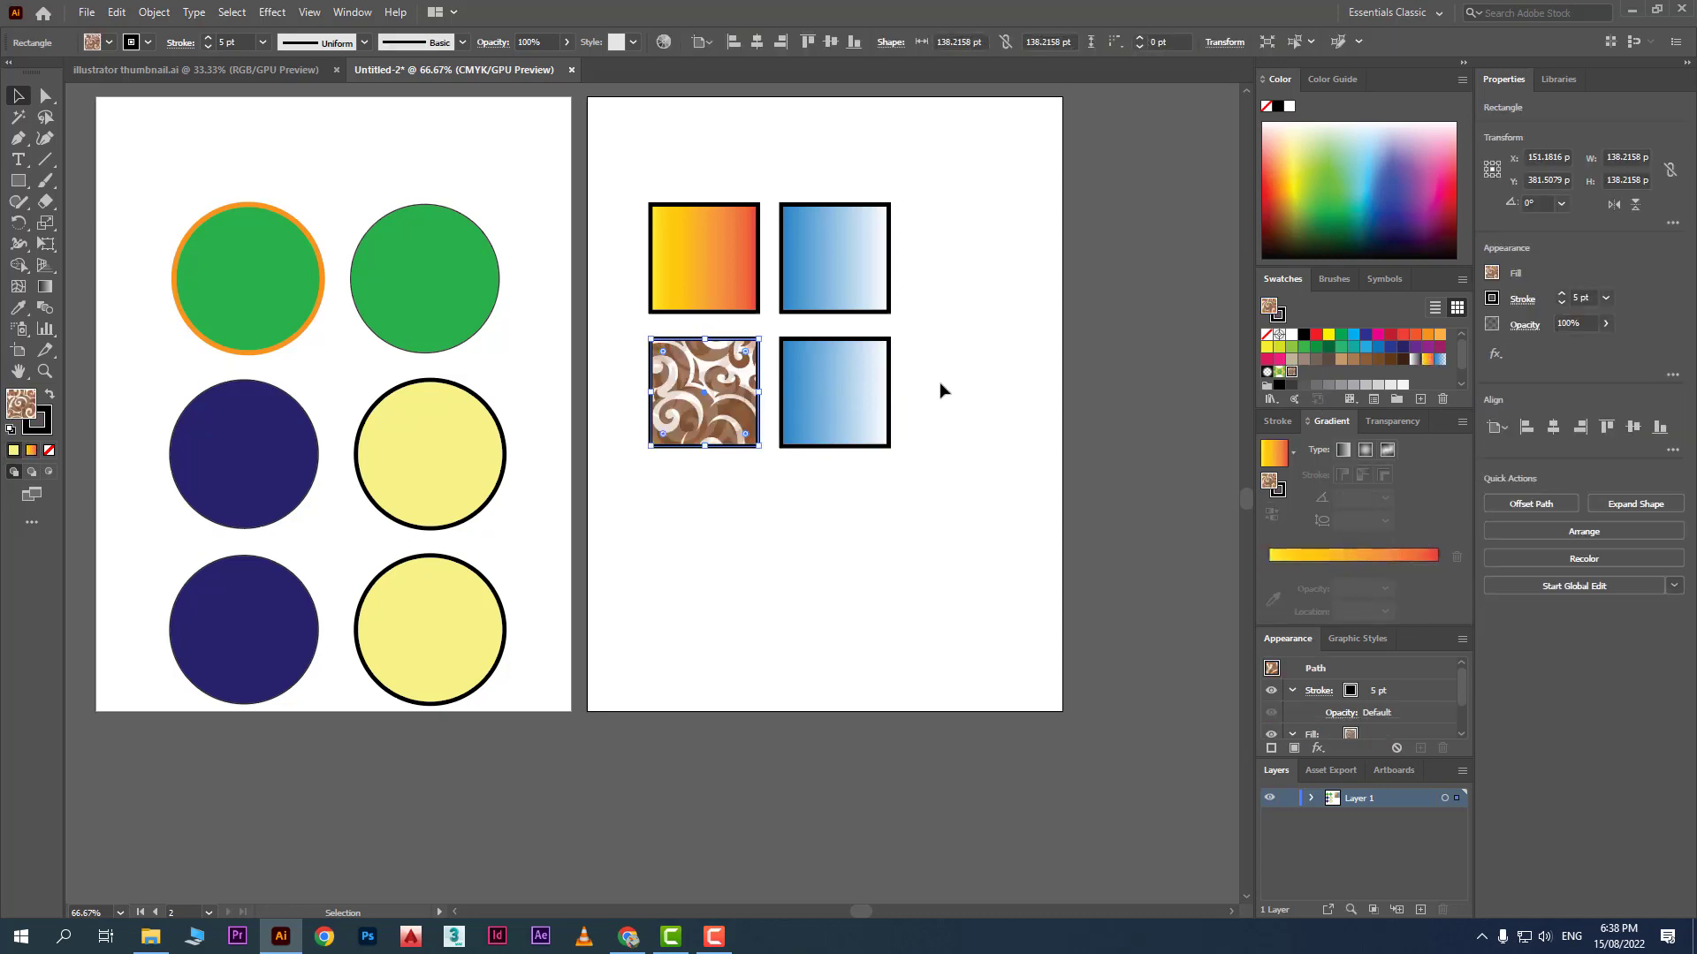
{"action": "left_click", "coordinate": [856, 398]}
{"action": "left_click", "coordinate": [1351, 350]}
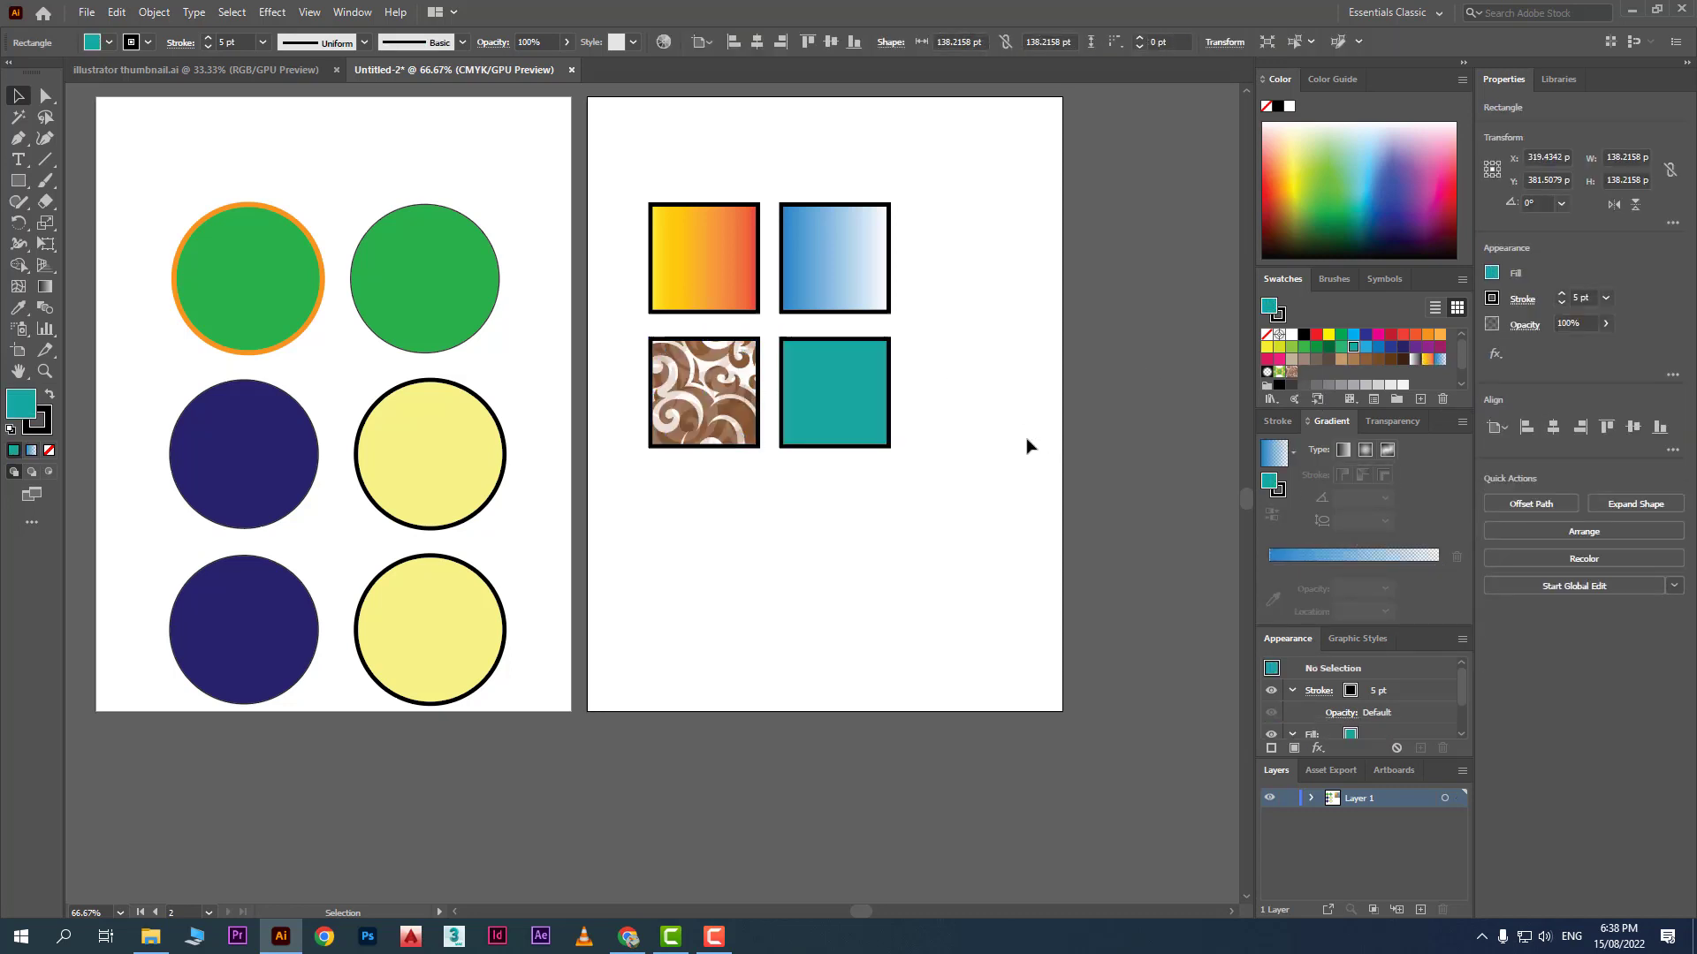
{"action": "left_click", "coordinate": [1026, 442]}
Step: Select all objects on both artboards with the Select All command and delete them
{"action": "scroll", "coordinate": [236, 347], "scroll_direction": "up", "scroll_amount": 1}
{"action": "scroll", "coordinate": [239, 350], "scroll_direction": "down", "scroll_amount": 1}
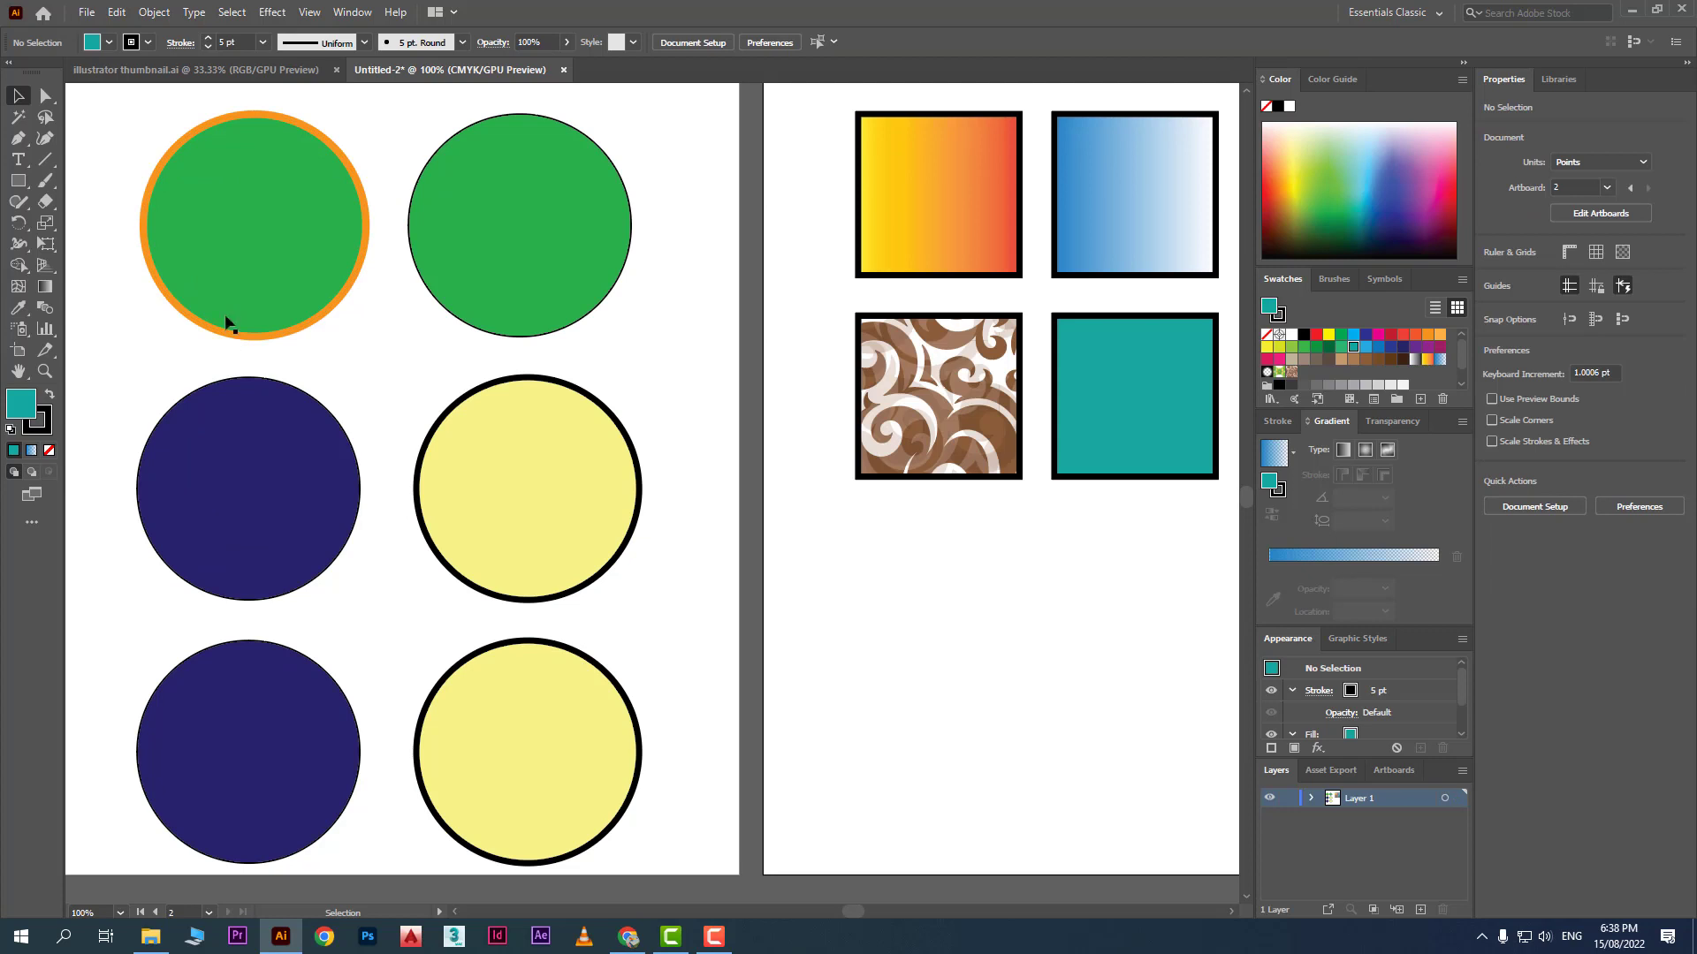
{"action": "left_click", "coordinate": [235, 12]}
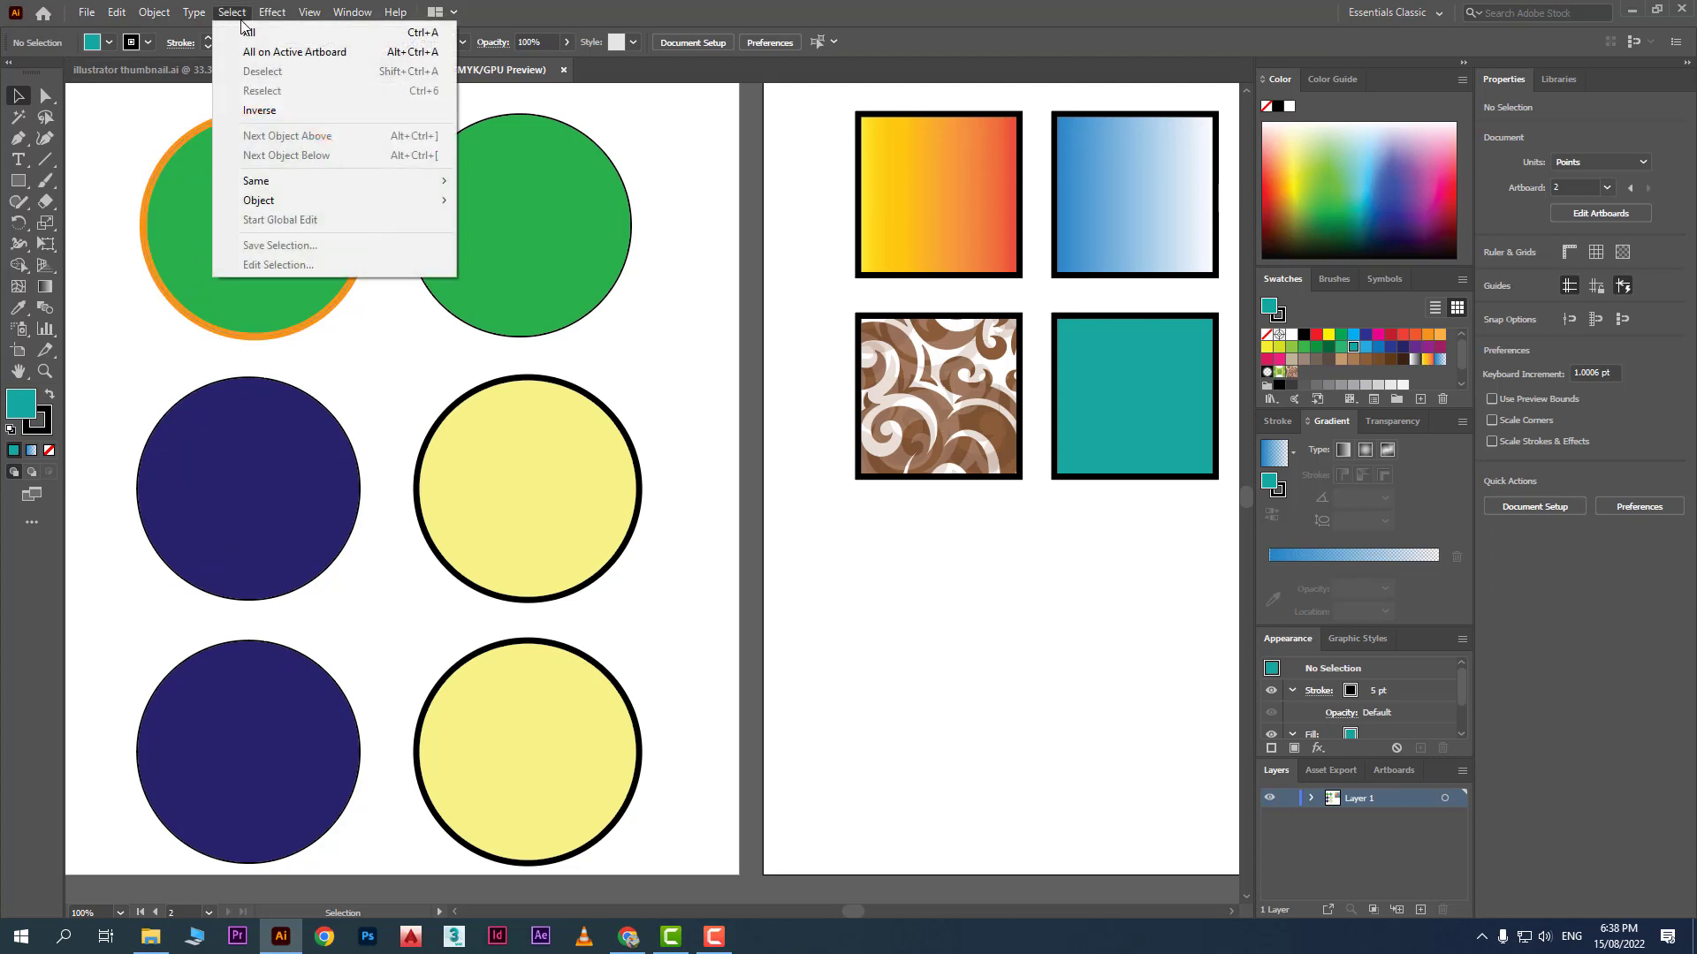
{"action": "left_click", "coordinate": [249, 31]}
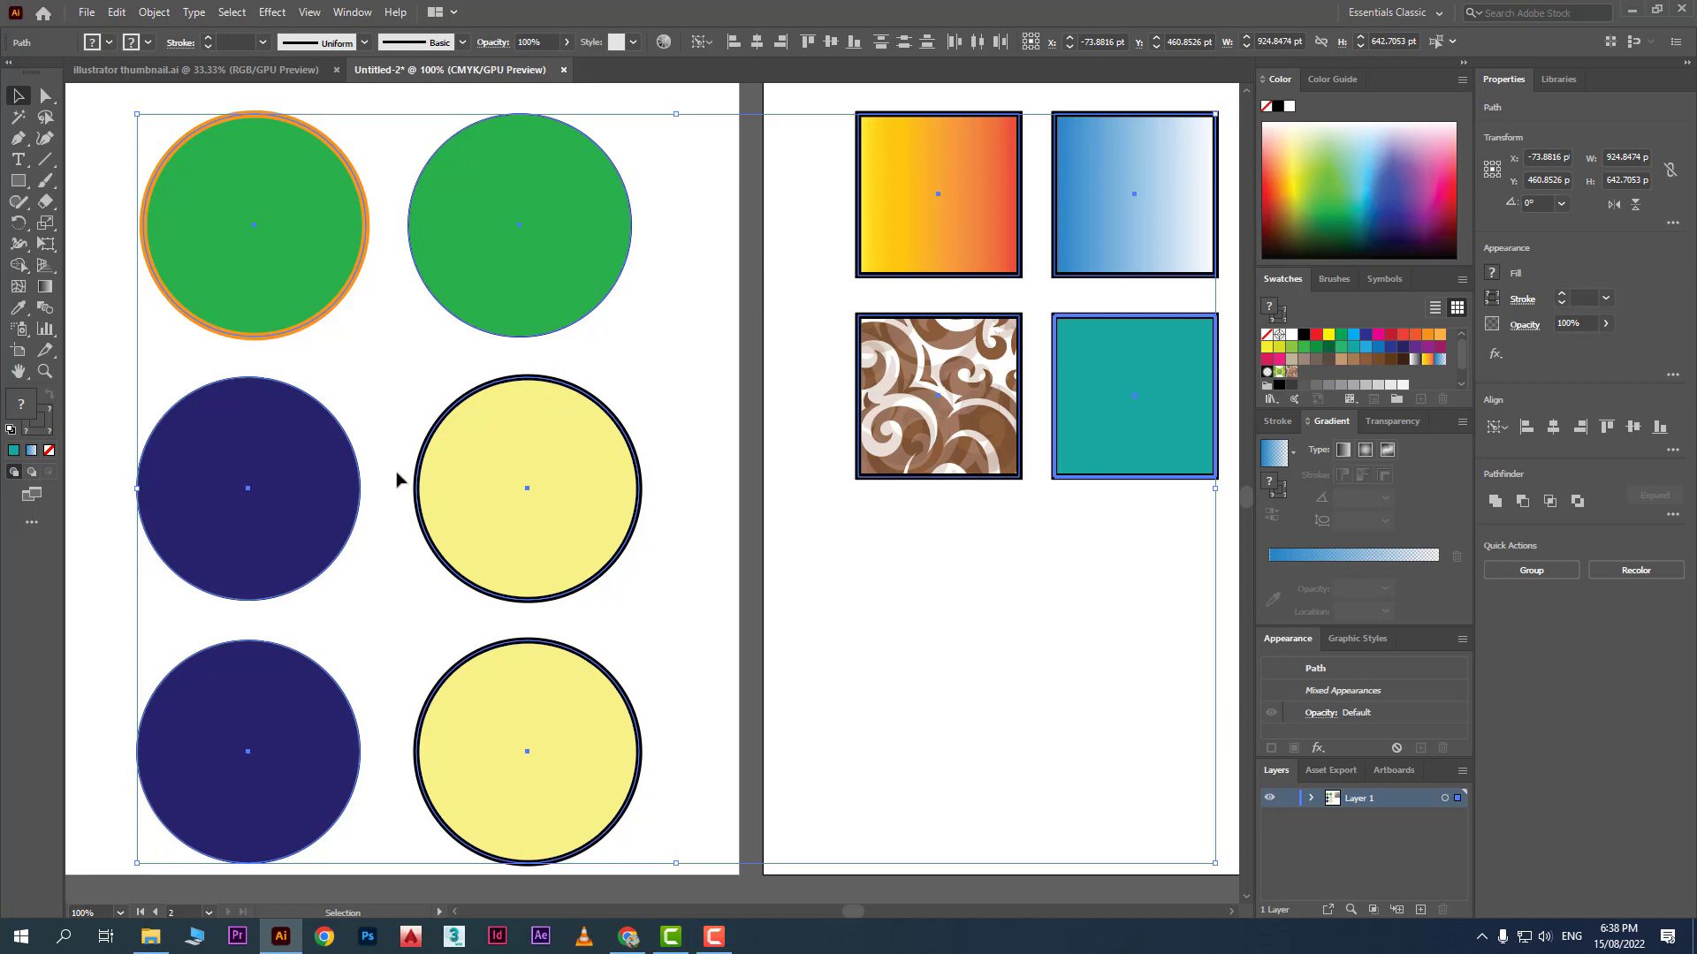
{"action": "key", "text": "Delete"}
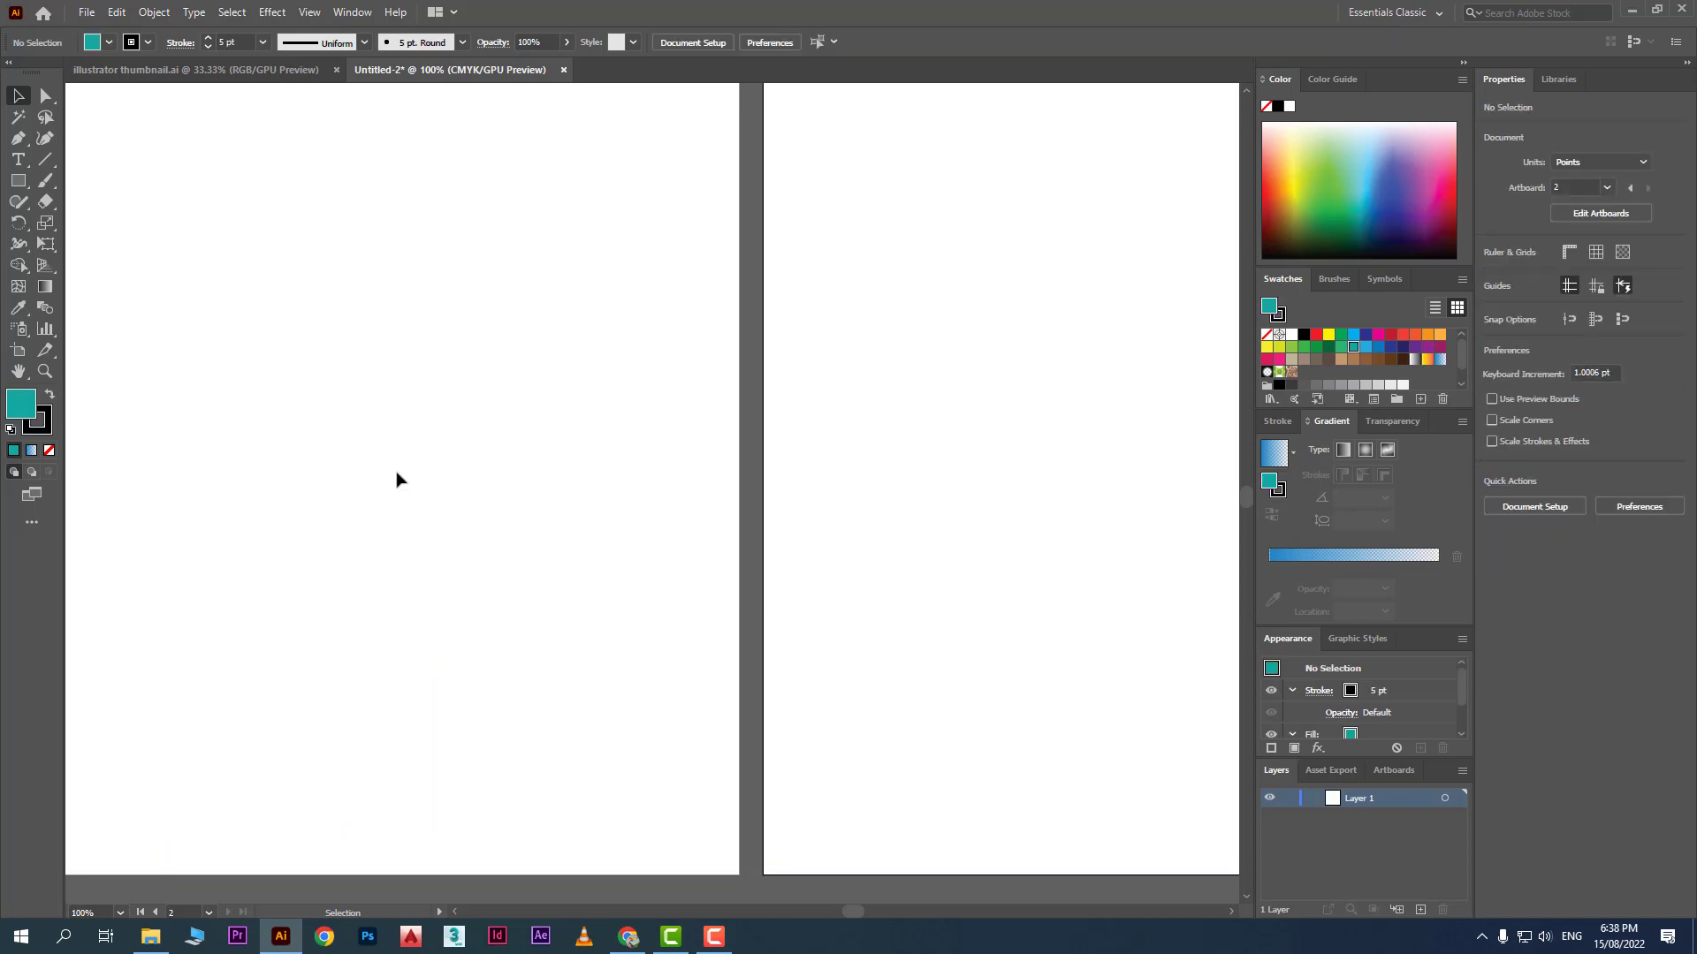
Step: Undo the deletion of the artwork and clear the selection
{"action": "key", "text": "ctrl+z"}
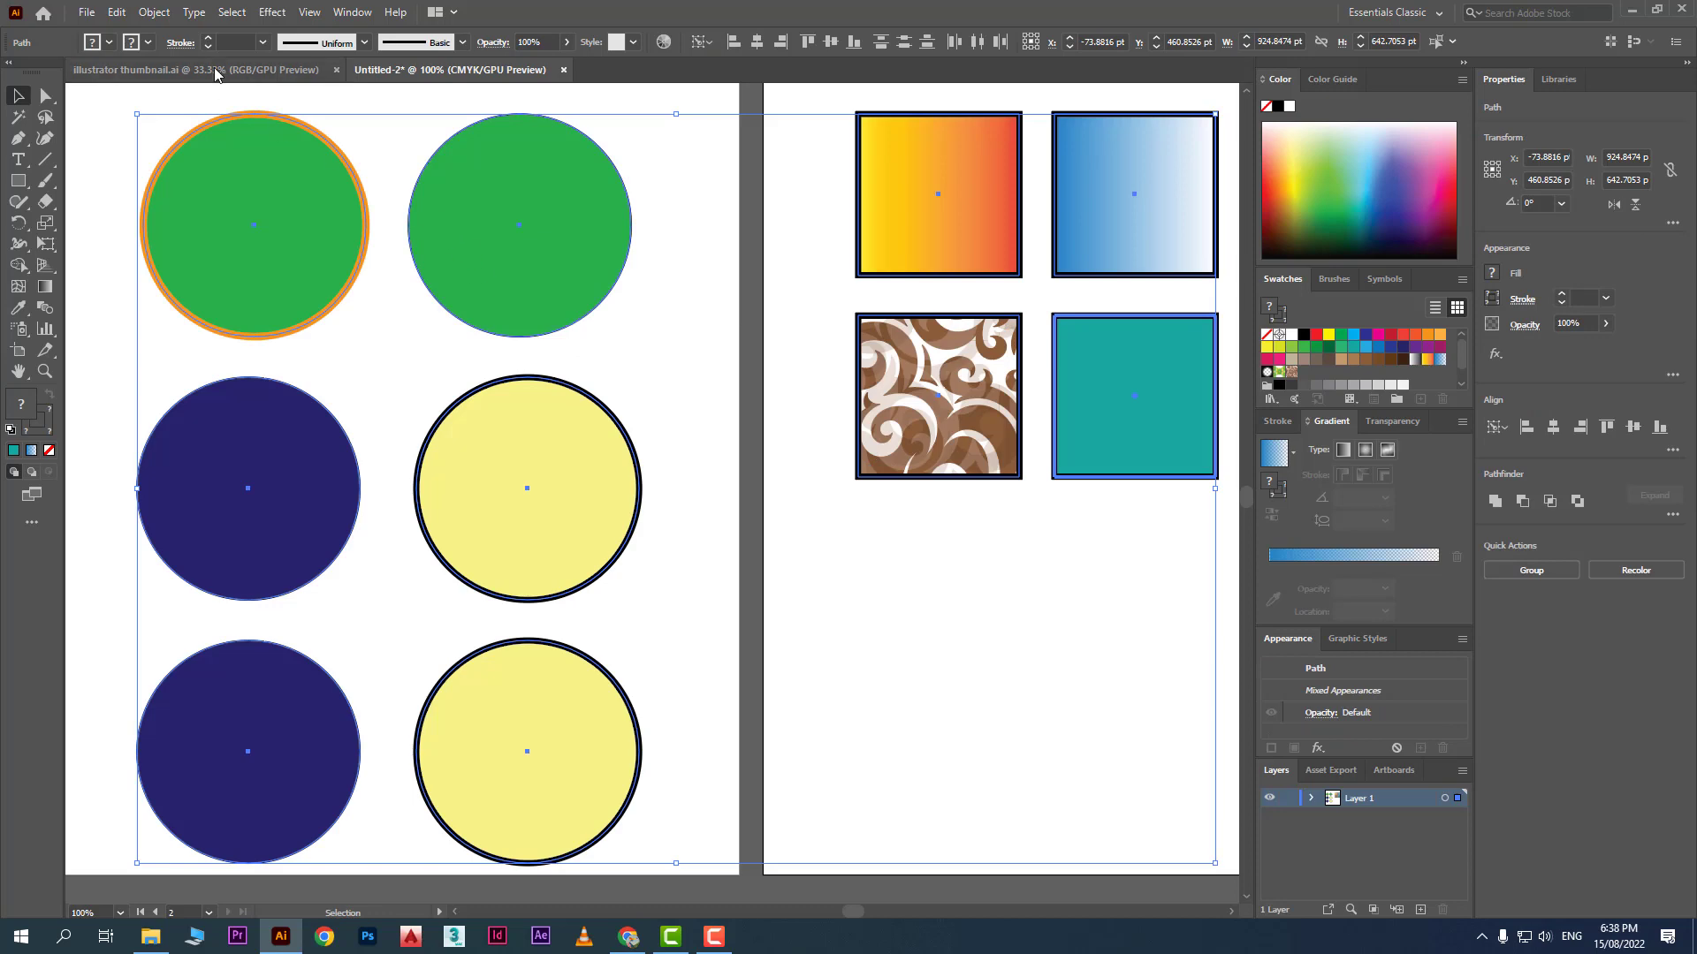
{"action": "left_click", "coordinate": [227, 14]}
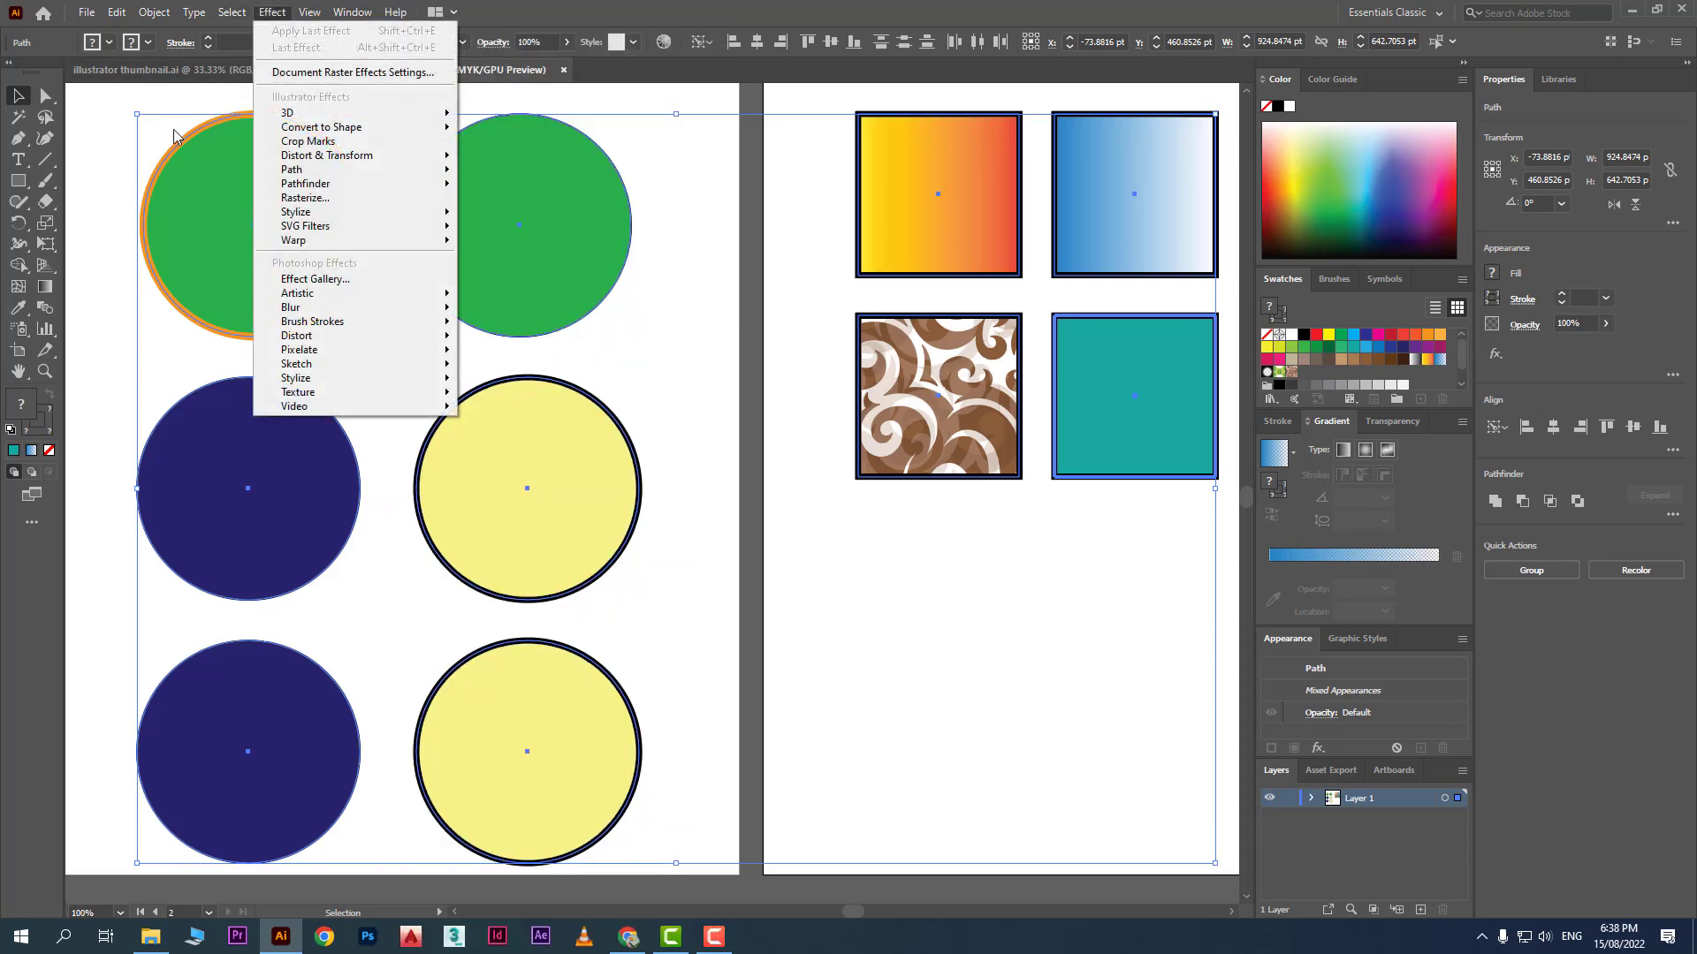
{"action": "left_click", "coordinate": [113, 164]}
{"action": "left_click", "coordinate": [113, 165]}
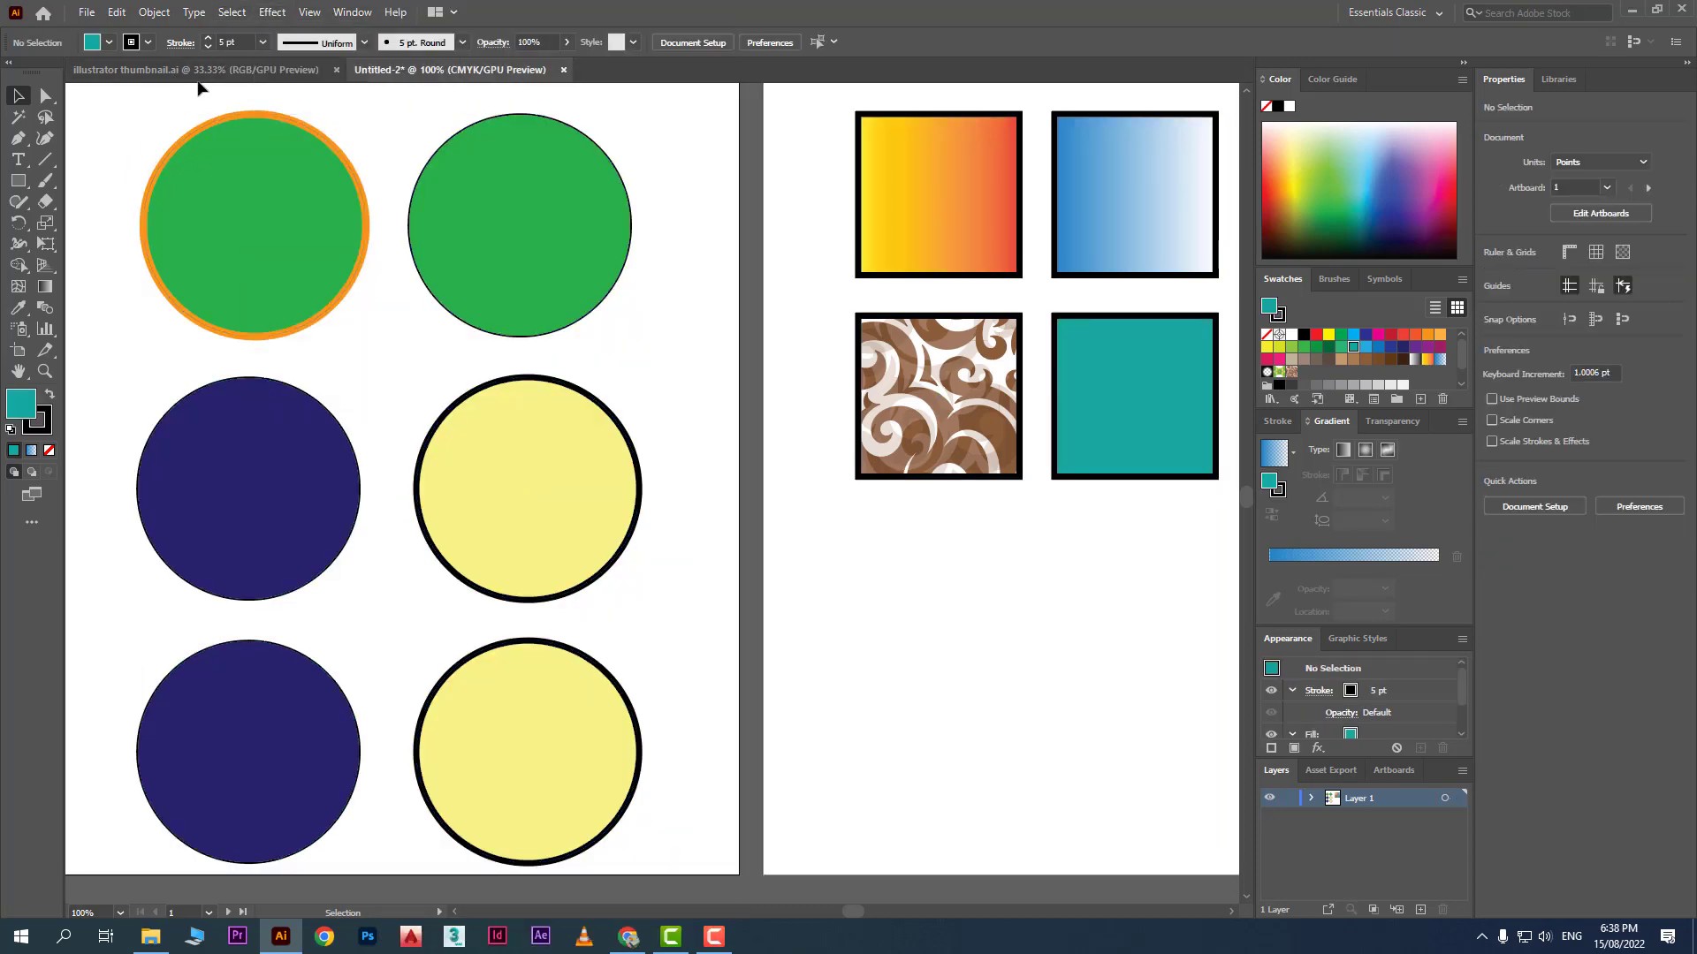
Step: Select everything on the first artboard with All on Active Artboard and shift the six circles slightly together
{"action": "left_click", "coordinate": [231, 14]}
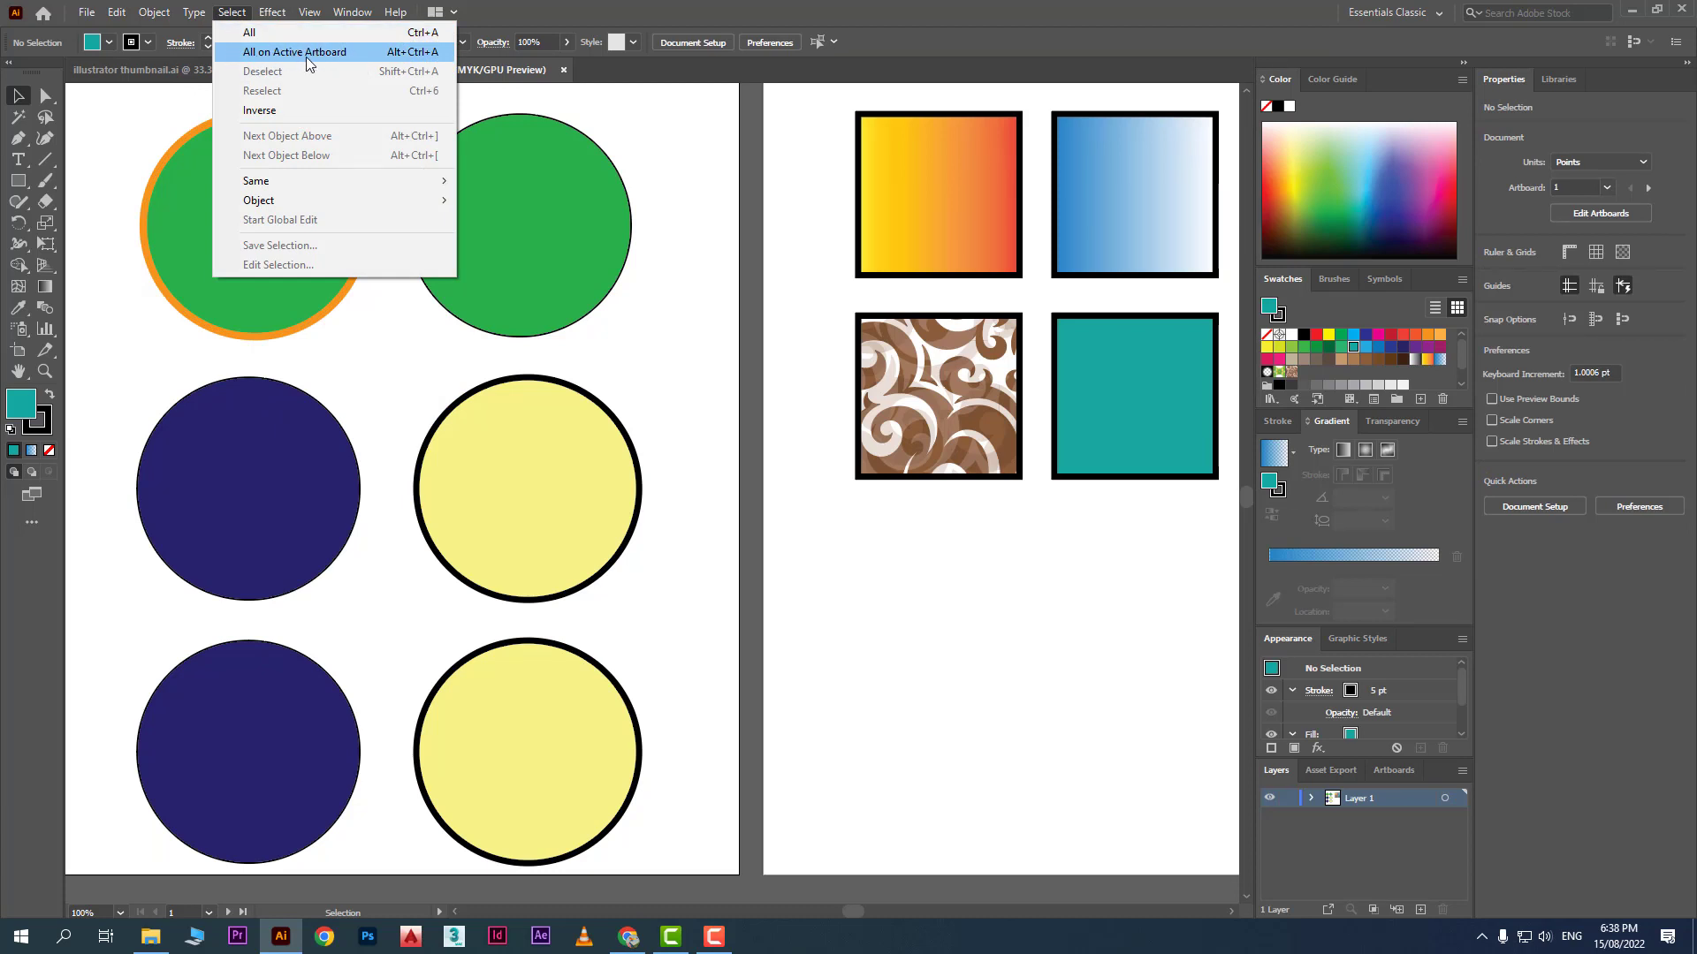
{"action": "left_click", "coordinate": [698, 421]}
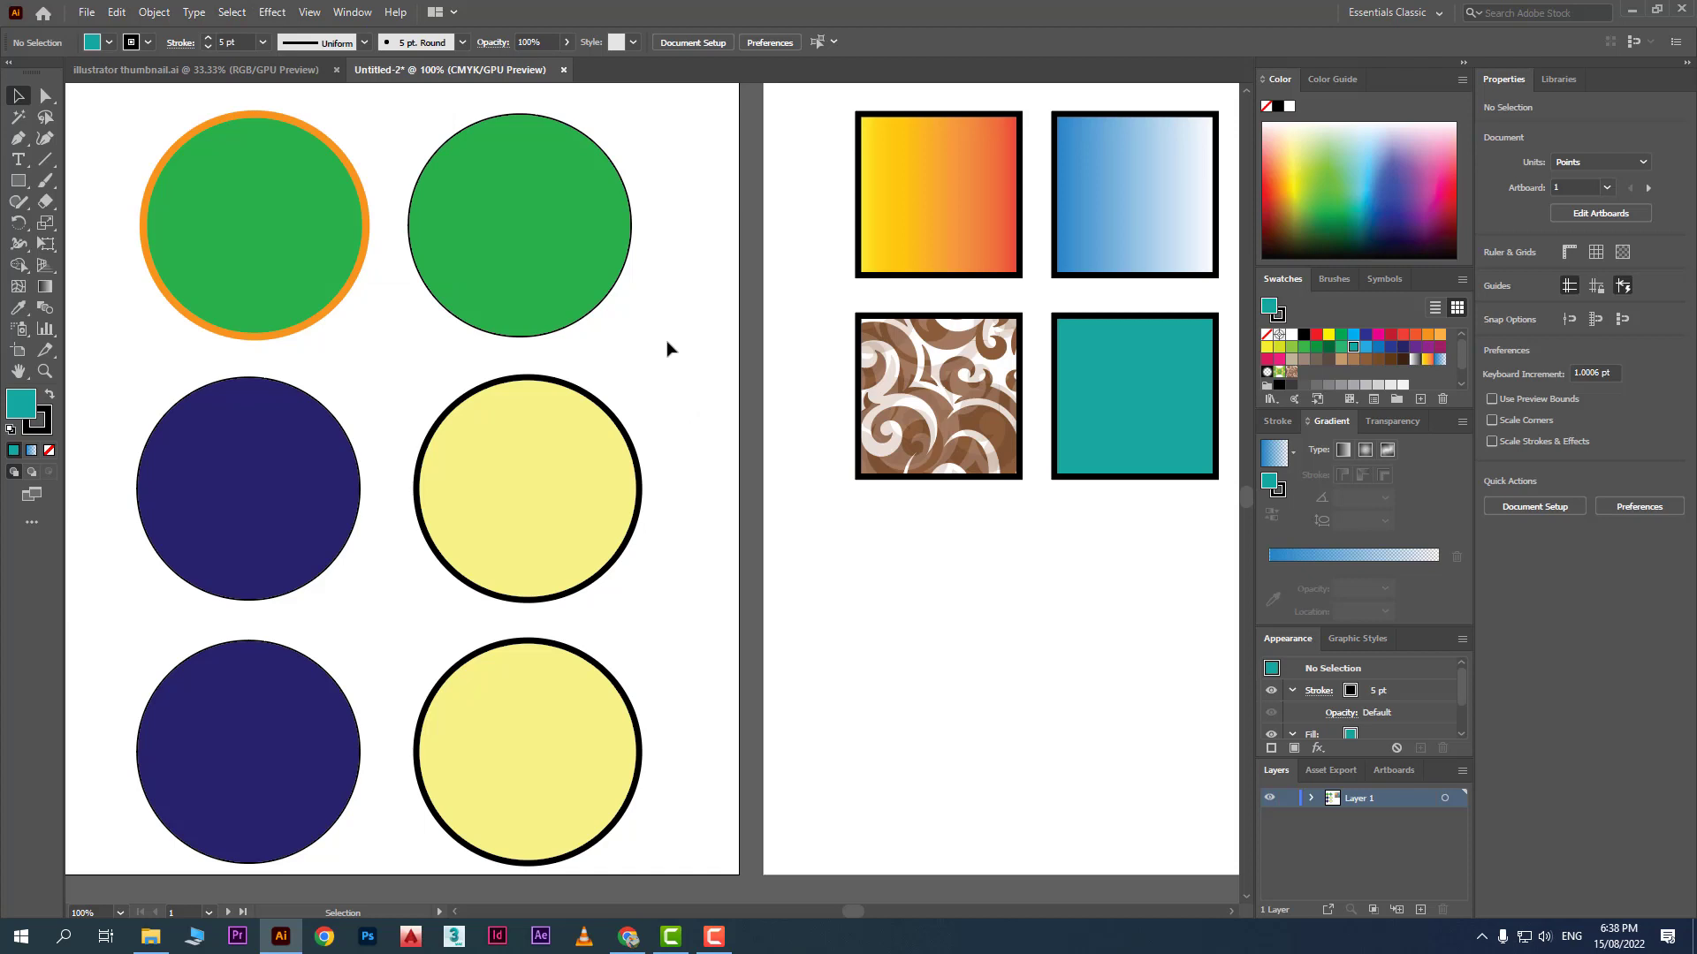
{"action": "left_click", "coordinate": [231, 13]}
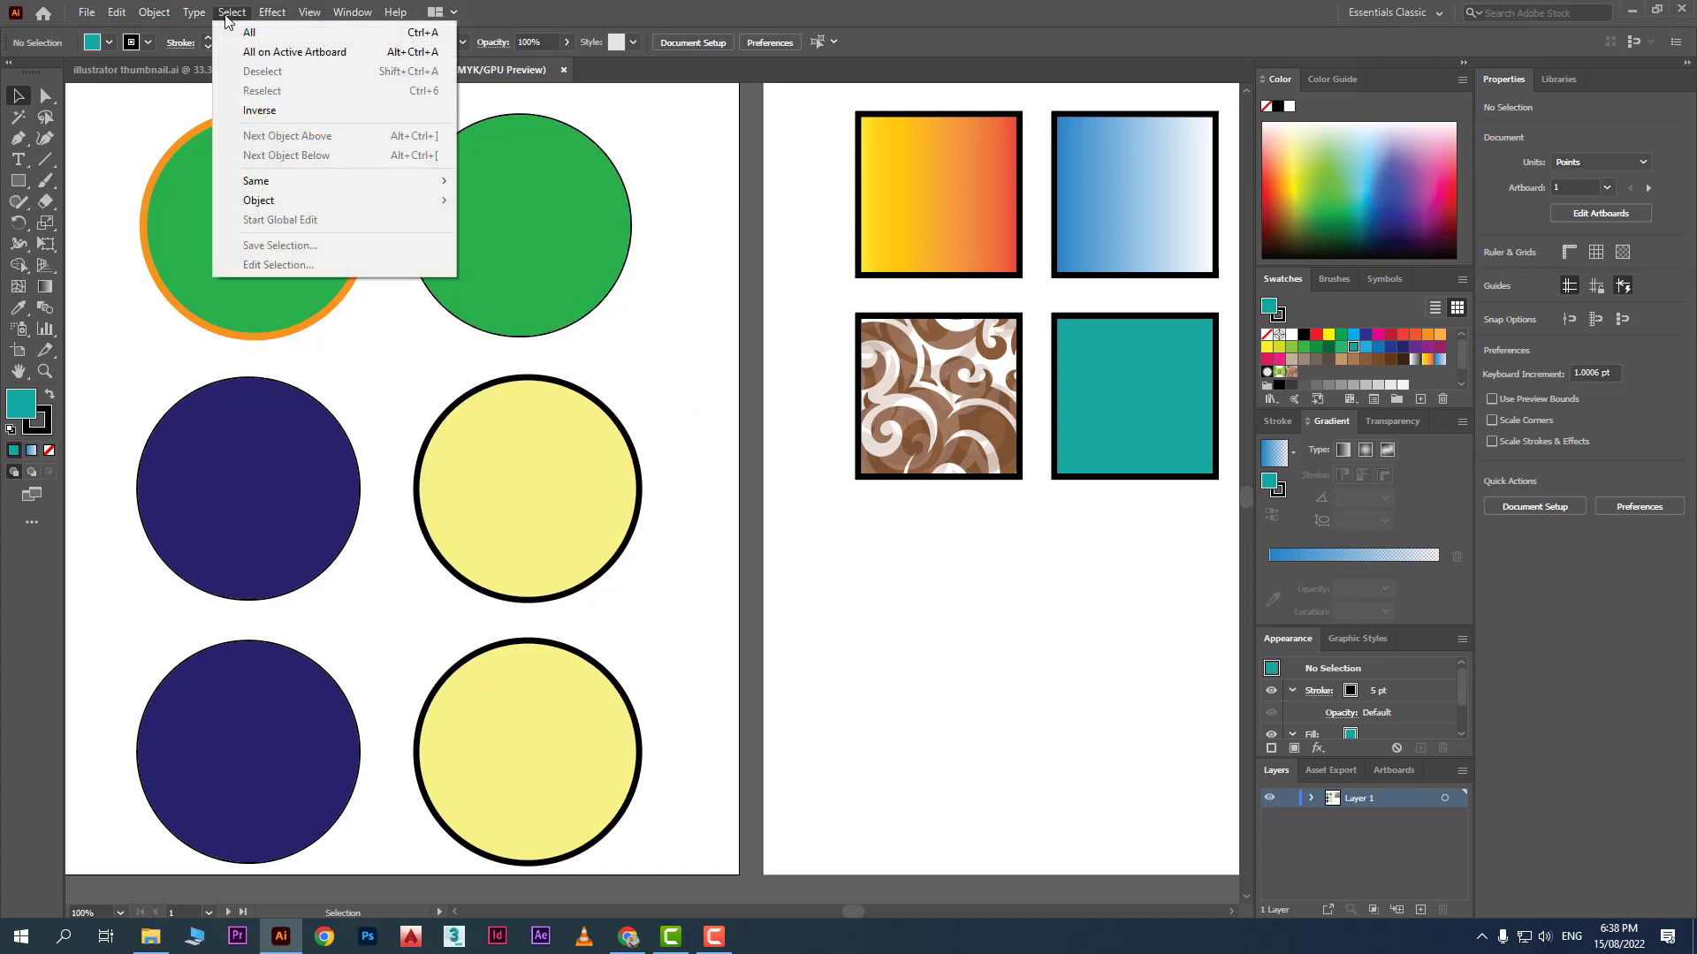
{"action": "left_click", "coordinate": [368, 56]}
{"action": "left_click_drag", "start_coordinate": [255, 282], "coordinate": [226, 262]}
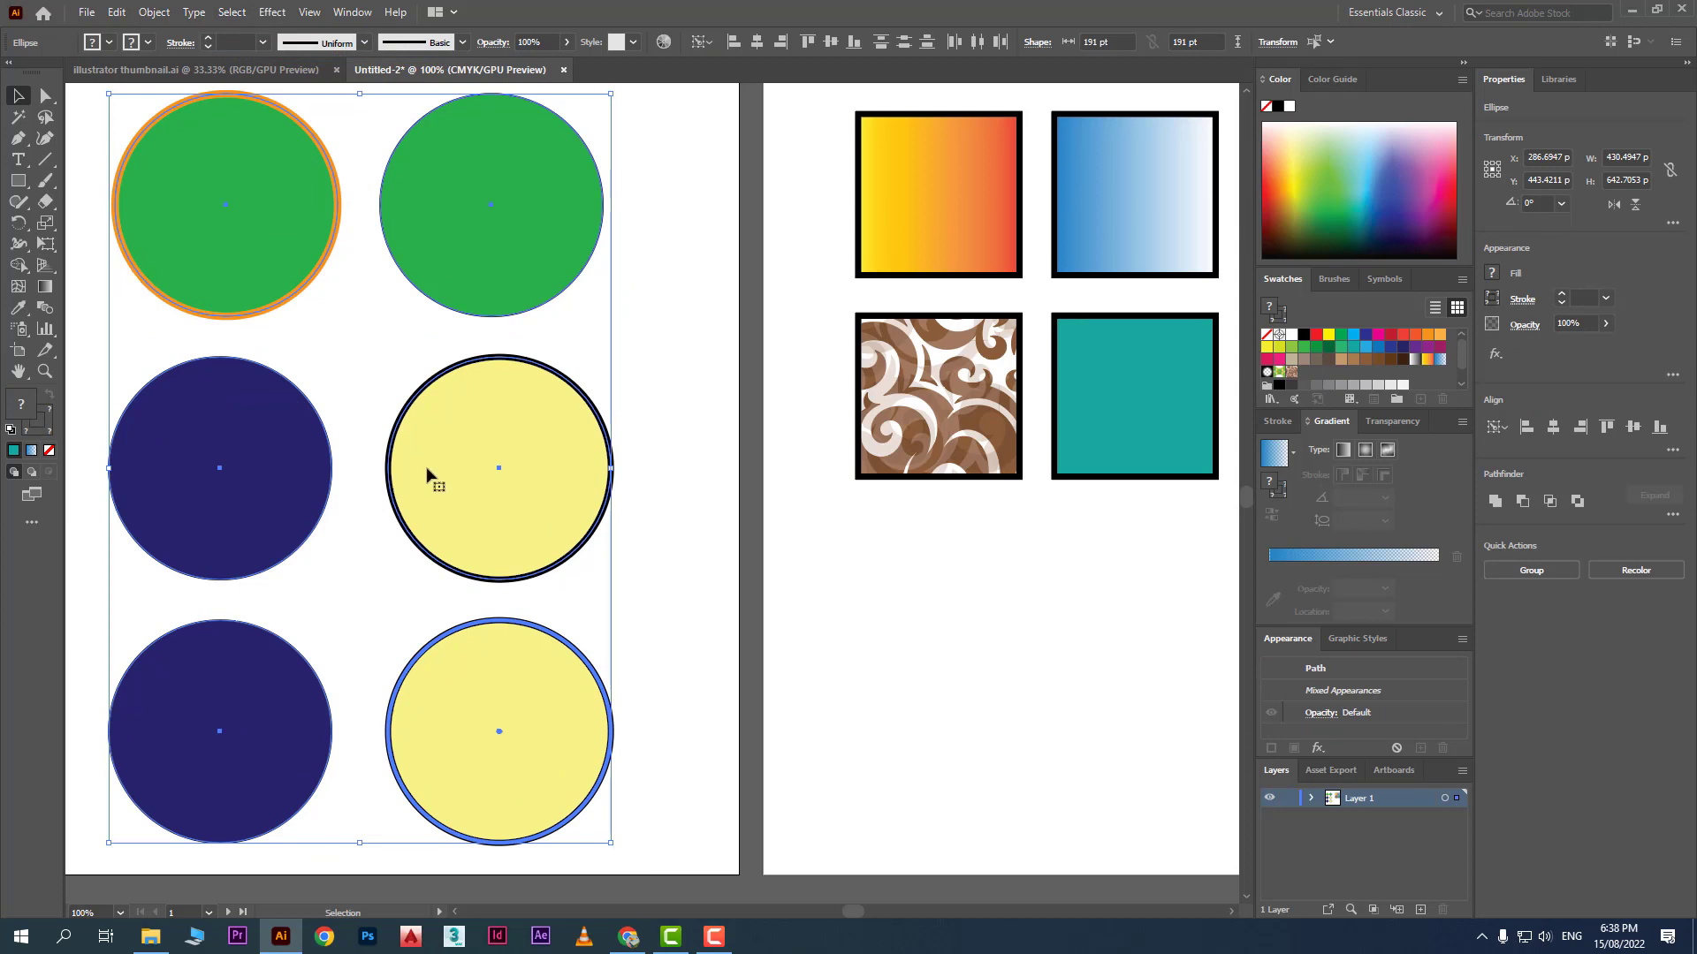
{"action": "left_click_drag", "start_coordinate": [497, 479], "coordinate": [508, 478]}
Step: Group the six selected circles and centre the group horizontally and vertically on the first artboard
{"action": "right_click", "coordinate": [506, 475]}
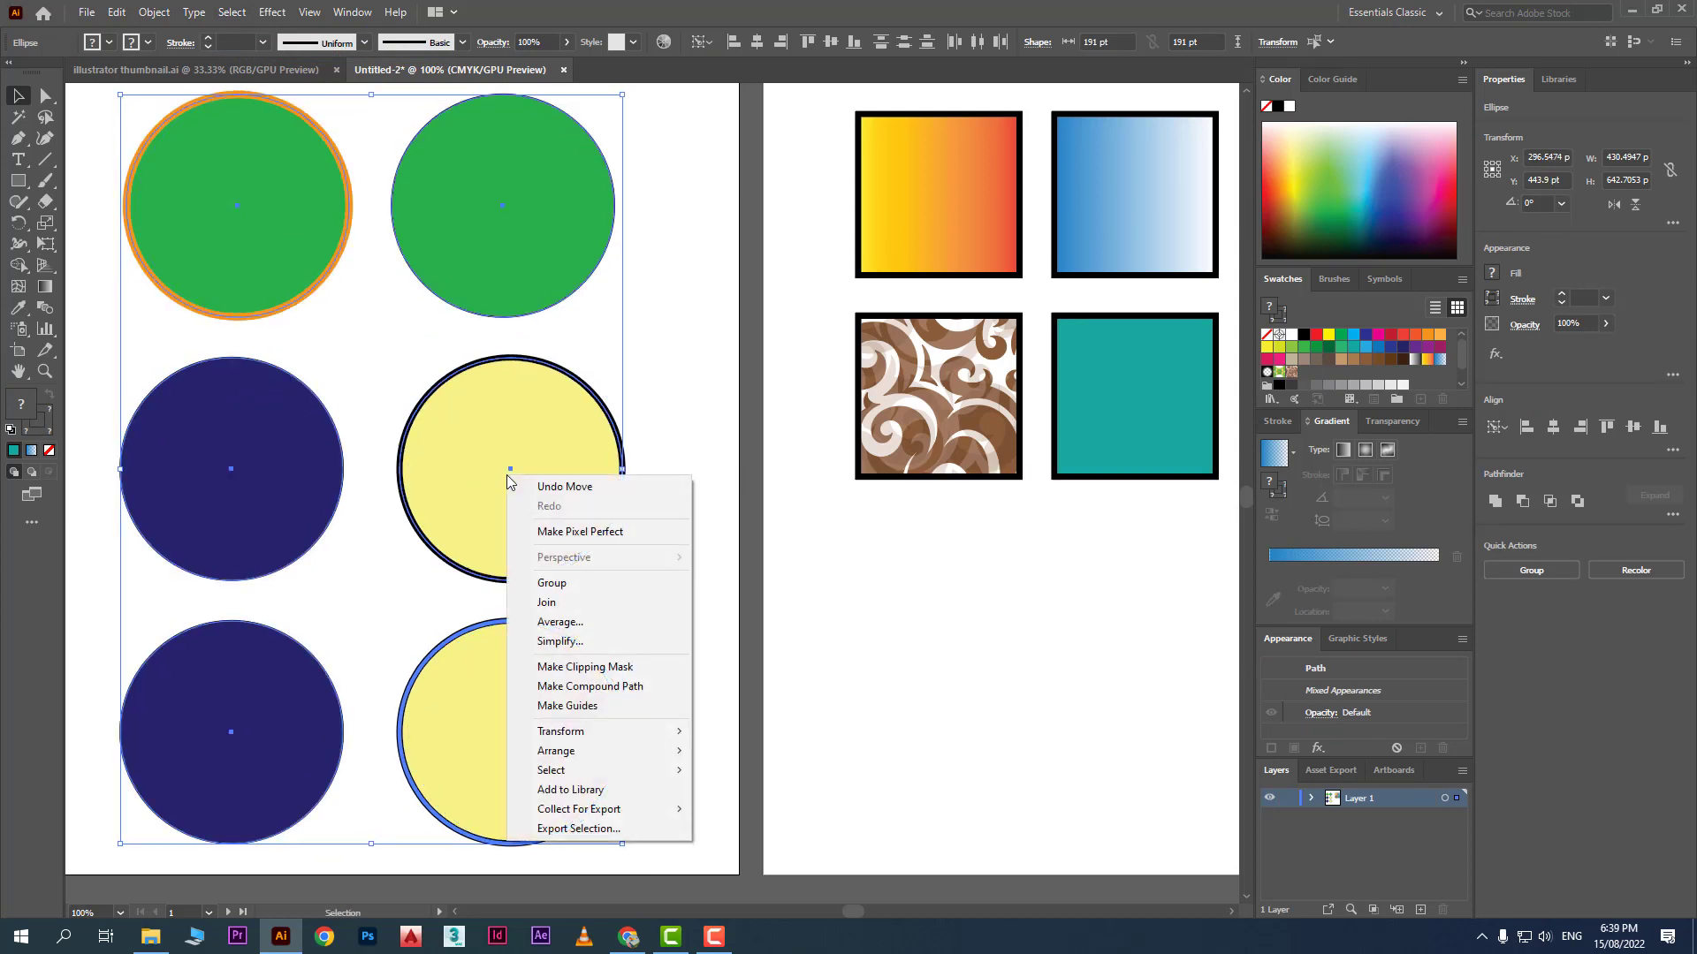
{"action": "left_click", "coordinate": [557, 582]}
{"action": "left_click", "coordinate": [755, 43]}
{"action": "left_click", "coordinate": [831, 43]}
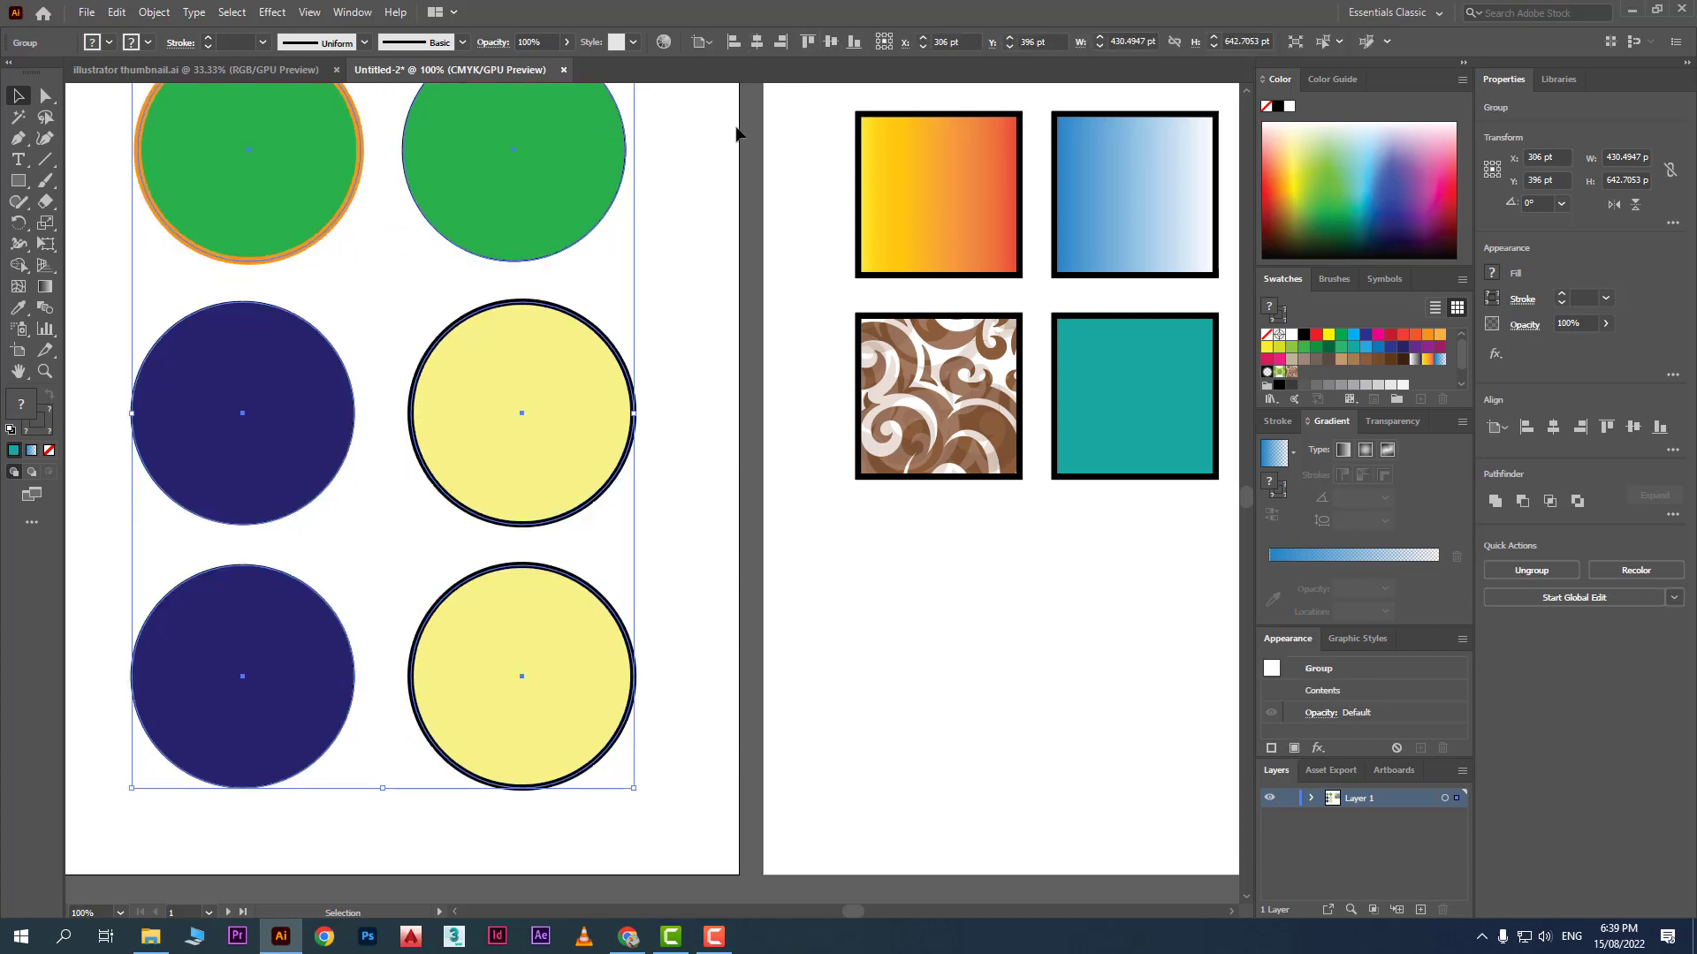
Step: Activate the second artboard, select its four squares with All on Active Artboard, and clear the selection
{"action": "scroll", "coordinate": [608, 528], "scroll_direction": "up", "scroll_amount": 1}
{"action": "left_click", "coordinate": [884, 614]}
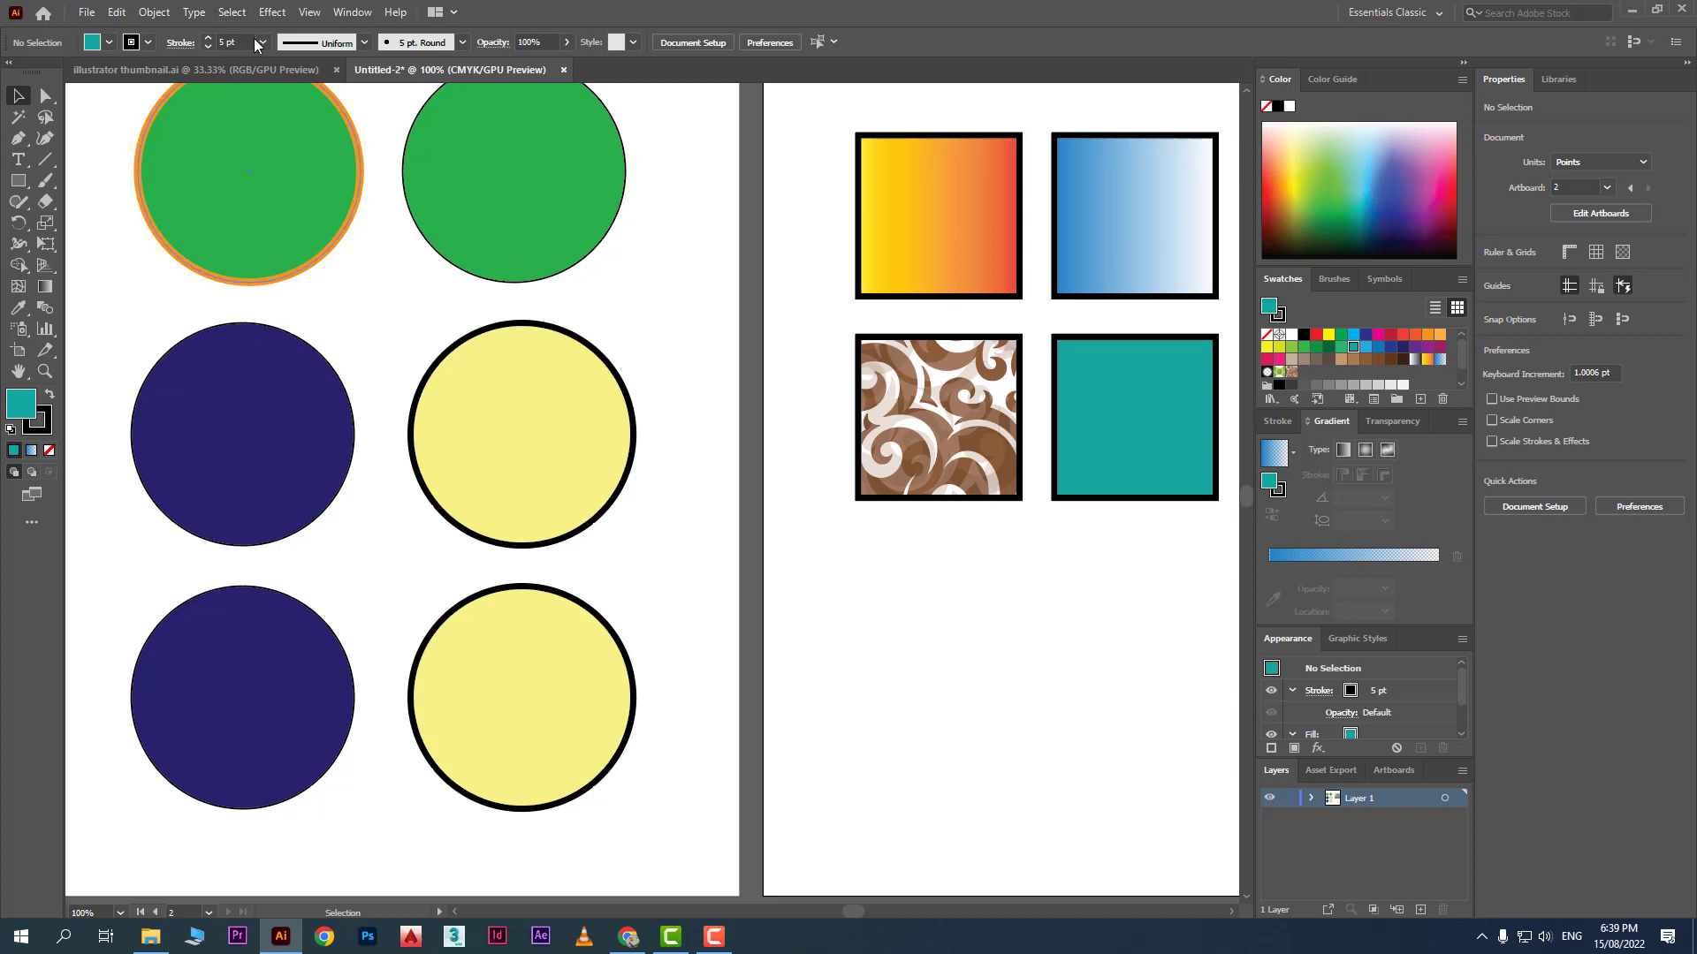
{"action": "left_click", "coordinate": [232, 11]}
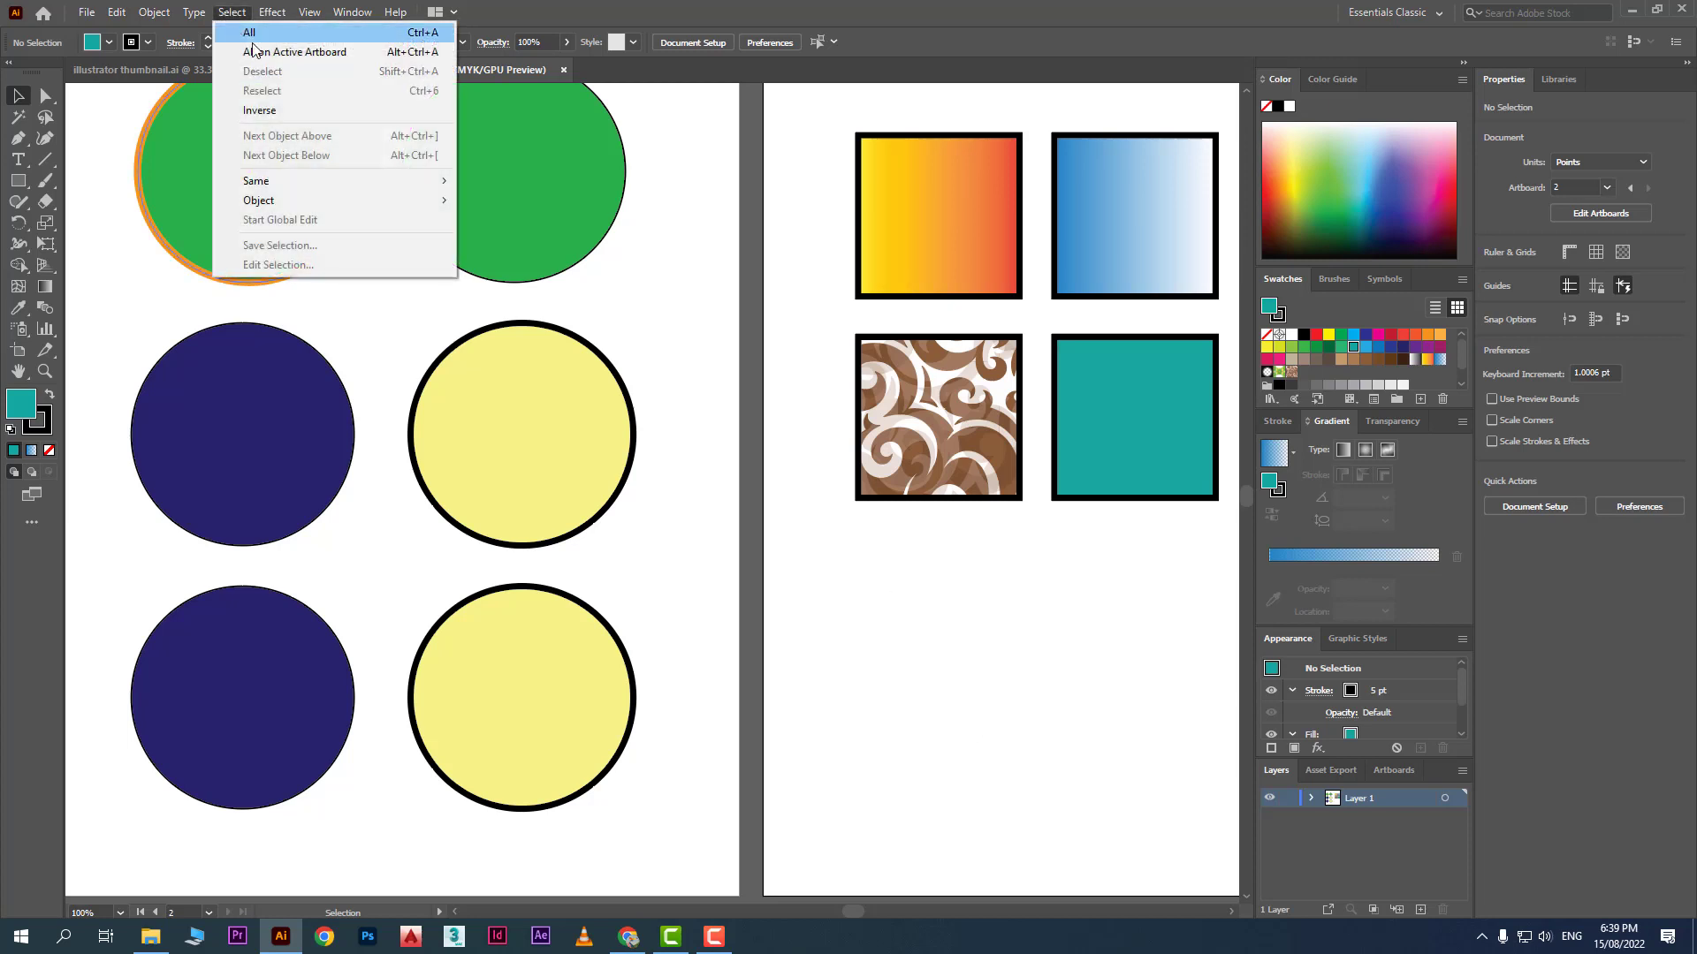
{"action": "left_click", "coordinate": [386, 54]}
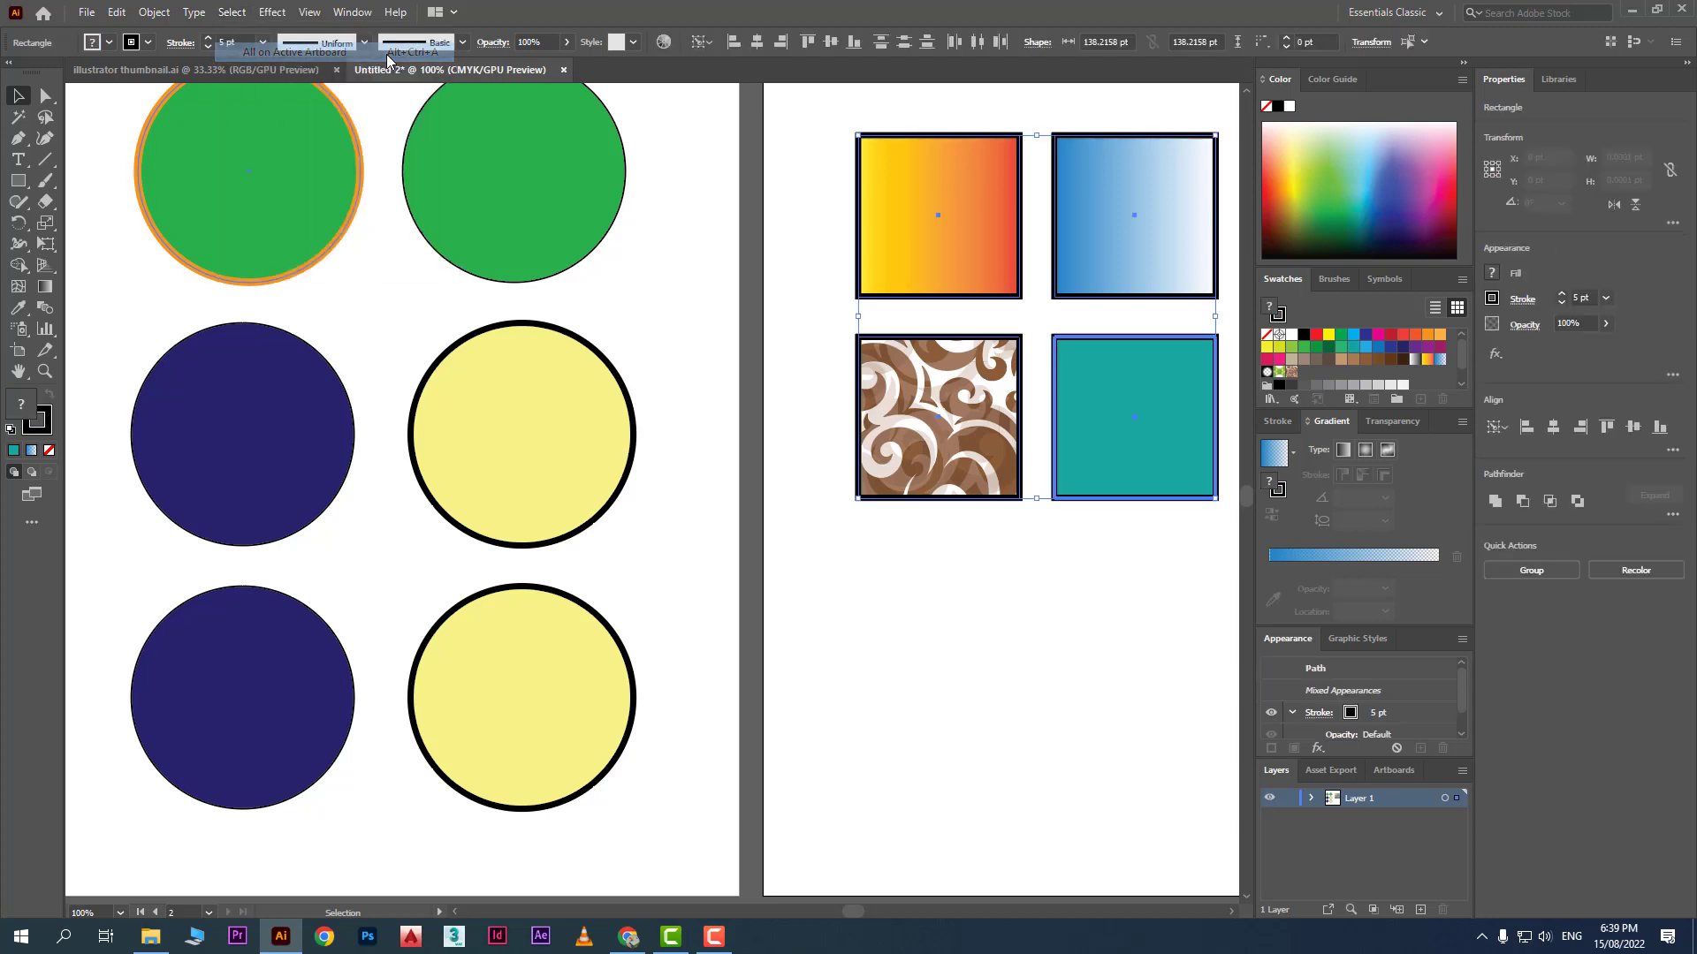
{"action": "left_click", "coordinate": [790, 625]}
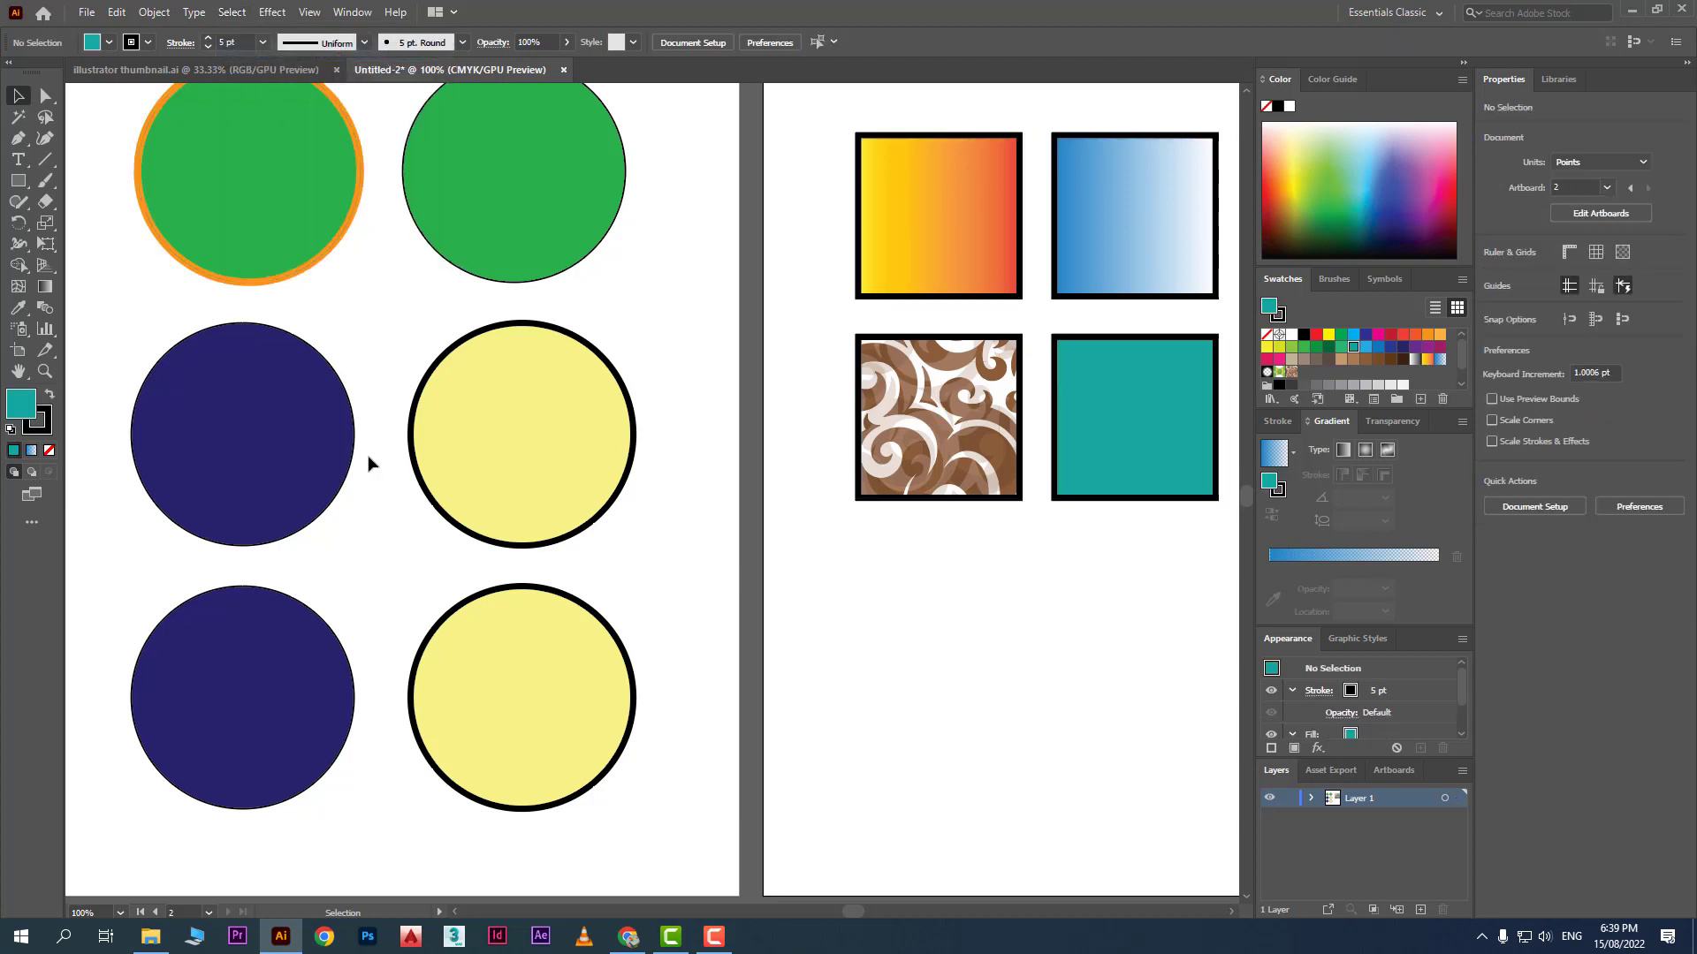
Step: Ungroup the six circles on the first artboard and clear the selection
{"action": "scroll", "coordinate": [371, 459], "scroll_direction": "up", "scroll_amount": 2}
{"action": "left_click", "coordinate": [293, 208]}
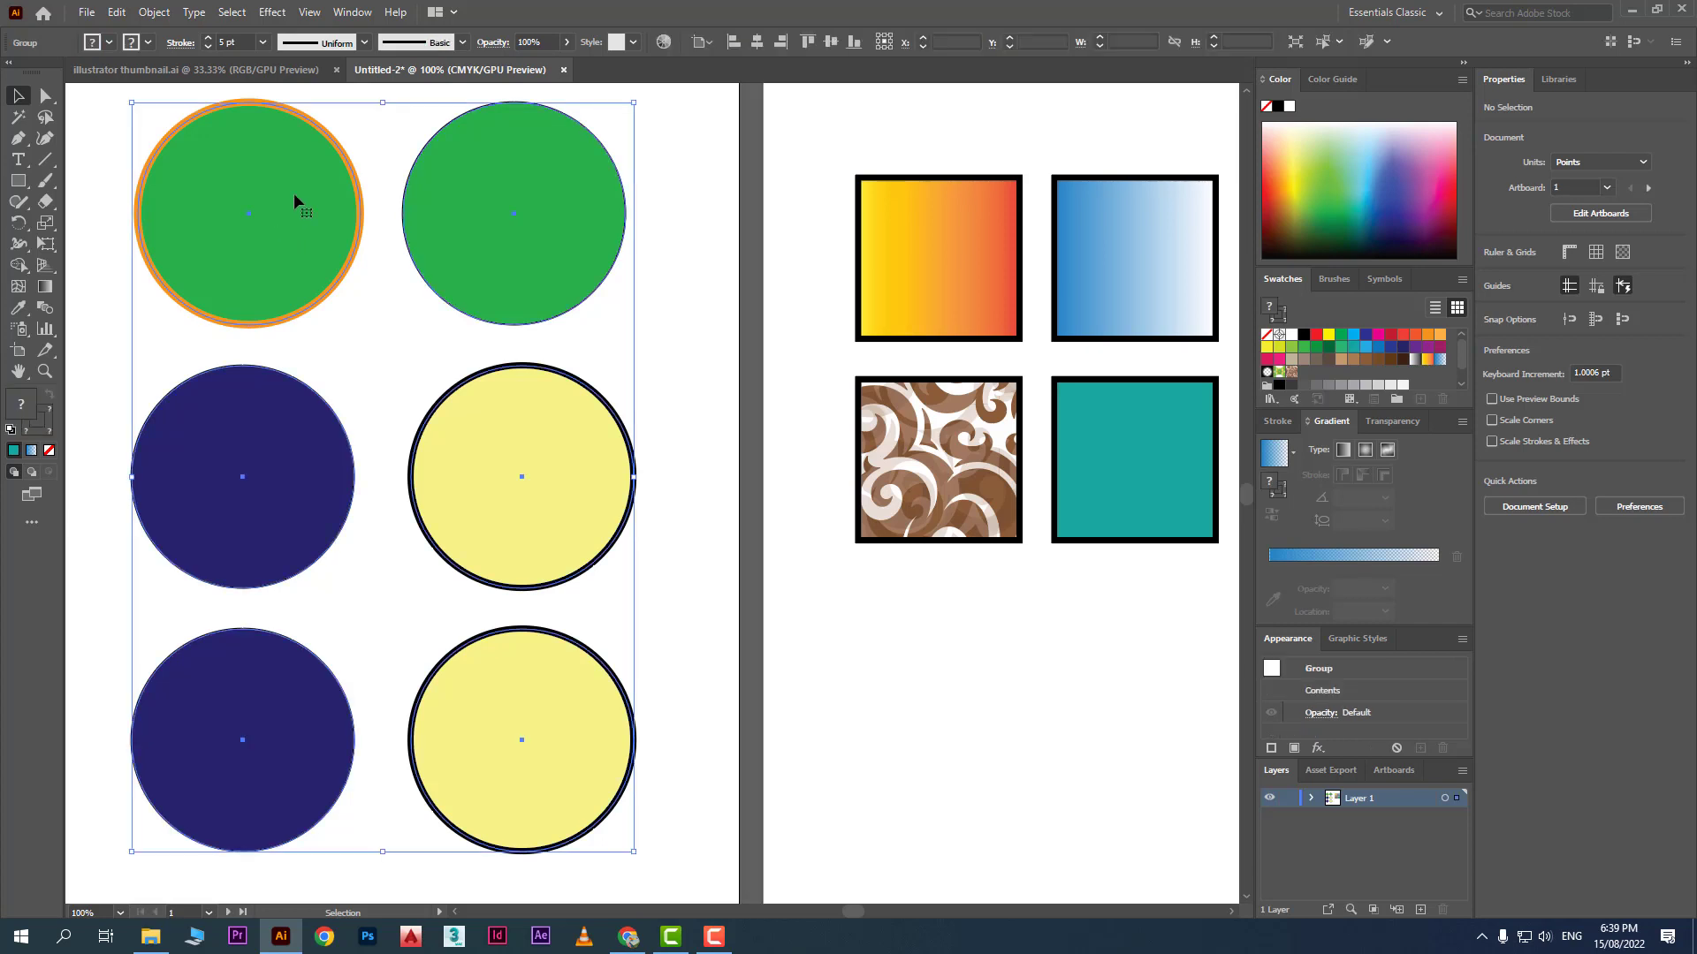
{"action": "right_click", "coordinate": [254, 183]}
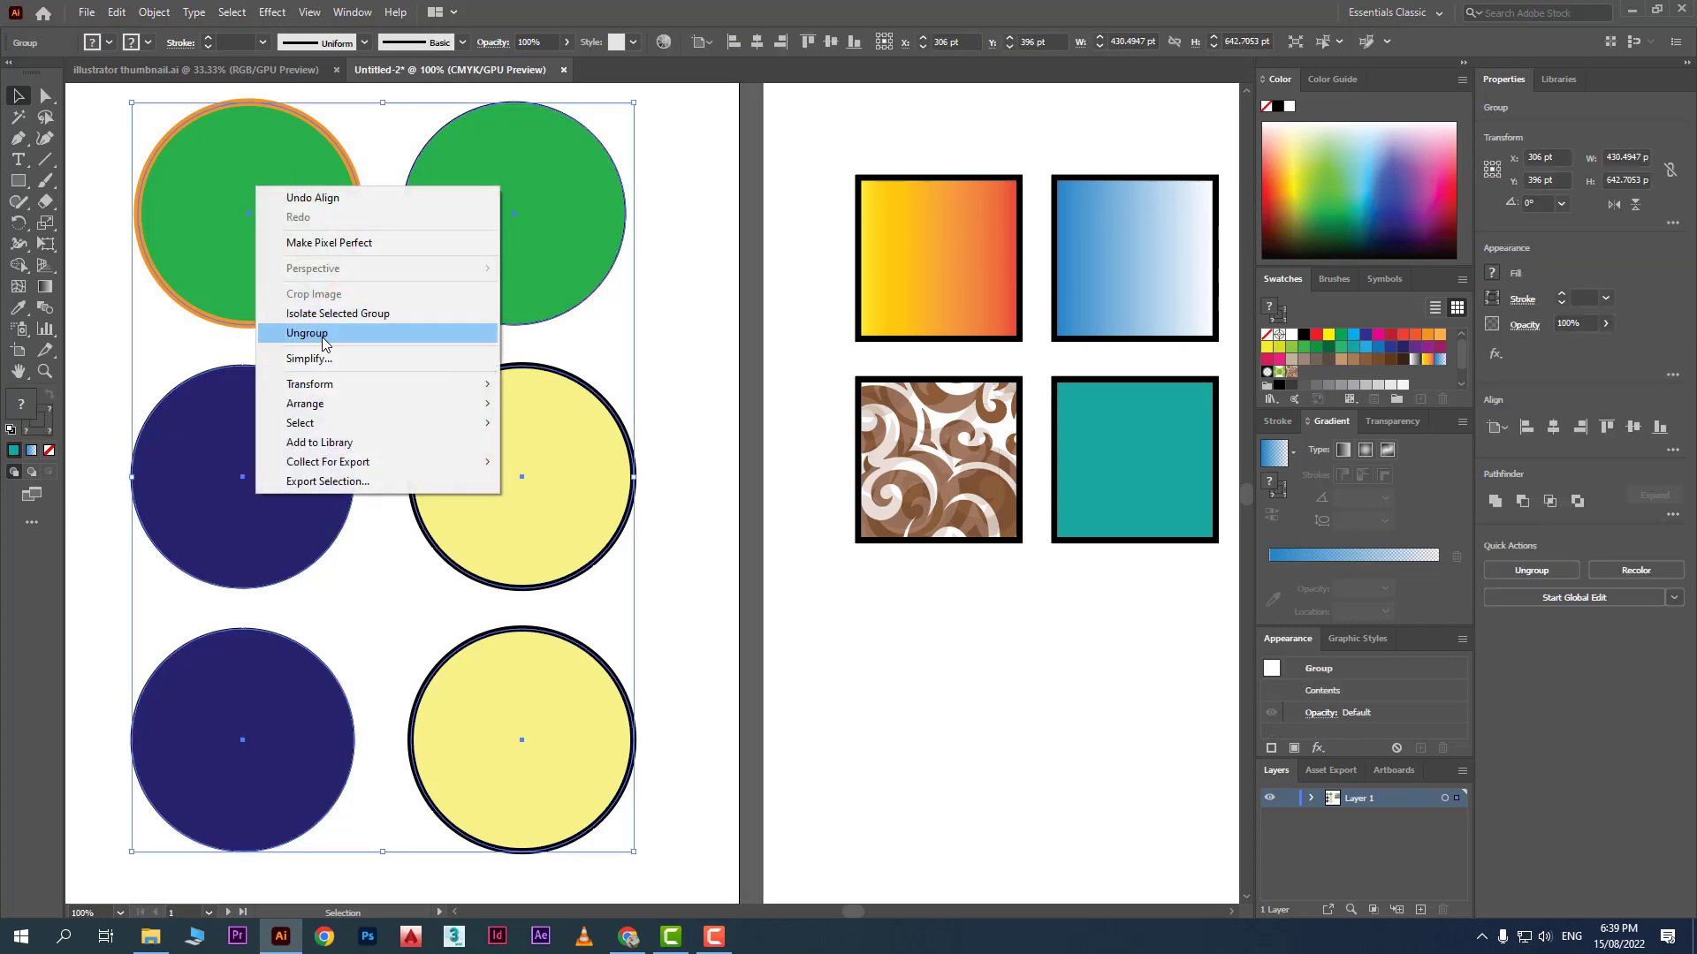
{"action": "left_click", "coordinate": [316, 333]}
{"action": "left_click", "coordinate": [682, 360]}
Step: Select the orange-outlined green circle and then all six circles, clearing each selection with the Deselect command
{"action": "left_click", "coordinate": [277, 202]}
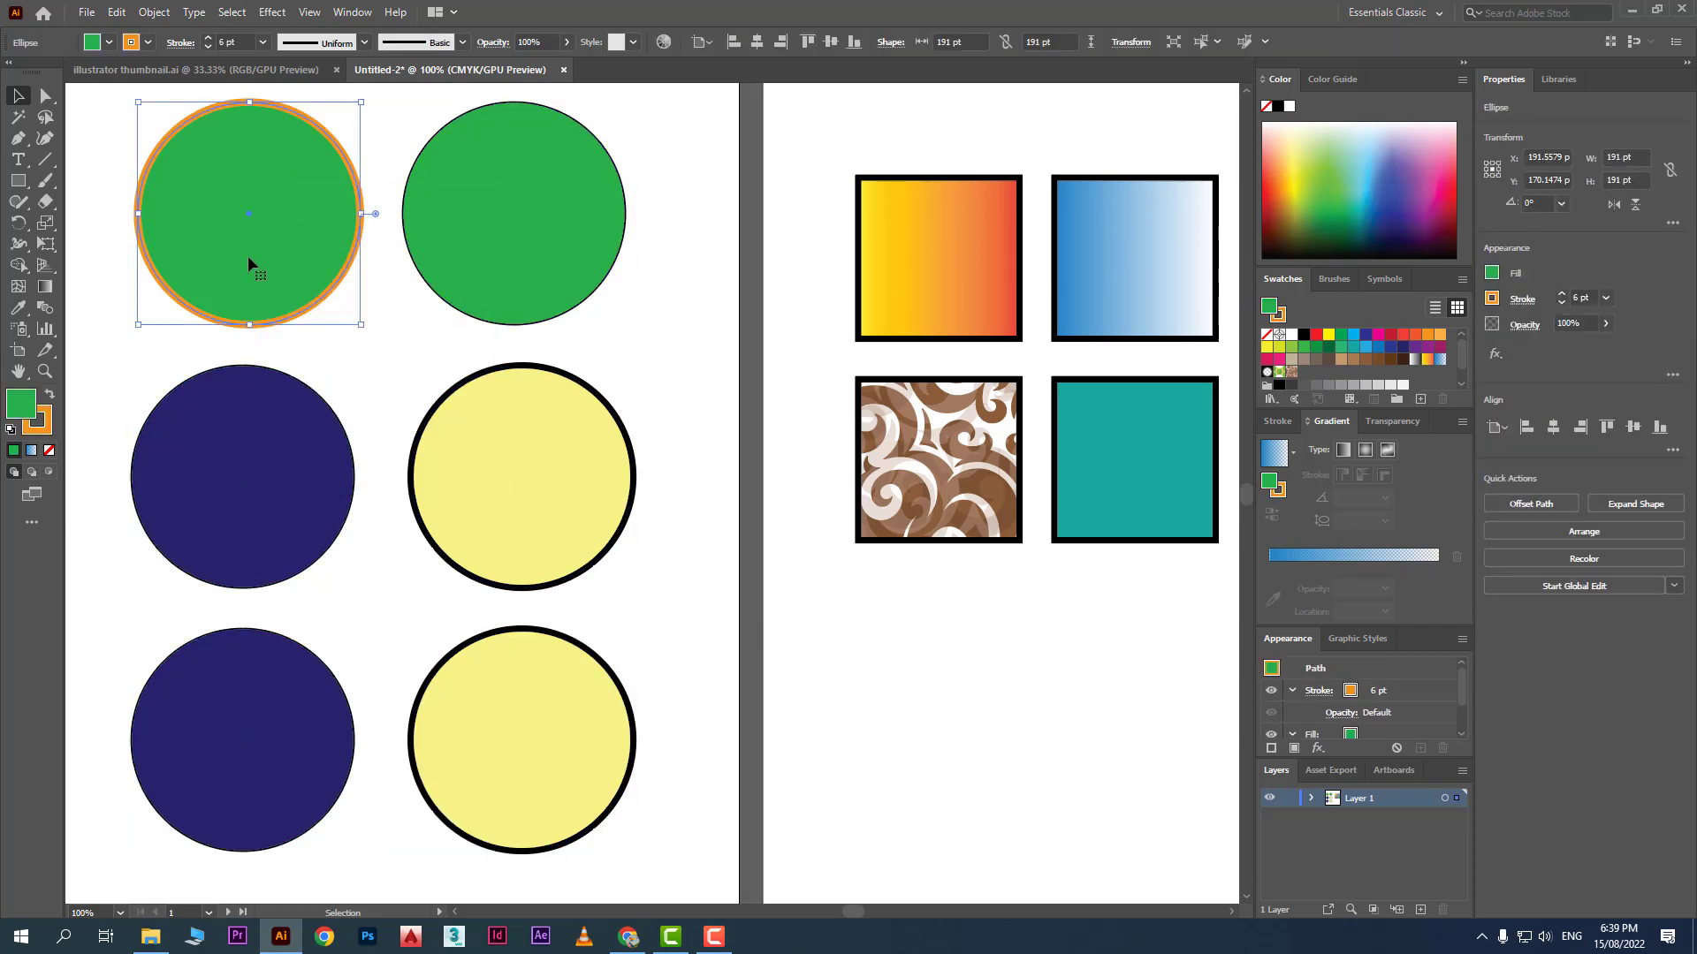
{"action": "left_click", "coordinate": [233, 12]}
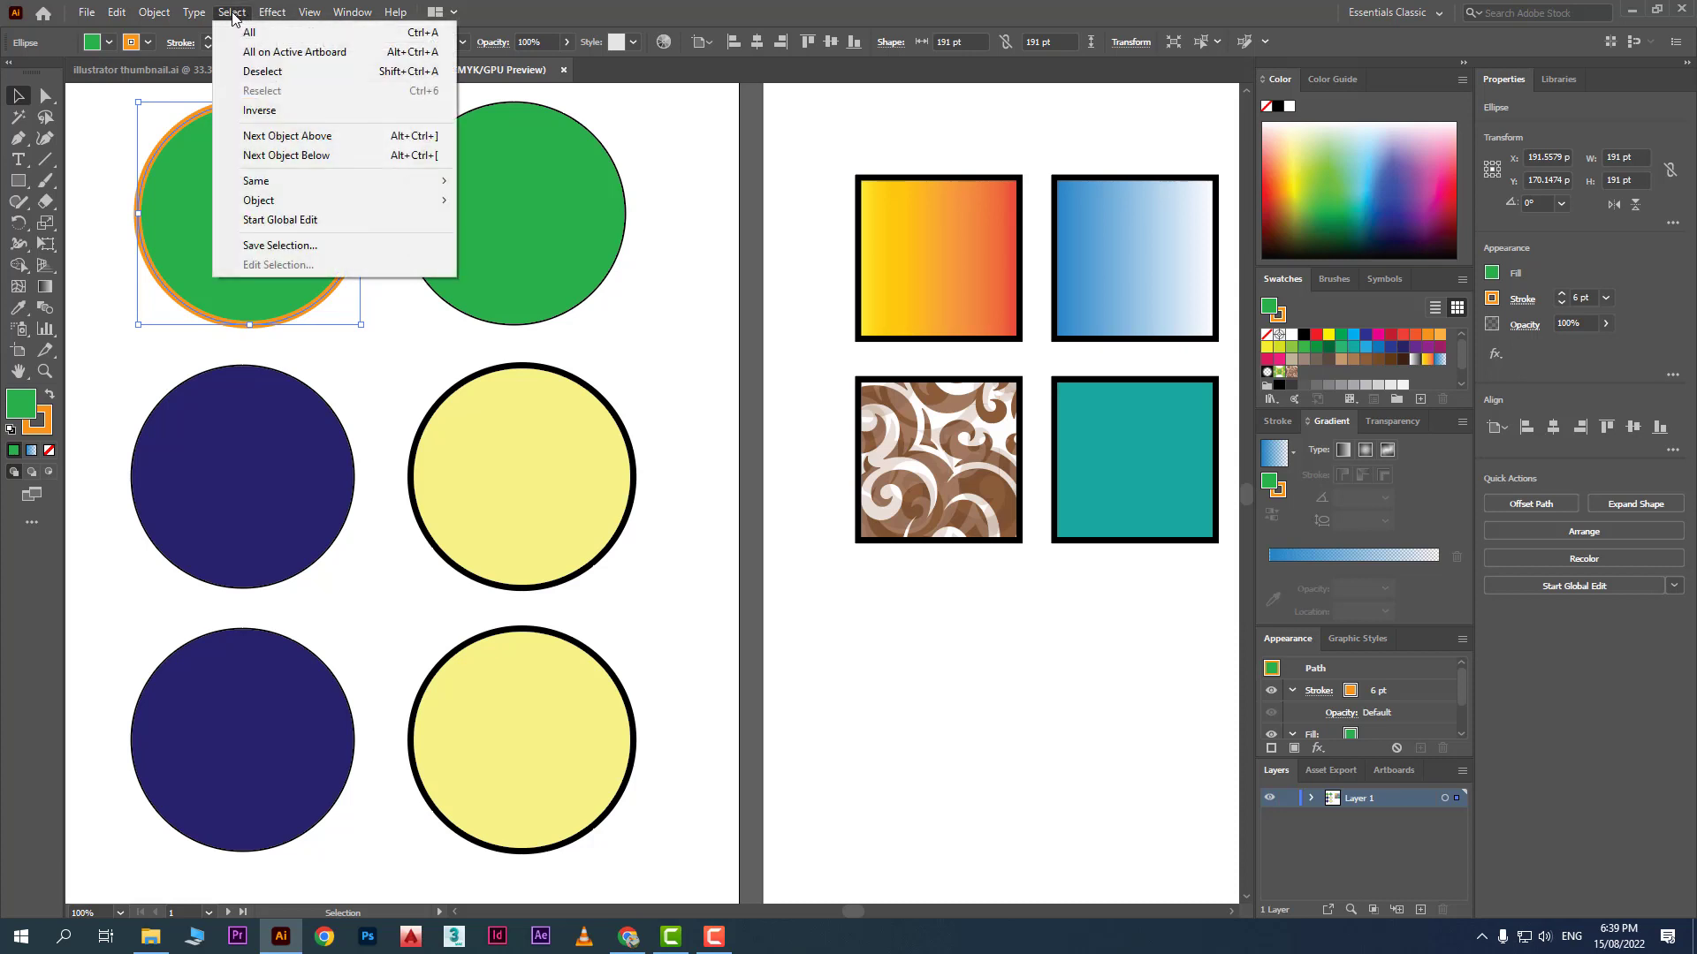
{"action": "left_click", "coordinate": [411, 78]}
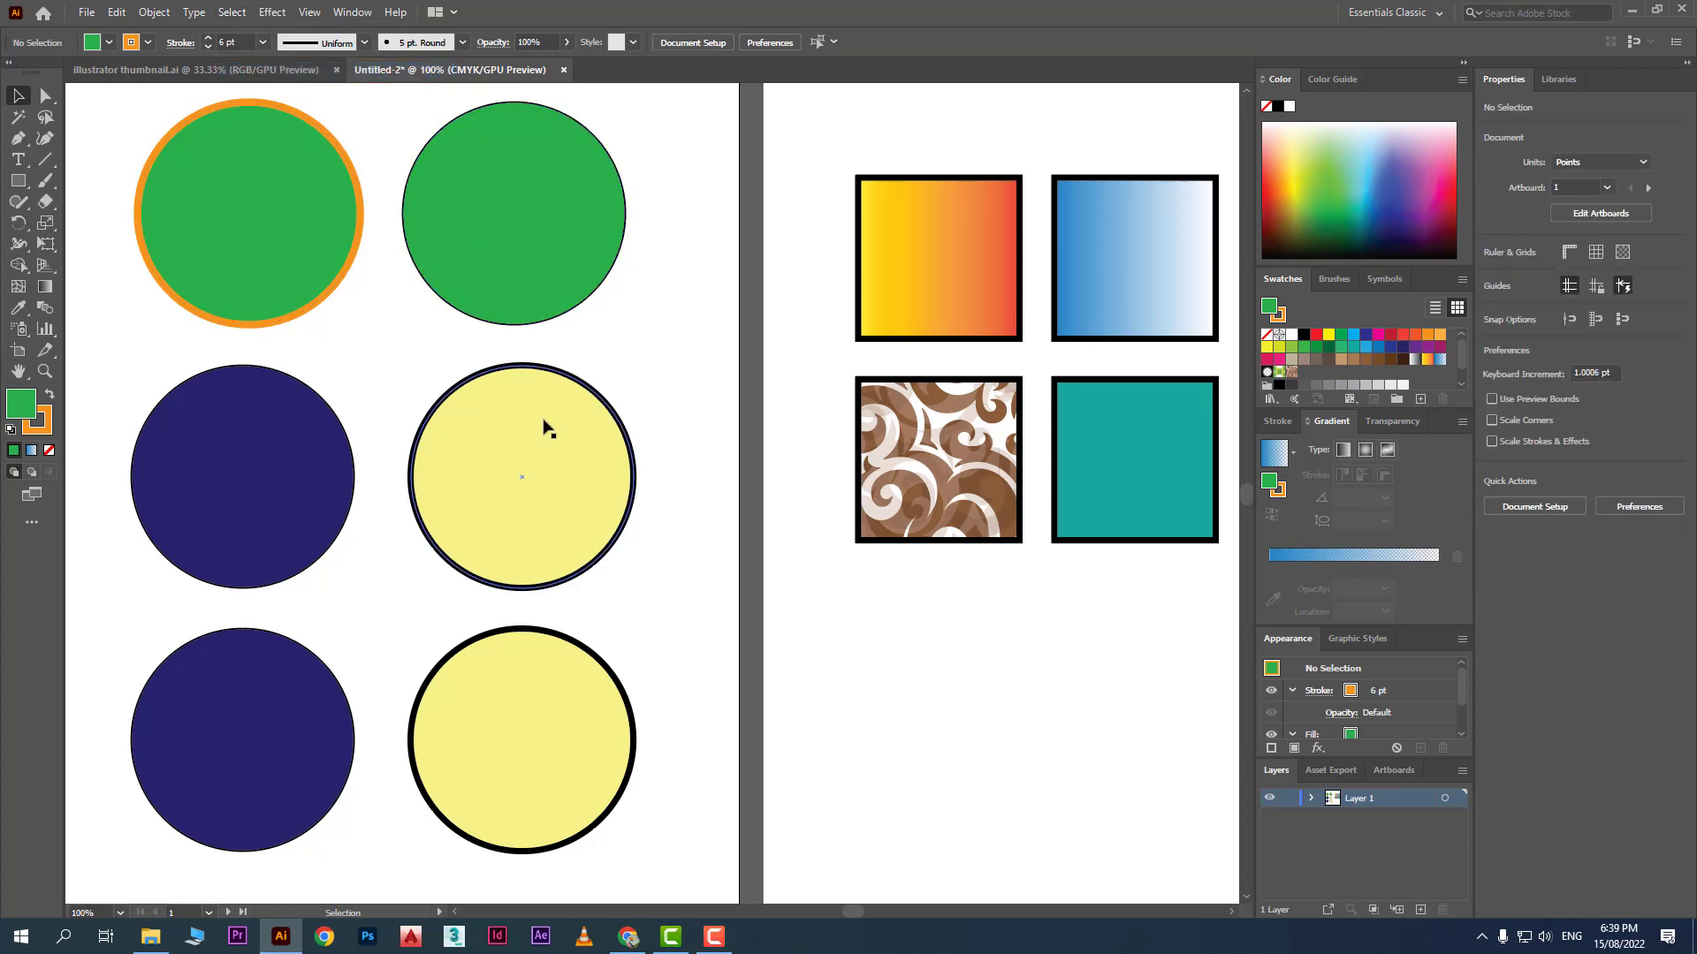
{"action": "left_click_drag", "start_coordinate": [694, 181], "coordinate": [227, 701]}
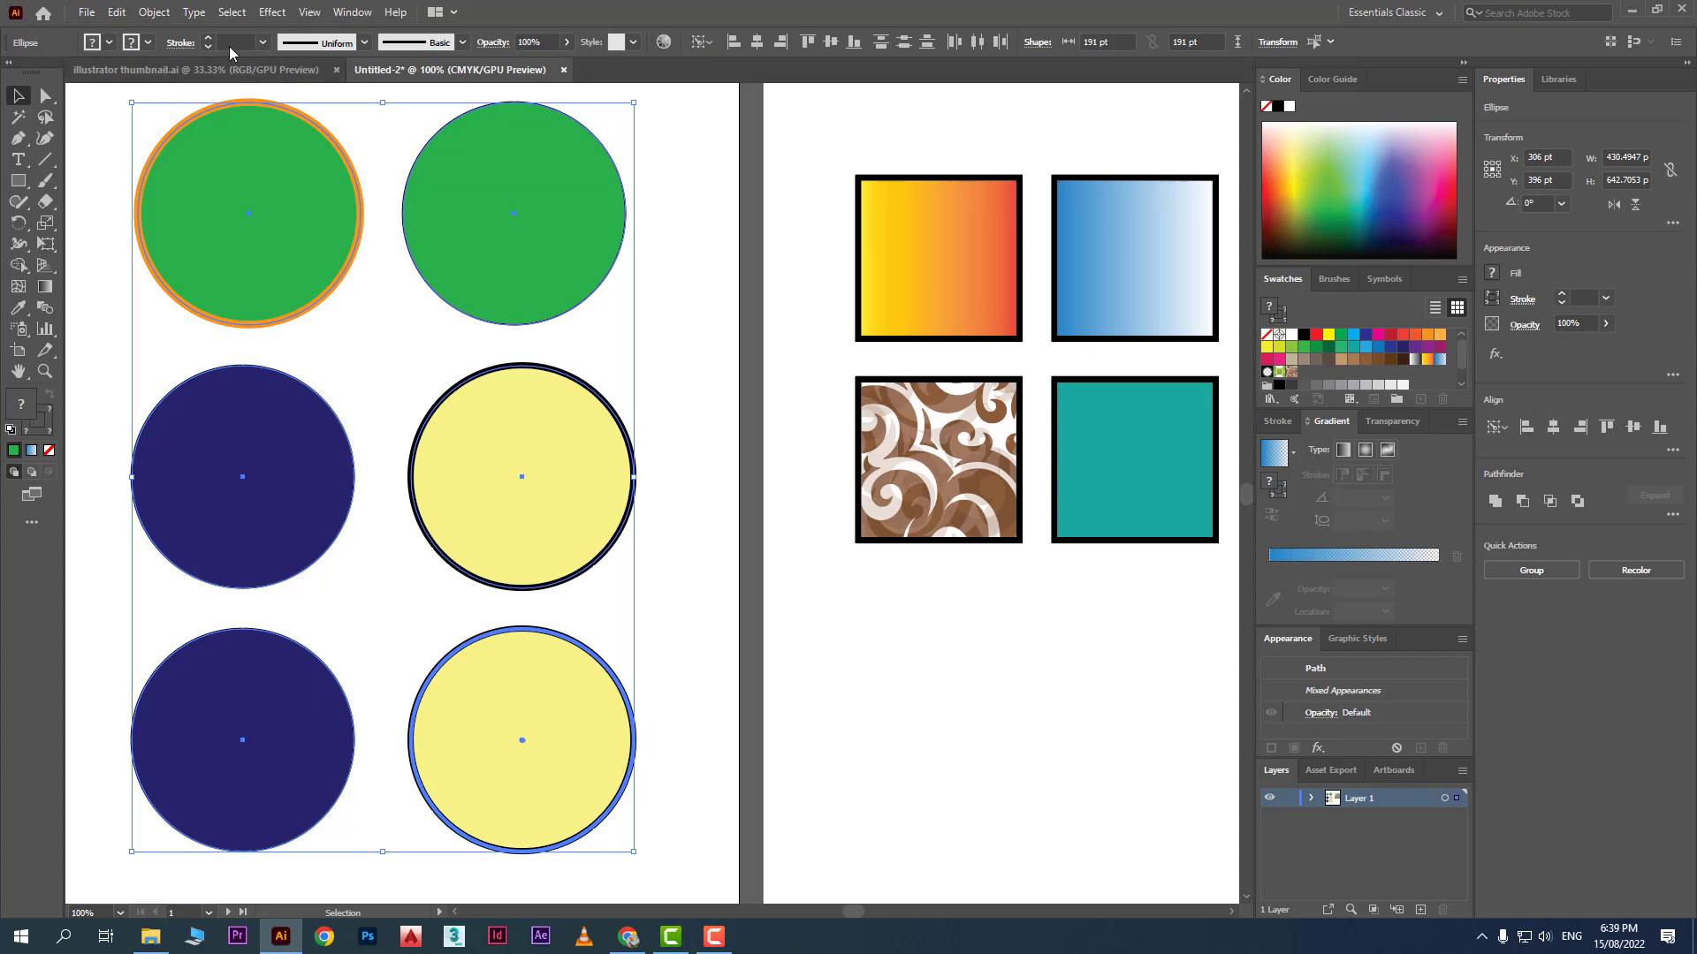
{"action": "left_click", "coordinate": [231, 11]}
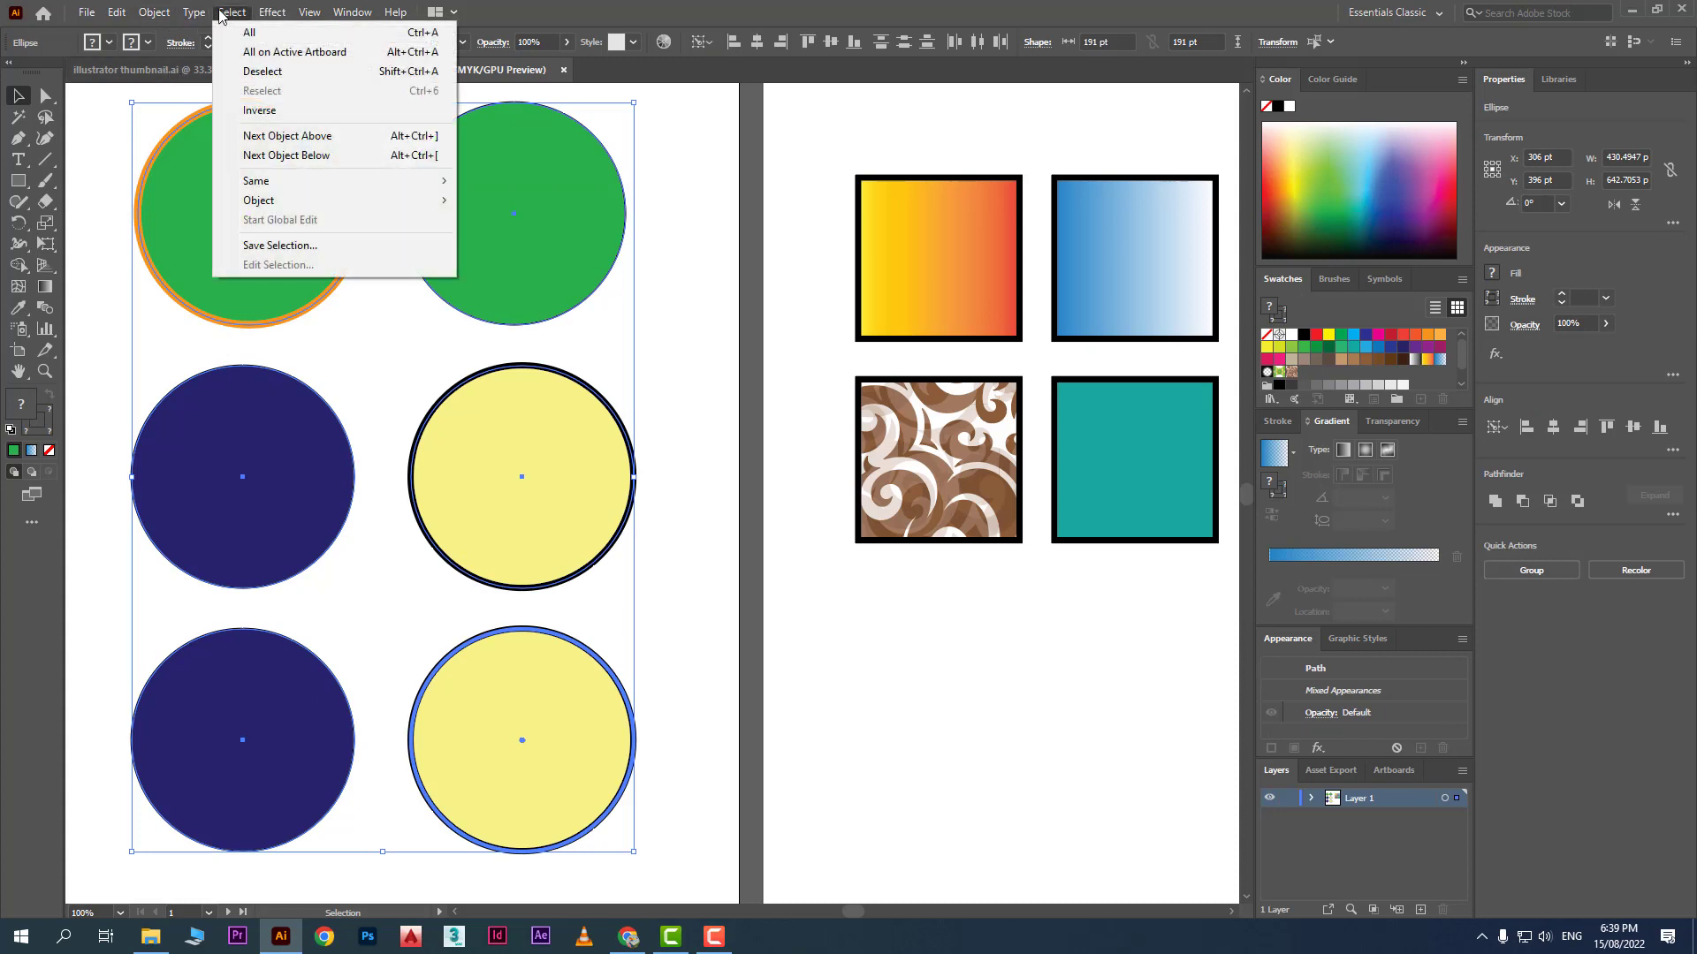
{"action": "left_click", "coordinate": [320, 72]}
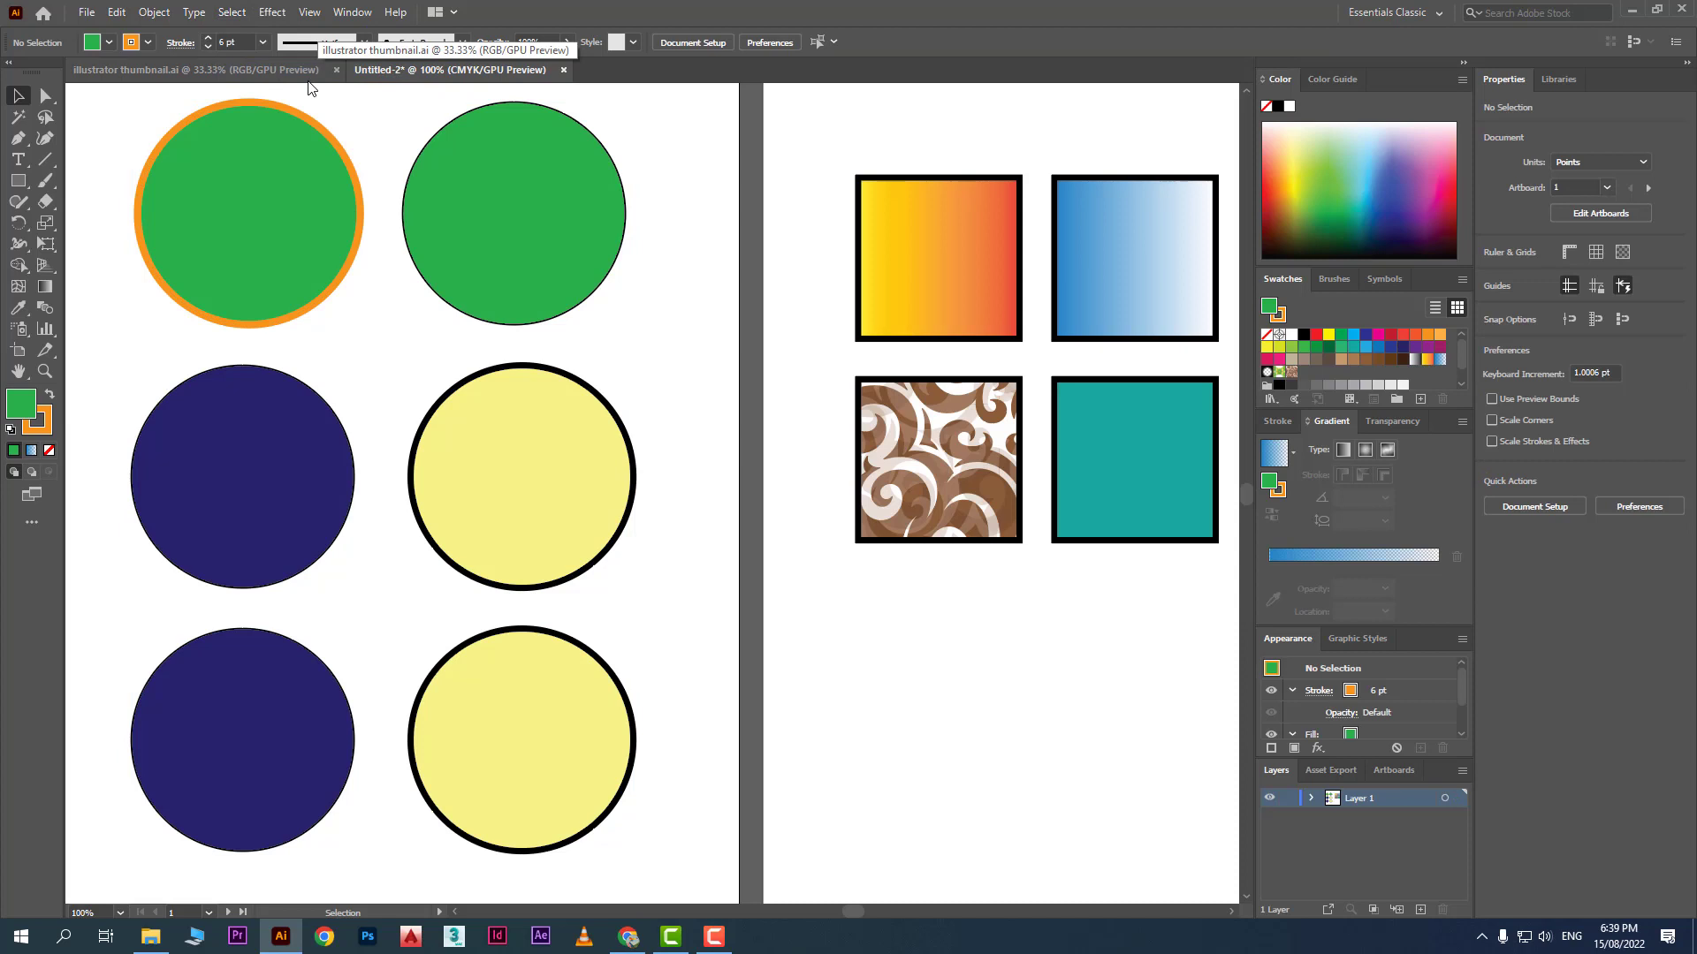
Step: Select the green circle with the thin black outline and clear the selection with the Deselect command
{"action": "left_click", "coordinate": [233, 11]}
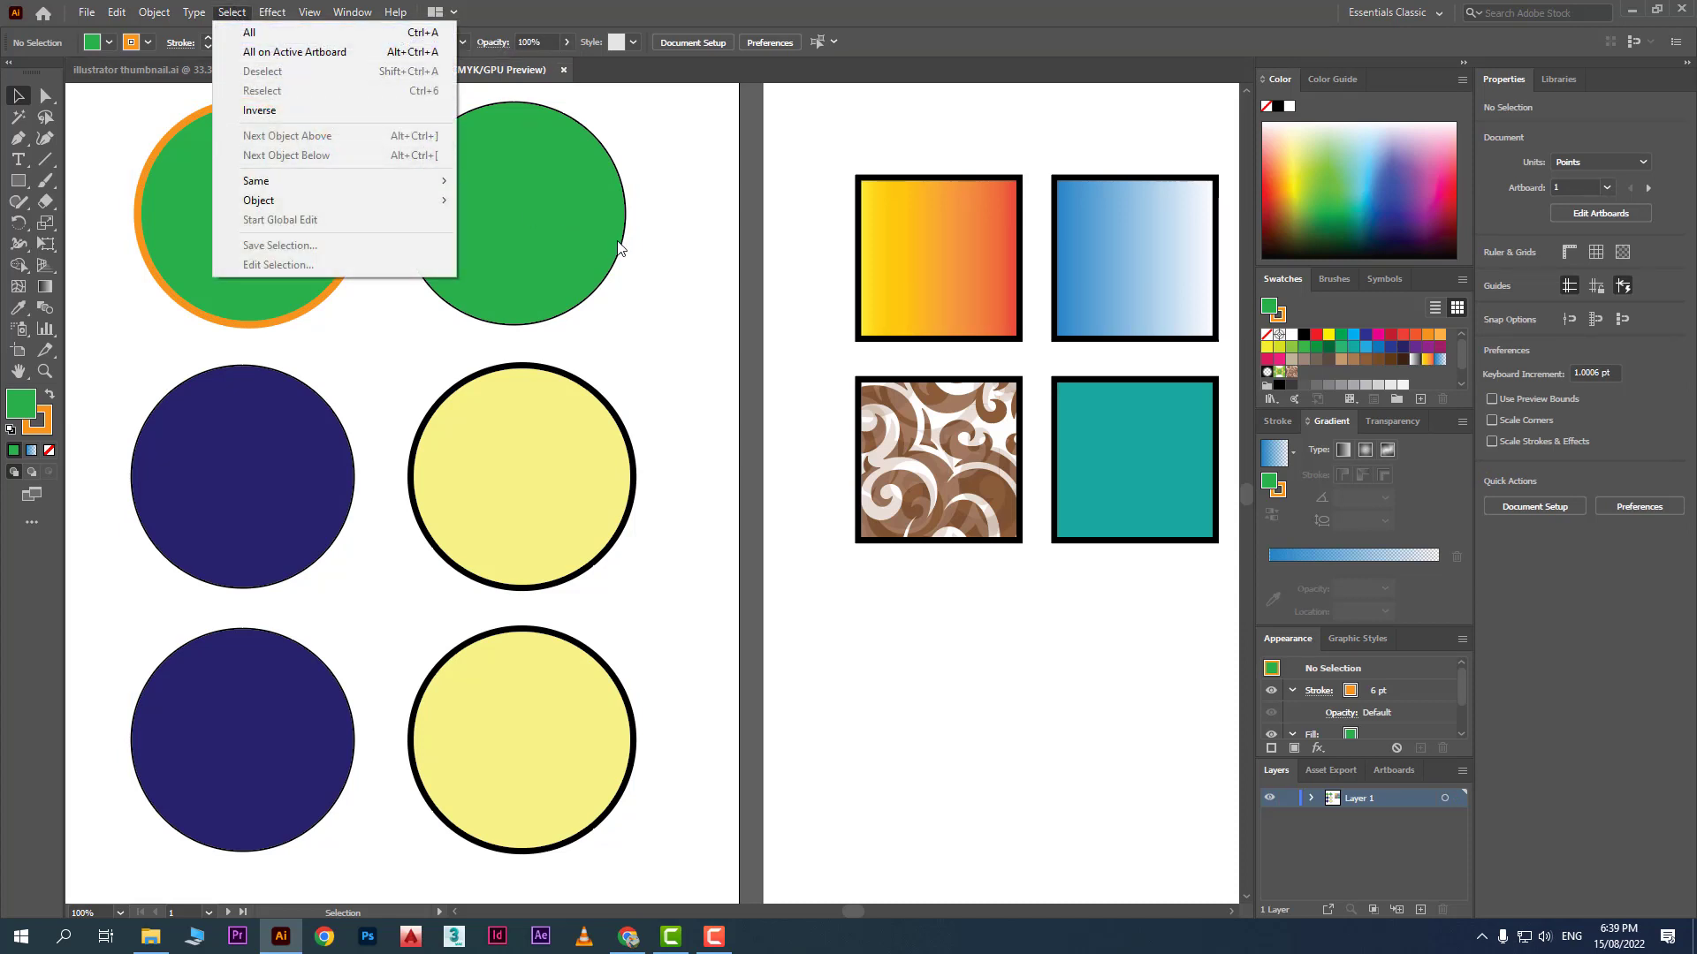
{"action": "left_click", "coordinate": [555, 227]}
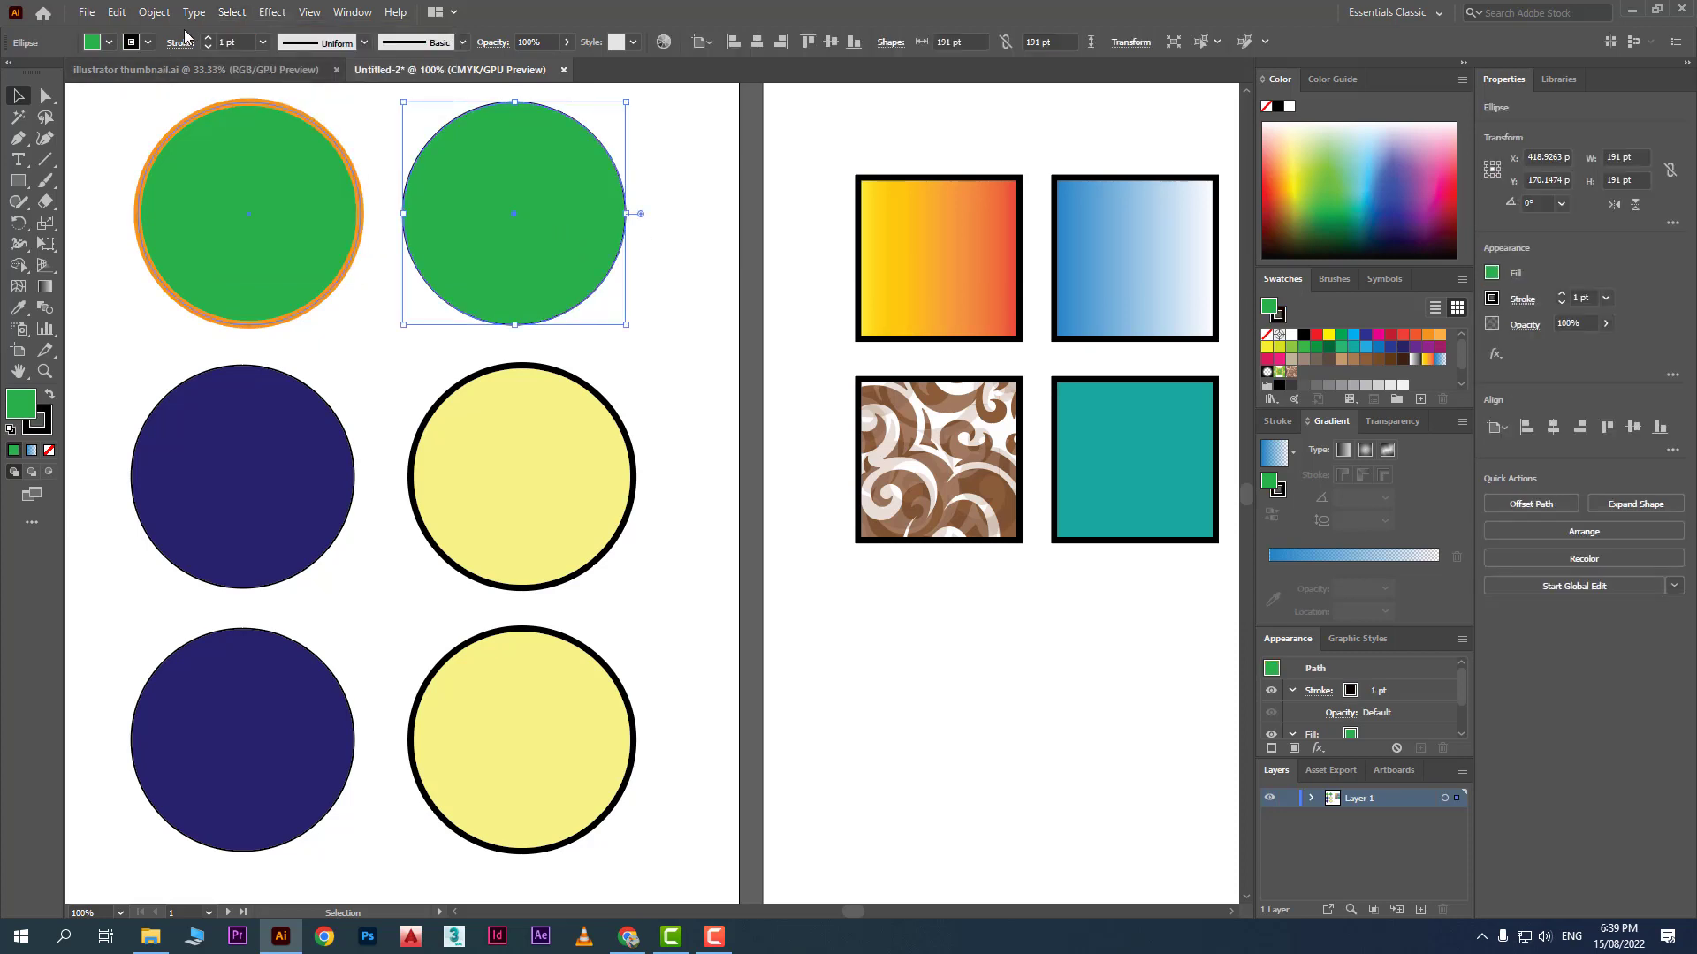
{"action": "left_click", "coordinate": [235, 14]}
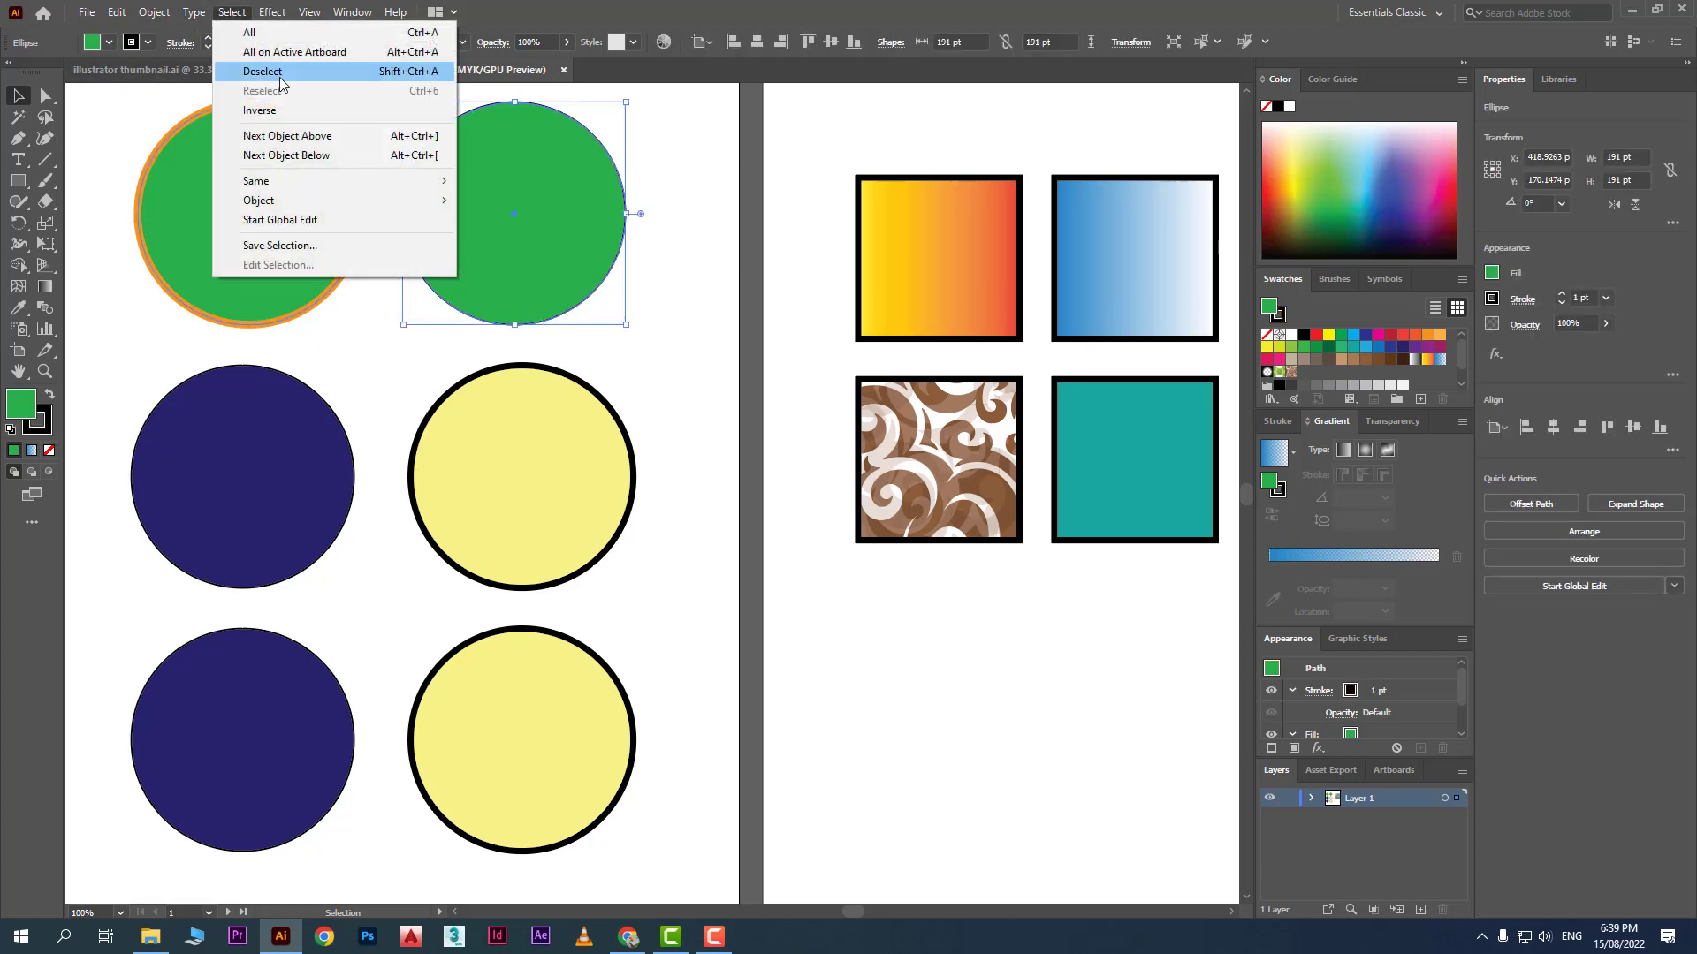
{"action": "left_click", "coordinate": [248, 65]}
Step: Select all six circles with a selection marquee and clear the selection on an empty area
{"action": "left_click", "coordinate": [237, 14]}
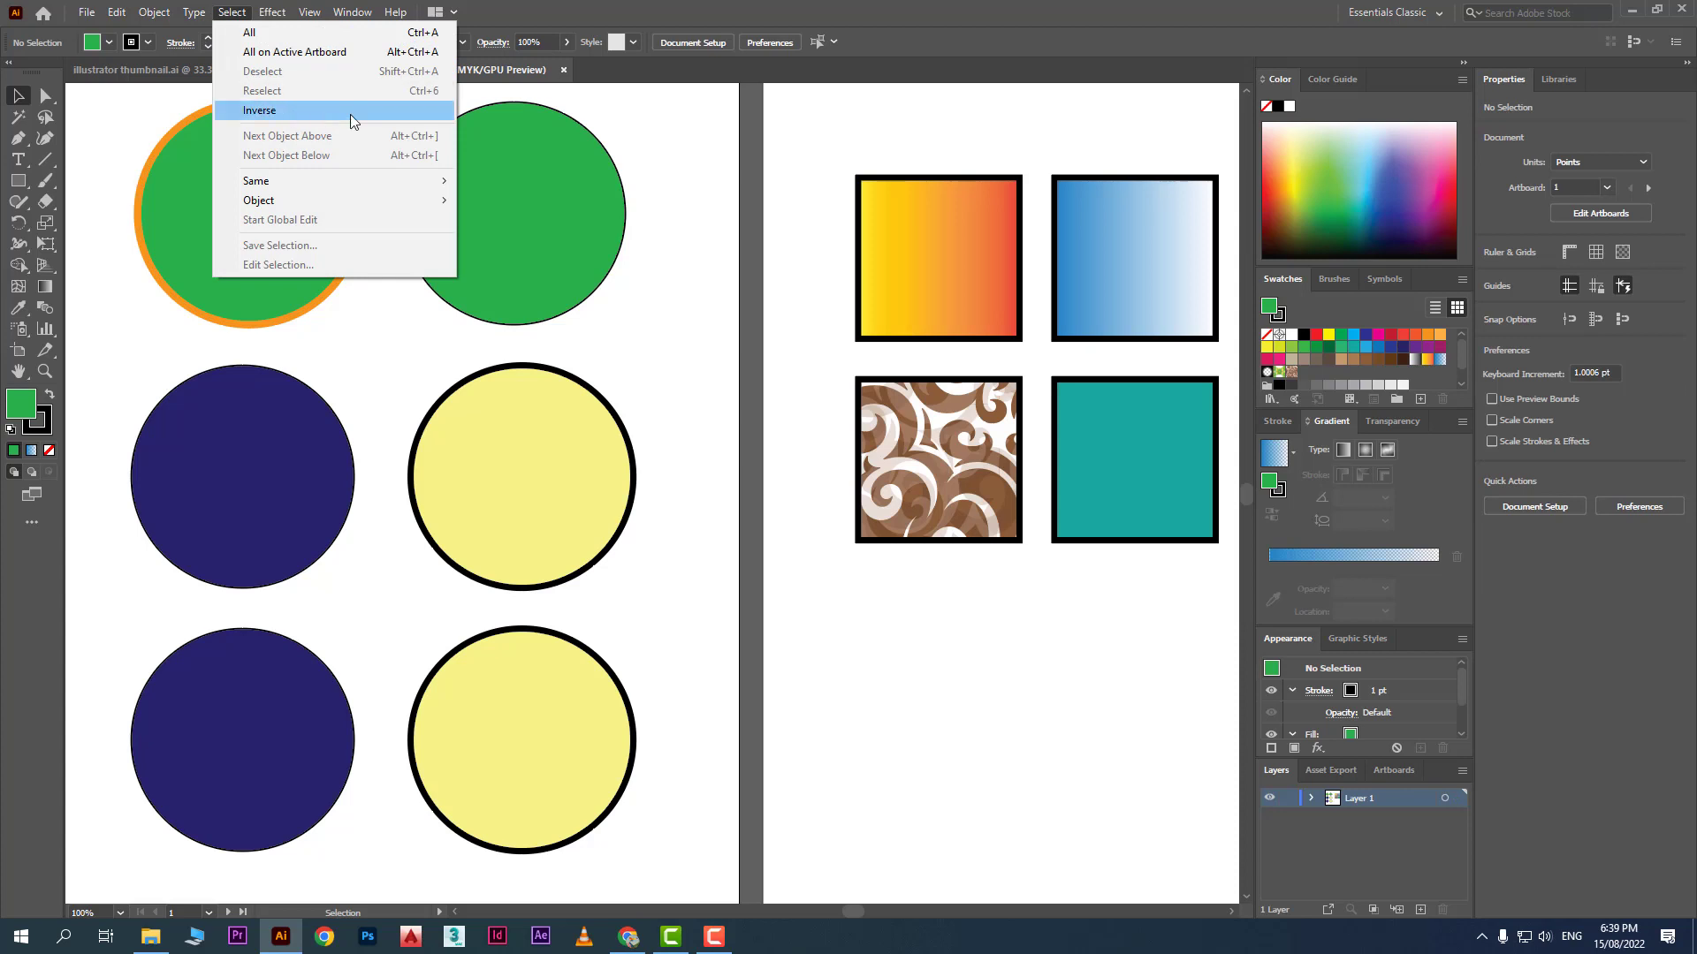
{"action": "left_click", "coordinate": [675, 245]}
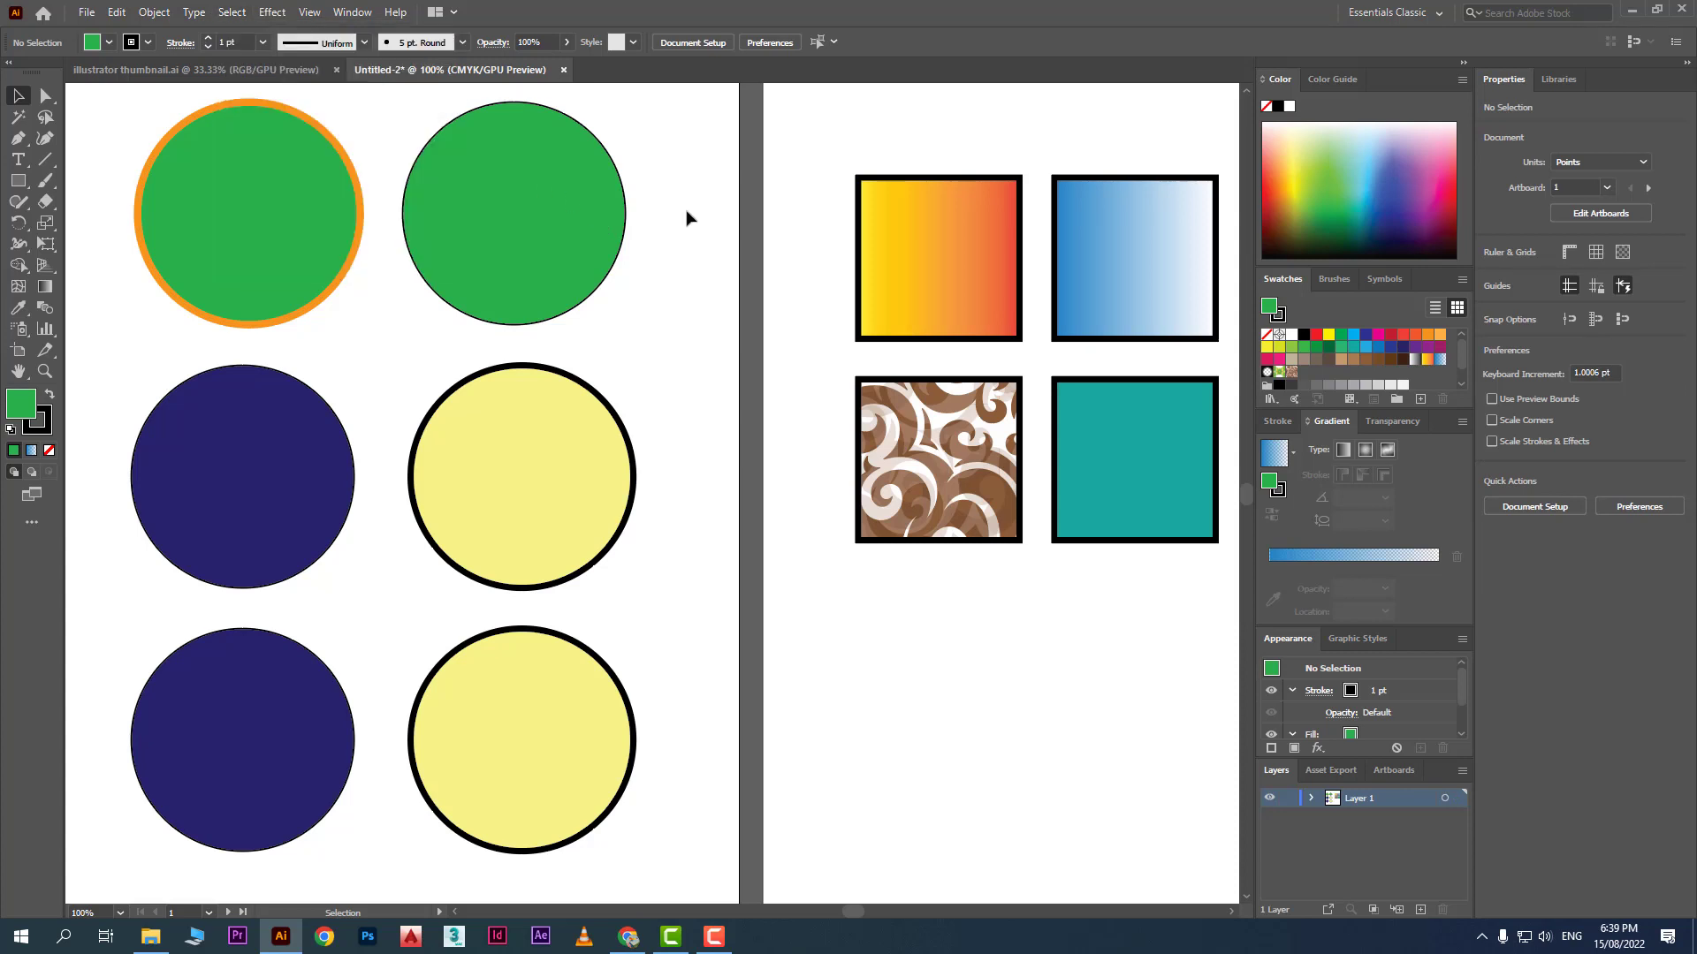
{"action": "left_click_drag", "start_coordinate": [684, 210], "coordinate": [224, 762]}
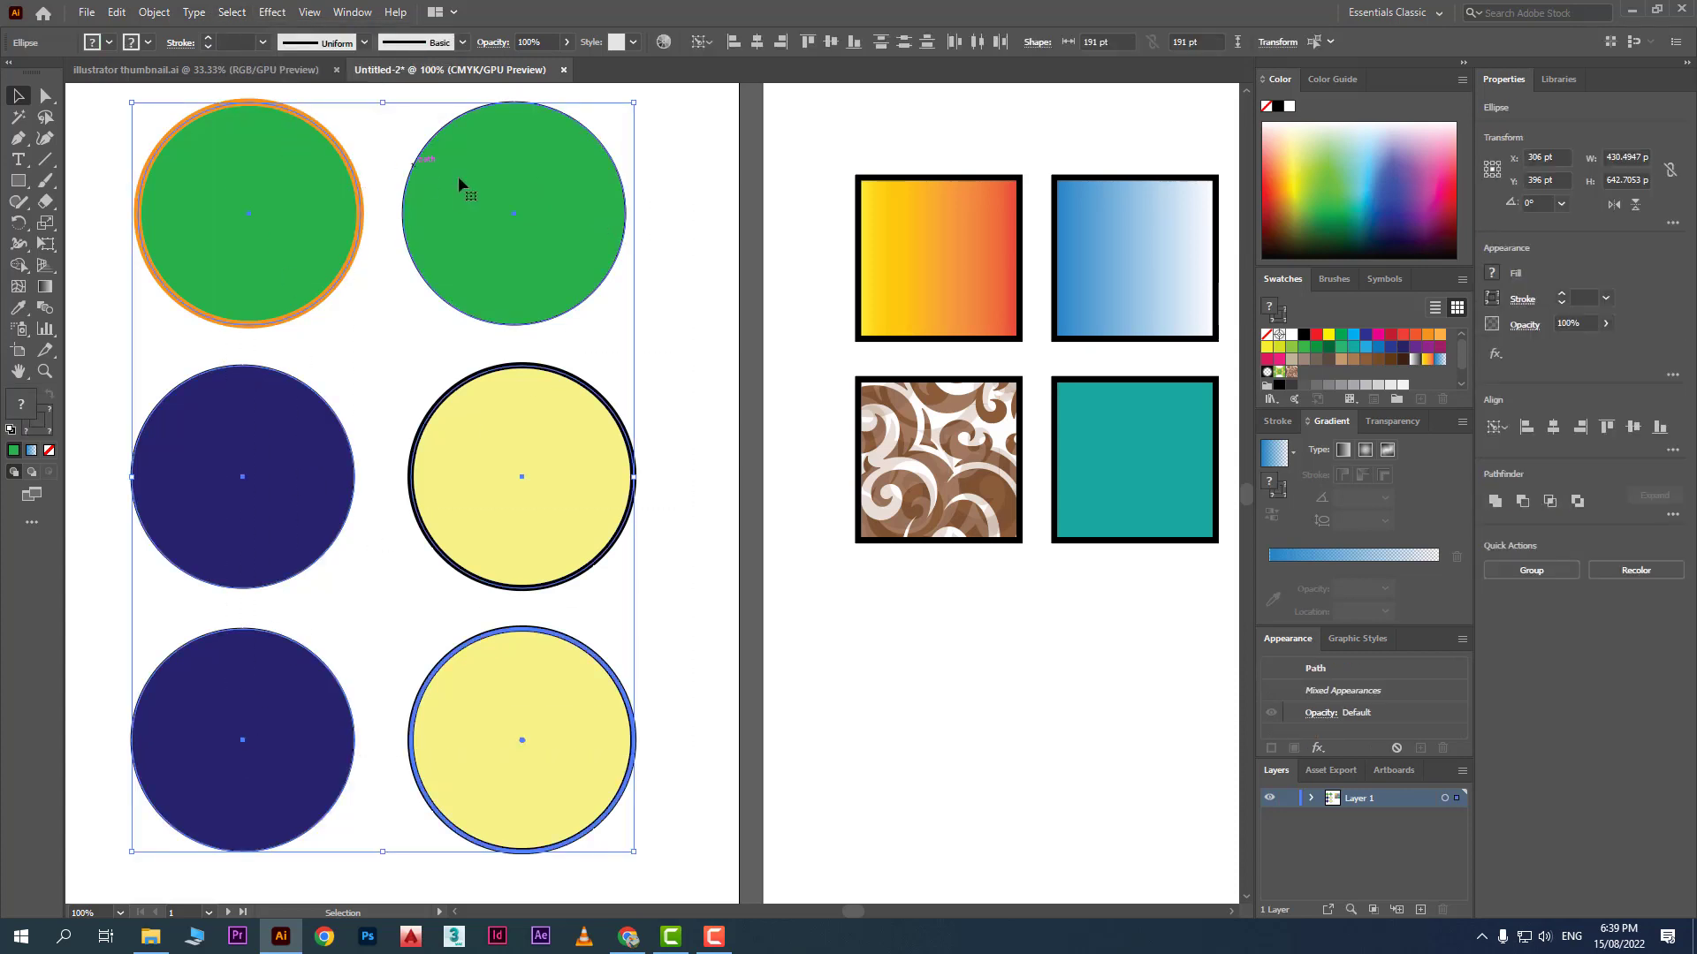
{"action": "left_click", "coordinate": [628, 250]}
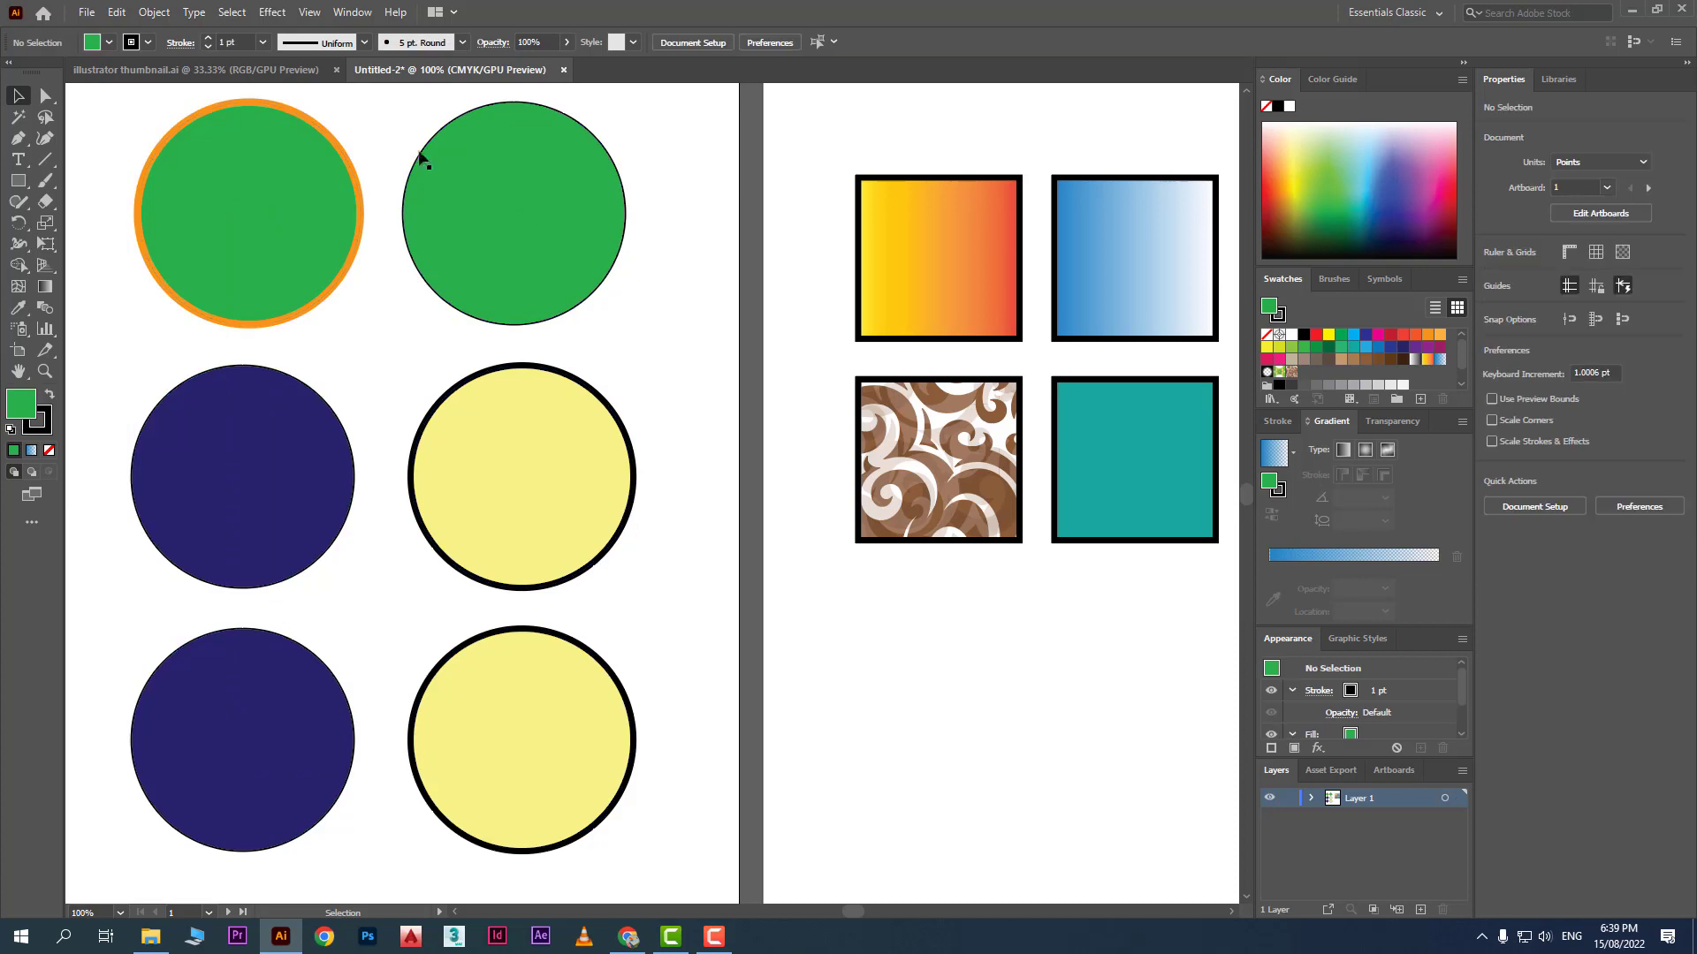
{"action": "left_click", "coordinate": [232, 13]}
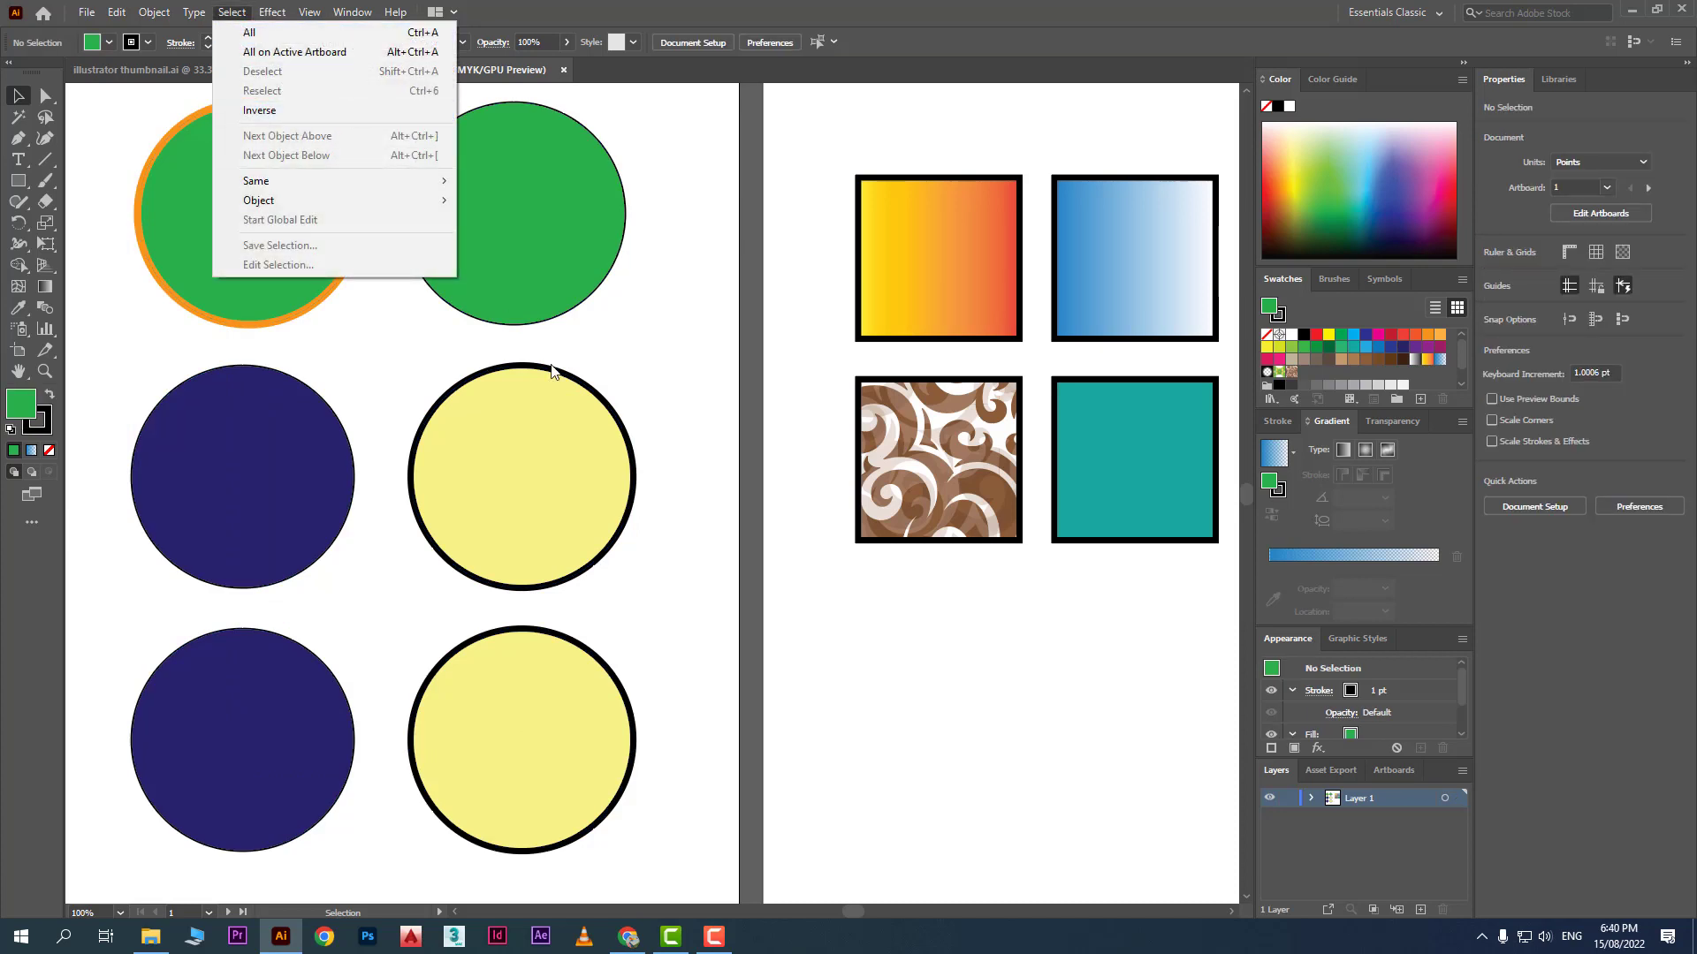
{"action": "left_click", "coordinate": [702, 369]}
Step: Delete everything except the middle-row yellow circle using the Inverse selection command, and undo the deletion
{"action": "left_click", "coordinate": [514, 482]}
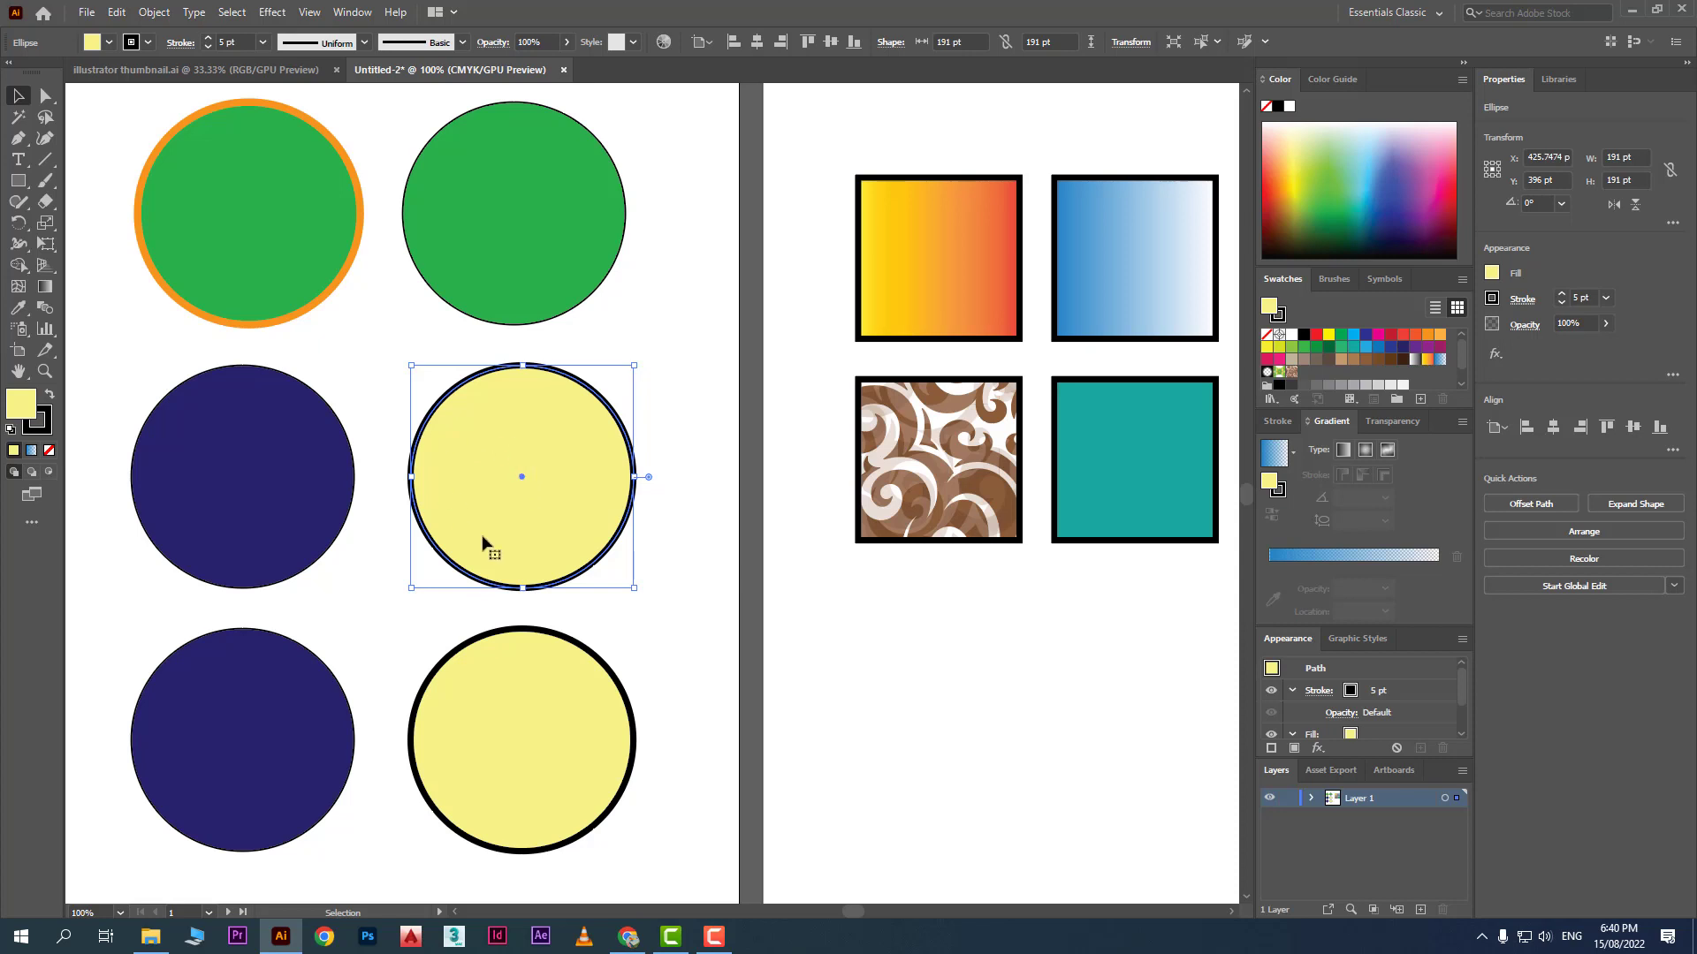
{"action": "left_click", "coordinate": [231, 12]}
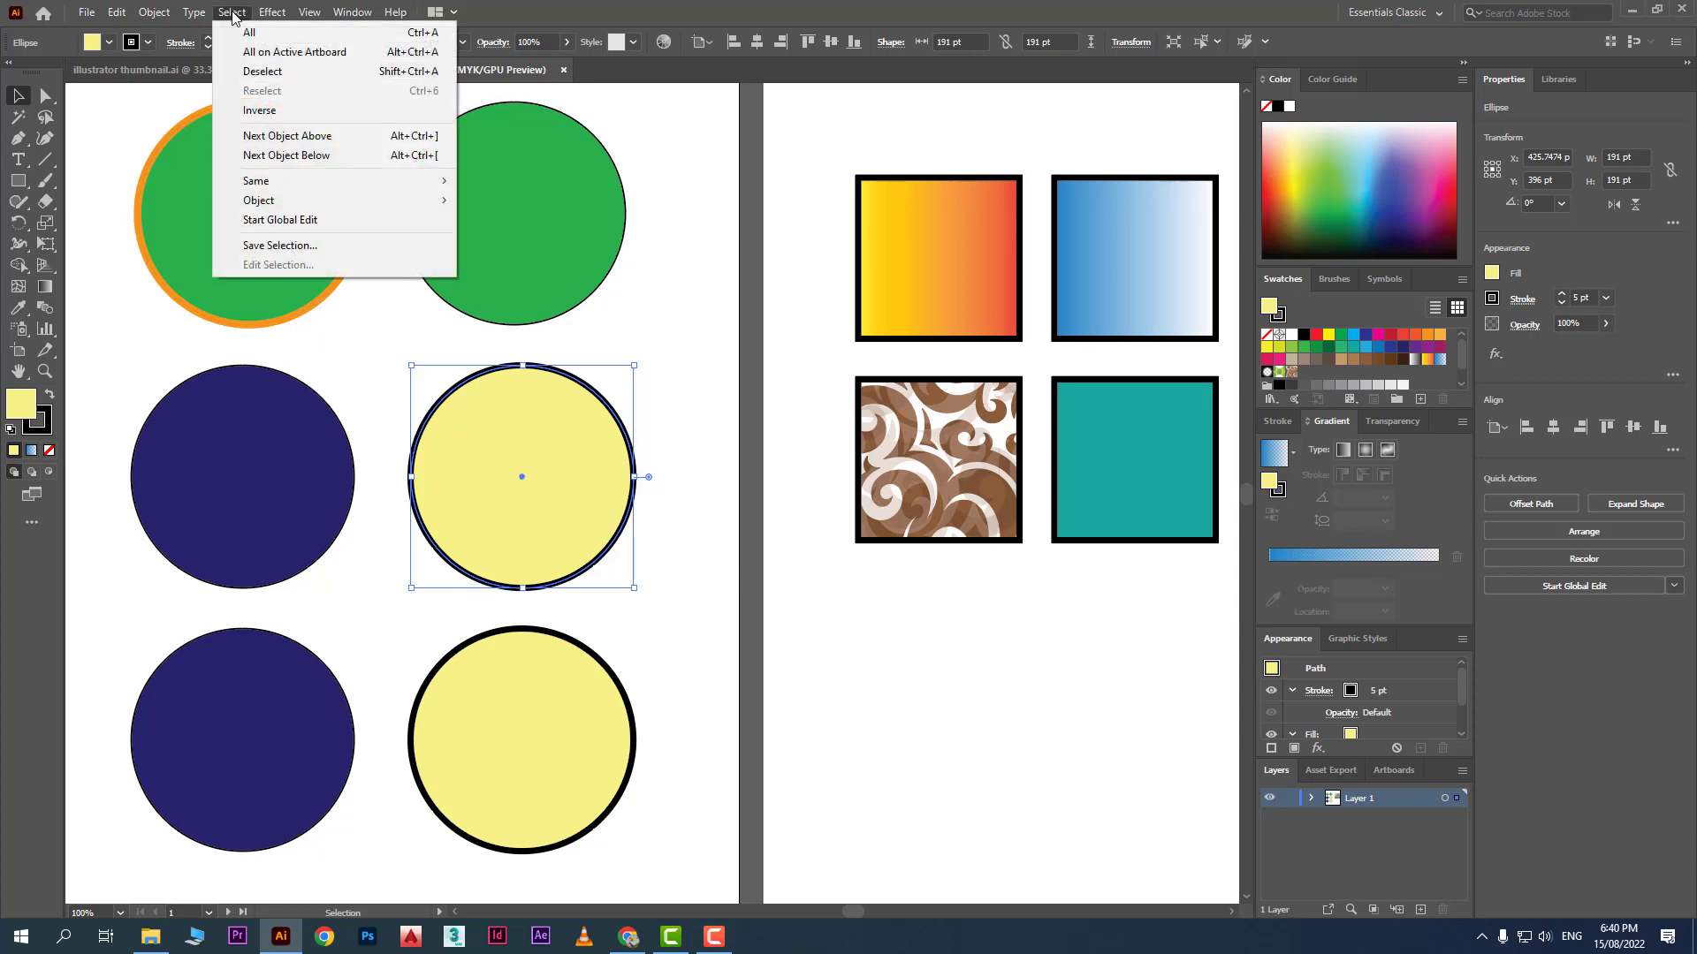
{"action": "left_click", "coordinate": [369, 114]}
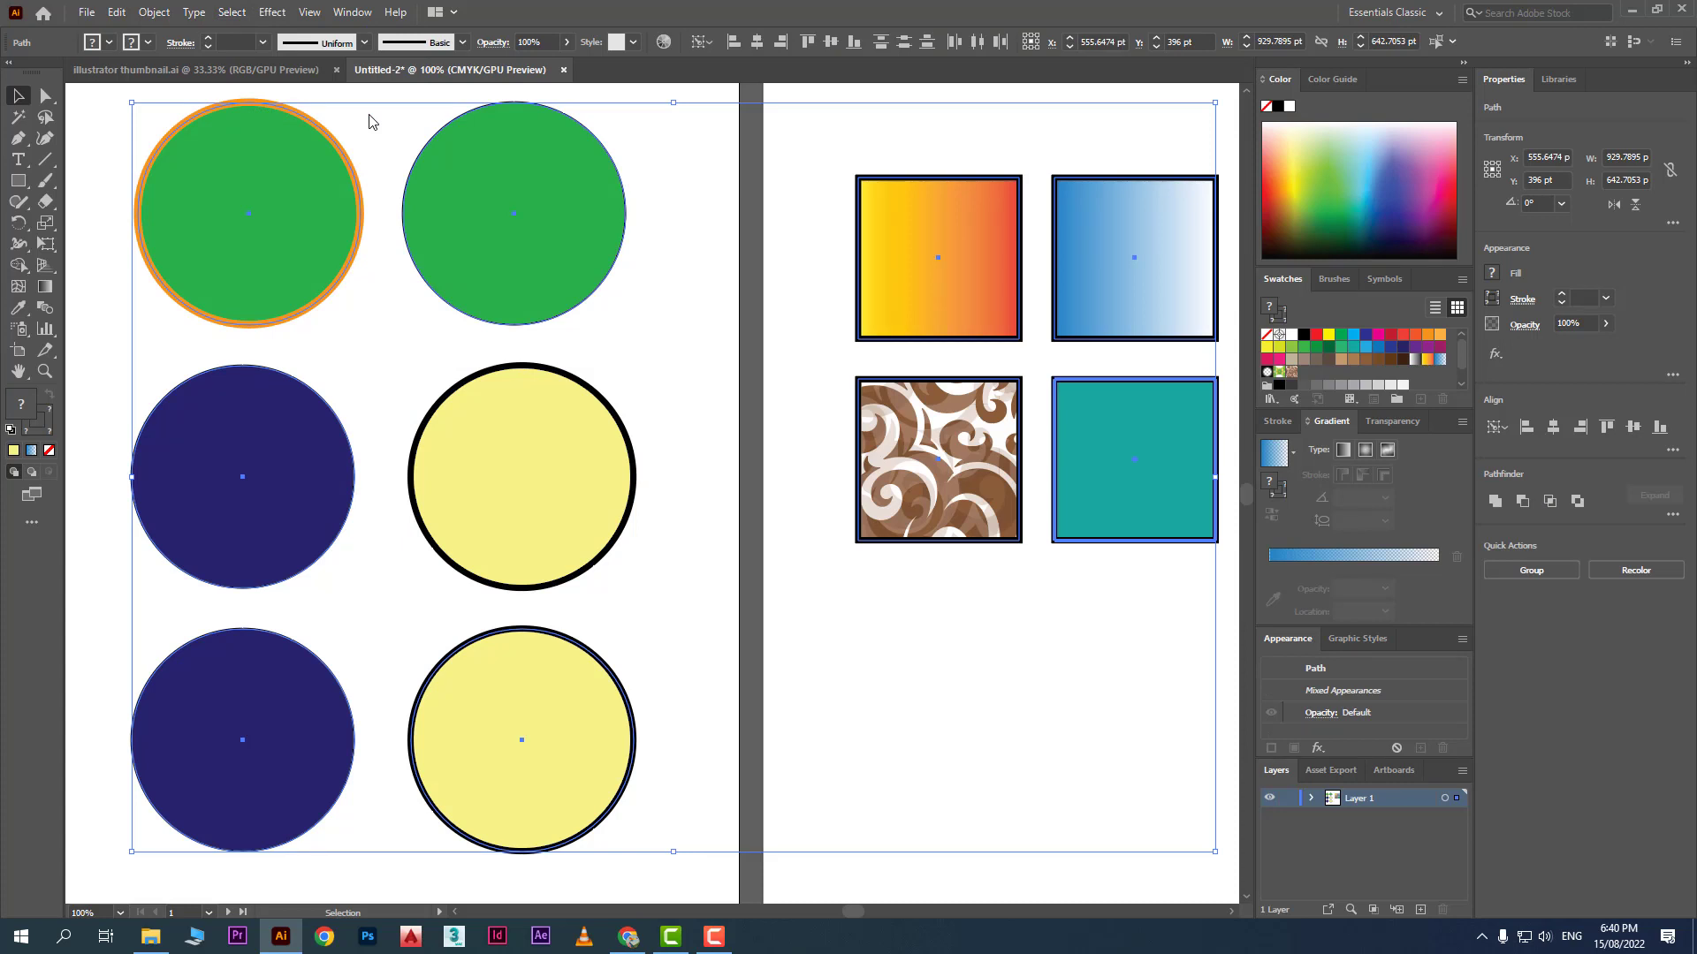
{"action": "key", "text": "Delete"}
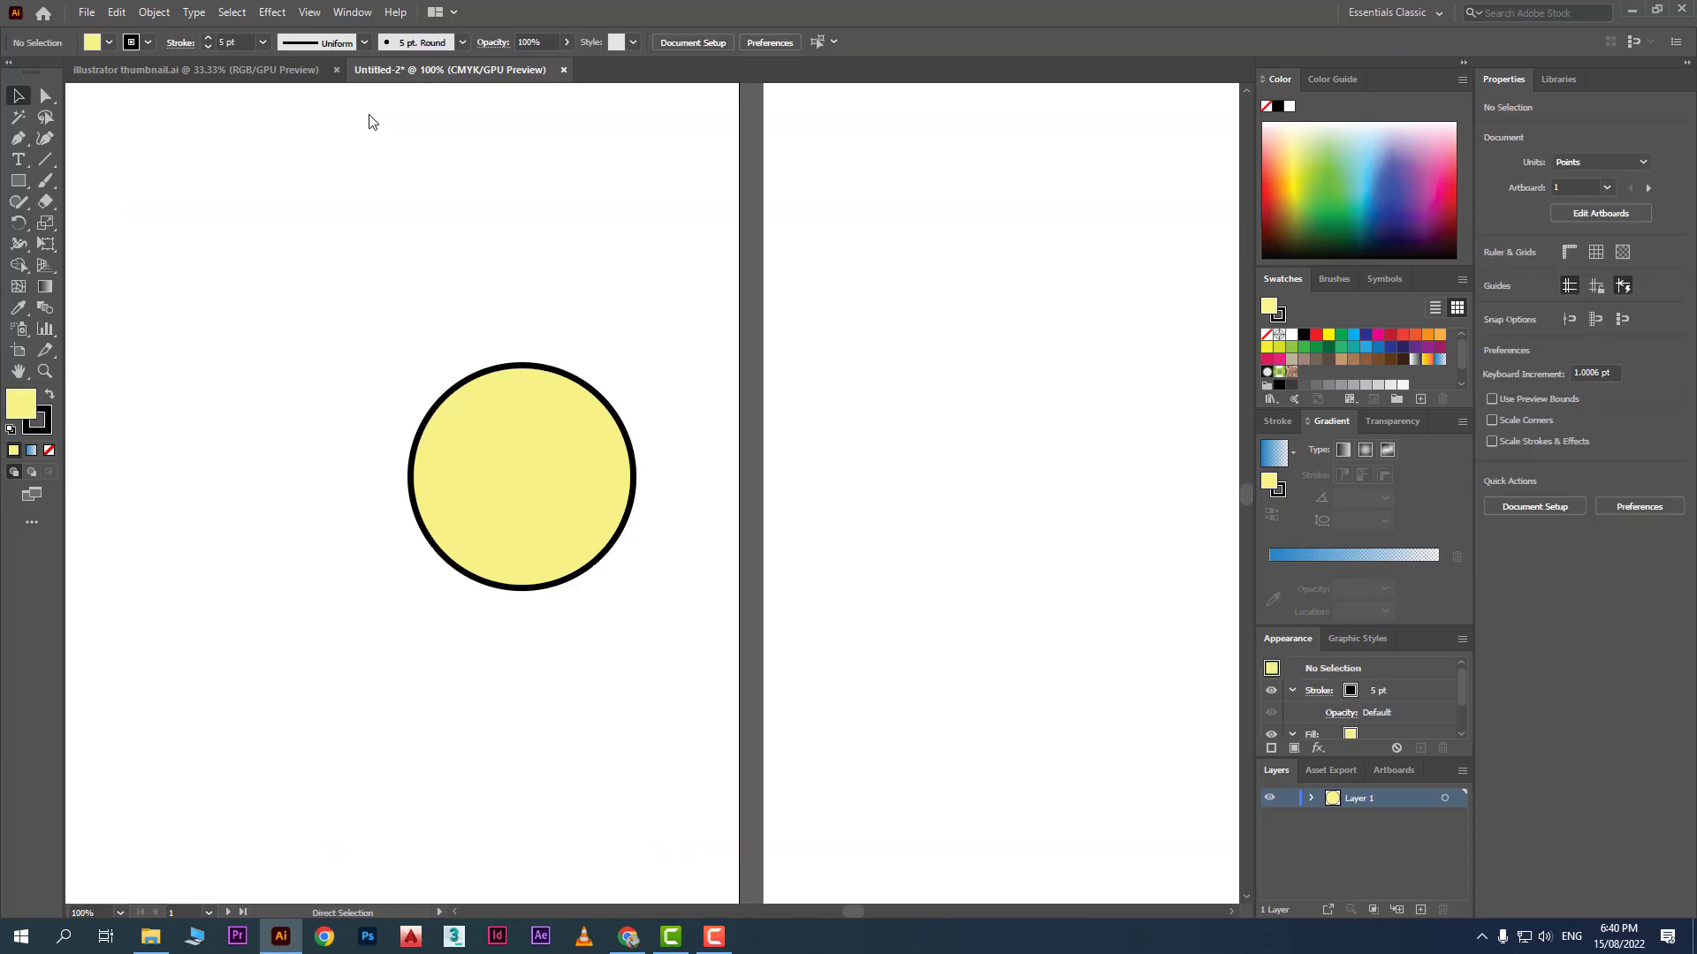
{"action": "key", "text": "ctrl+z"}
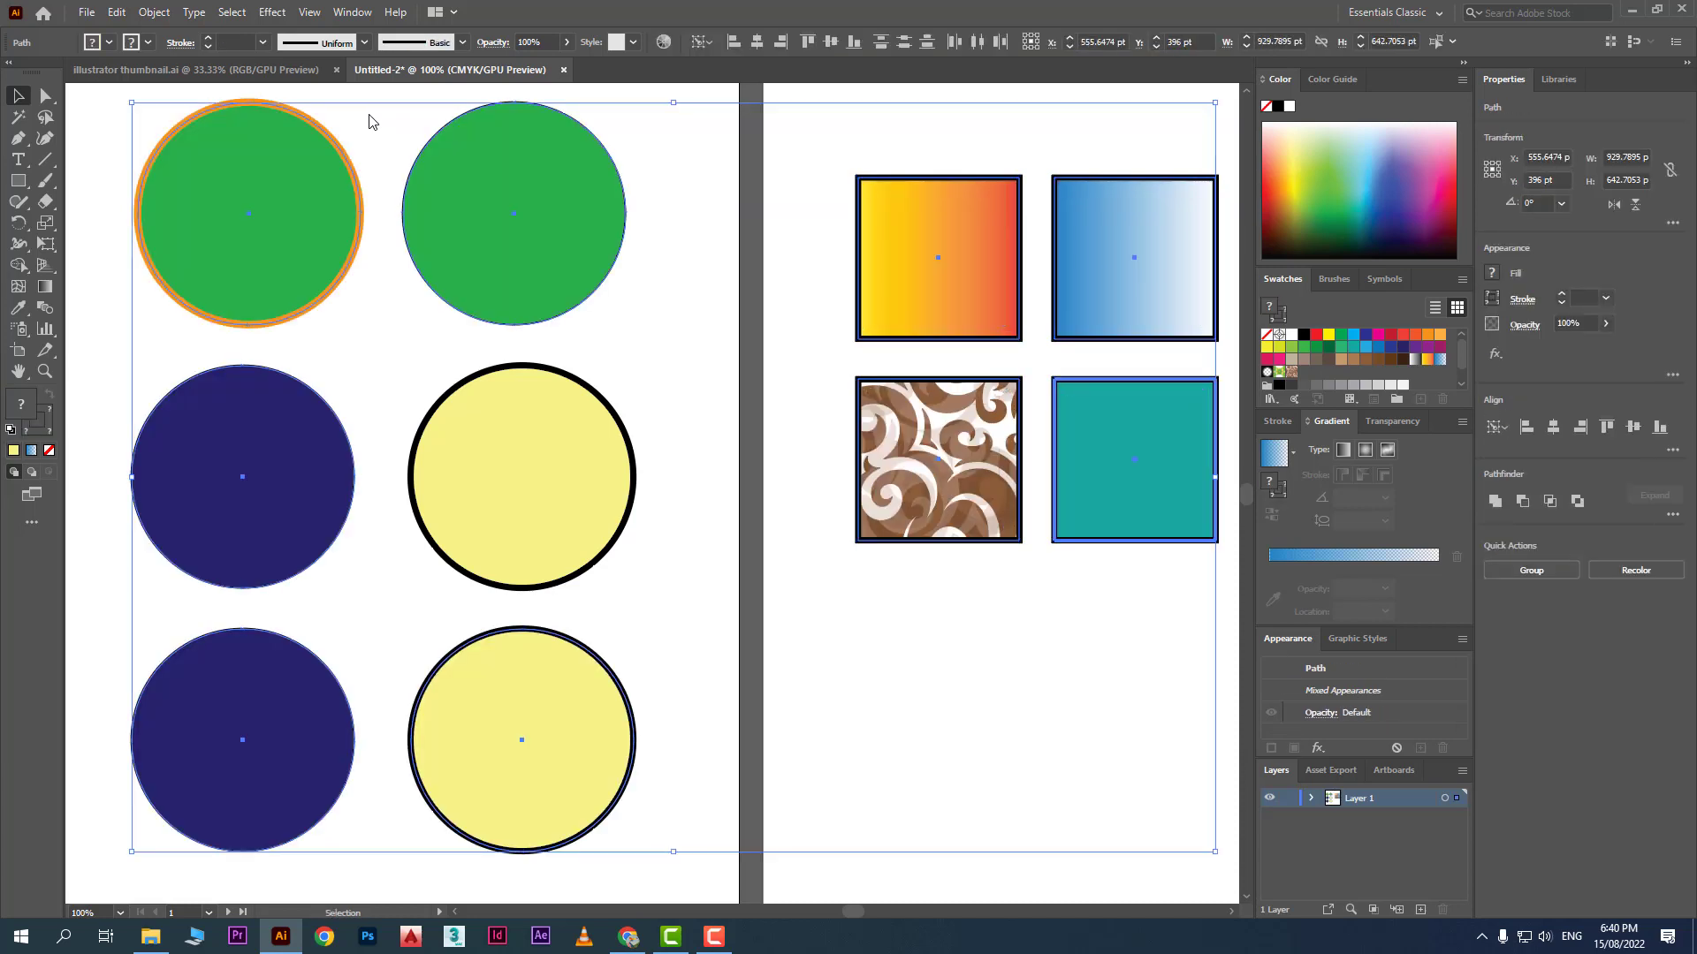
{"action": "left_click", "coordinate": [946, 888]}
Step: Select the four squares, invert the selection to the circles with Inverse, and delete the circles before undoing that deletion
{"action": "left_click_drag", "start_coordinate": [802, 203], "coordinate": [1095, 453]}
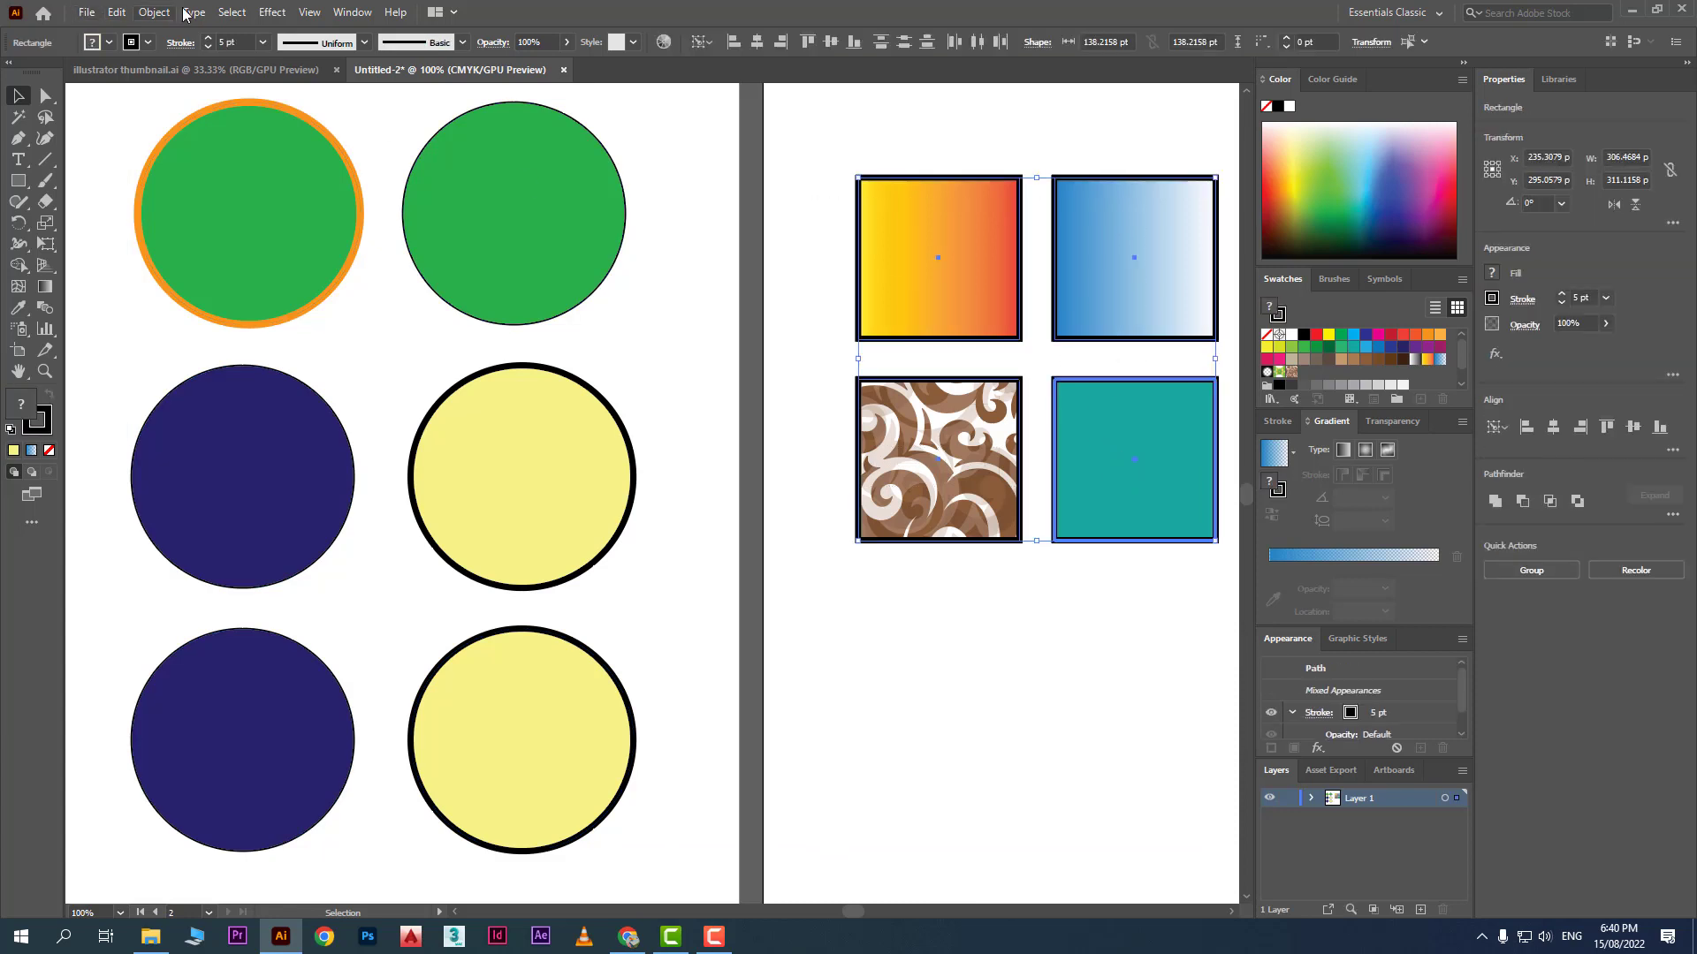
{"action": "left_click", "coordinate": [231, 13]}
{"action": "left_click", "coordinate": [307, 111]}
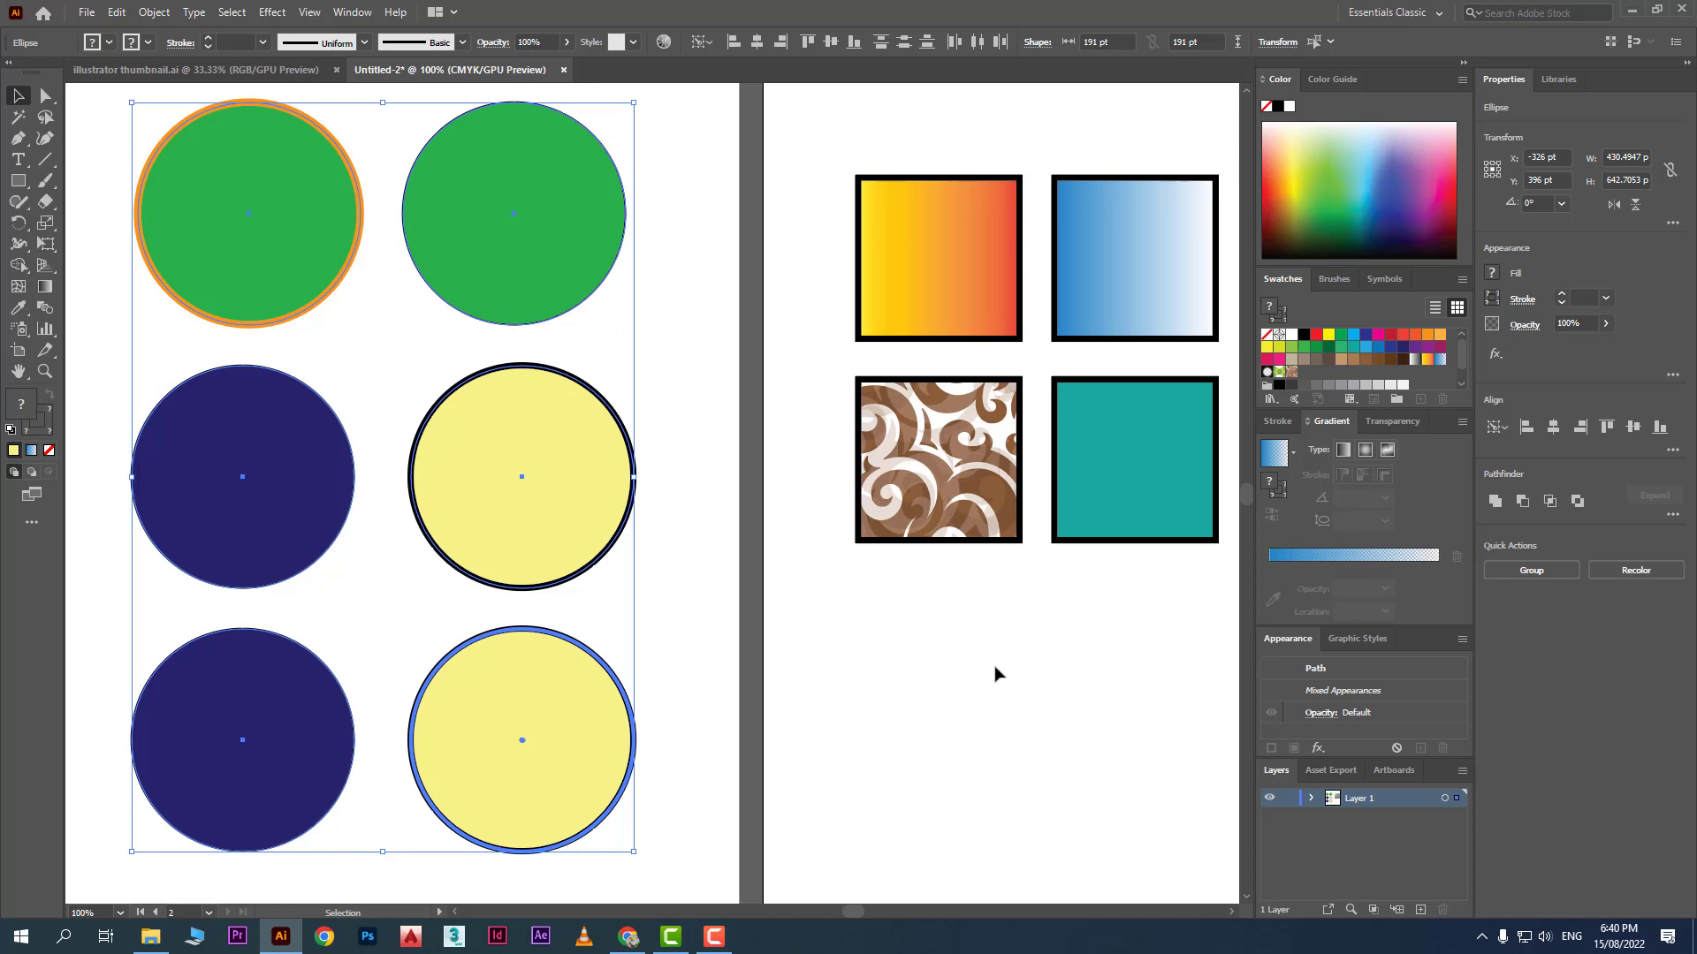
{"action": "key", "text": "Delete"}
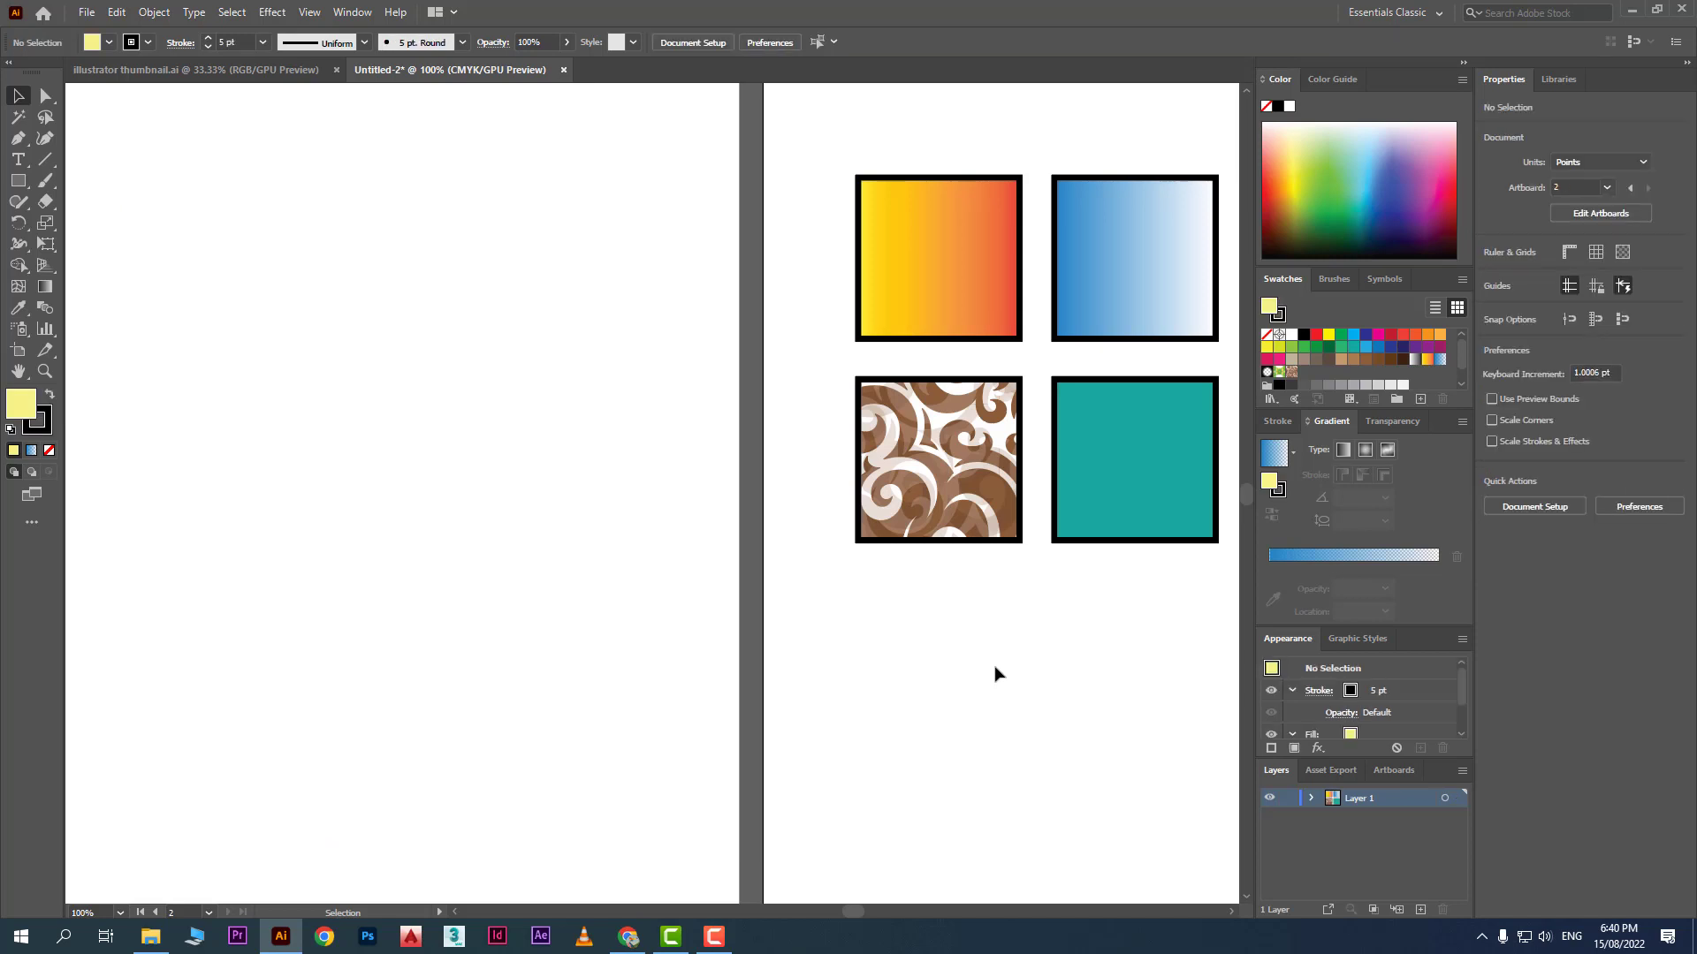
{"action": "key", "text": "ctrl+z"}
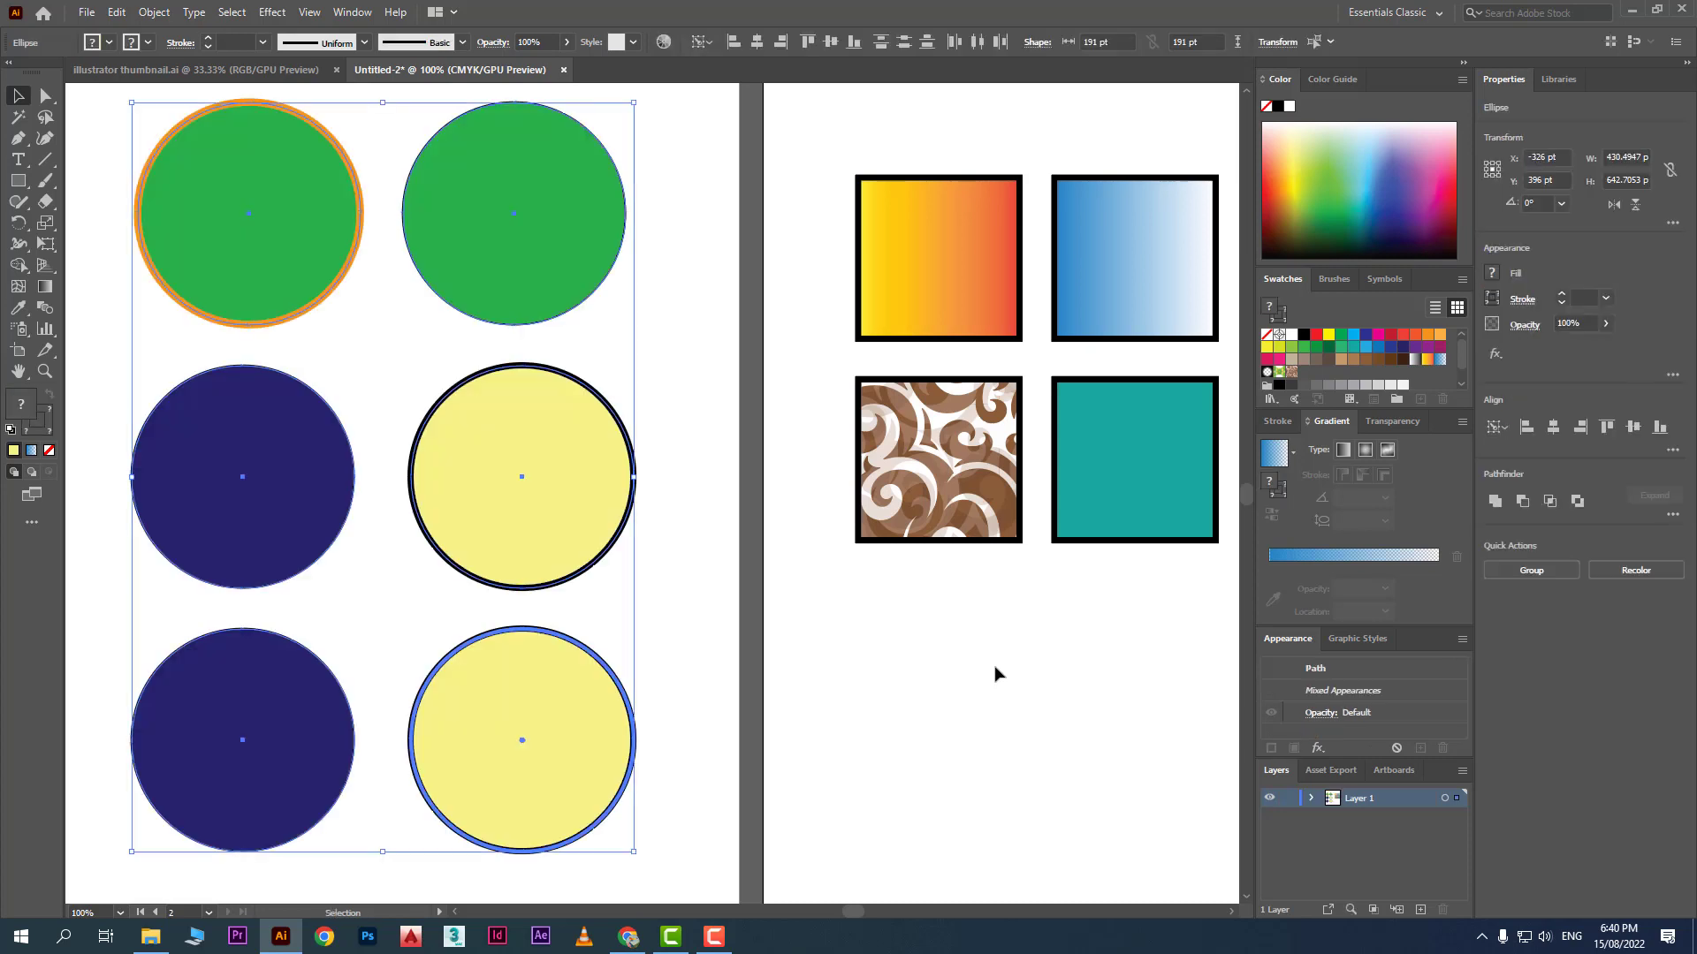
Step: Rearrange the six circles on the first artboard into an overlapping cluster and clear the selection
{"action": "left_click", "coordinate": [233, 13]}
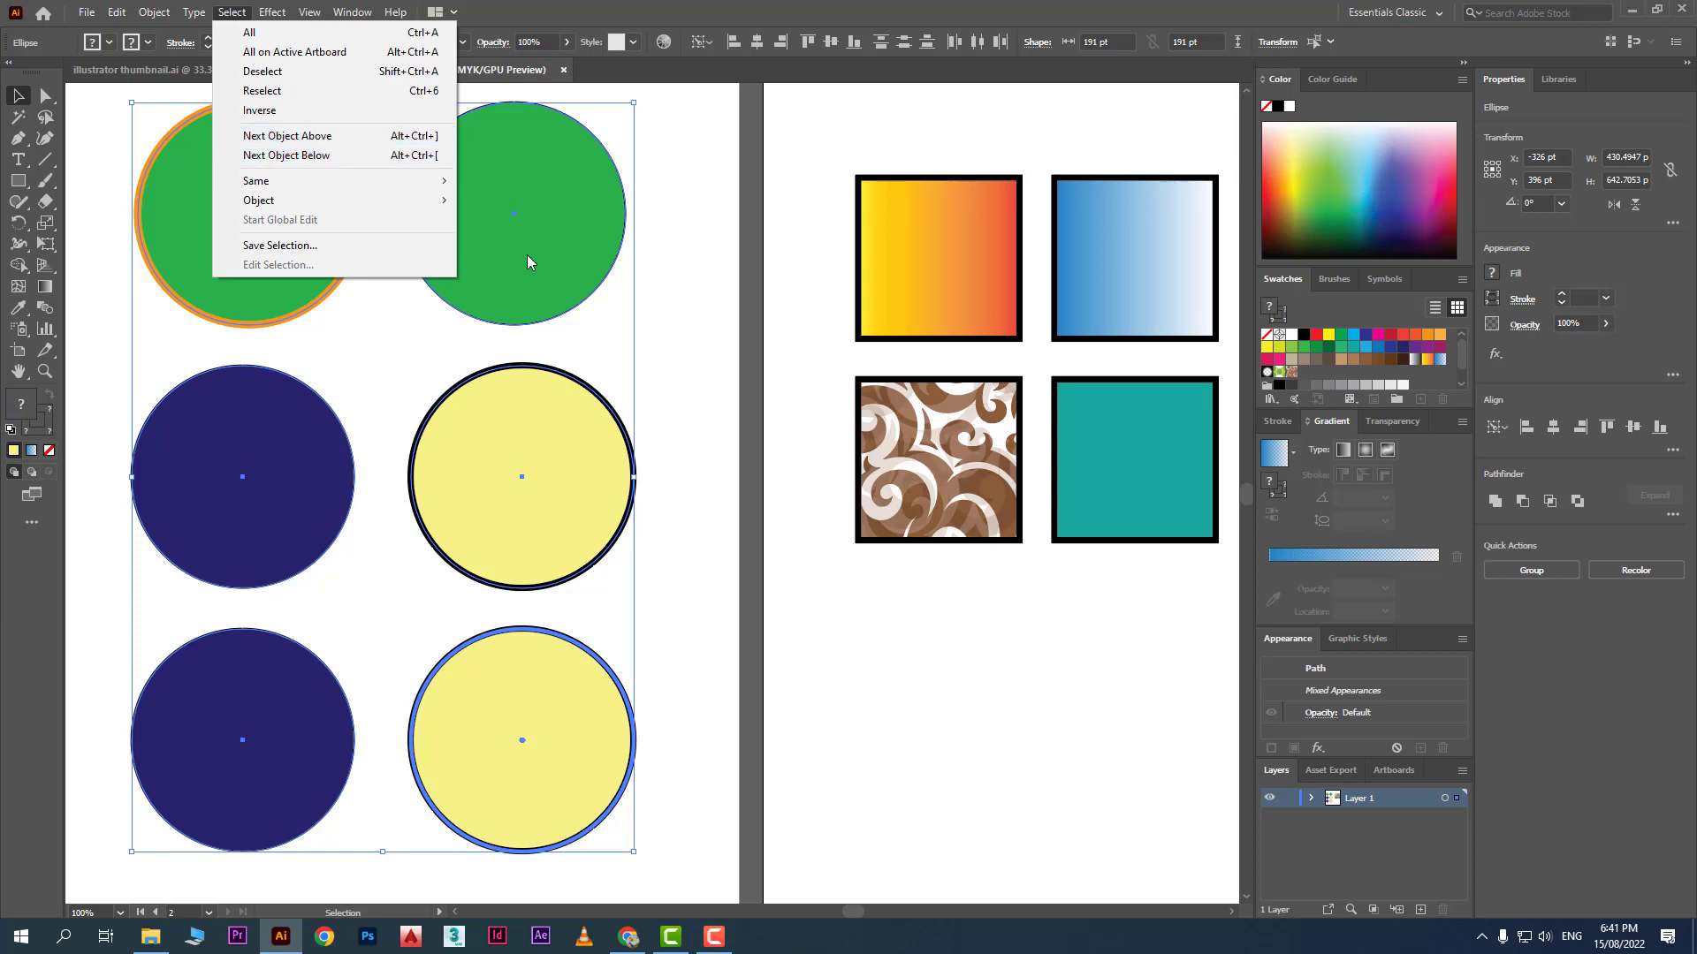
{"action": "left_click", "coordinate": [702, 366]}
{"action": "left_click_drag", "start_coordinate": [517, 248], "coordinate": [524, 401]}
{"action": "left_click_drag", "start_coordinate": [331, 460], "coordinate": [518, 480]}
{"action": "left_click_drag", "start_coordinate": [353, 240], "coordinate": [522, 319]}
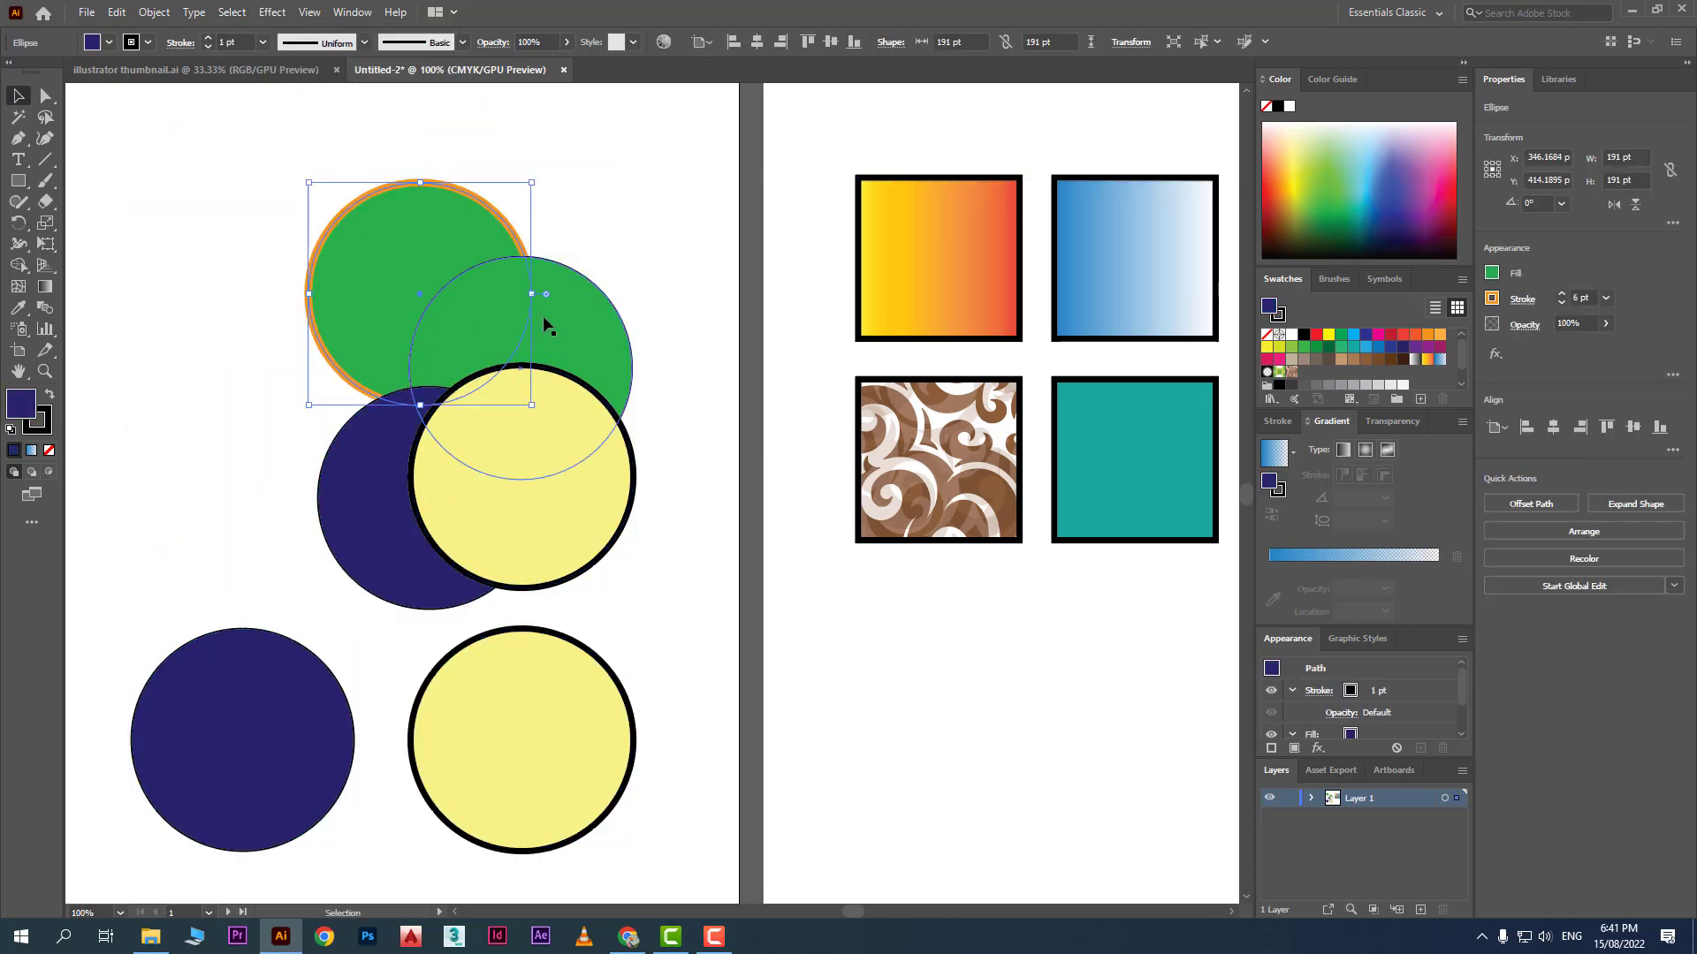
{"action": "left_click_drag", "start_coordinate": [511, 752], "coordinate": [603, 538]}
{"action": "left_click_drag", "start_coordinate": [268, 709], "coordinate": [389, 375]}
{"action": "left_click", "coordinate": [552, 733]}
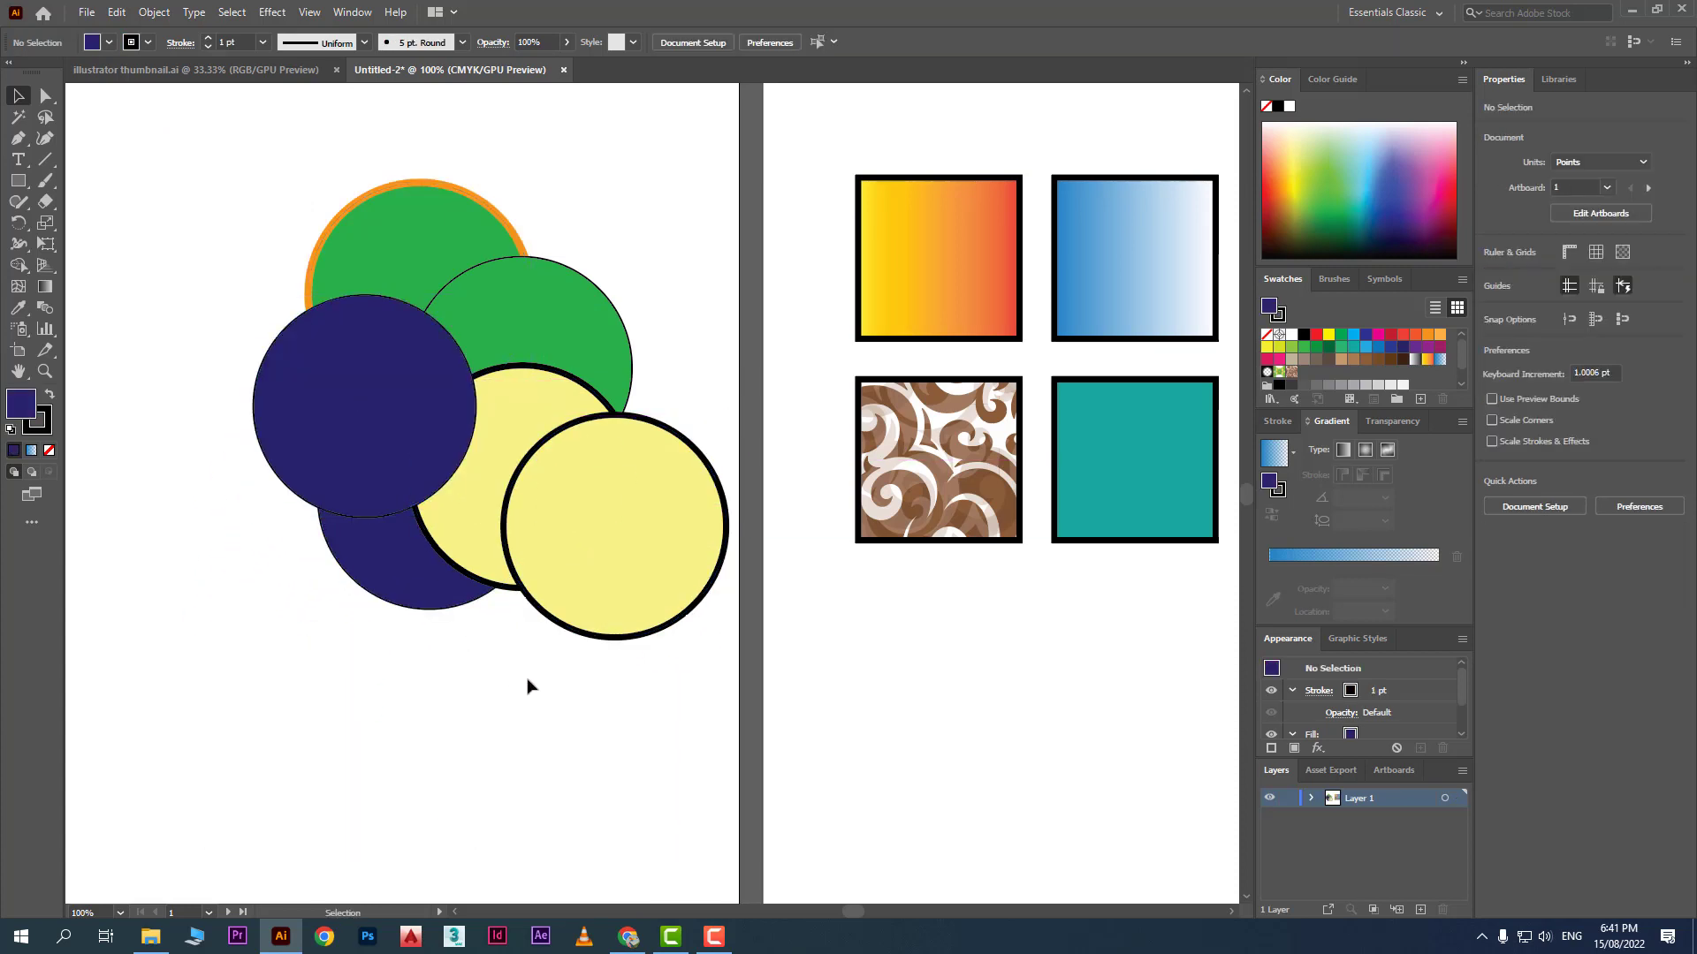
Step: Select the yellow circle behind the other yellow one and shift the selection up the stack with Next Object Above
{"action": "left_click", "coordinate": [549, 410]}
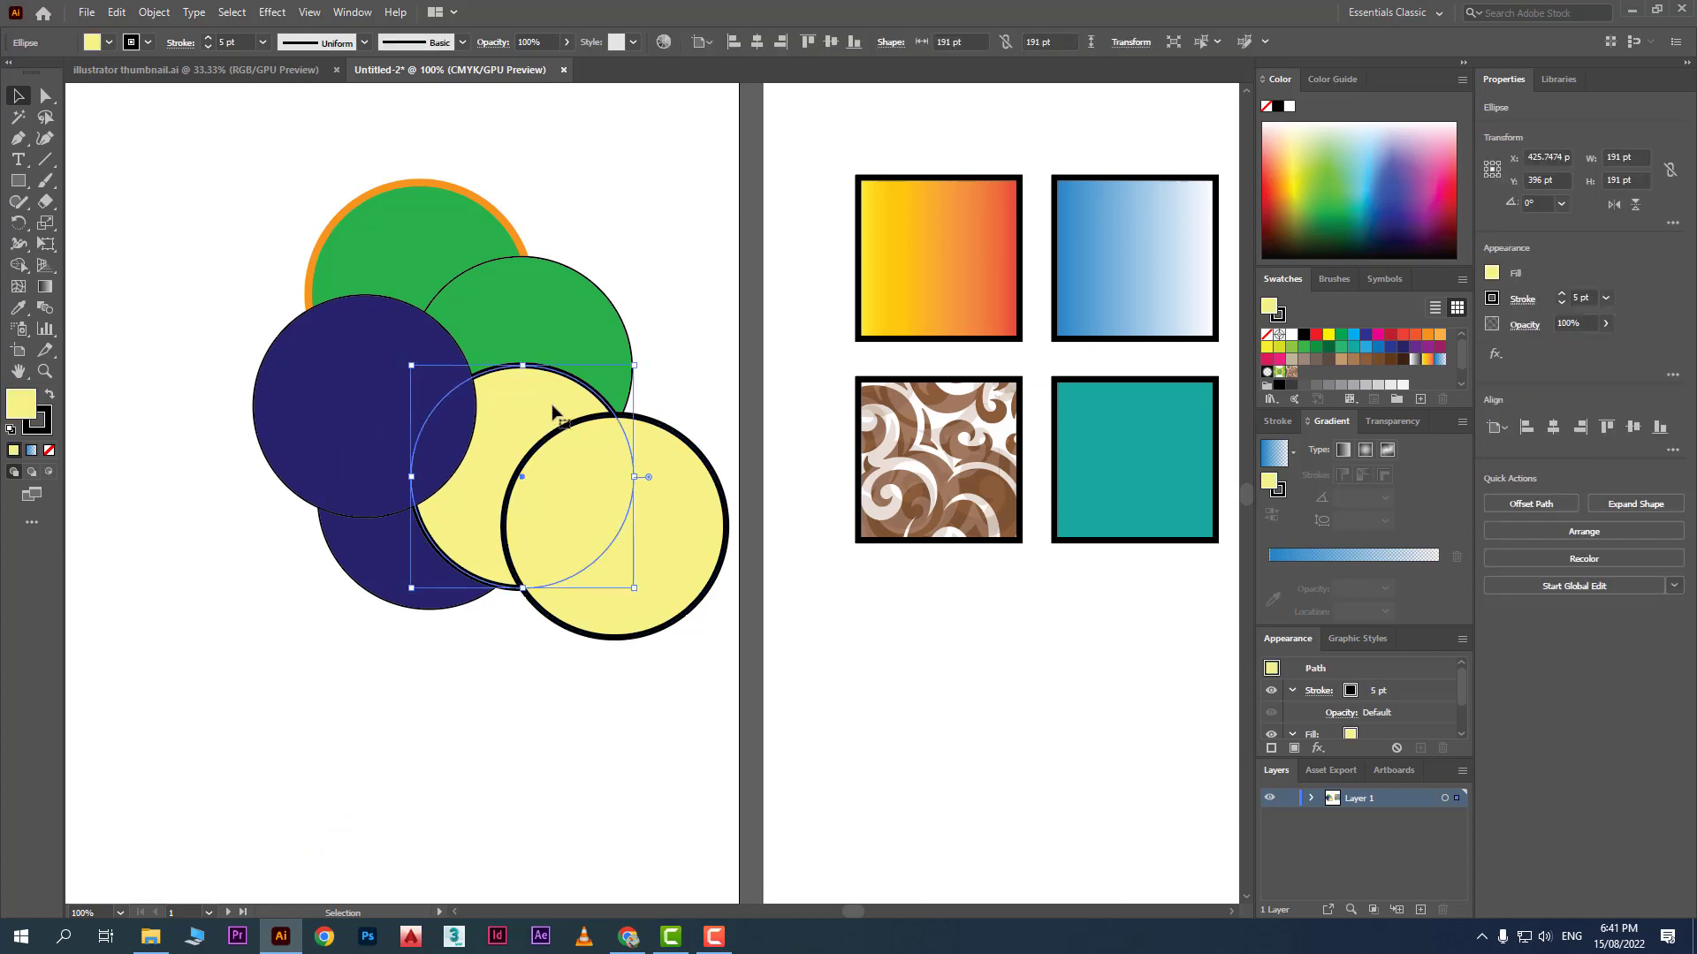
{"action": "left_click", "coordinate": [231, 12]}
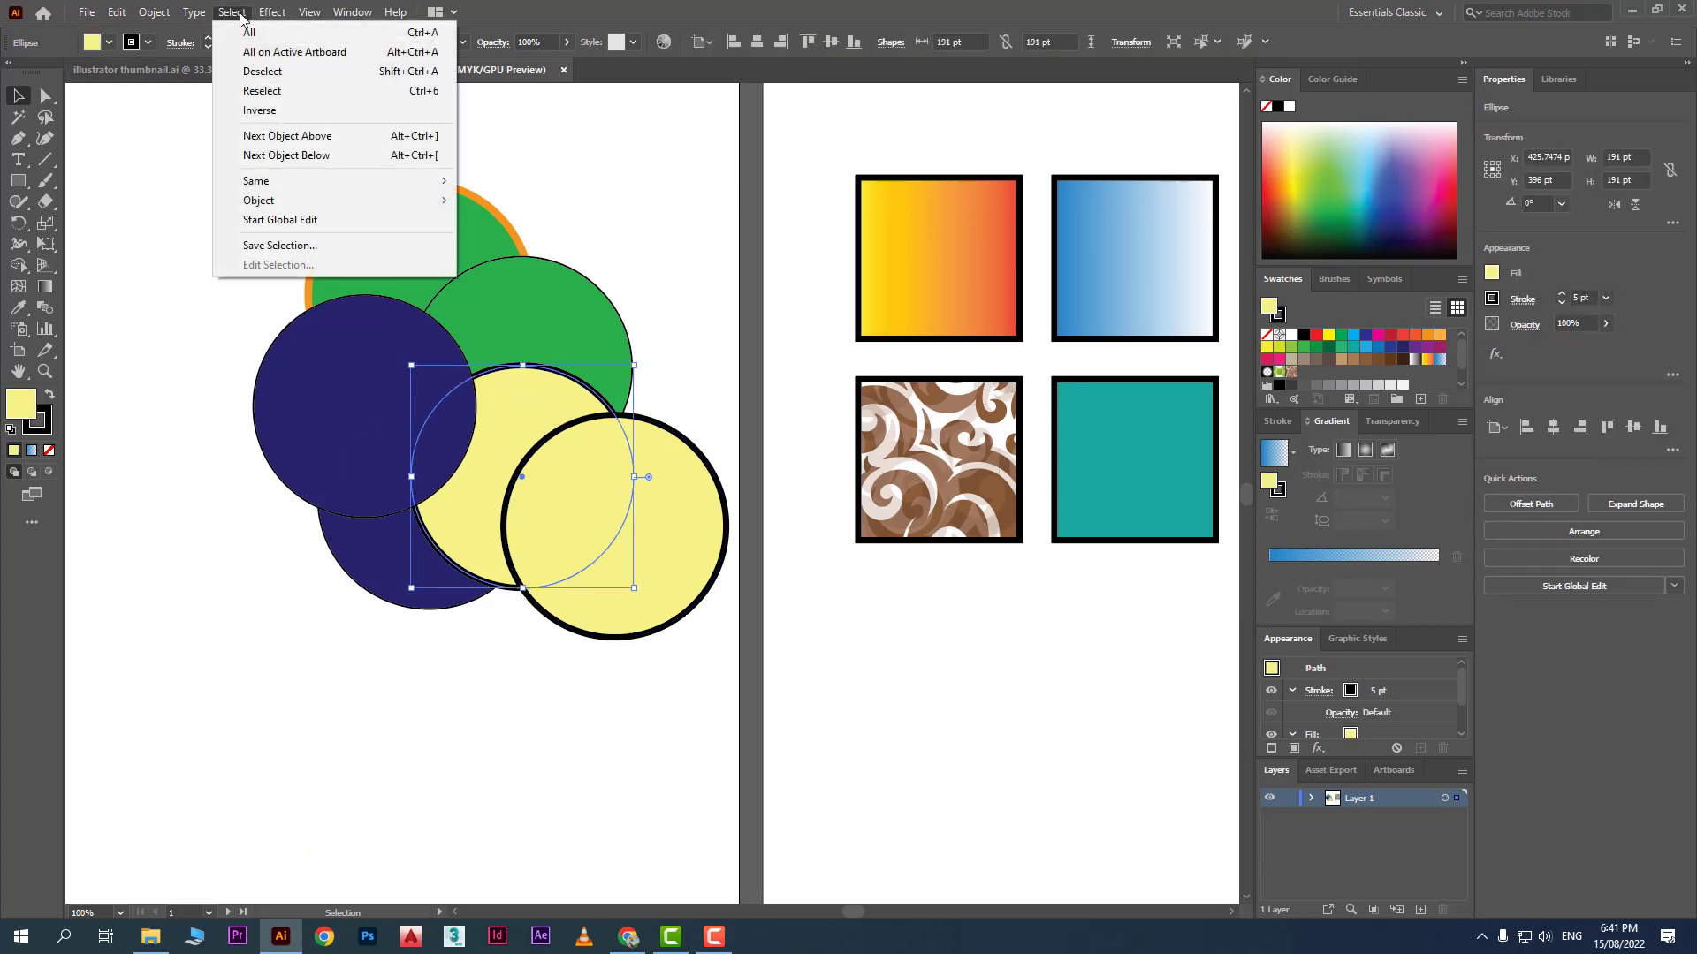
{"action": "left_click", "coordinate": [374, 141]}
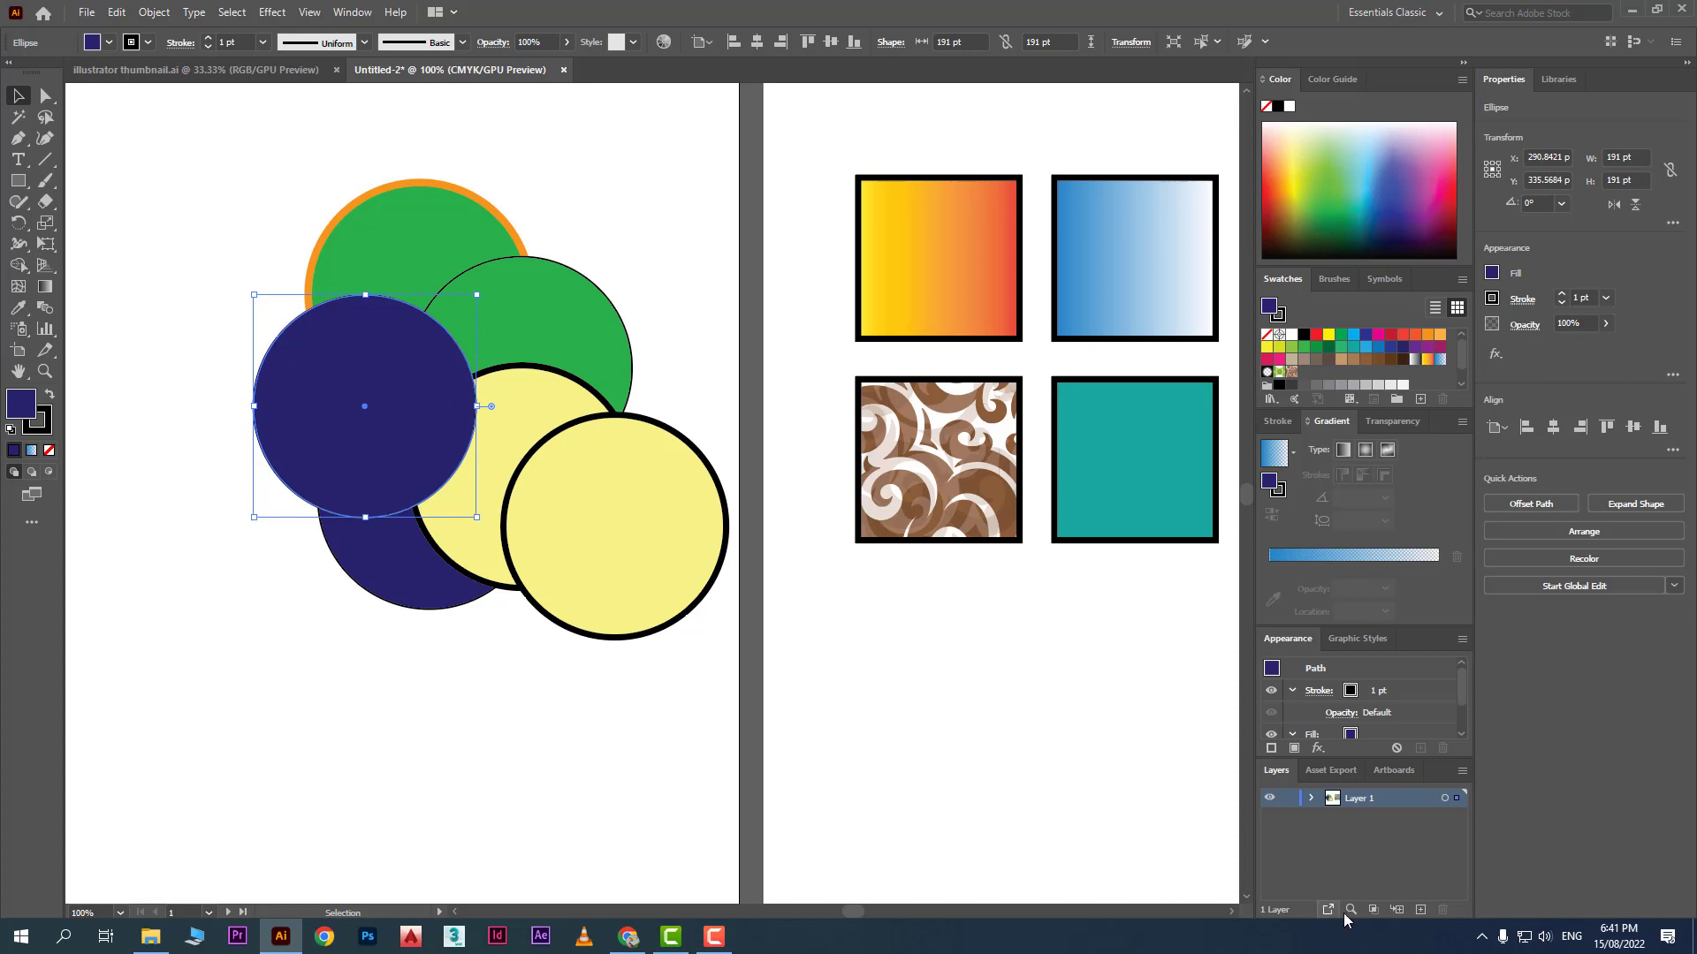
Step: Detach the Layers panel, expand Layer 1 to list its objects, and enlarge the panel beside the circles
{"action": "left_click_drag", "start_coordinate": [1279, 774], "coordinate": [658, 218]}
{"action": "left_click", "coordinate": [691, 246]}
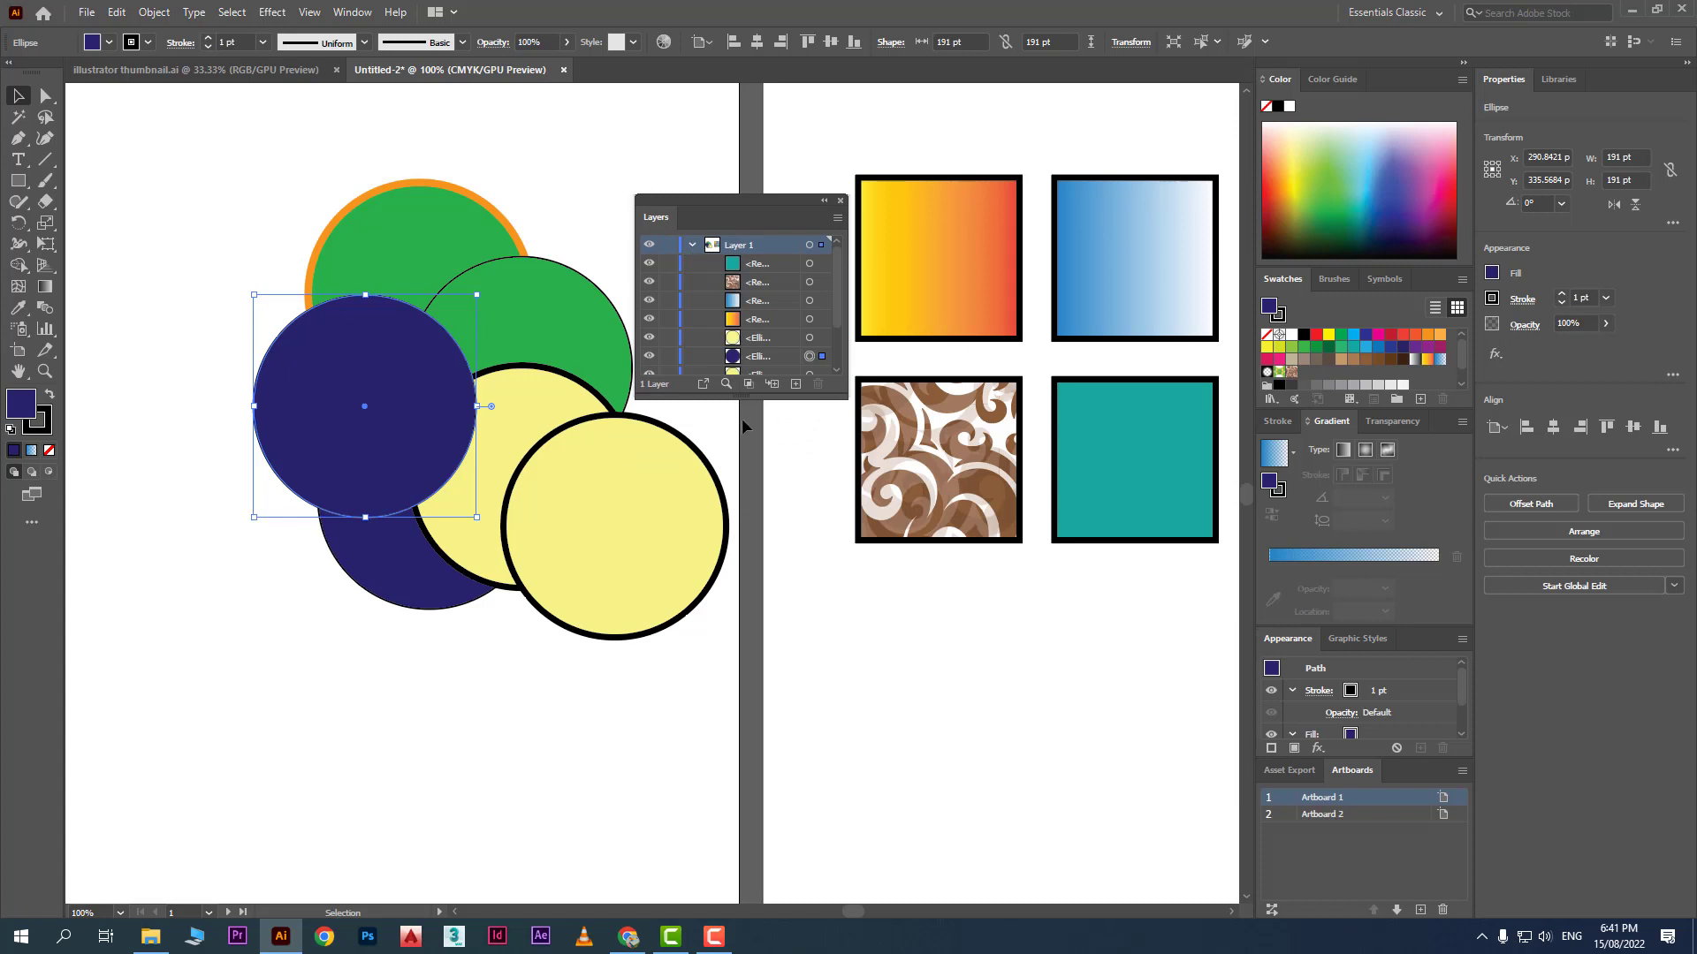
{"action": "left_click_drag", "start_coordinate": [750, 398], "coordinate": [758, 664]}
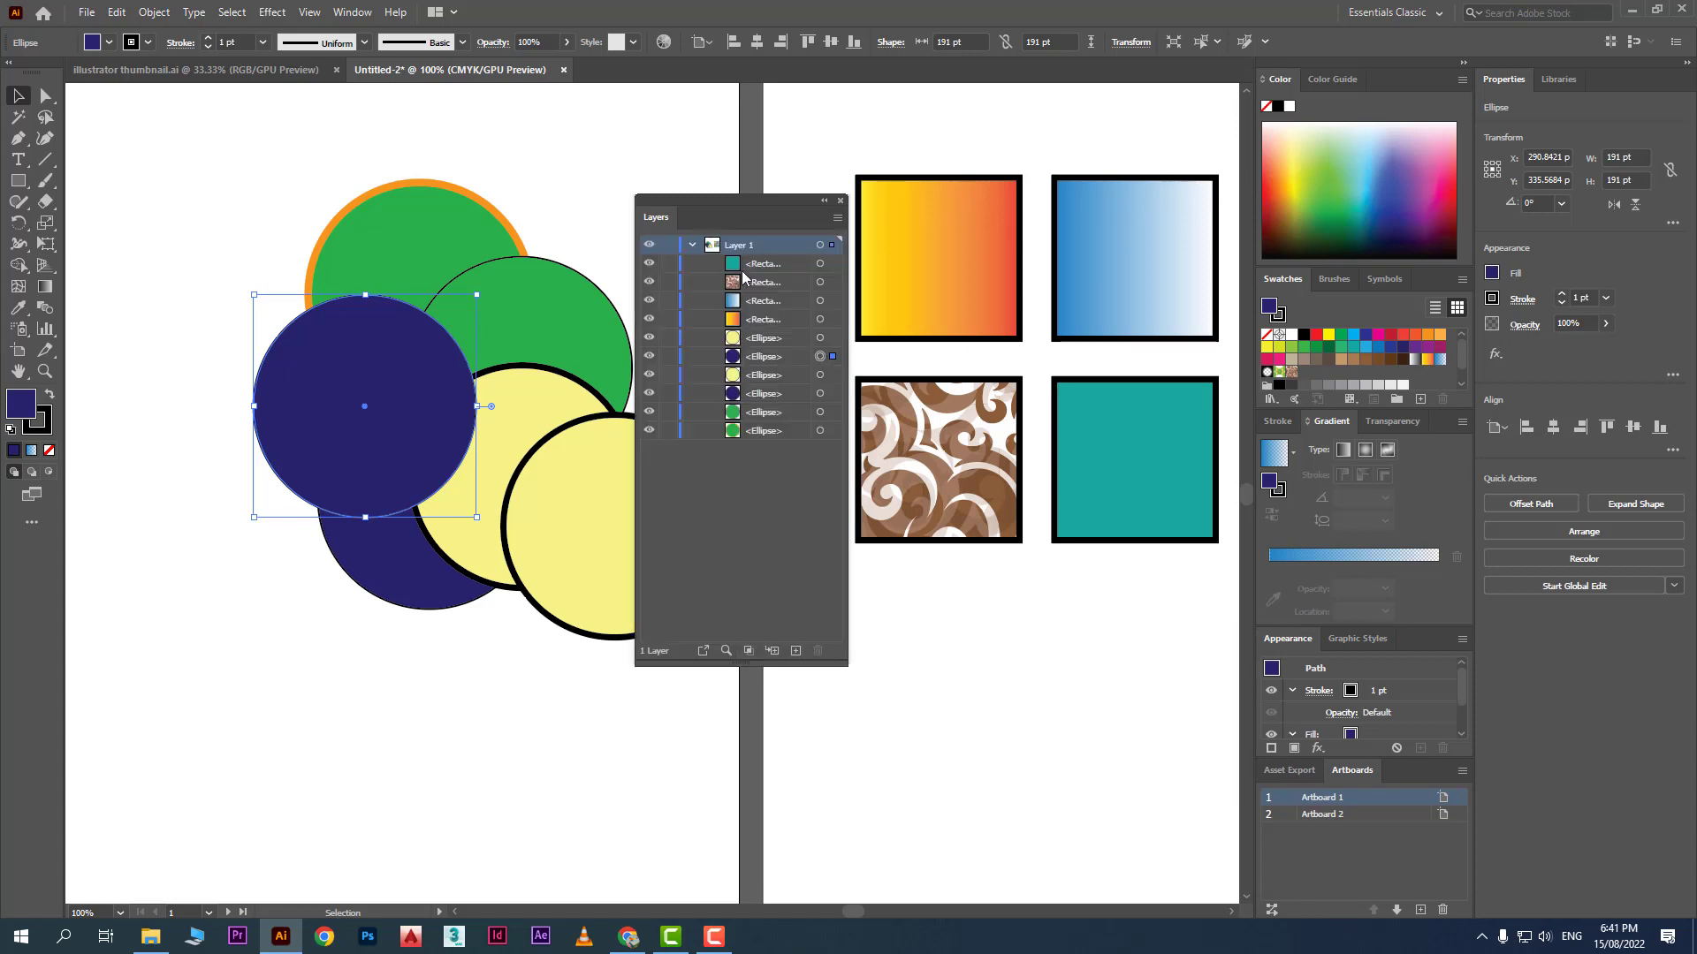
{"action": "left_click_drag", "start_coordinate": [742, 209], "coordinate": [850, 193]}
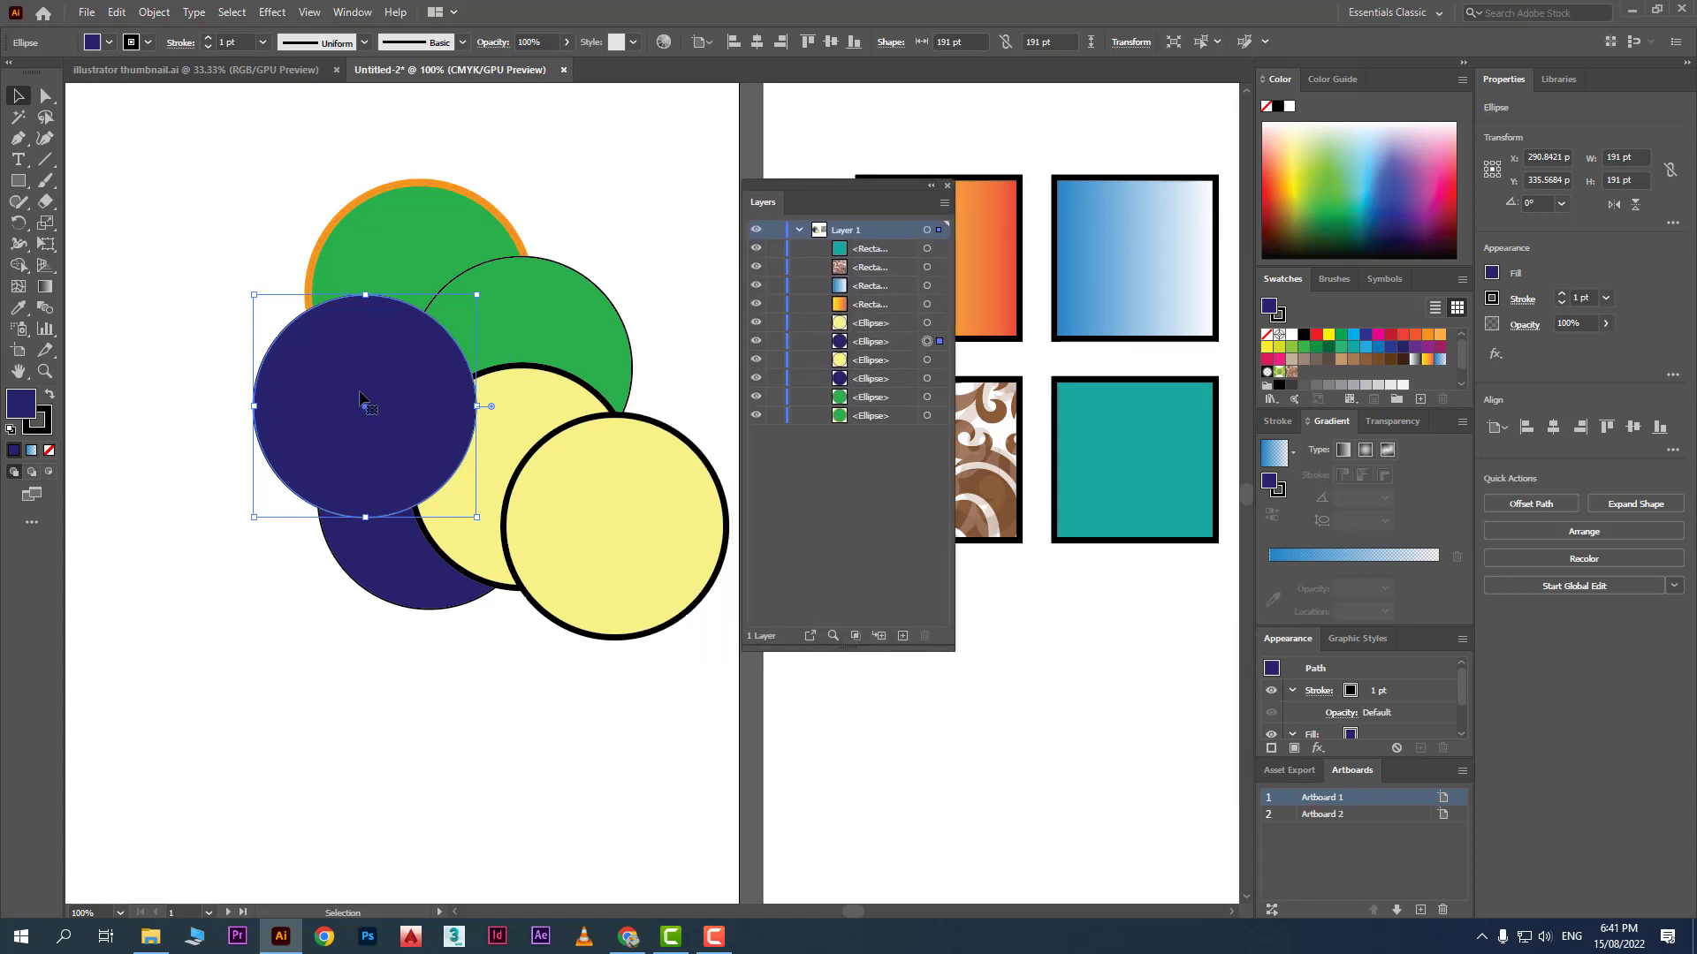
Step: Select the rear yellow circle, select the blue gradient square through its Layer 1 entry, and uncover the squares by moving the Layers panel
{"action": "left_click", "coordinate": [542, 409]}
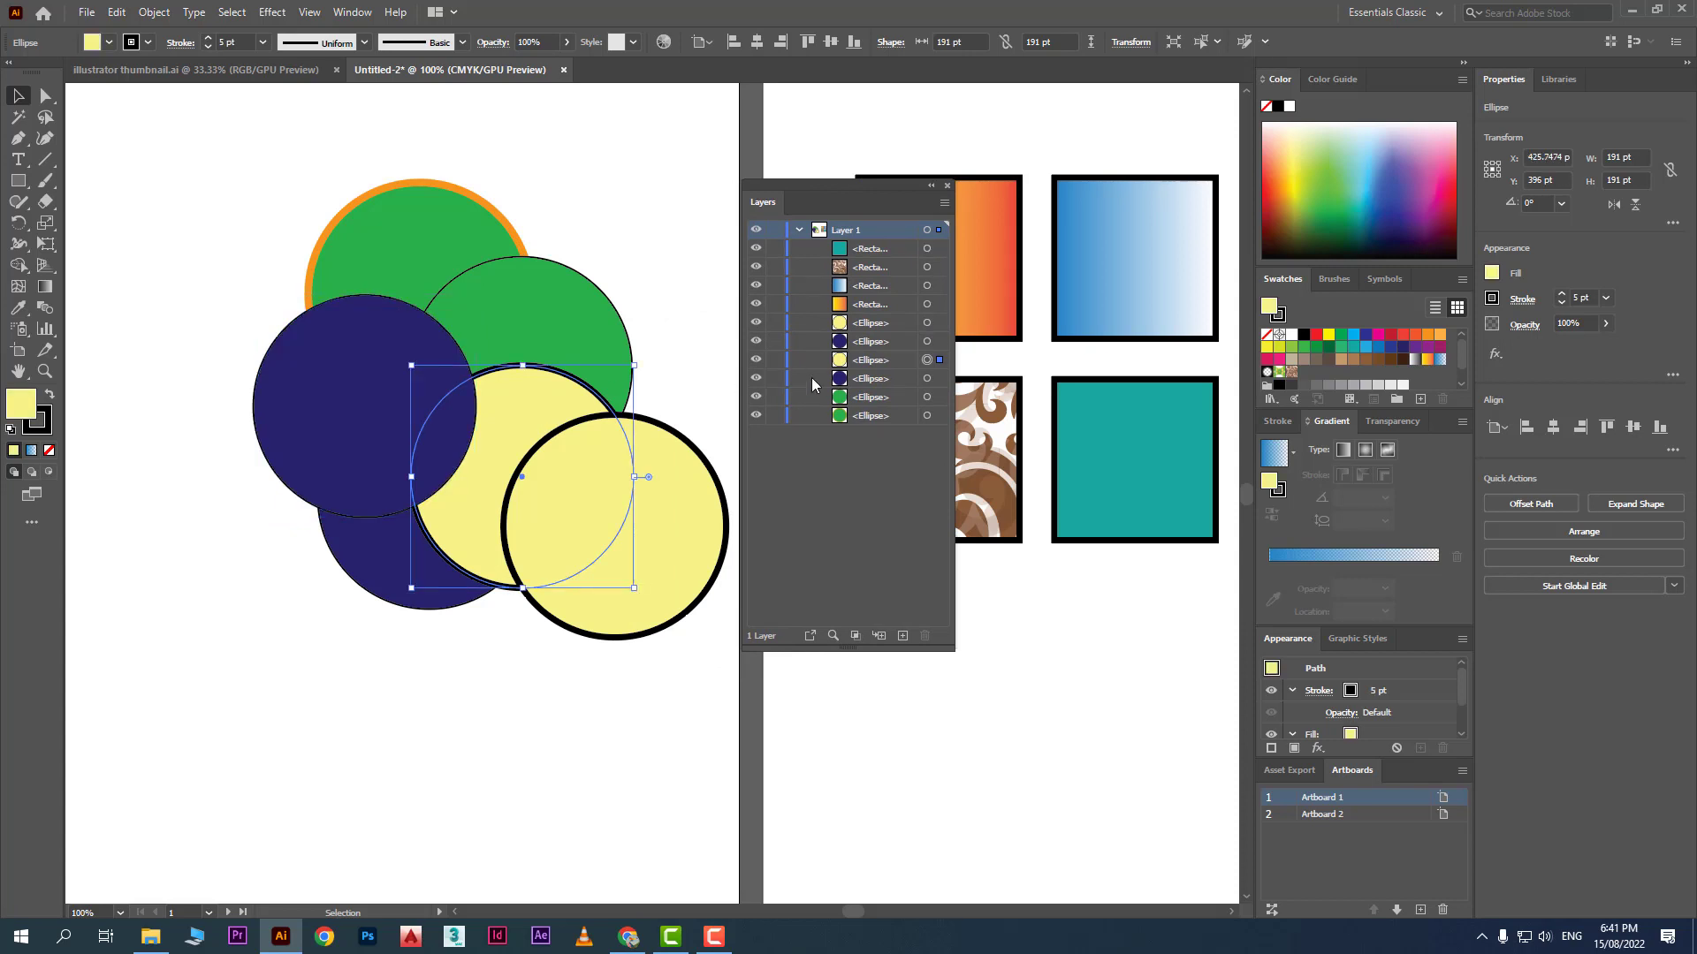
{"action": "left_click", "coordinate": [873, 364]}
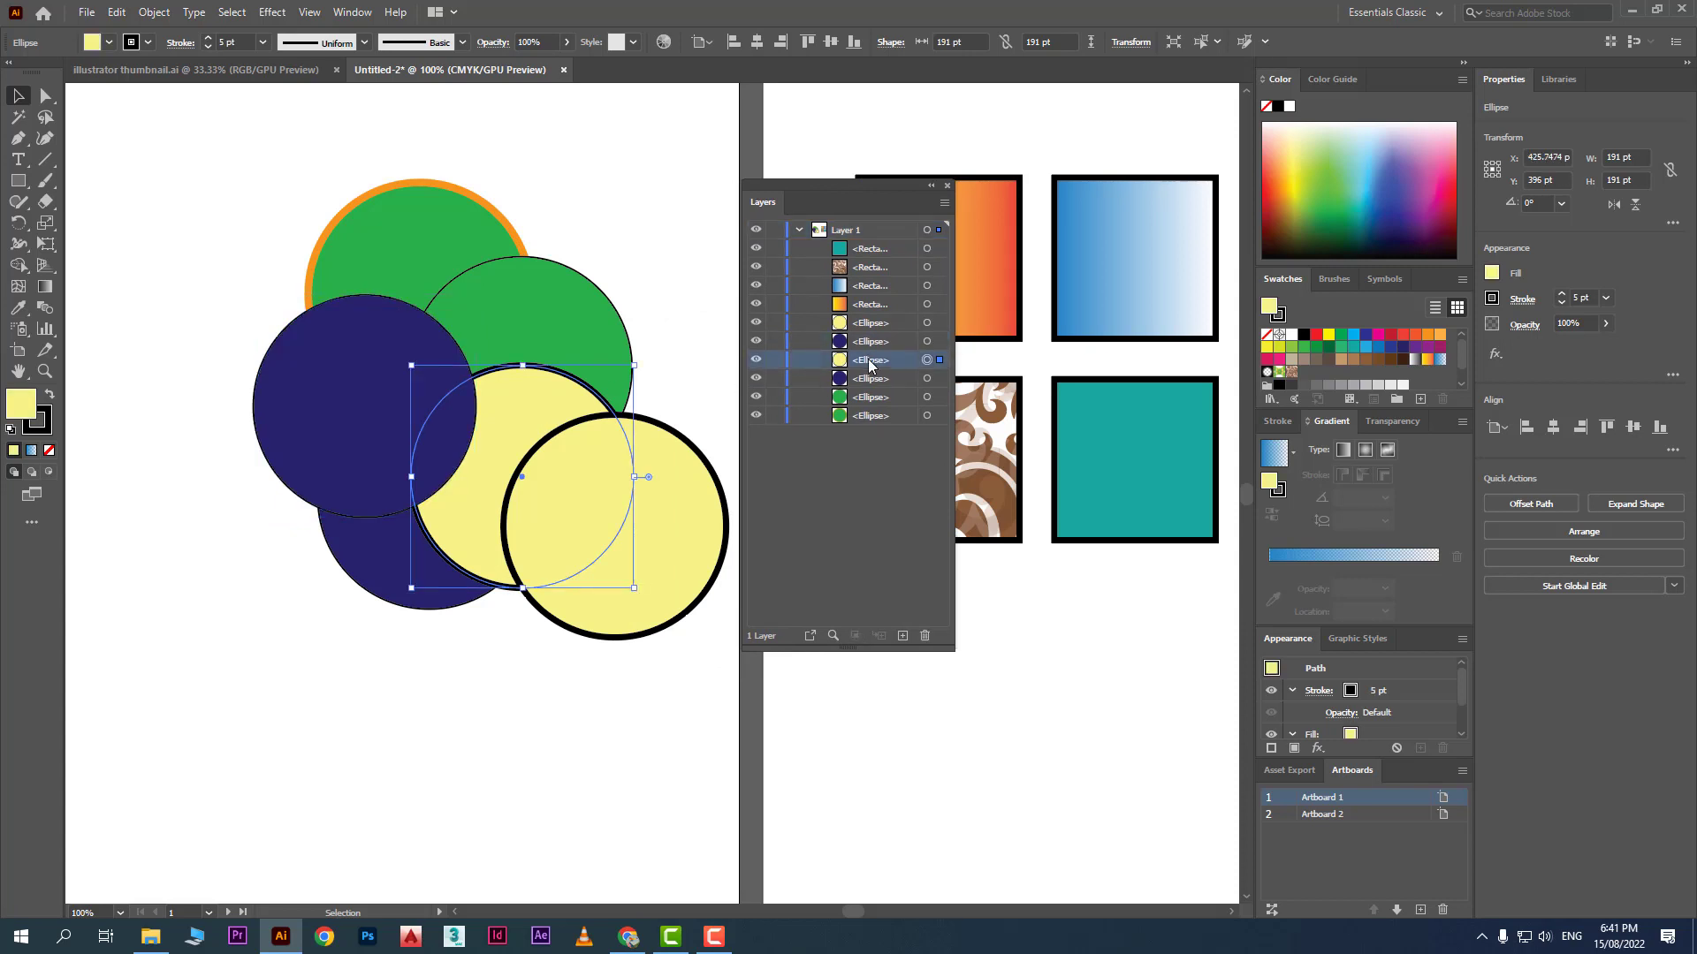
{"action": "left_click", "coordinate": [877, 287]}
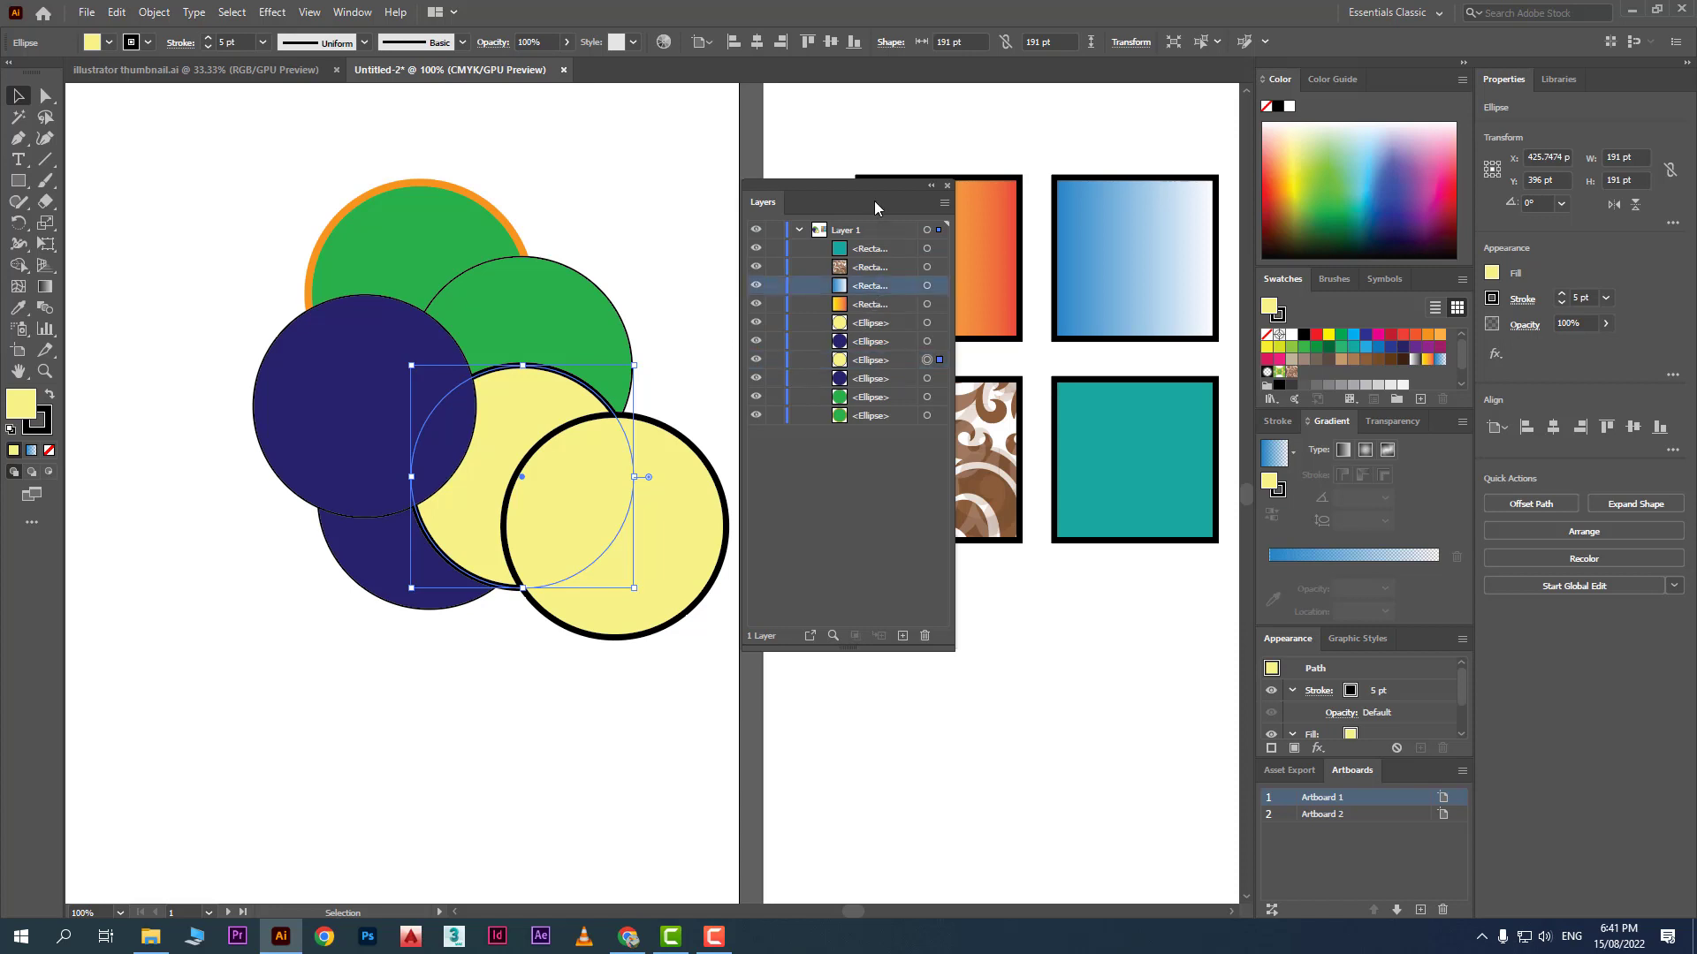
{"action": "left_click", "coordinate": [926, 285]}
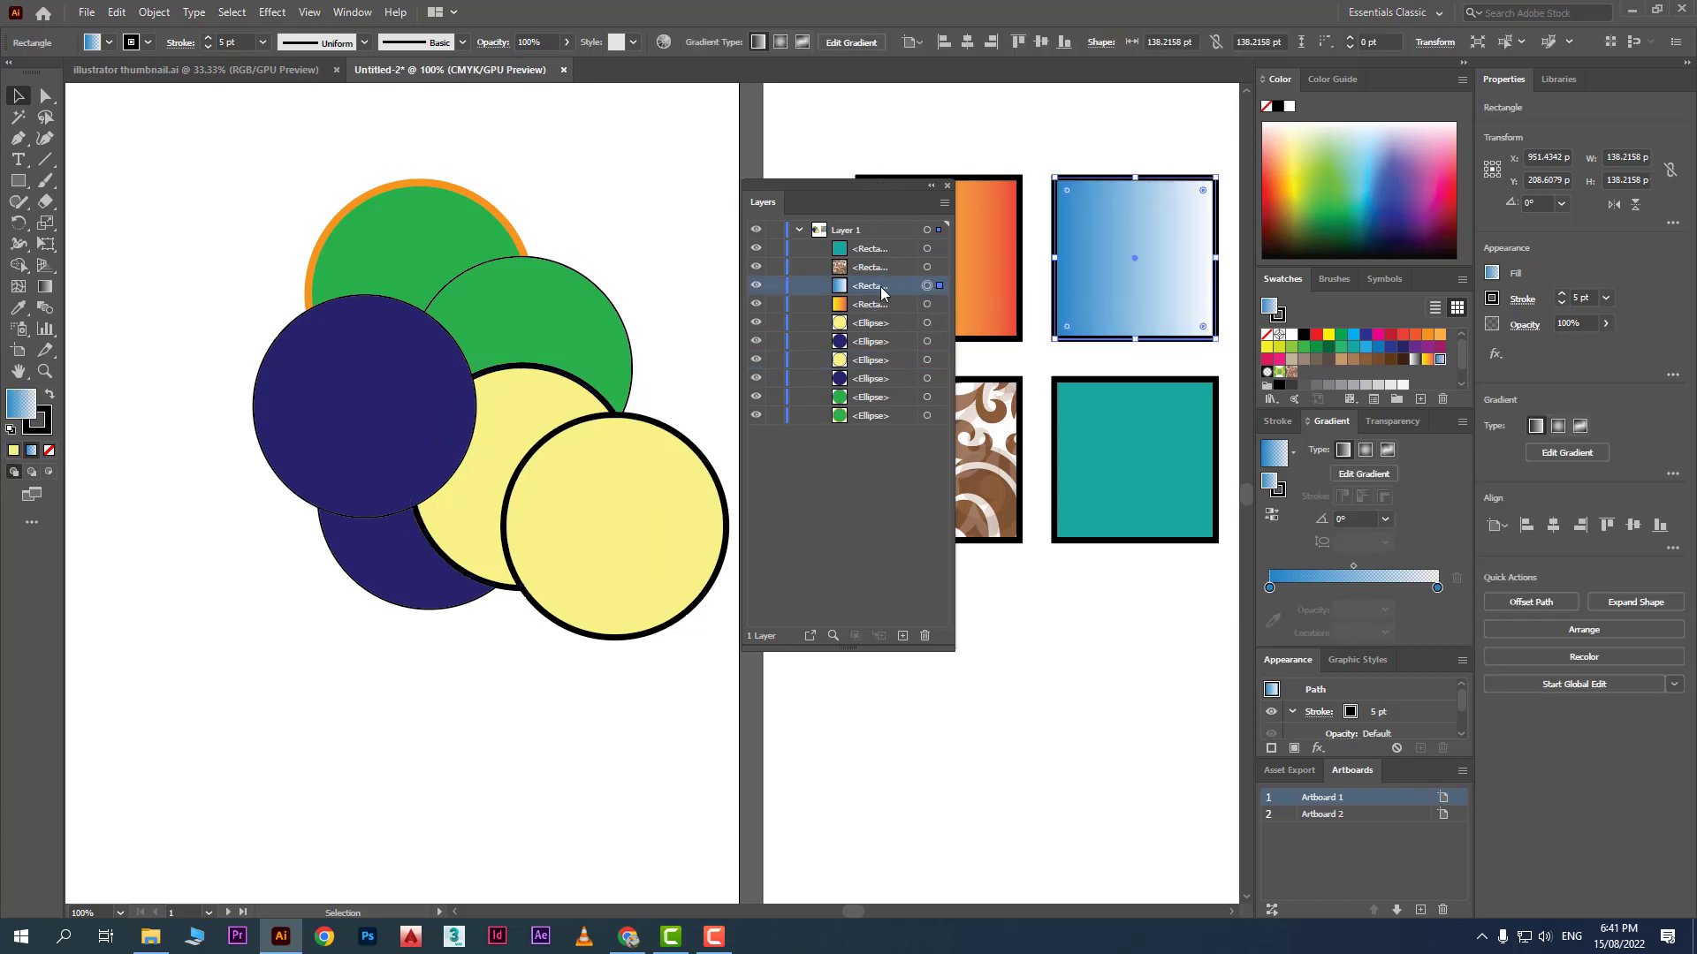
{"action": "left_click_drag", "start_coordinate": [867, 199], "coordinate": [712, 187]}
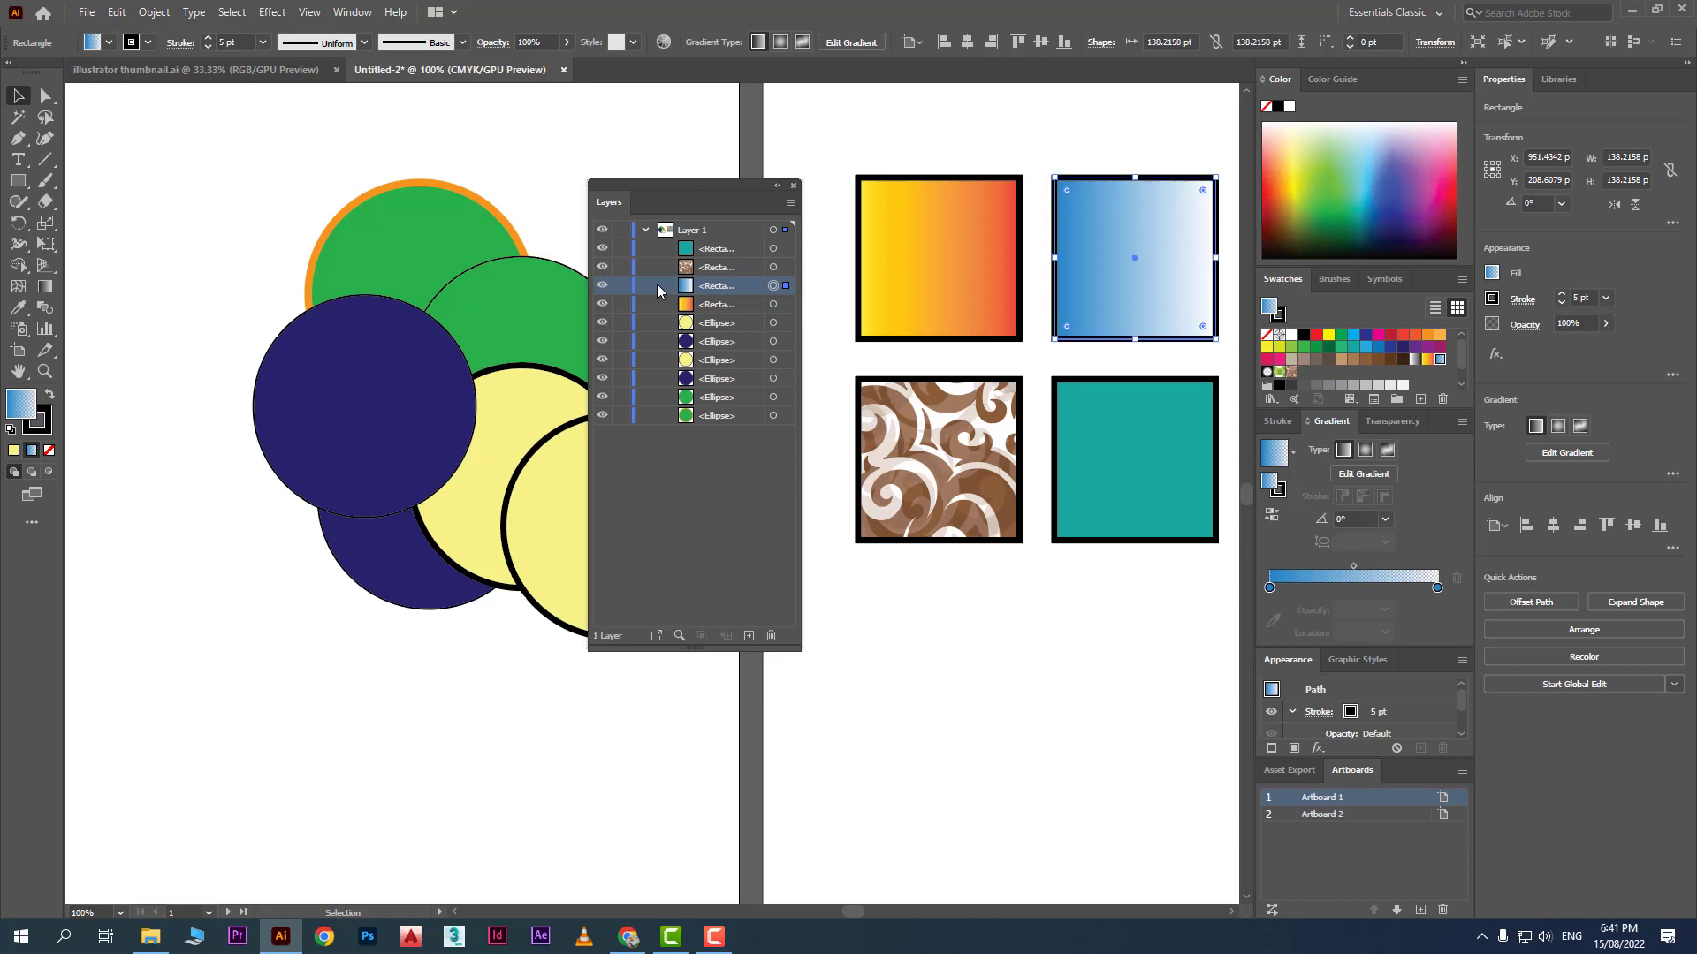
Step: Step the selection from the blue gradient square with Next Object Above and return with Next Object Below
{"action": "left_click", "coordinate": [241, 15]}
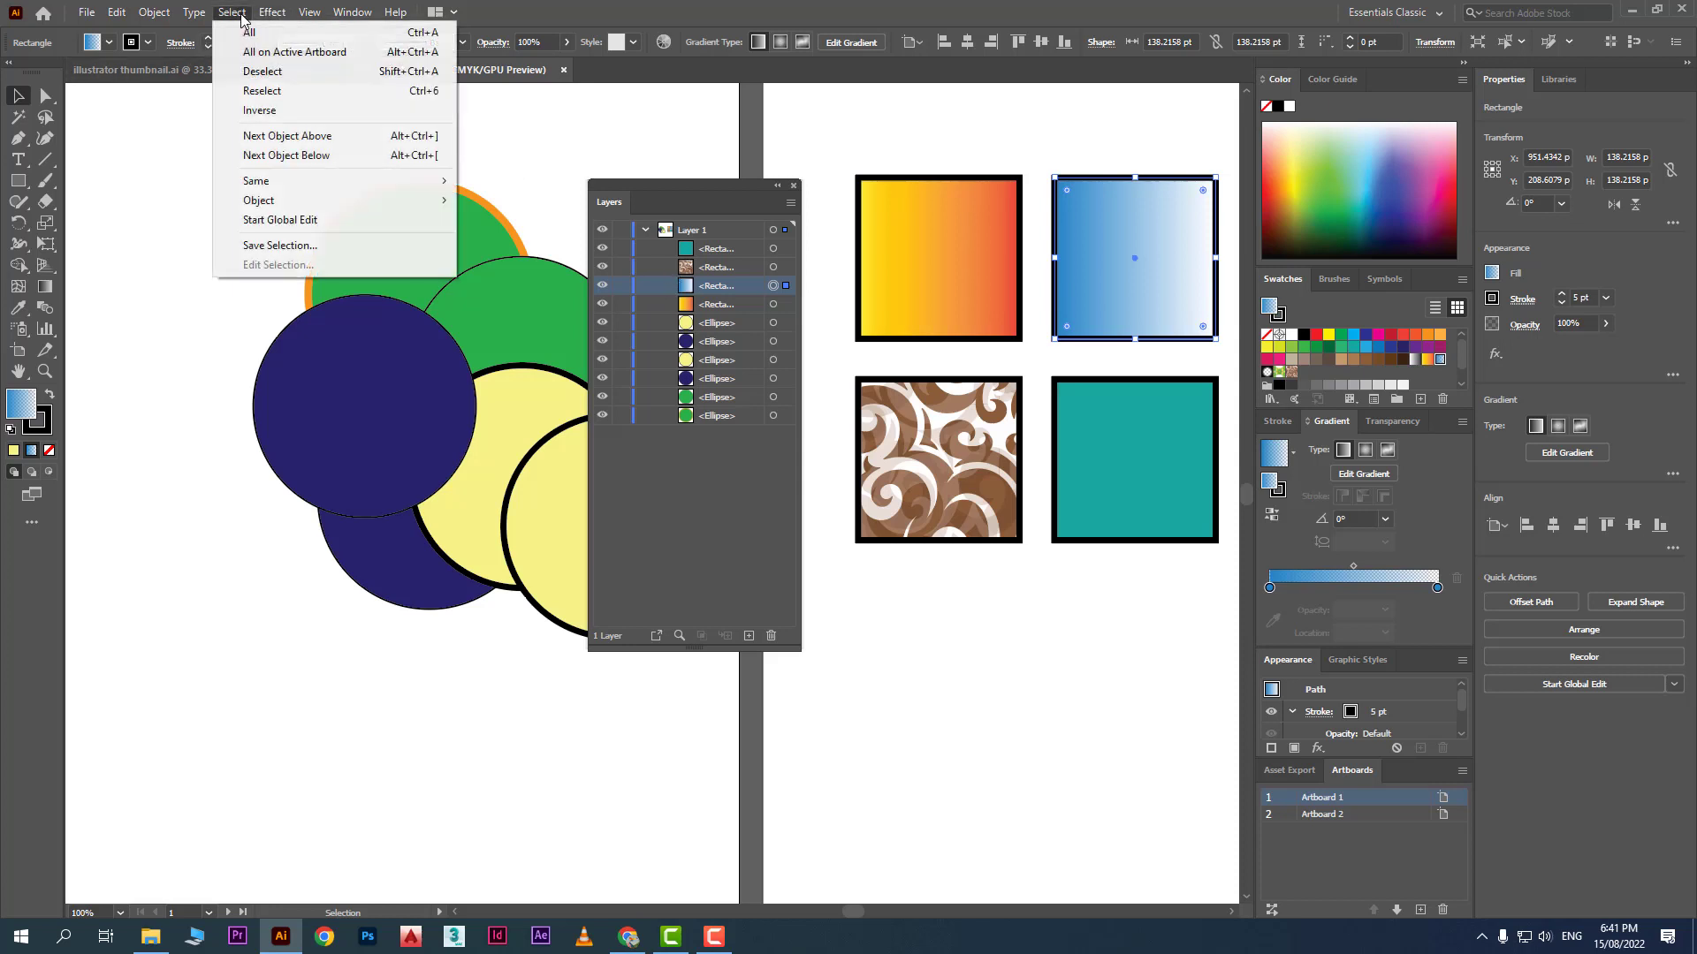
{"action": "left_click", "coordinate": [398, 137]}
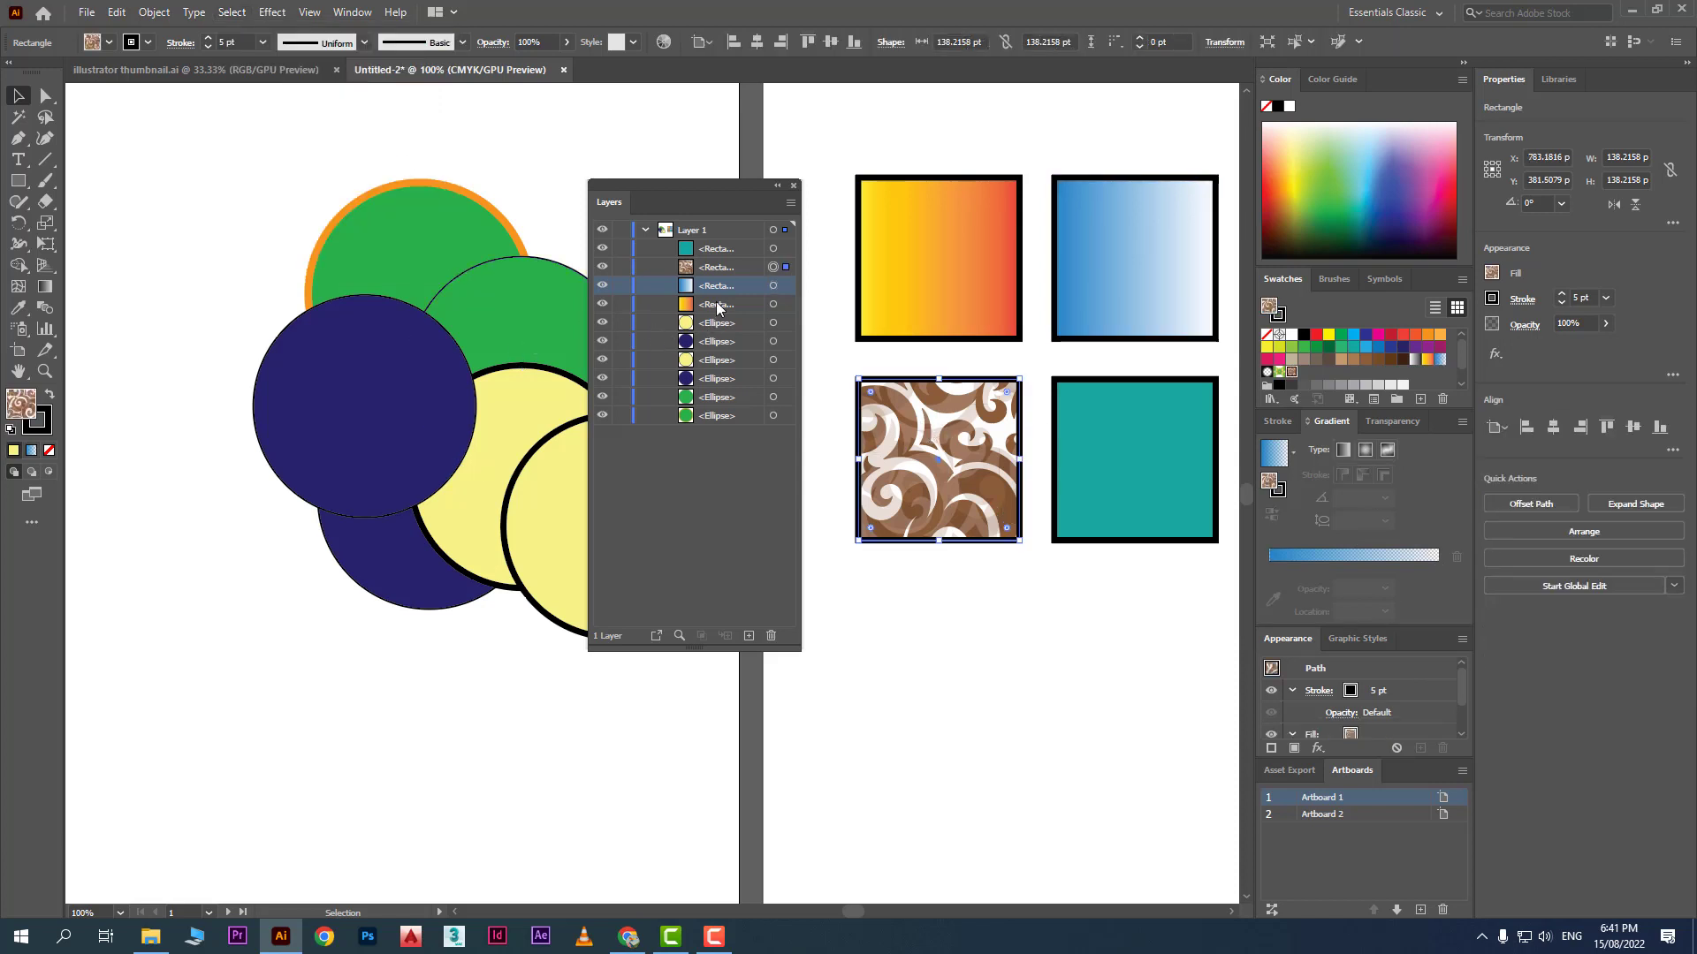
{"action": "left_click", "coordinate": [228, 14]}
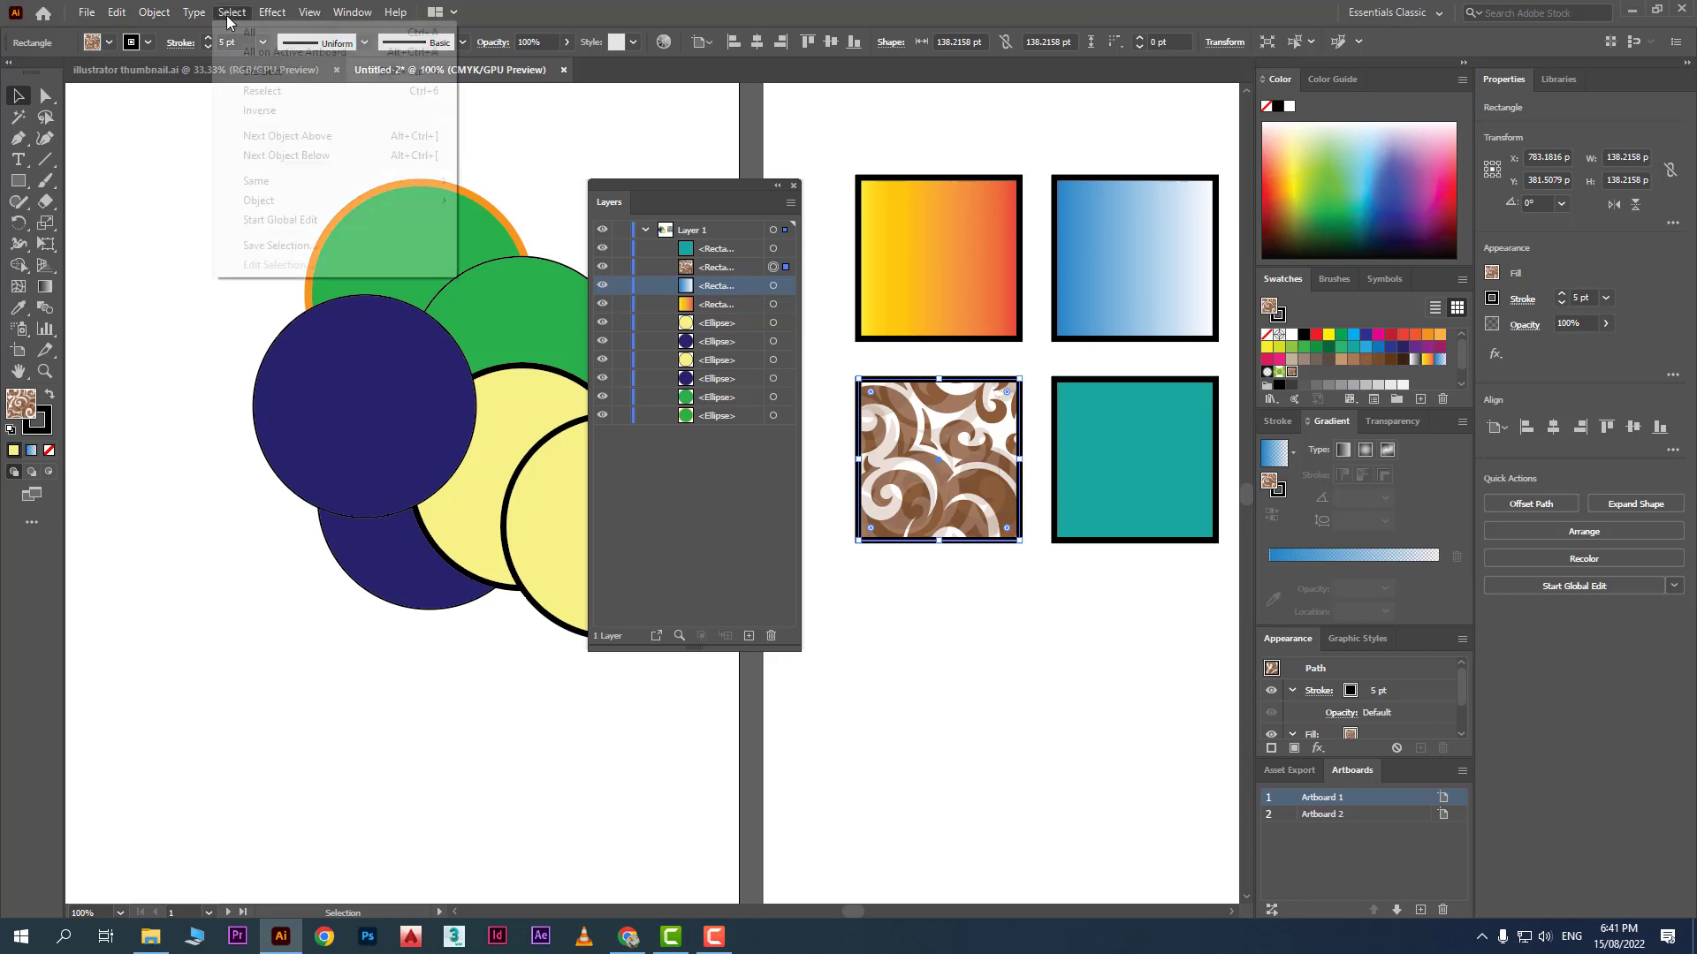
{"action": "left_click", "coordinate": [409, 158]}
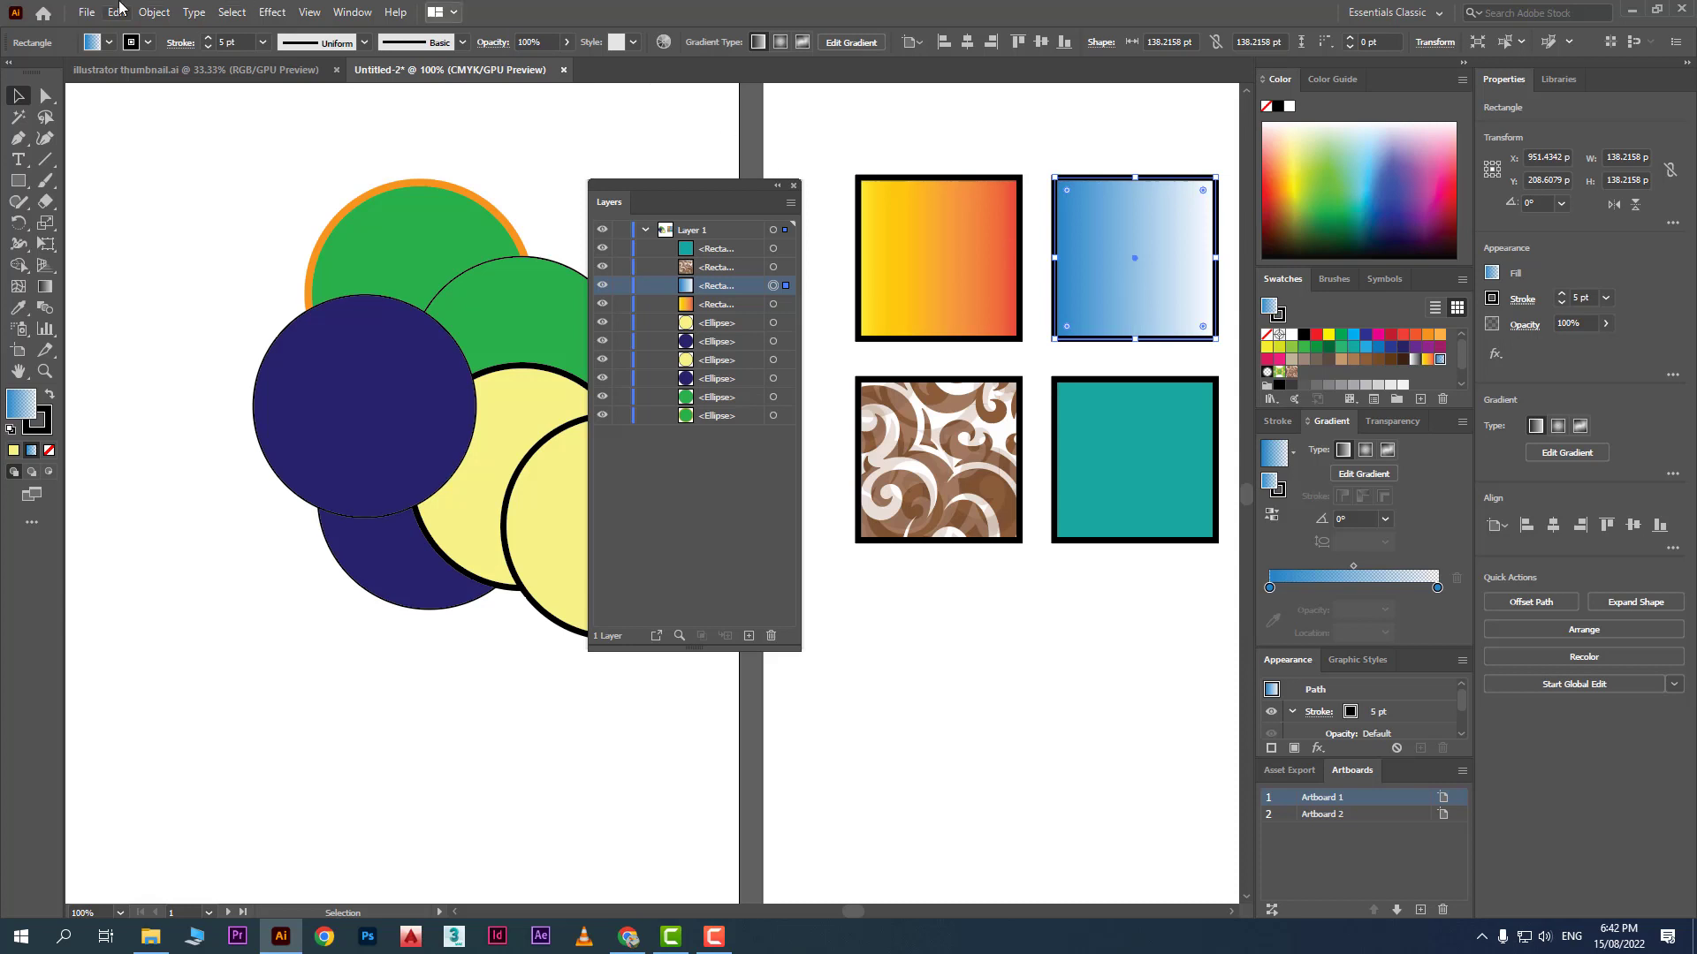
Step: Move the front dark blue circle out of the cluster to the artboard's left side and close the floating Layers panel
{"action": "left_click", "coordinate": [234, 14]}
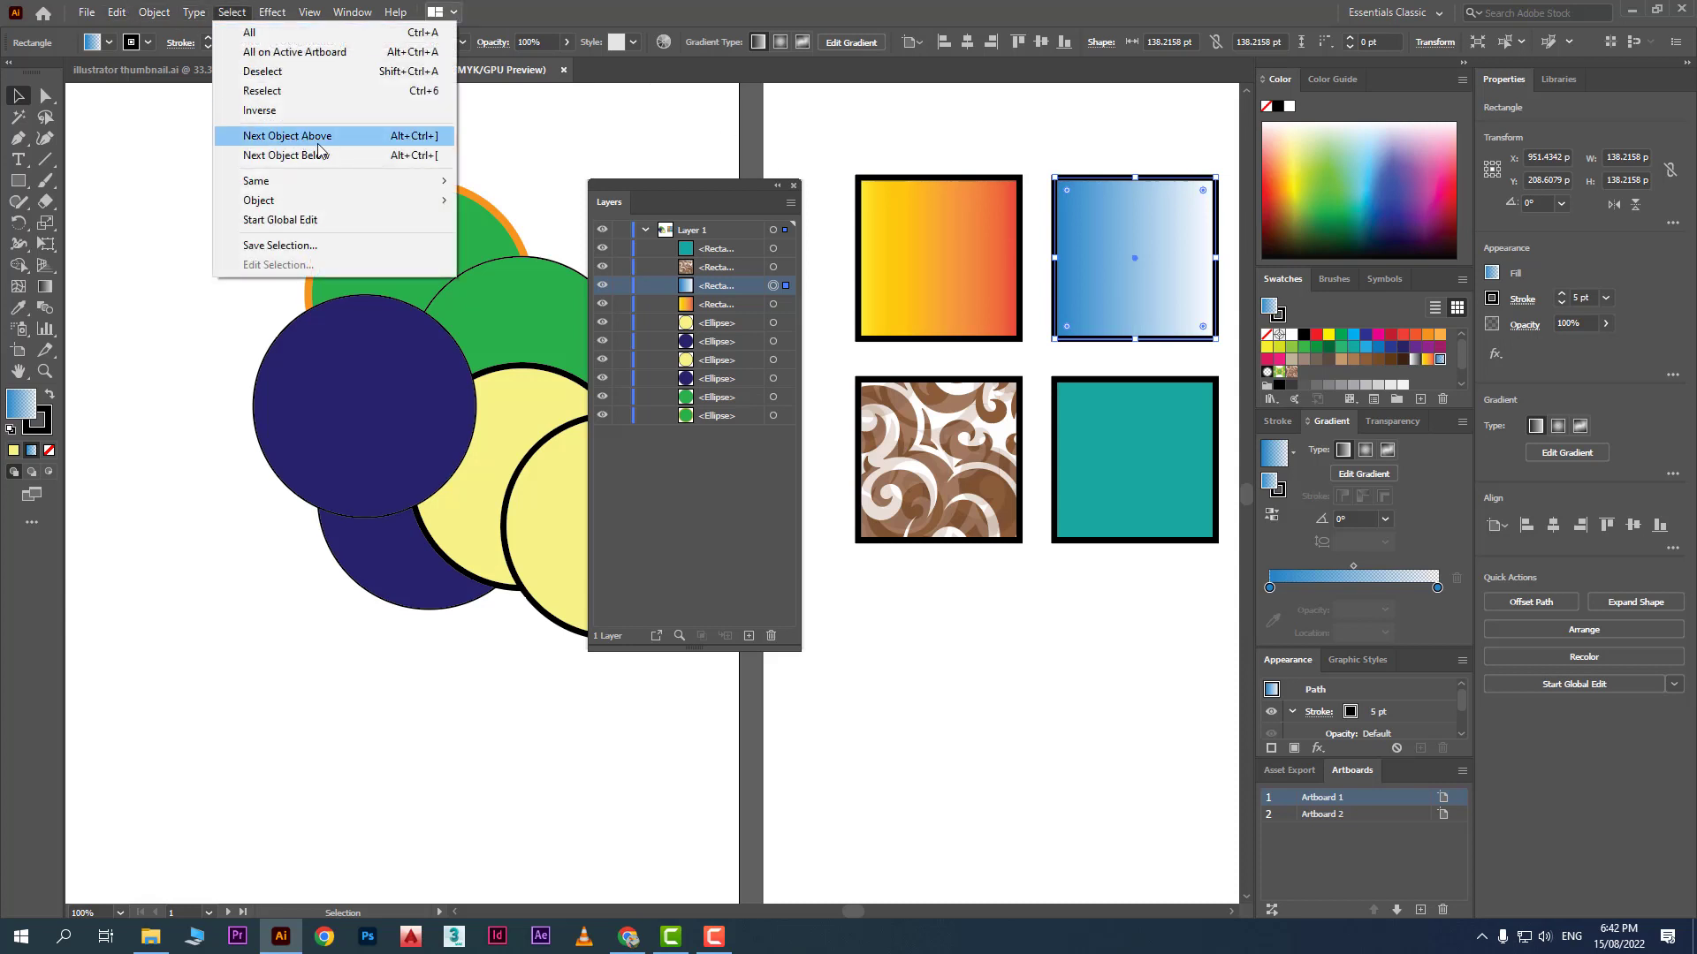
{"action": "mouse_move", "coordinate": [358, 187]}
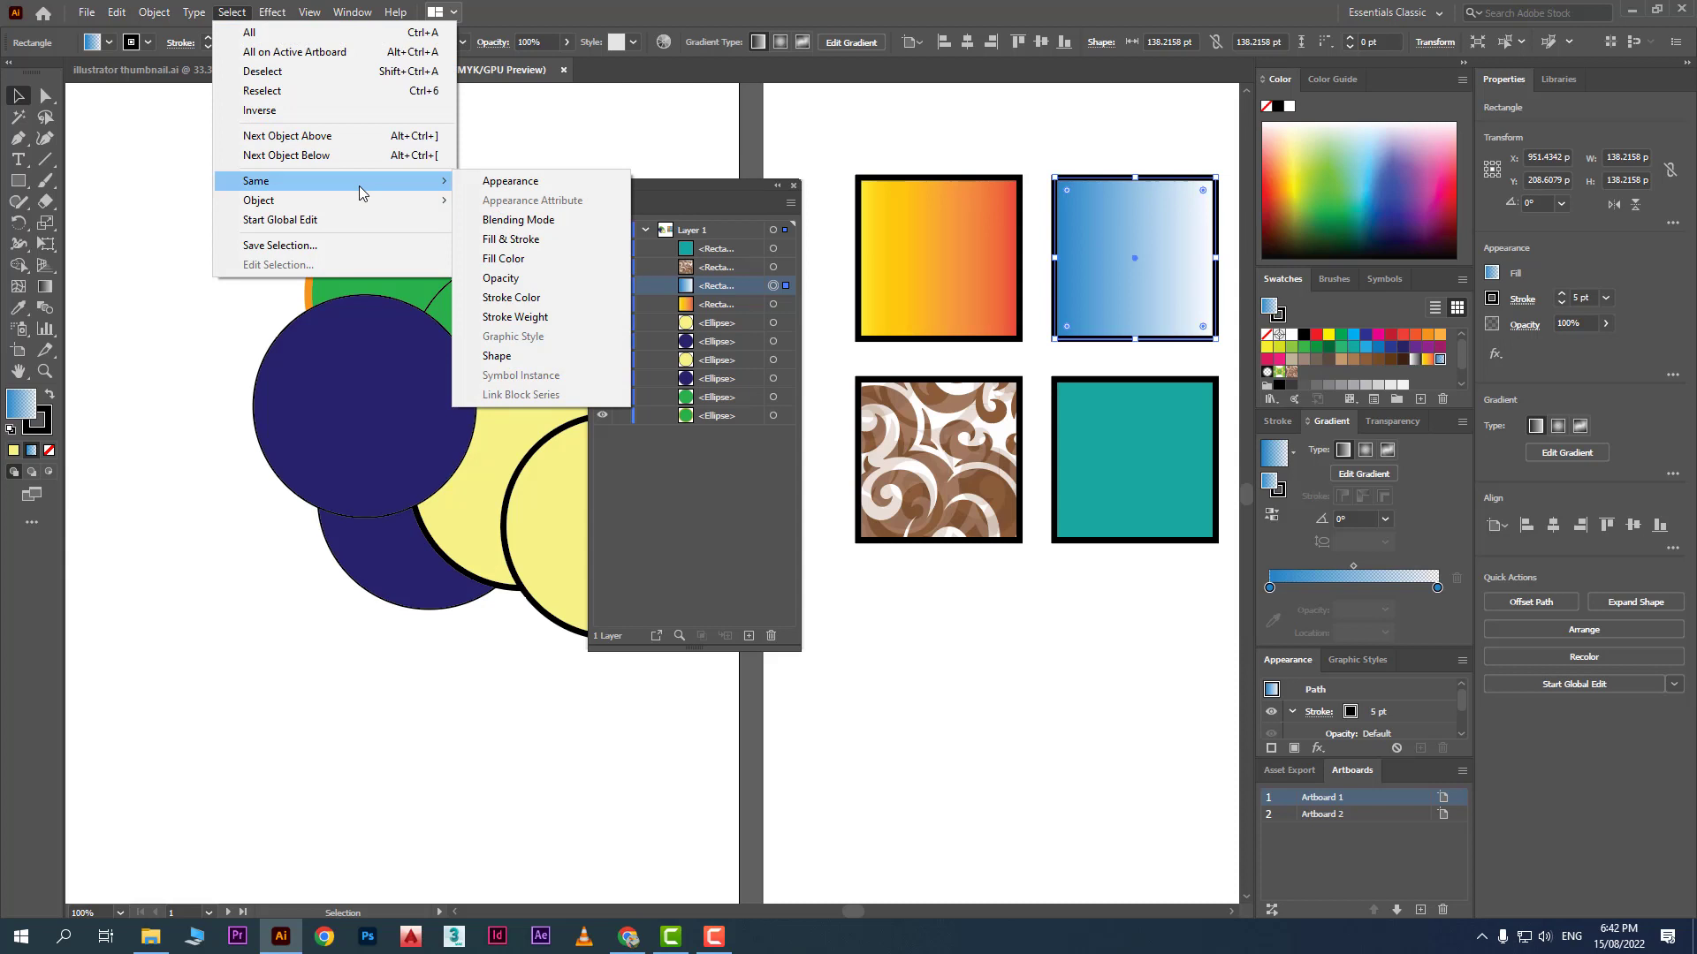
{"action": "left_click", "coordinate": [330, 651]}
{"action": "left_click_drag", "start_coordinate": [361, 435], "coordinate": [200, 354]}
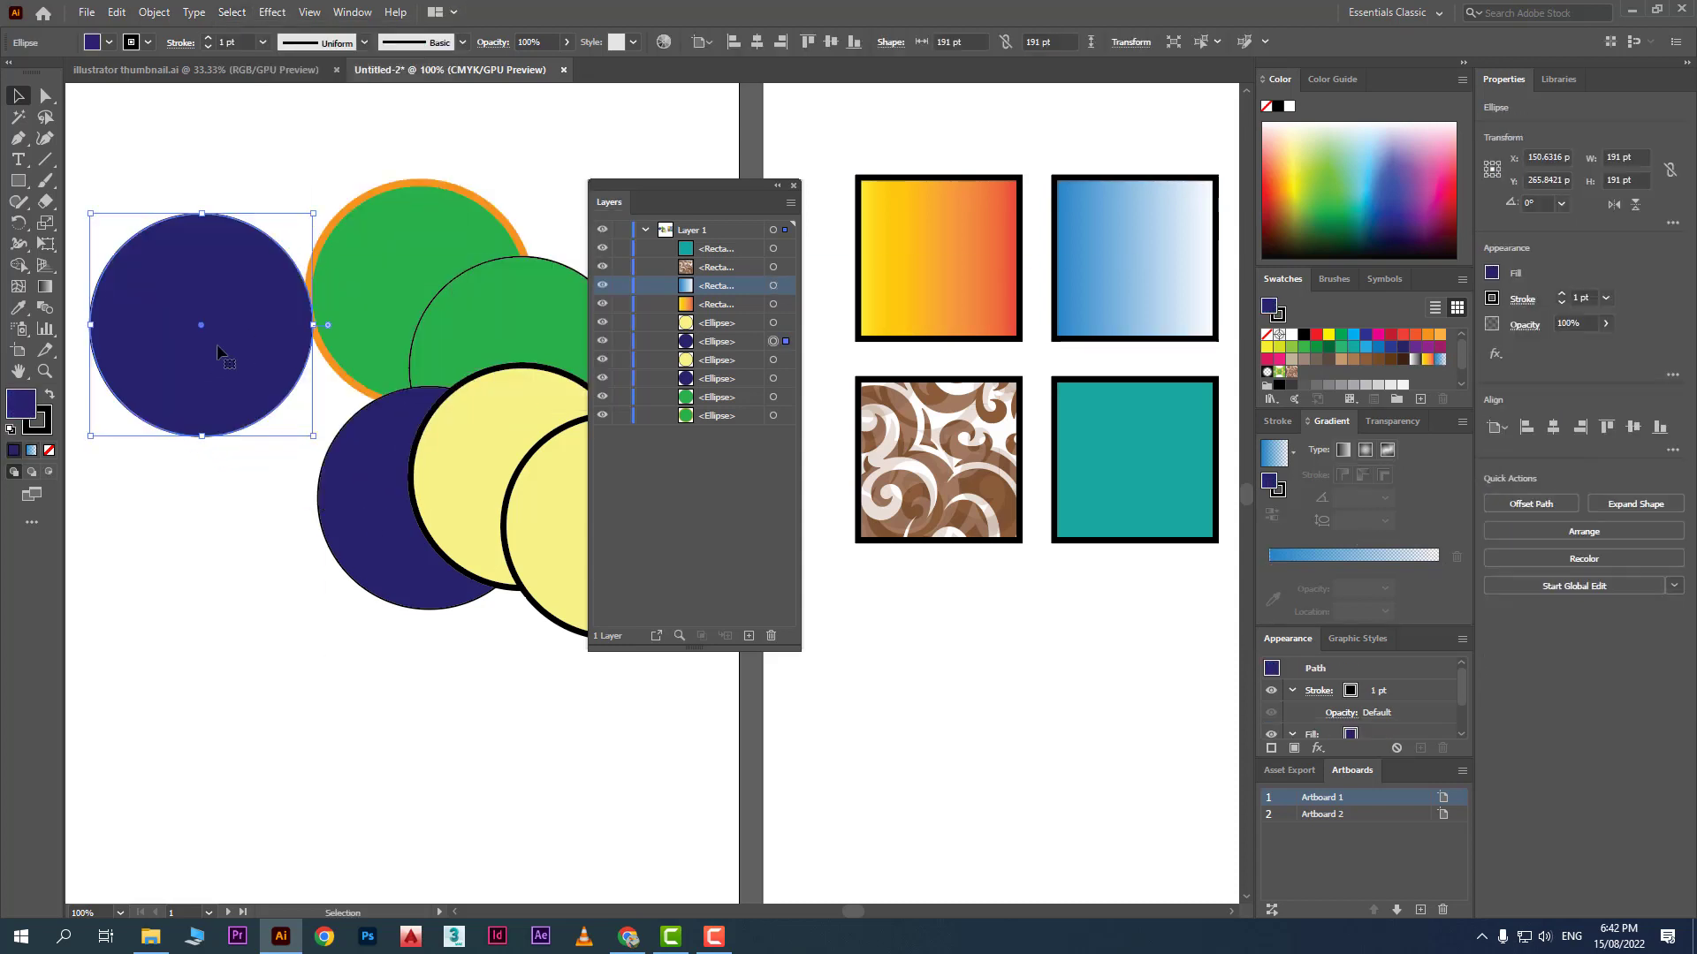
{"action": "left_click", "coordinate": [793, 186]}
{"action": "left_click_drag", "start_coordinate": [127, 376], "coordinate": [134, 421]}
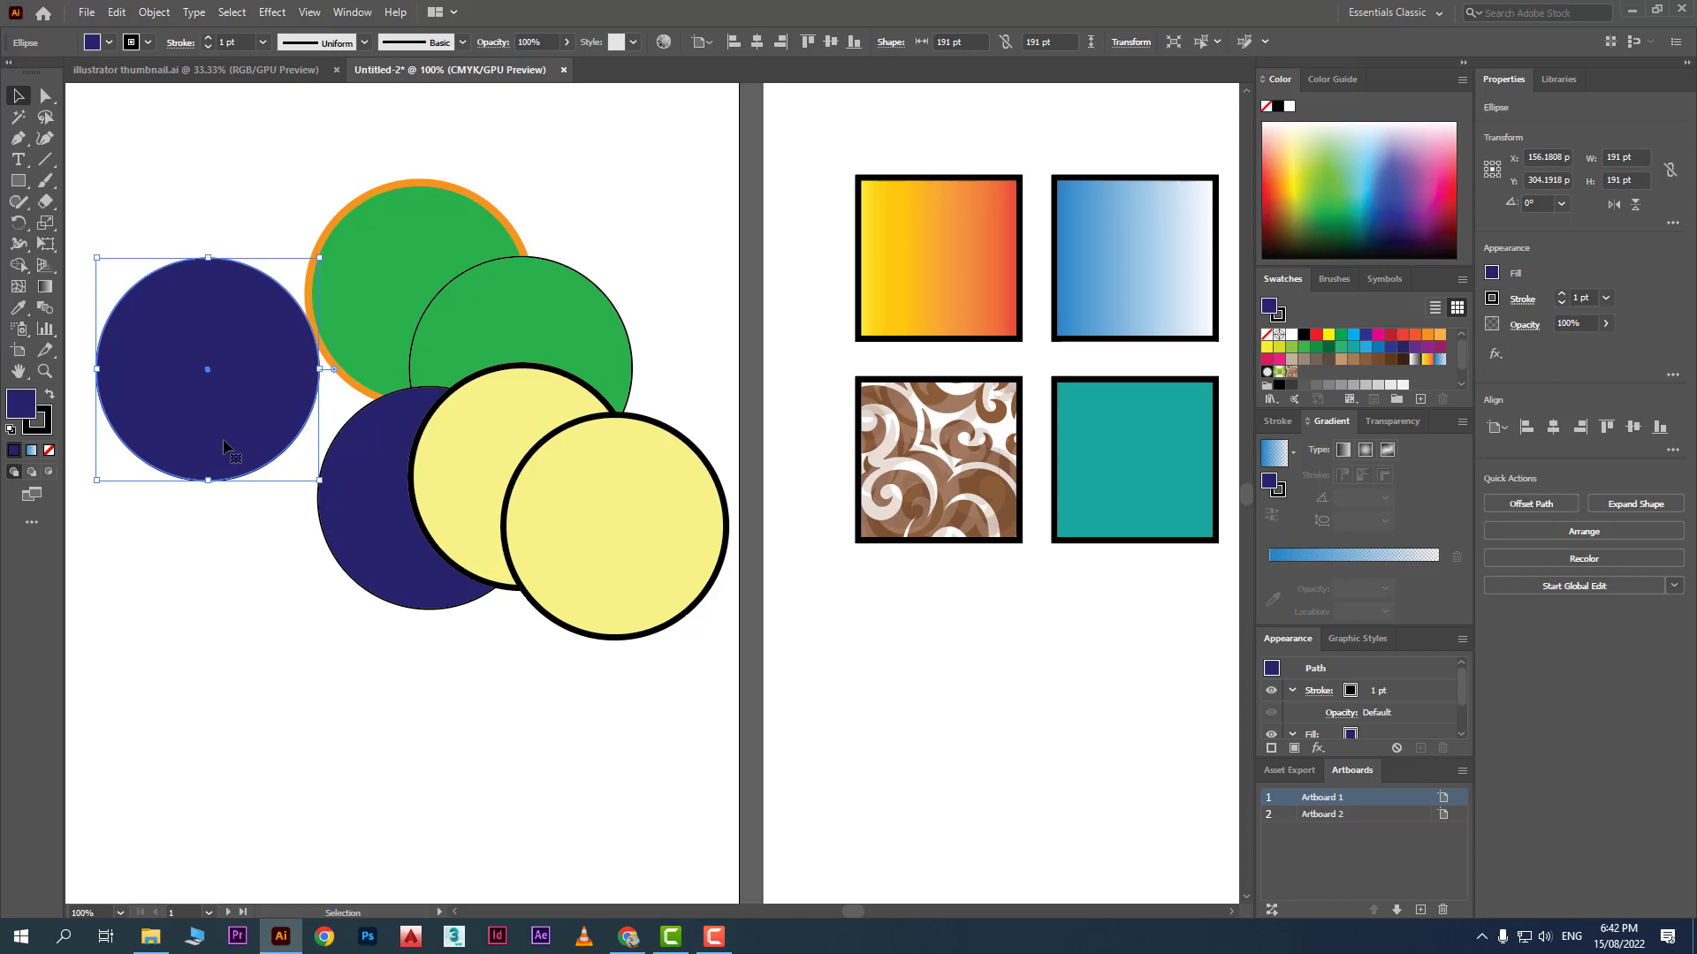
{"action": "left_click_drag", "start_coordinate": [225, 446], "coordinate": [226, 456]}
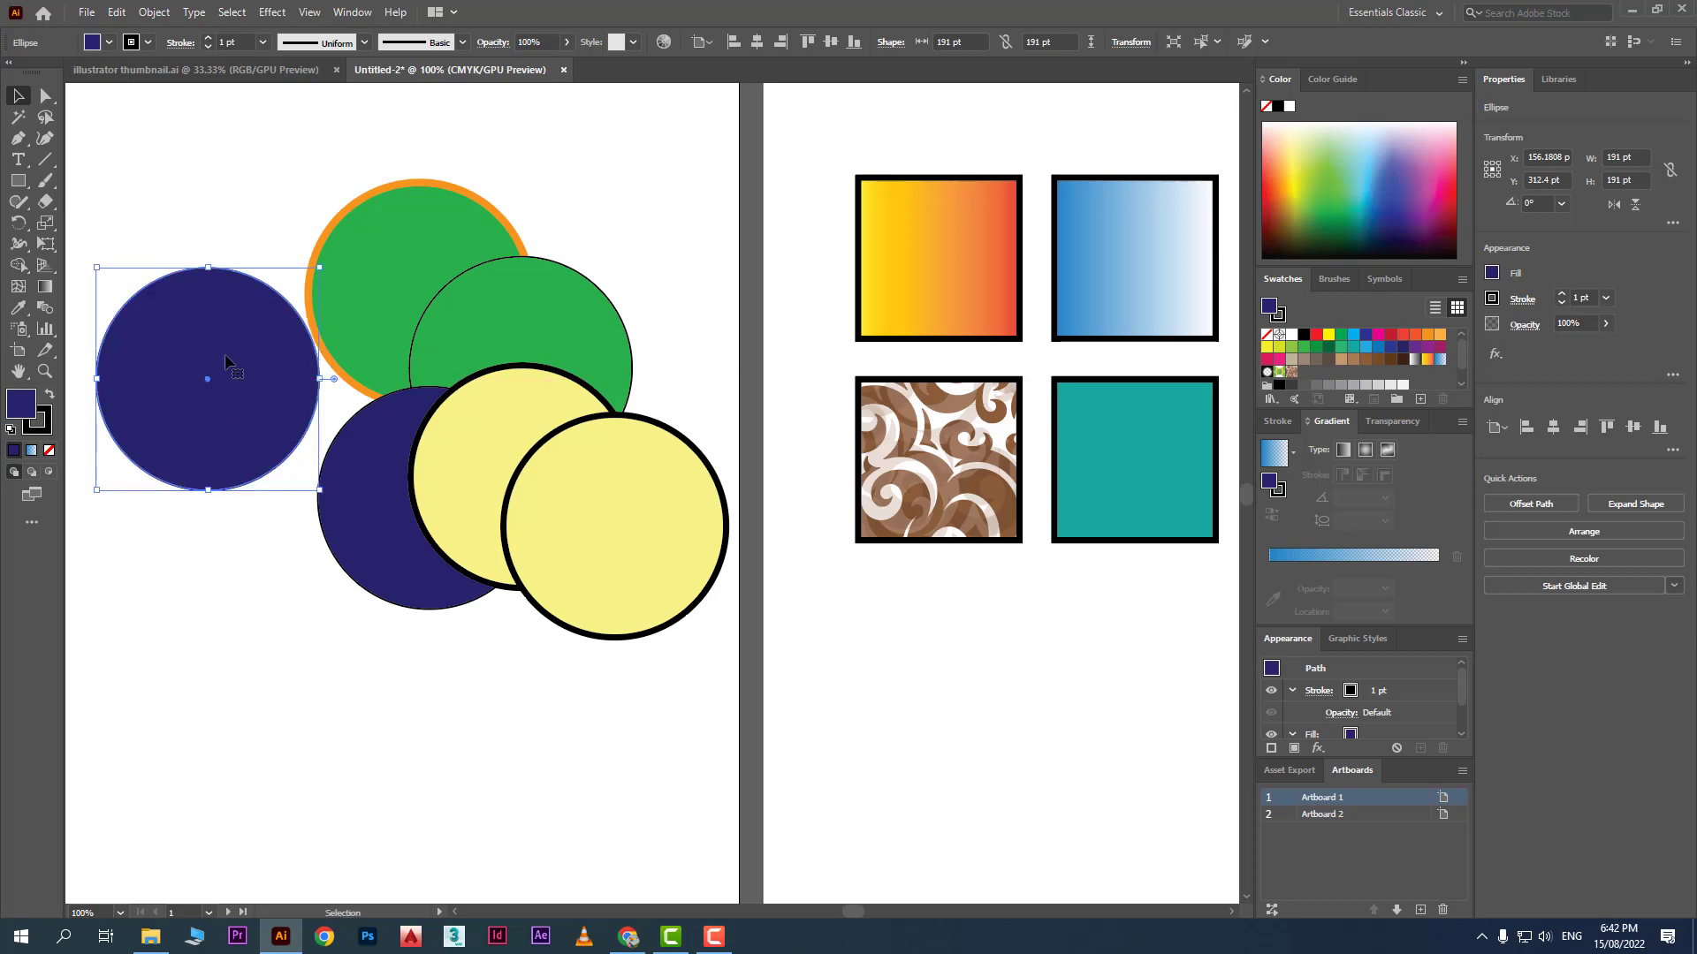
Step: Select all objects with the same Appearance as the dark blue circle, move them down together, and clear the selection
{"action": "left_click", "coordinate": [239, 13]}
{"action": "mouse_move", "coordinate": [411, 181]}
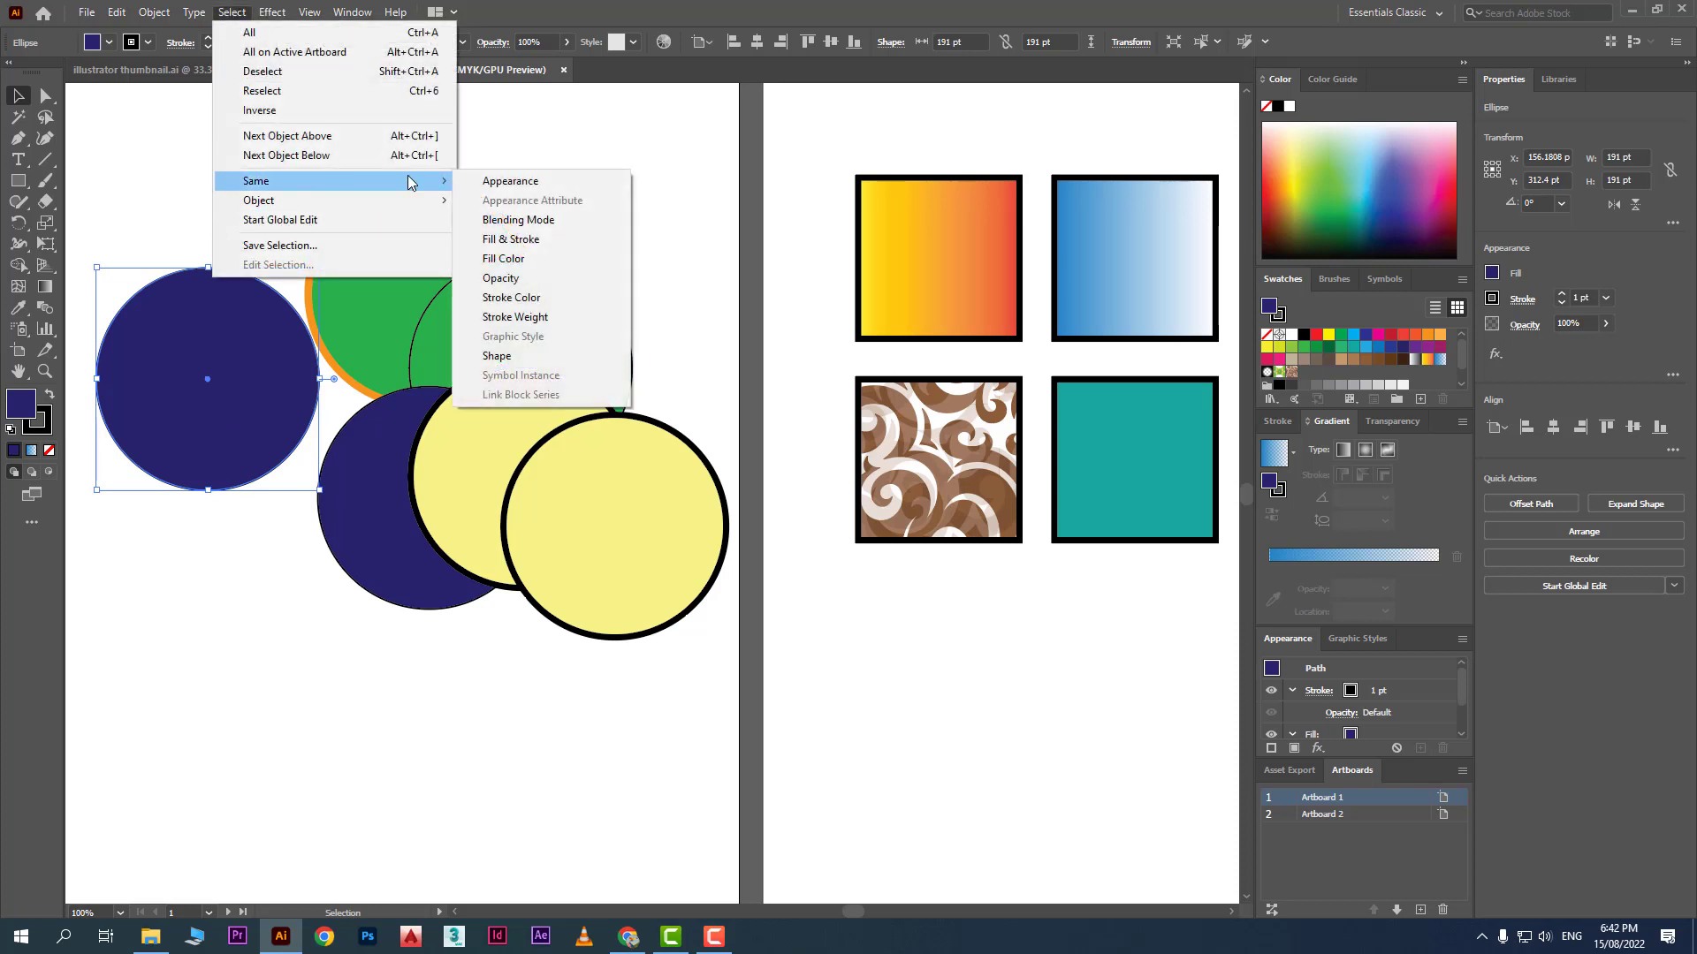
{"action": "left_click", "coordinate": [536, 186]}
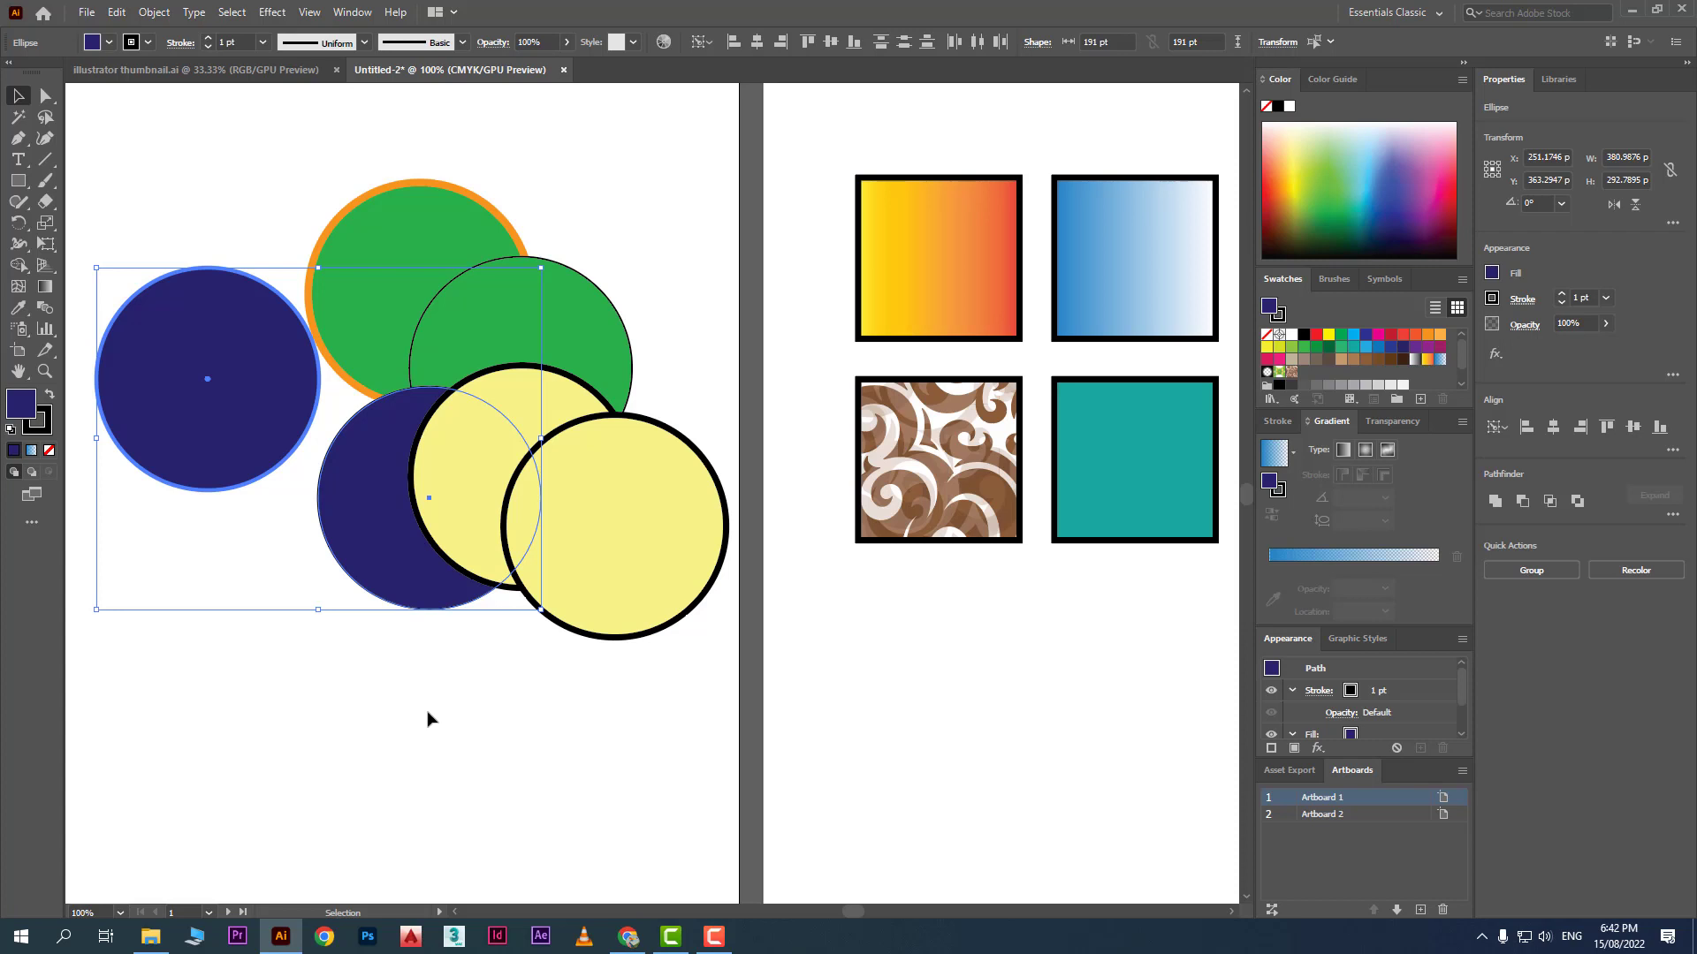
{"action": "left_click_drag", "start_coordinate": [371, 497], "coordinate": [380, 648]}
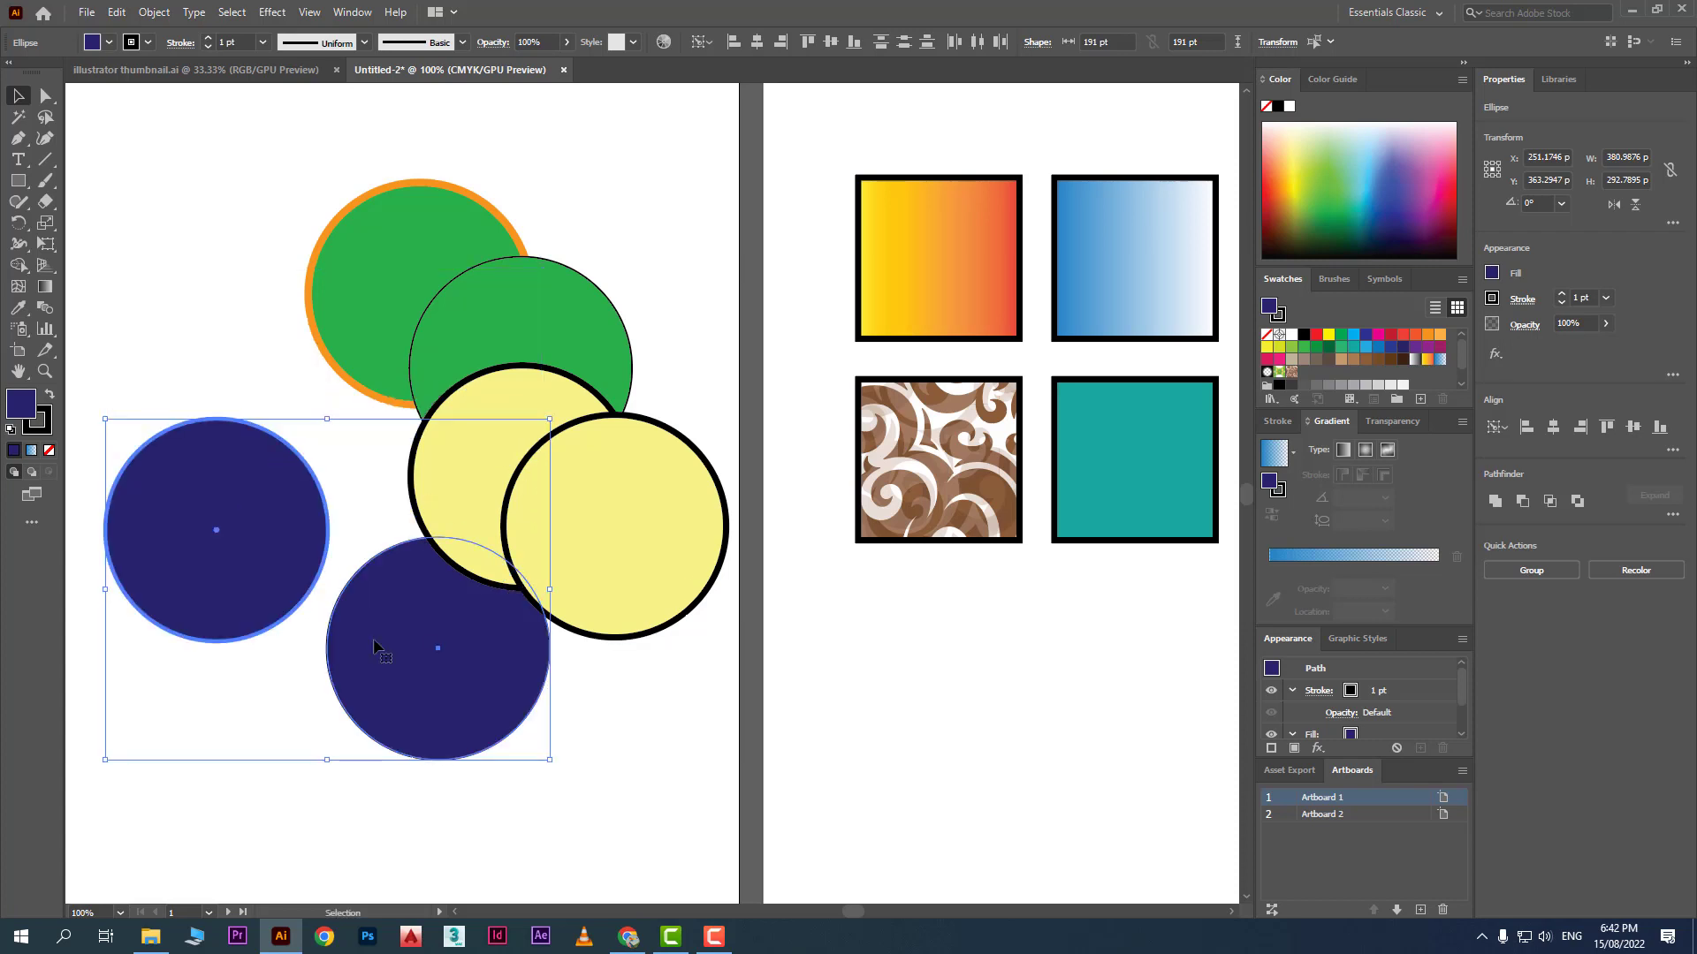
{"action": "left_click", "coordinate": [710, 663]}
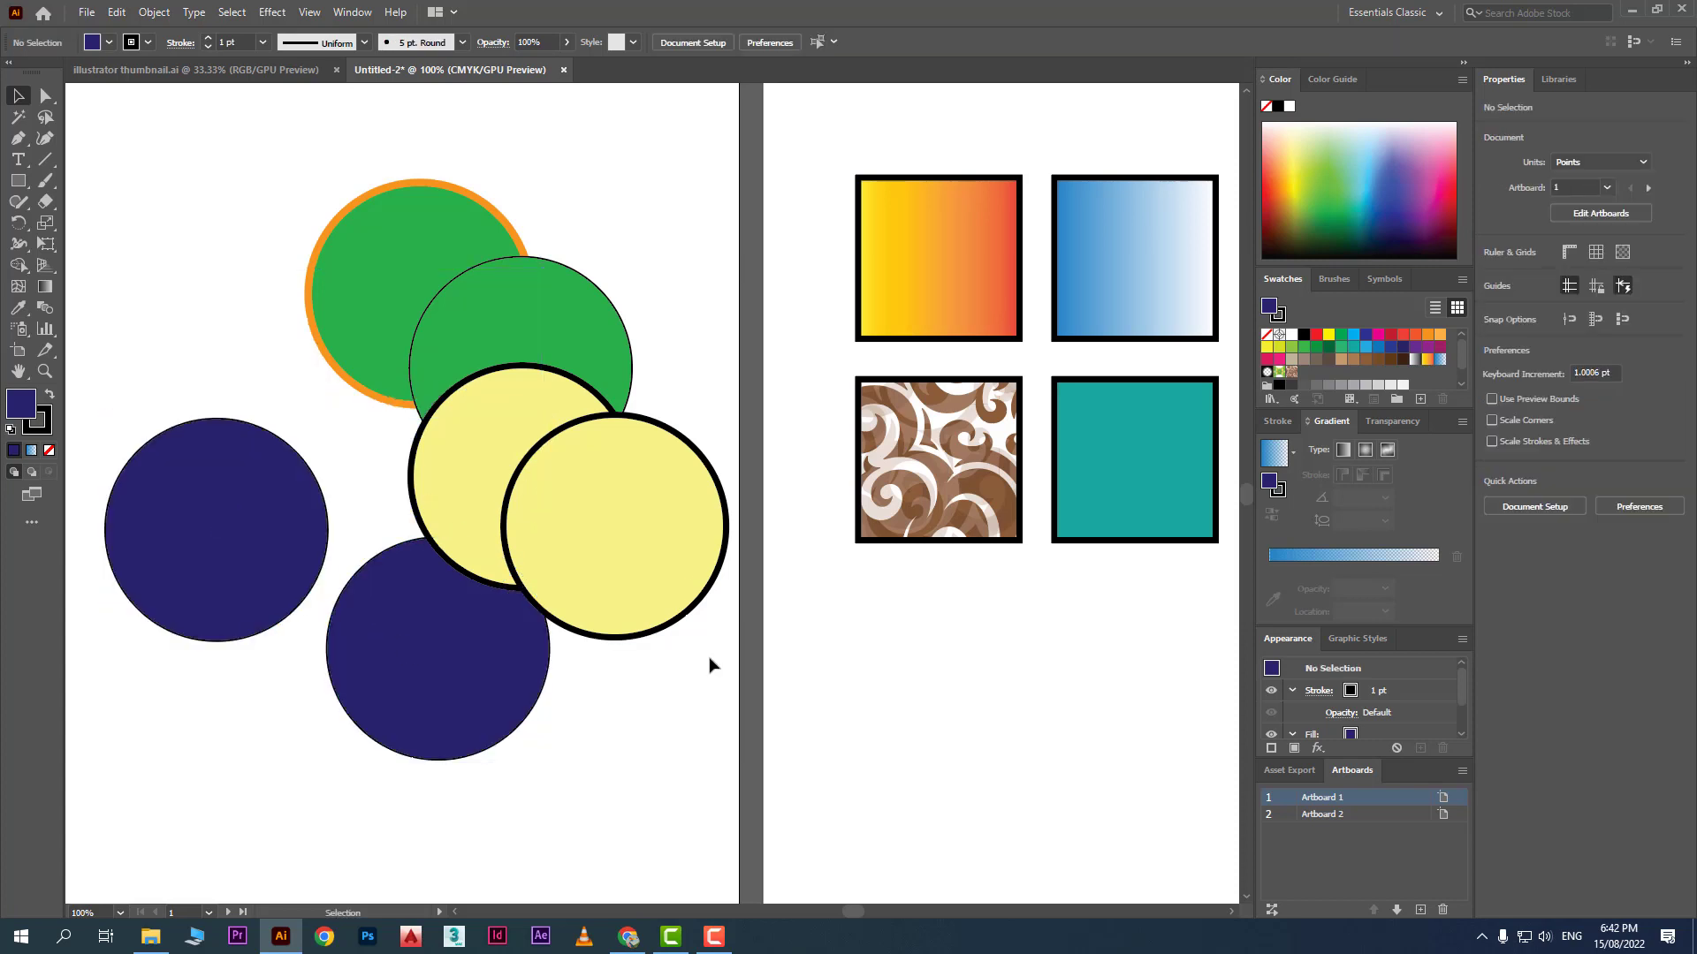
Step: Select the front yellow circle and extend the selection to all objects with the same Fill Color
{"action": "left_click", "coordinate": [420, 237]}
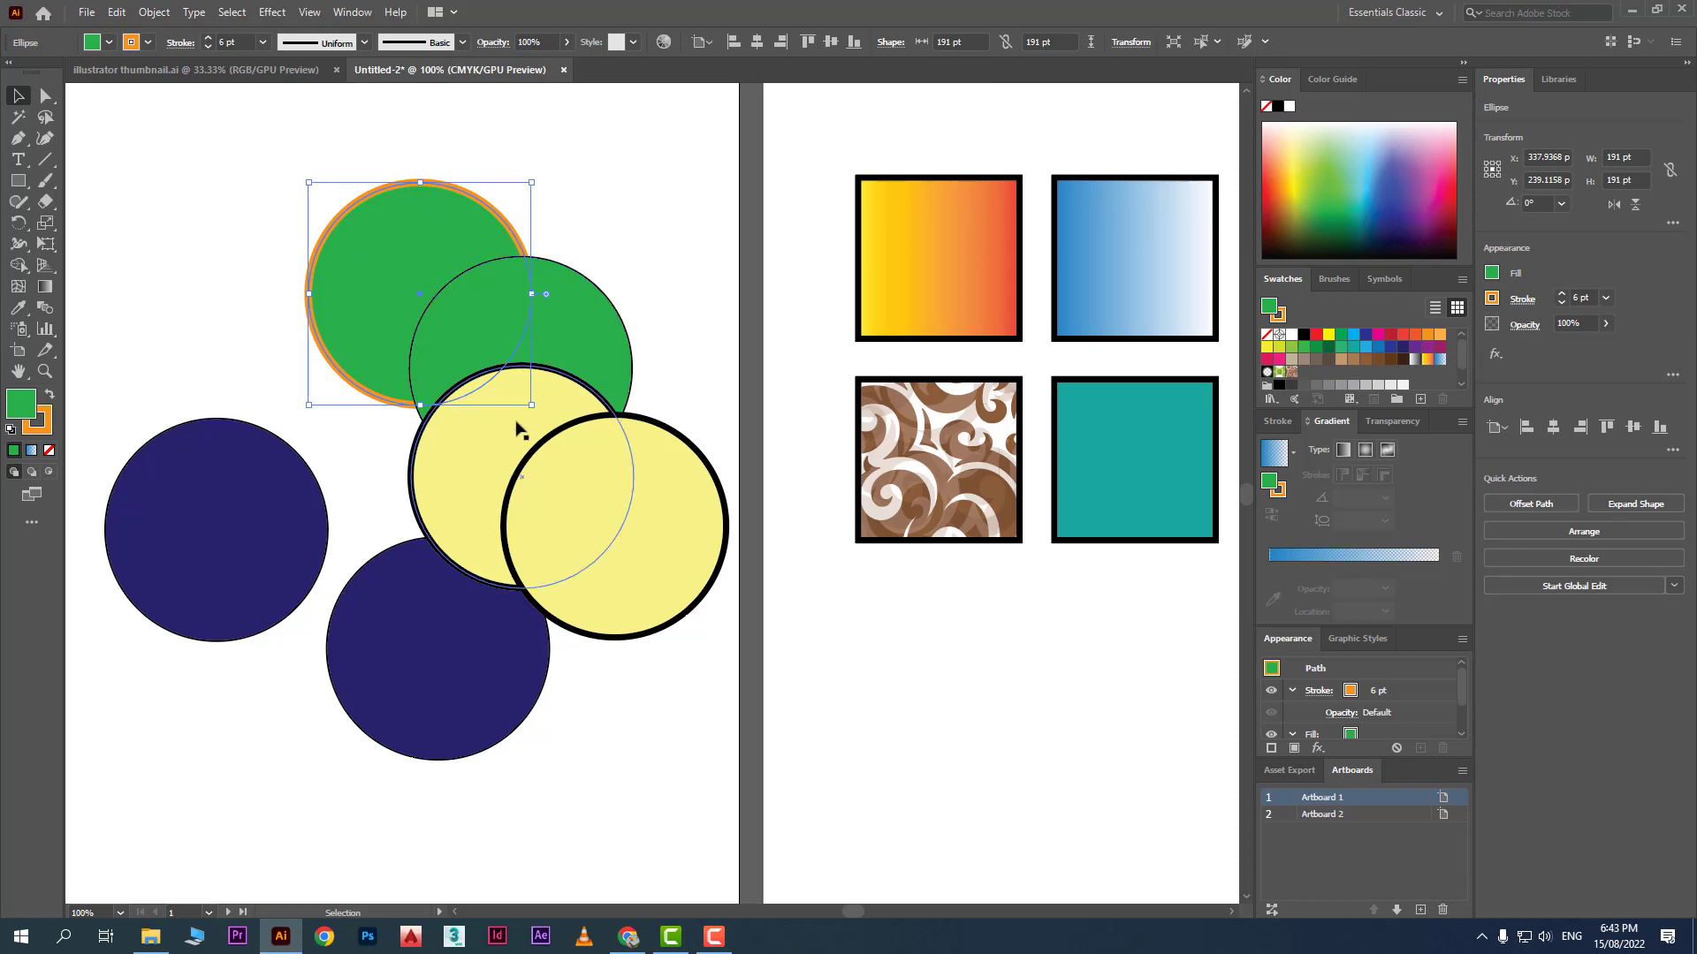
{"action": "left_click", "coordinate": [666, 454]}
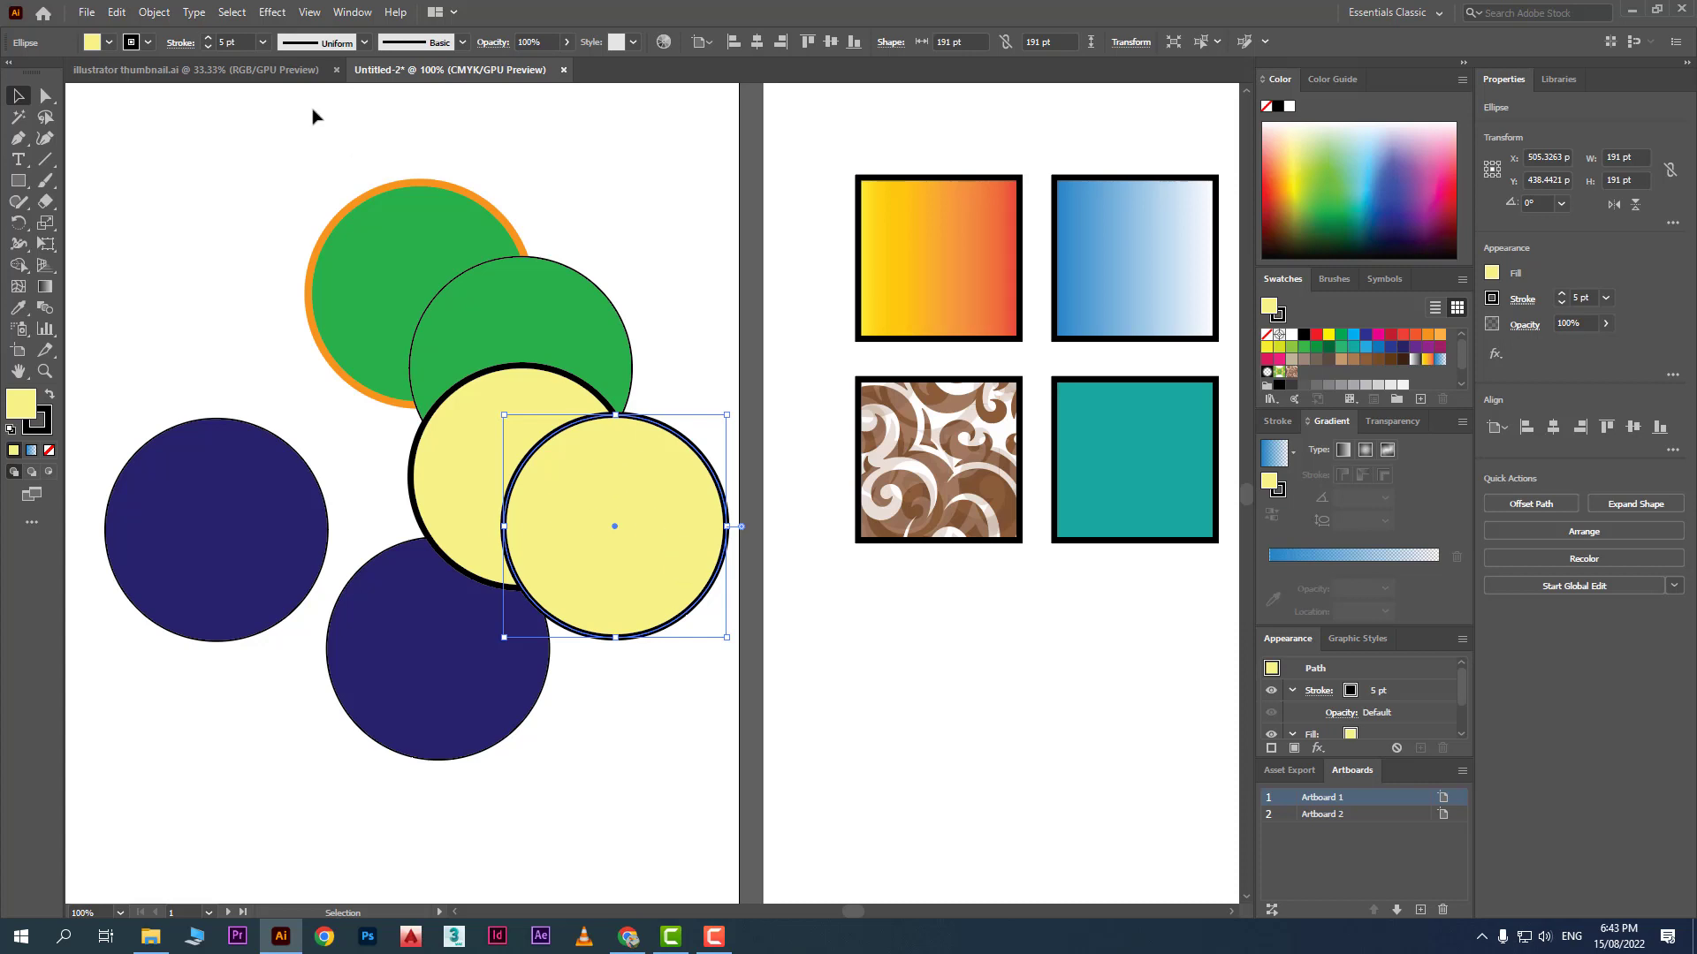
{"action": "left_click", "coordinate": [221, 12]}
{"action": "mouse_move", "coordinate": [384, 180]}
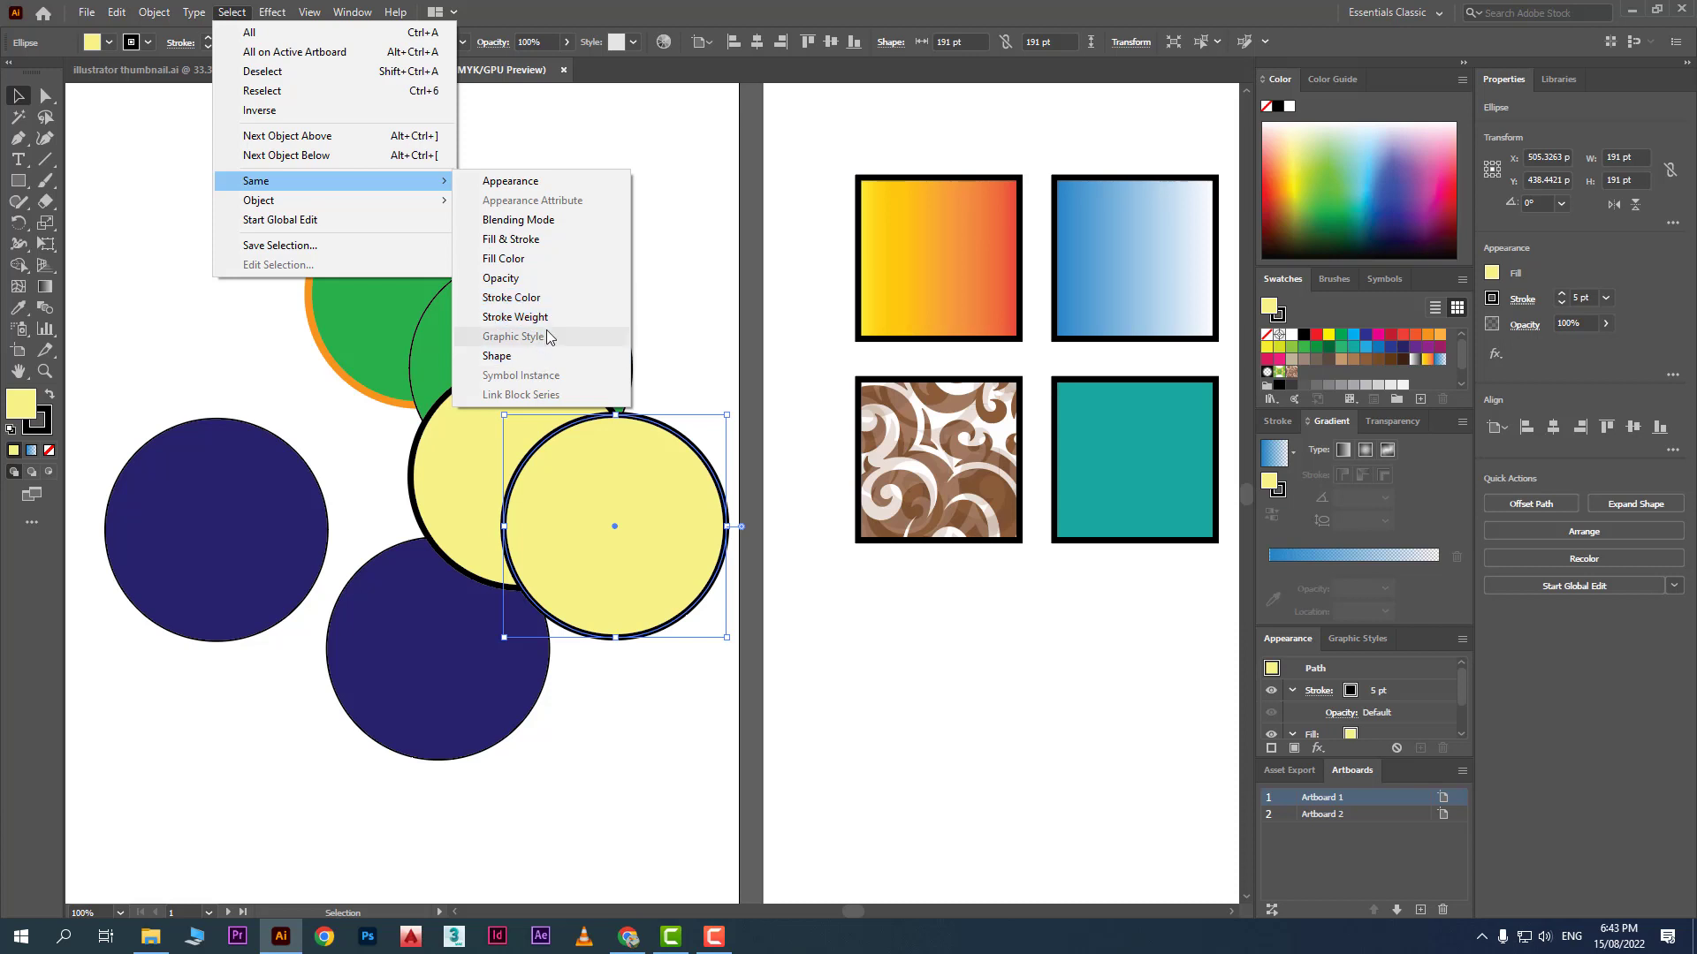
{"action": "left_click", "coordinate": [555, 258]}
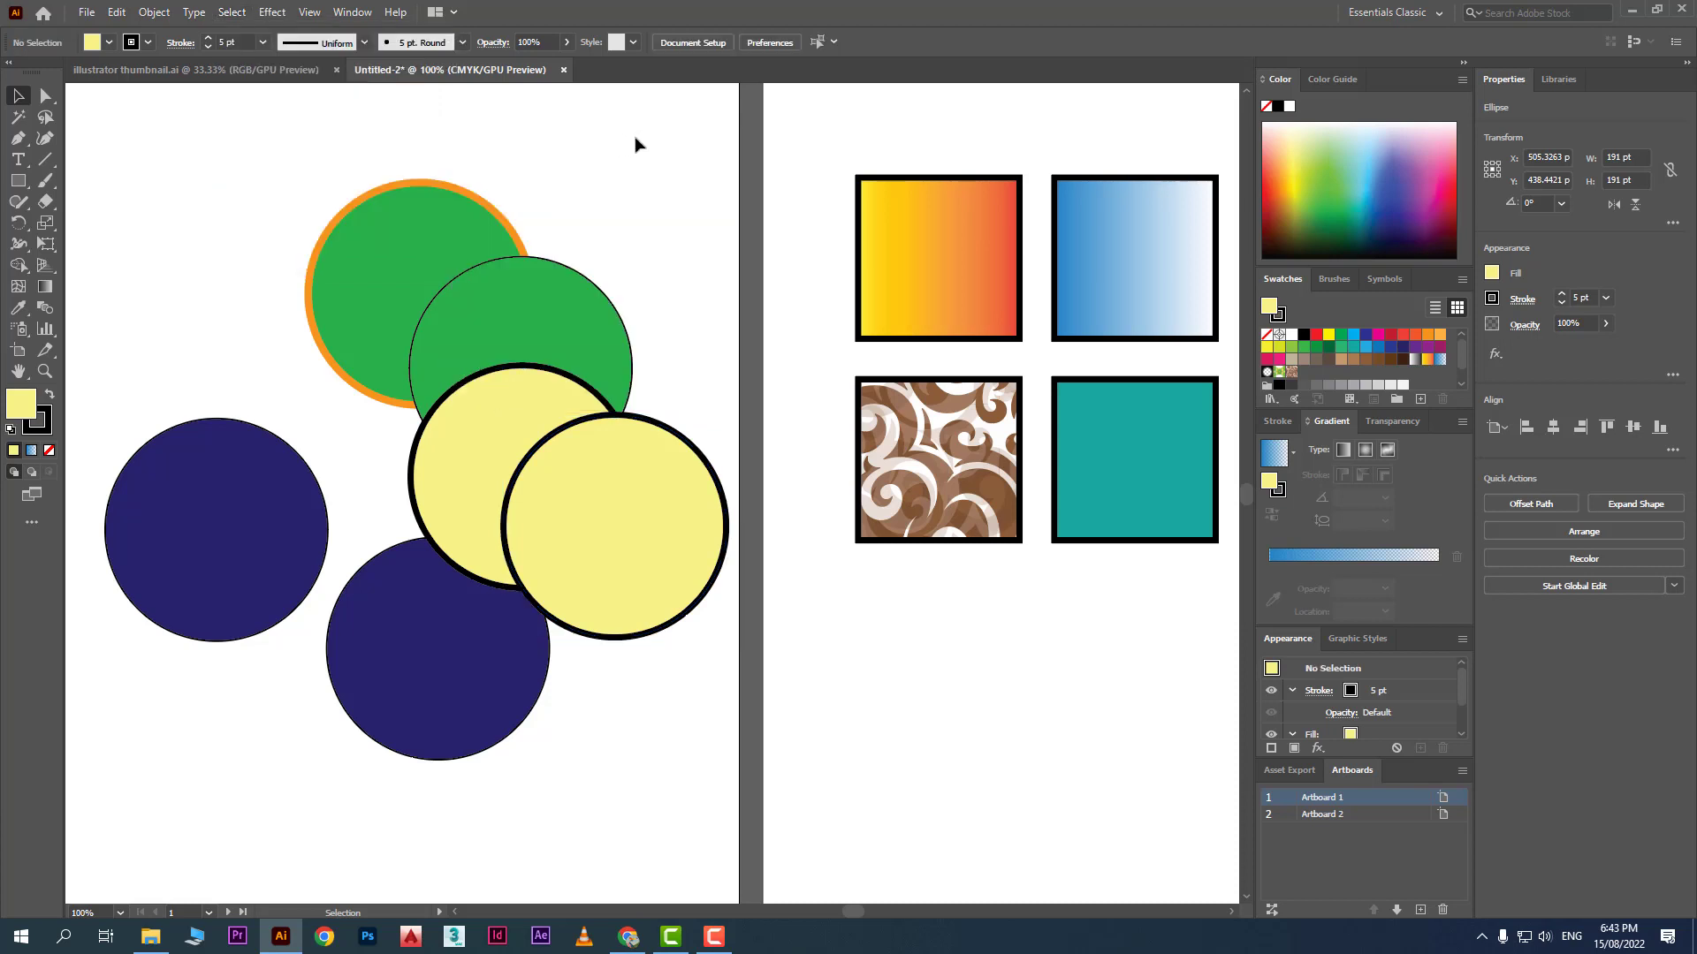
Step: Spread the two green circles apart above the yellow ones and clear the selection
{"action": "left_click_drag", "start_coordinate": [545, 278], "coordinate": [632, 163]}
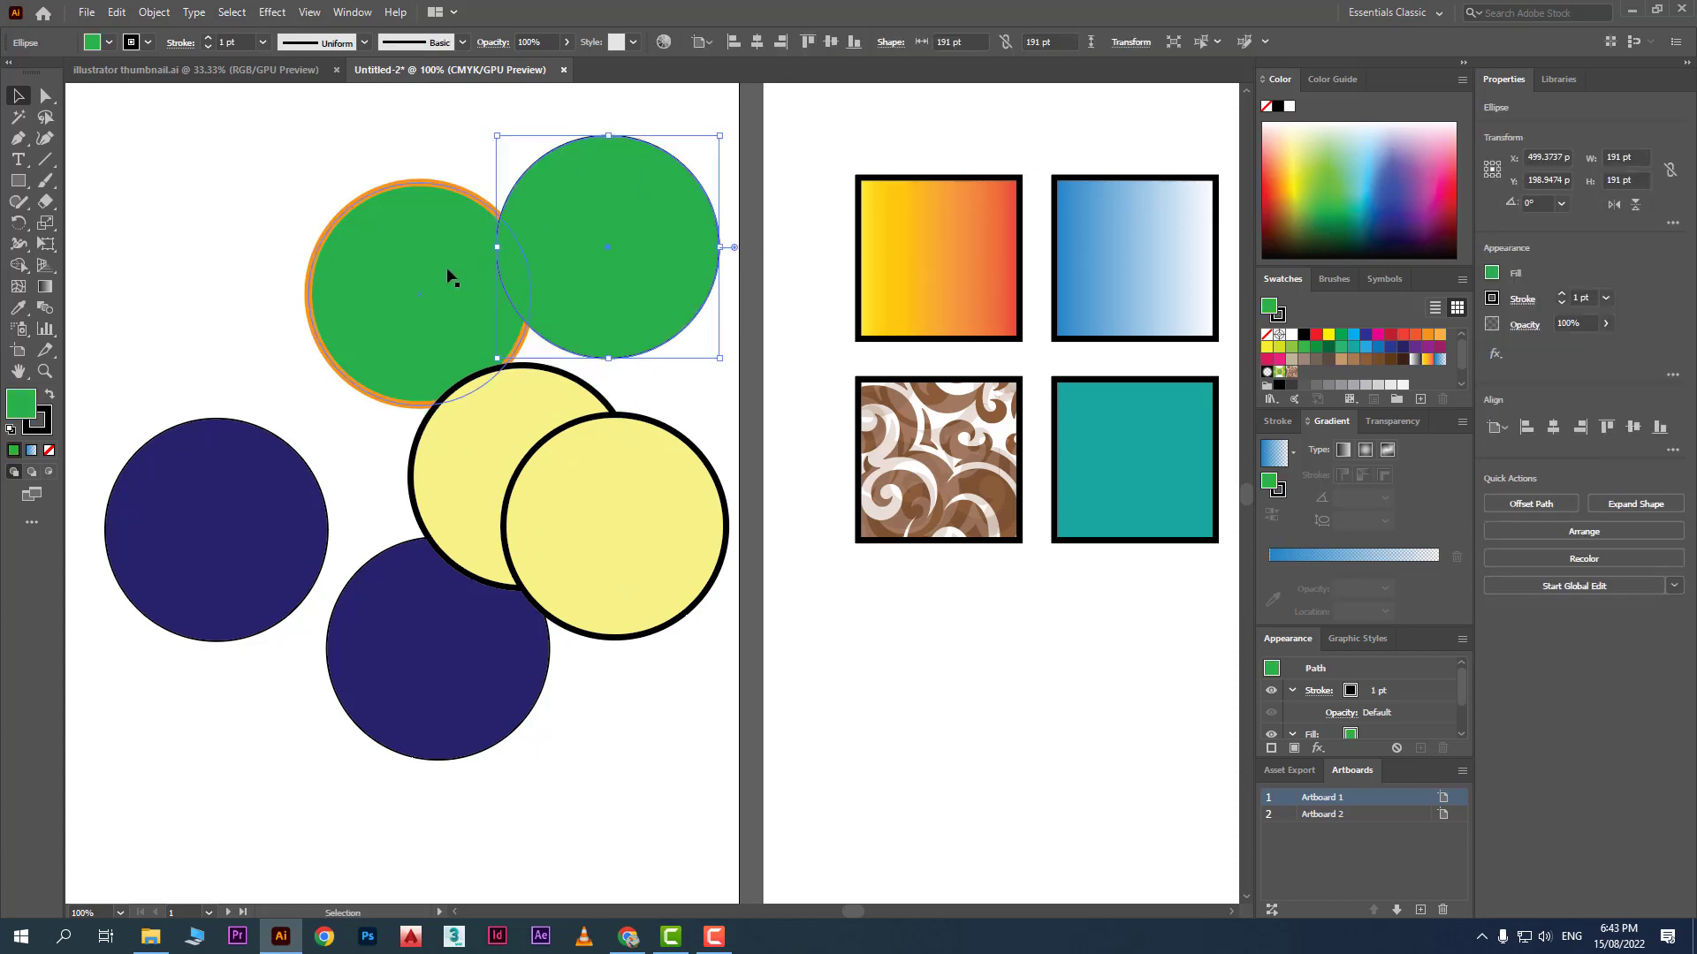
{"action": "left_click_drag", "start_coordinate": [451, 272], "coordinate": [426, 218]}
{"action": "left_click_drag", "start_coordinate": [660, 266], "coordinate": [697, 265]}
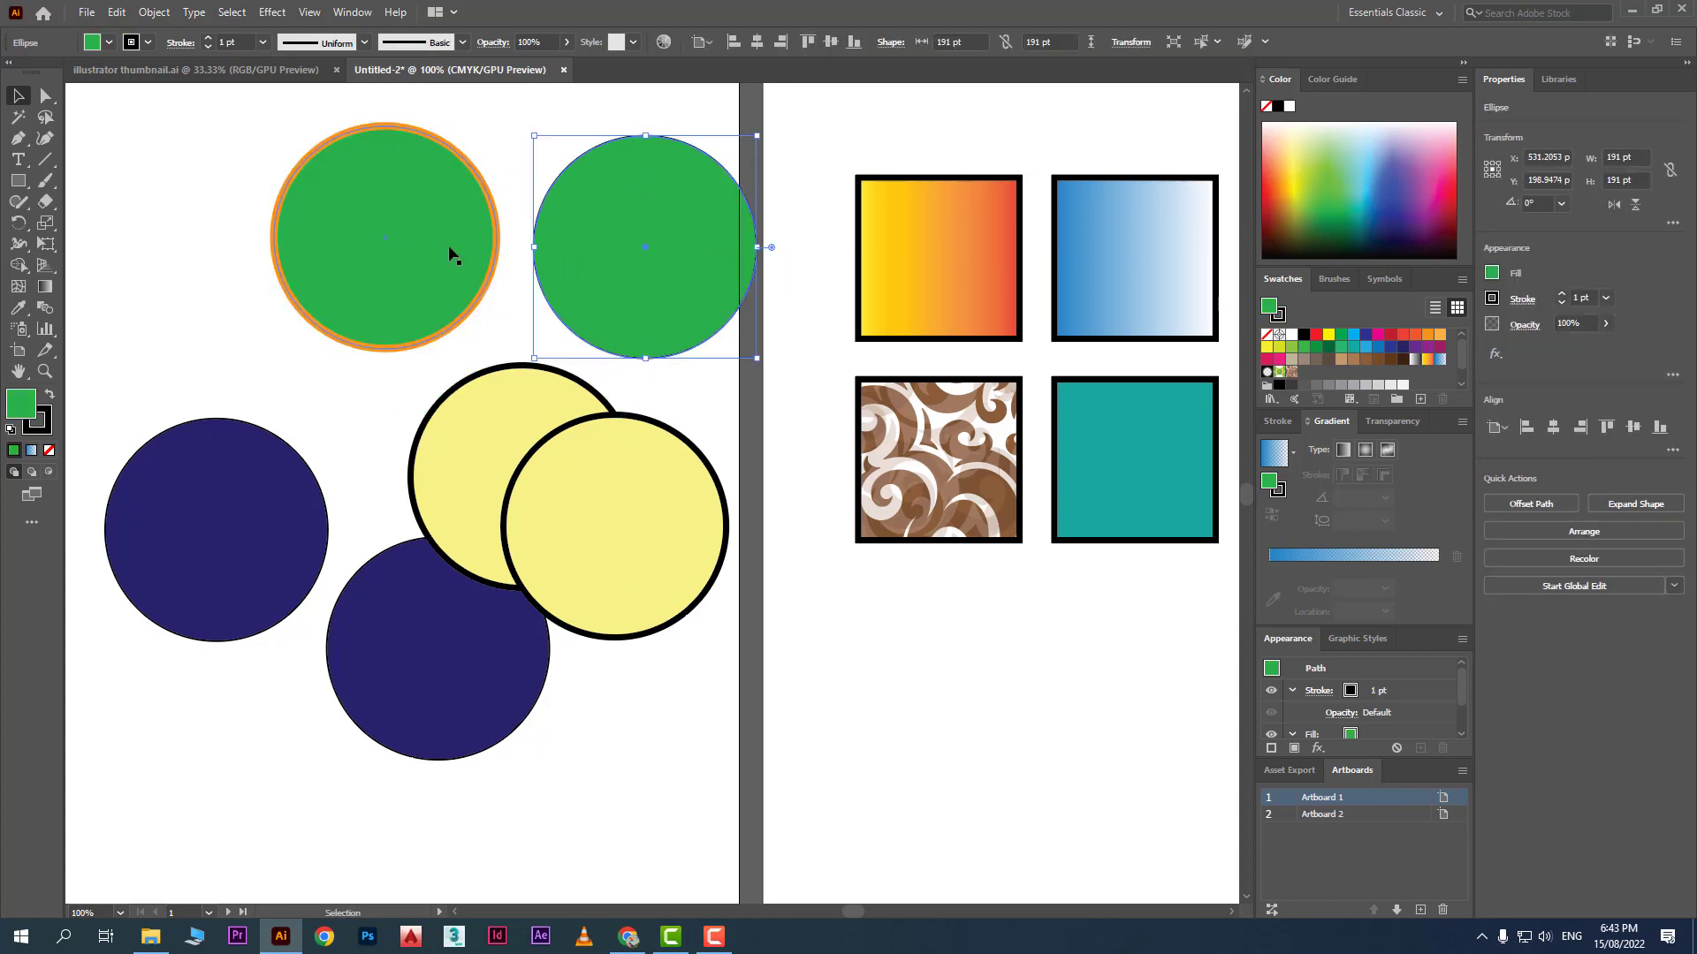
{"action": "left_click", "coordinate": [231, 257]}
Step: Select all objects with the same Fill Color as the thin-outlined green circle and move both green circles left together
{"action": "left_click", "coordinate": [564, 264]}
{"action": "left_click", "coordinate": [235, 12]}
{"action": "mouse_move", "coordinate": [421, 184]}
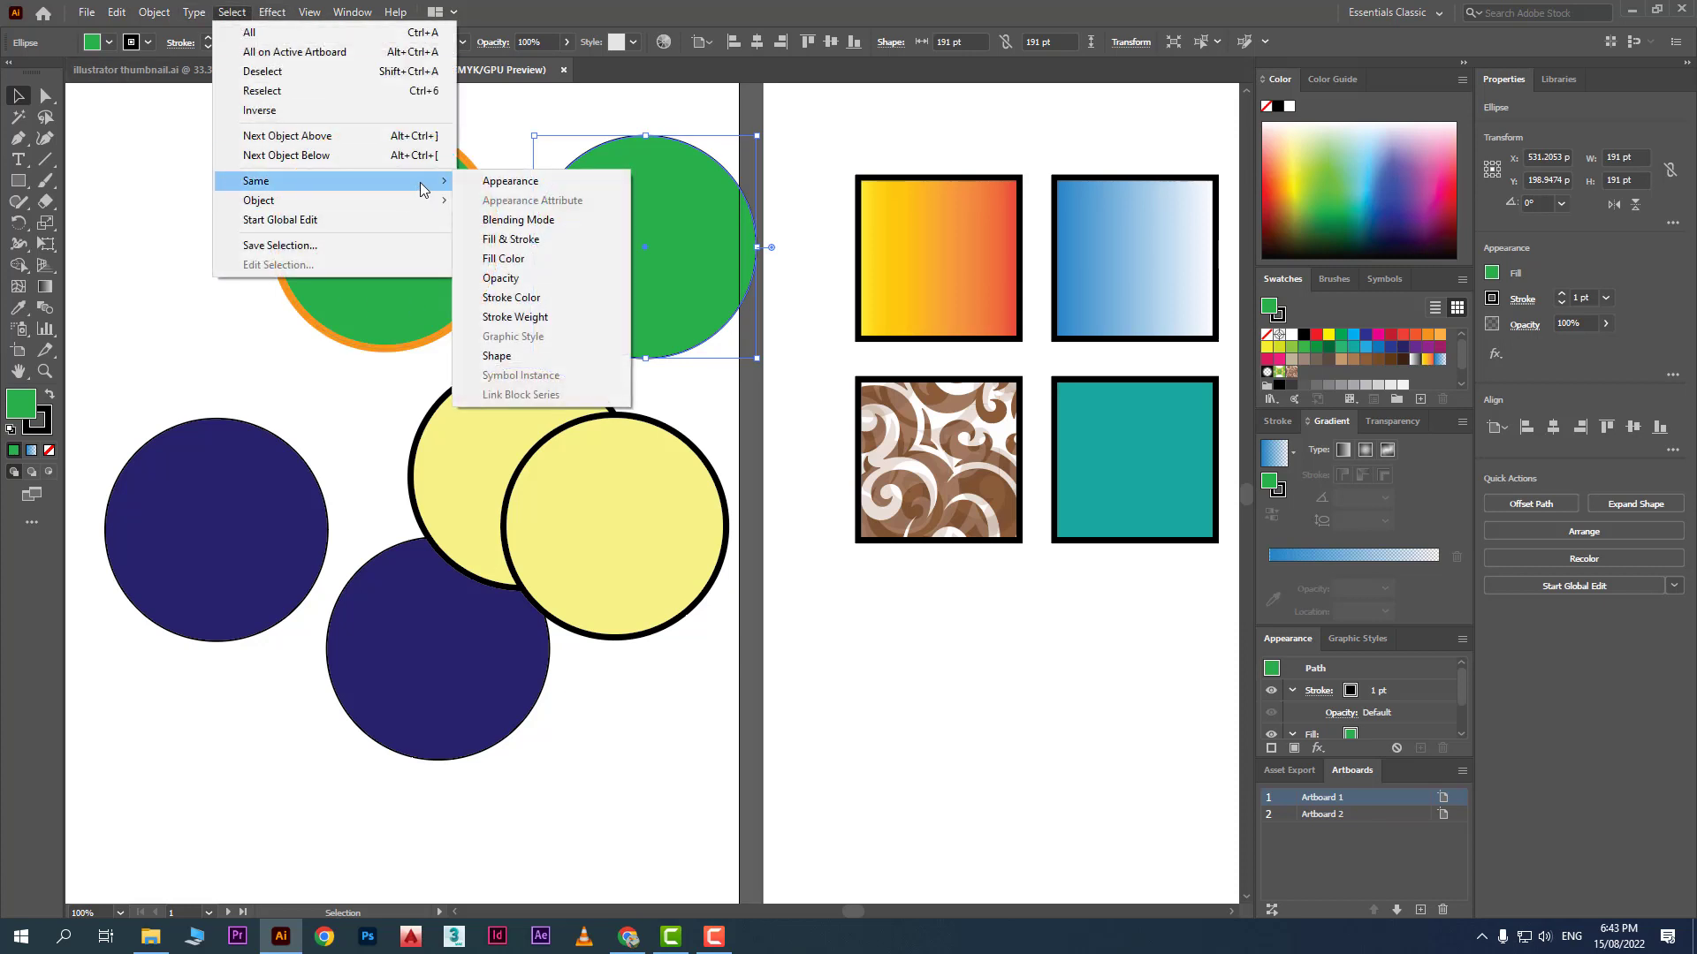
{"action": "left_click", "coordinate": [577, 257]}
{"action": "left_click_drag", "start_coordinate": [633, 238], "coordinate": [529, 236]}
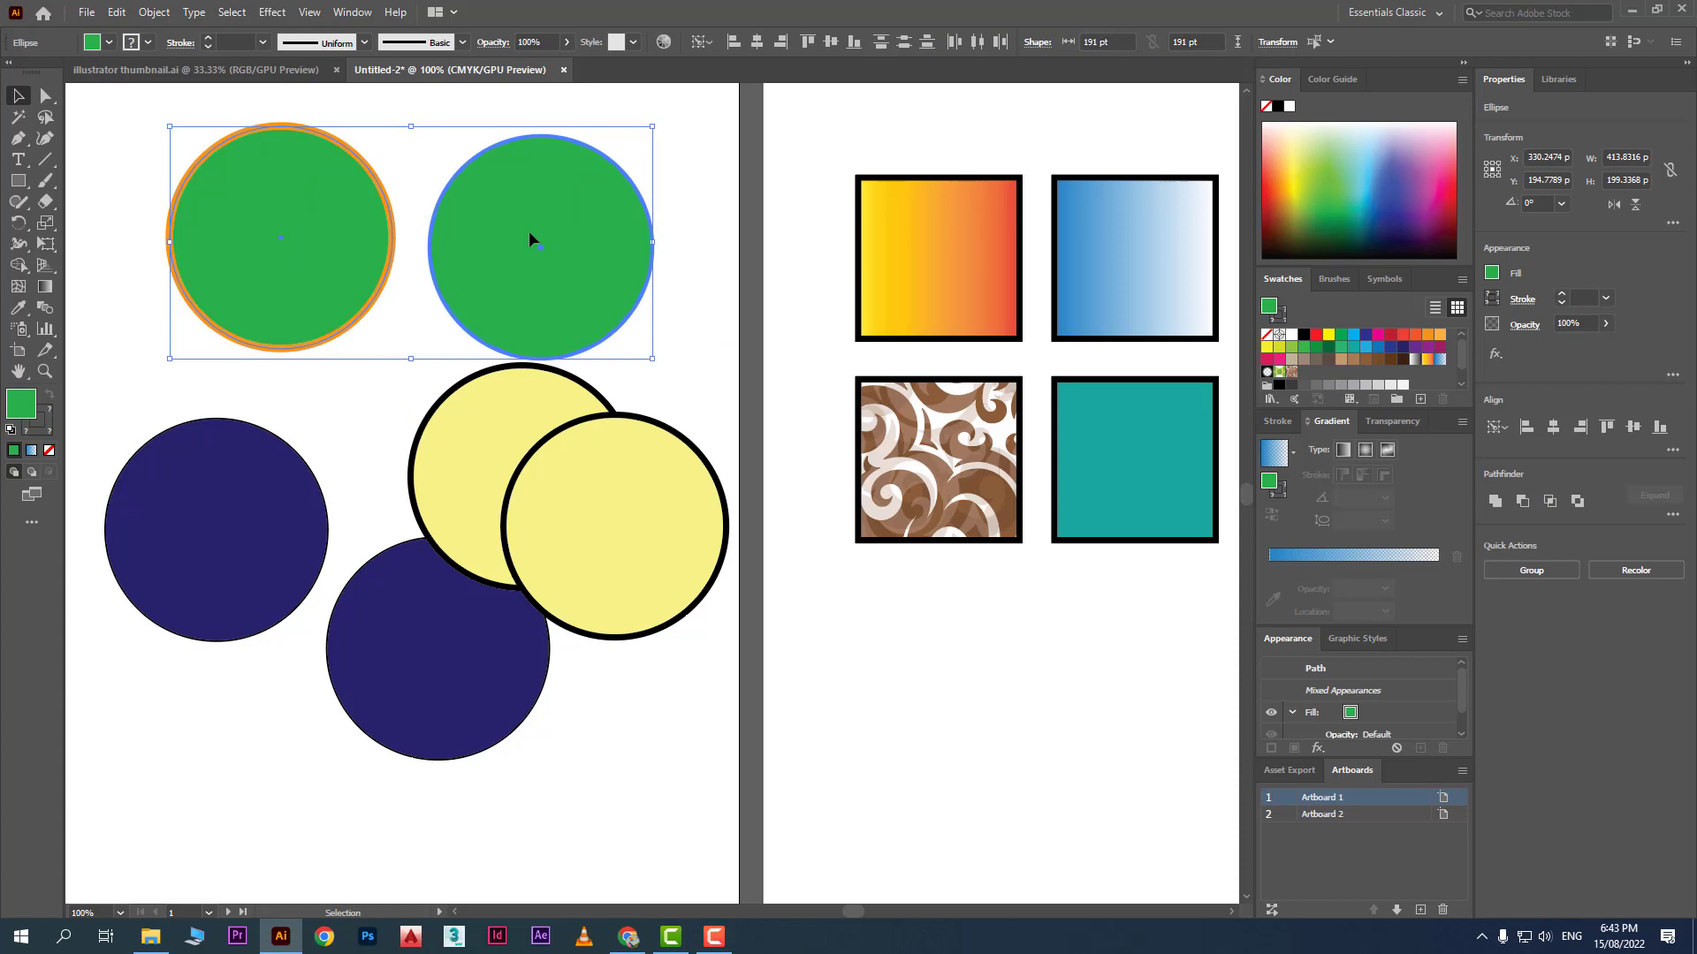
Step: Recolor both green circles with the purple swatch, shift them slightly up and right, and clear the selection
{"action": "left_click", "coordinate": [1353, 347]}
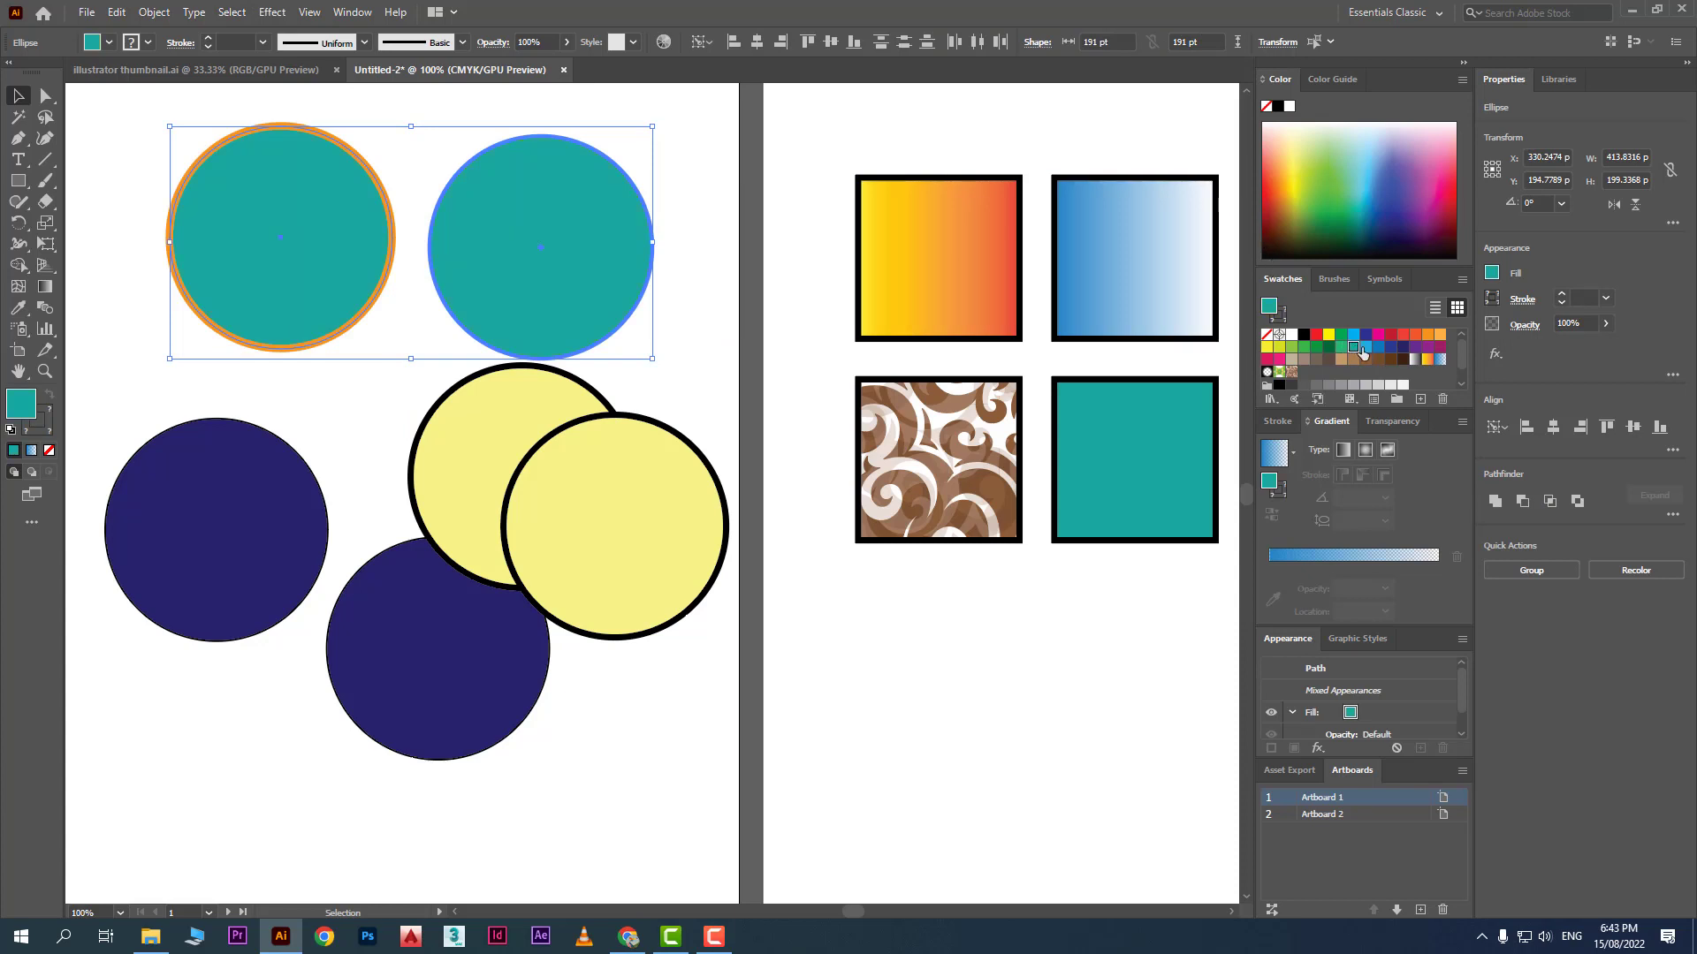
{"action": "left_click", "coordinate": [1392, 347]}
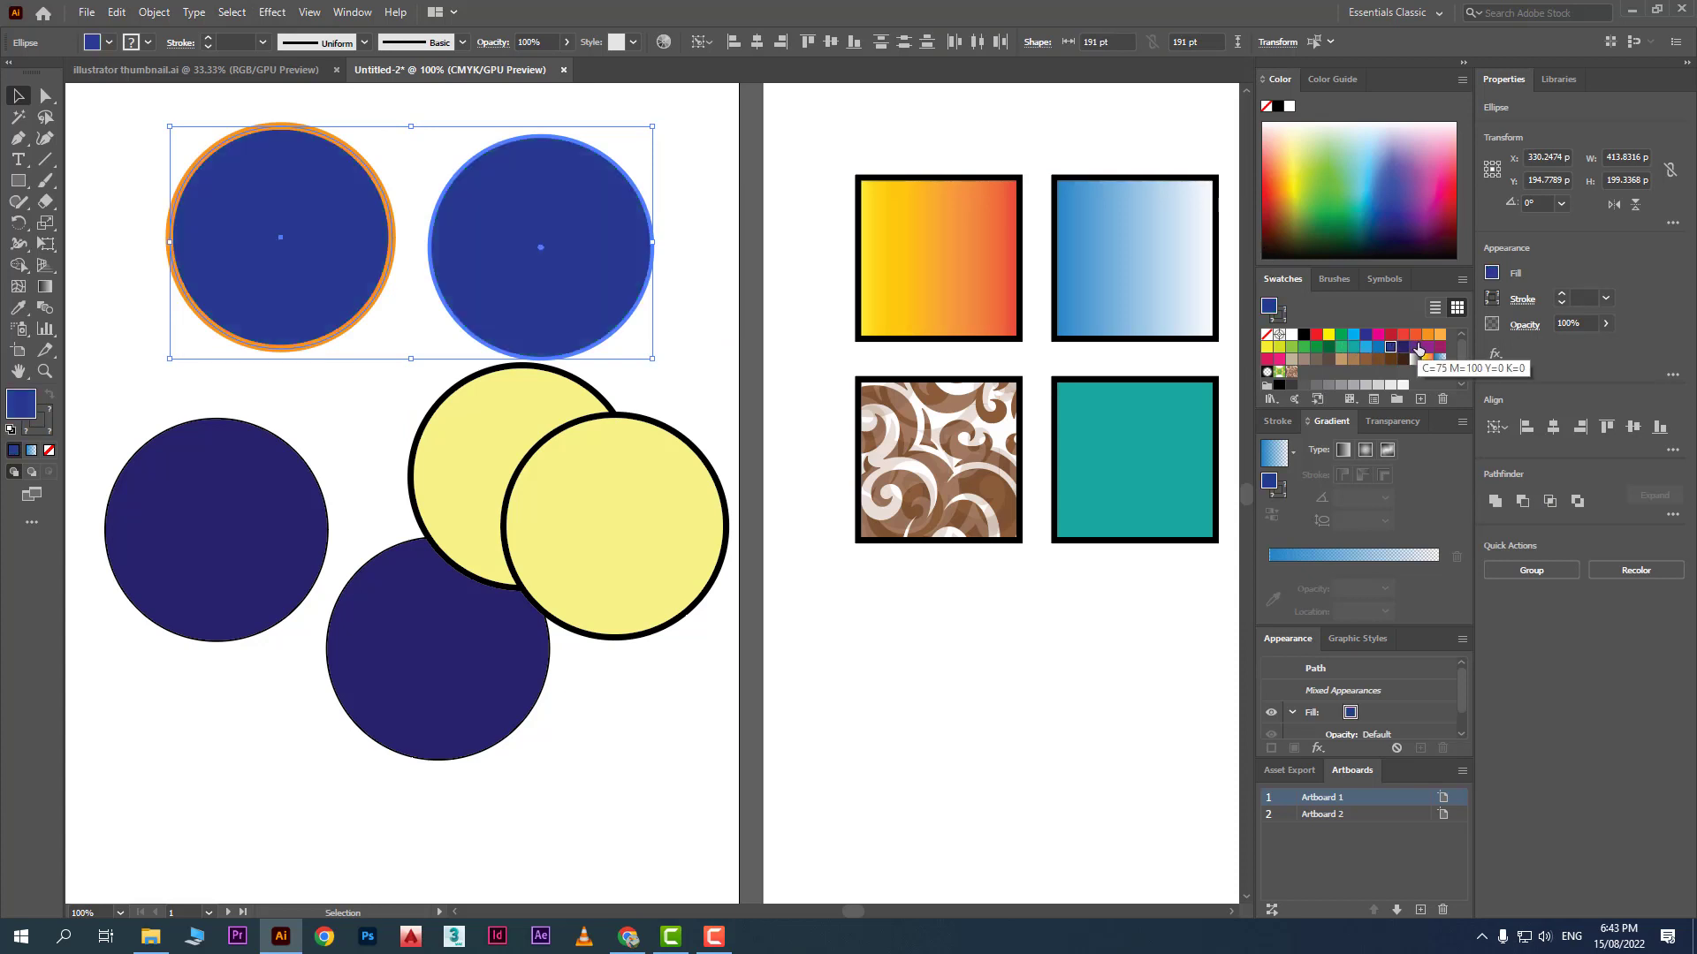
{"action": "left_click", "coordinate": [1428, 347]}
{"action": "left_click_drag", "start_coordinate": [486, 236], "coordinate": [508, 203]}
{"action": "left_click_drag", "start_coordinate": [363, 181], "coordinate": [361, 209]}
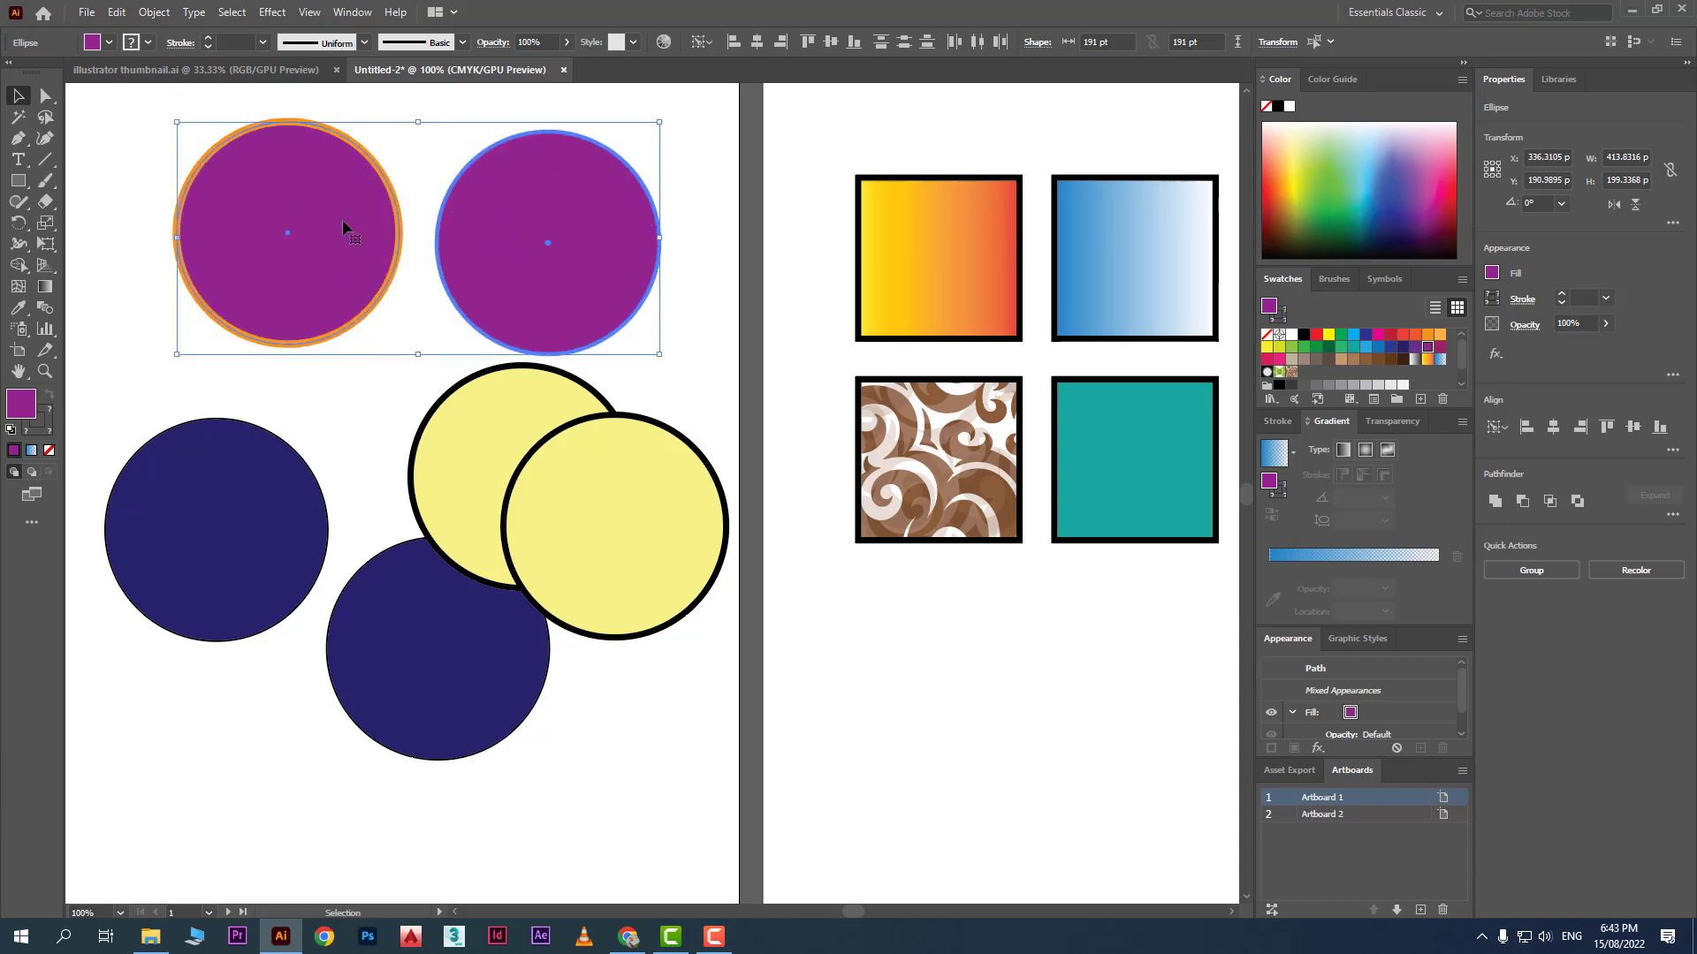
{"action": "left_click", "coordinate": [336, 395]}
Step: Select all objects with the same Fill & Stroke as the thin-outlined purple circle and move the selection slightly up
{"action": "left_click", "coordinate": [439, 242]}
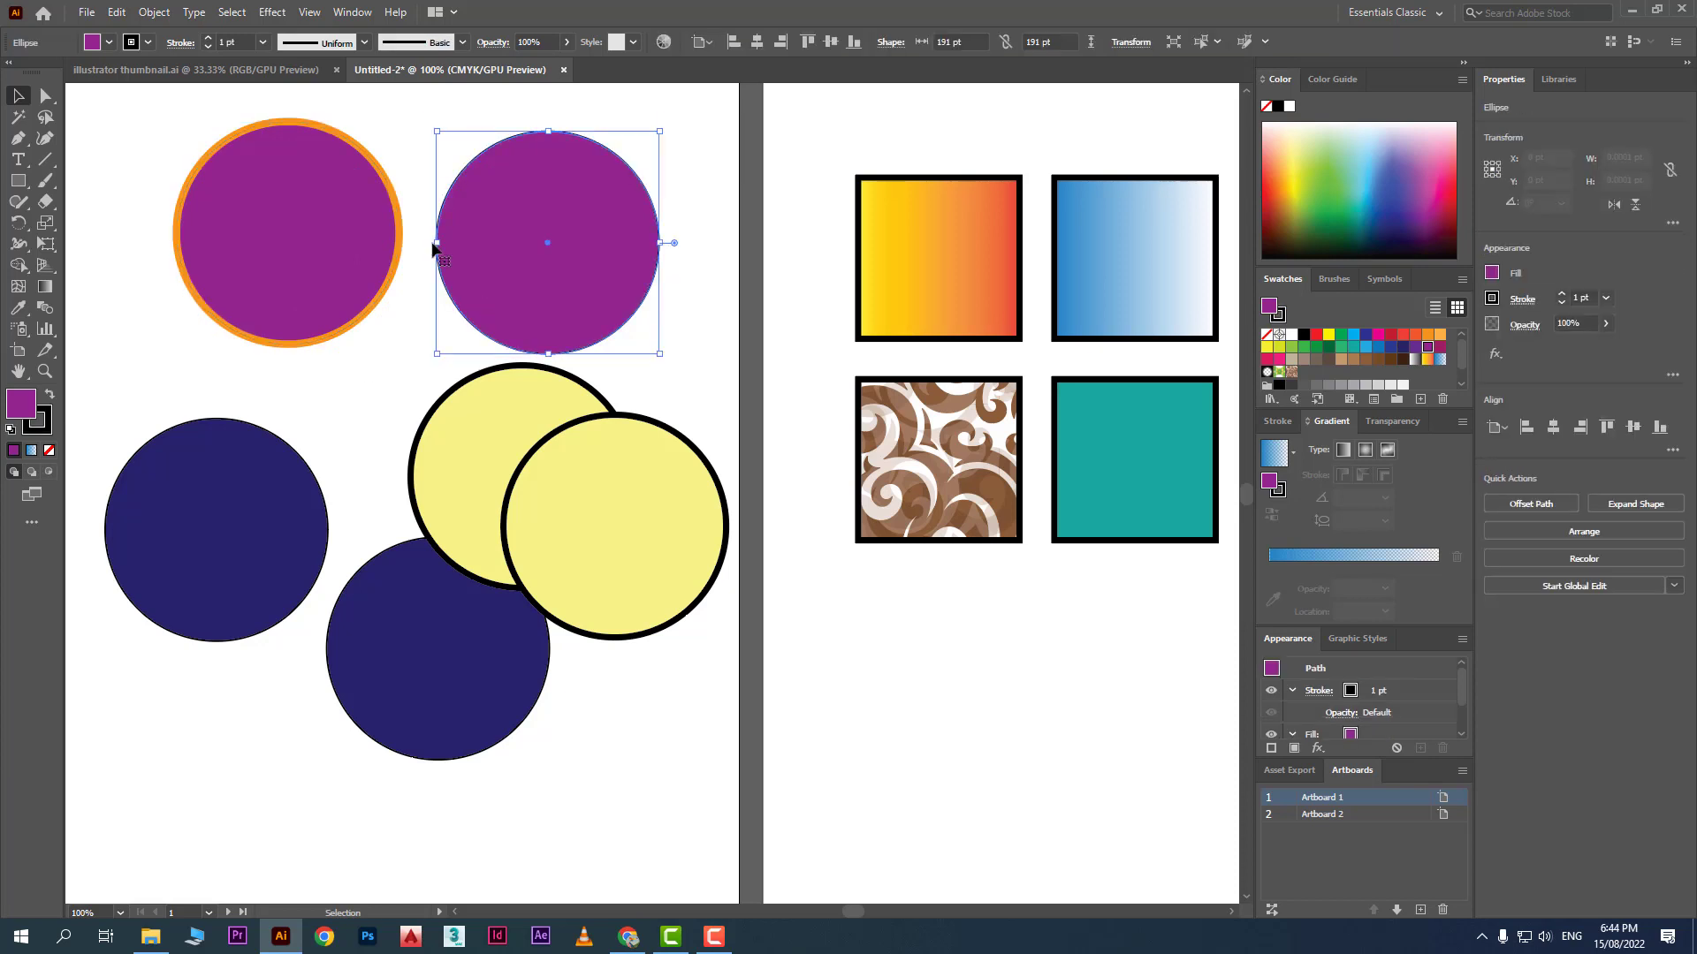
{"action": "left_click", "coordinate": [271, 13]}
{"action": "mouse_move", "coordinate": [231, 13]}
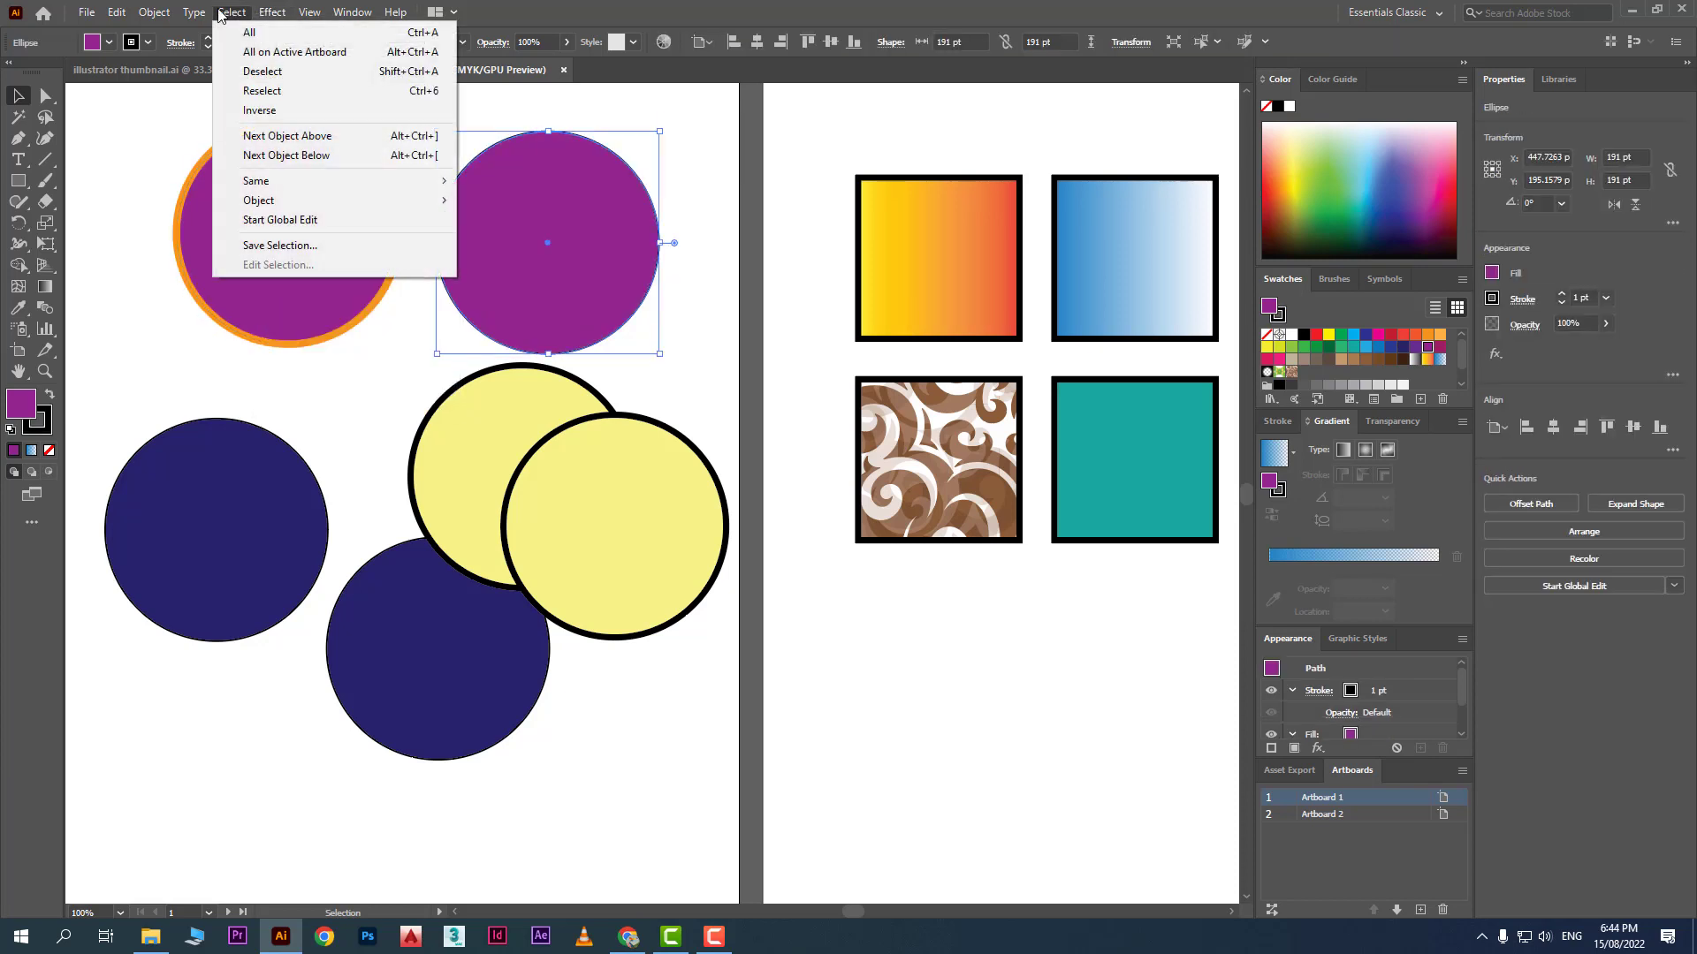
{"action": "mouse_move", "coordinate": [419, 187]}
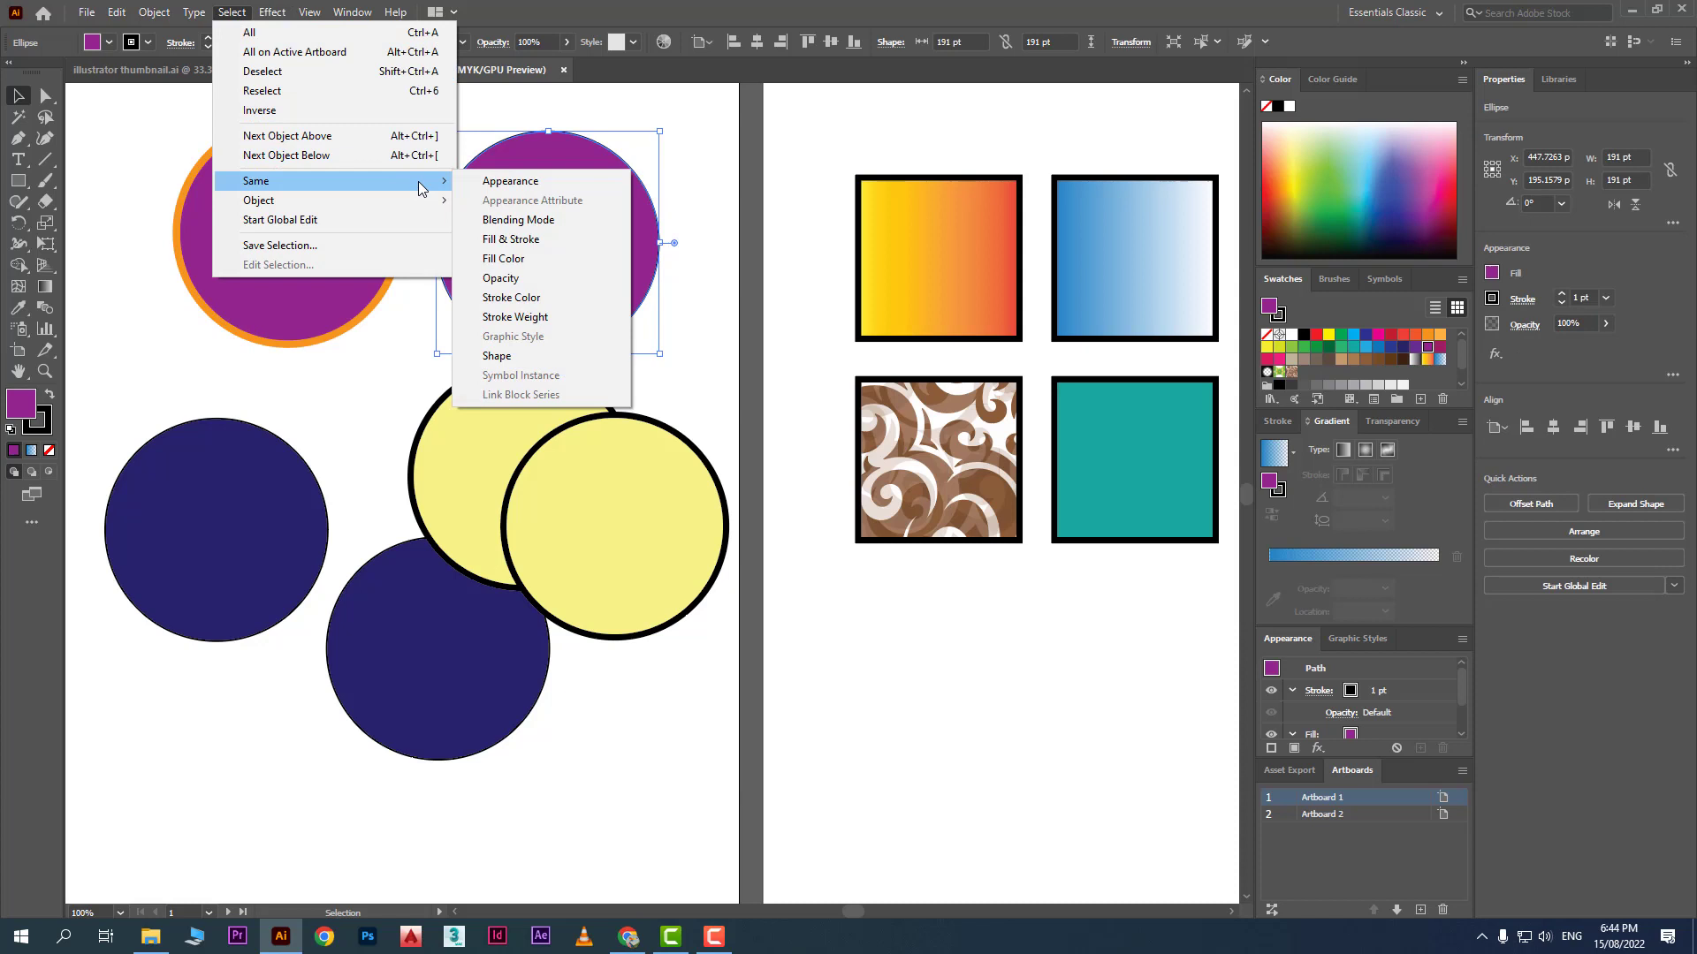
{"action": "left_click", "coordinate": [576, 238]}
{"action": "left_click_drag", "start_coordinate": [559, 214], "coordinate": [558, 204]}
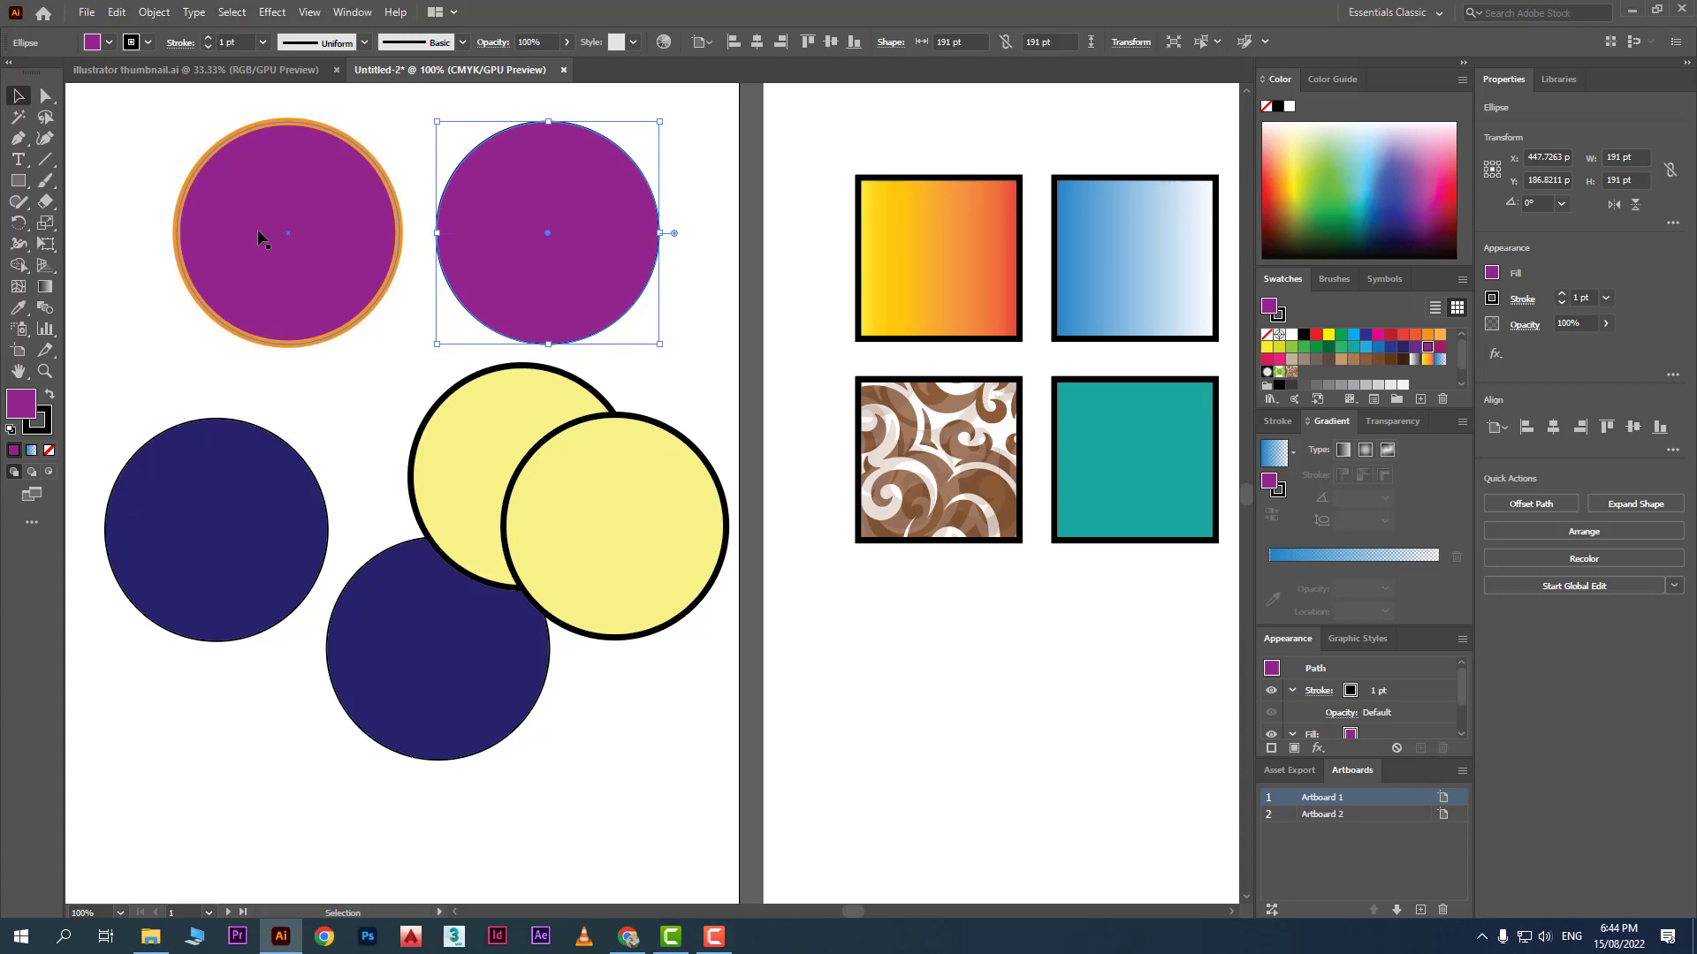
Step: Select all objects with the same Fill & Stroke as the front yellow circle, and clear the selection
{"action": "left_click", "coordinate": [663, 478]}
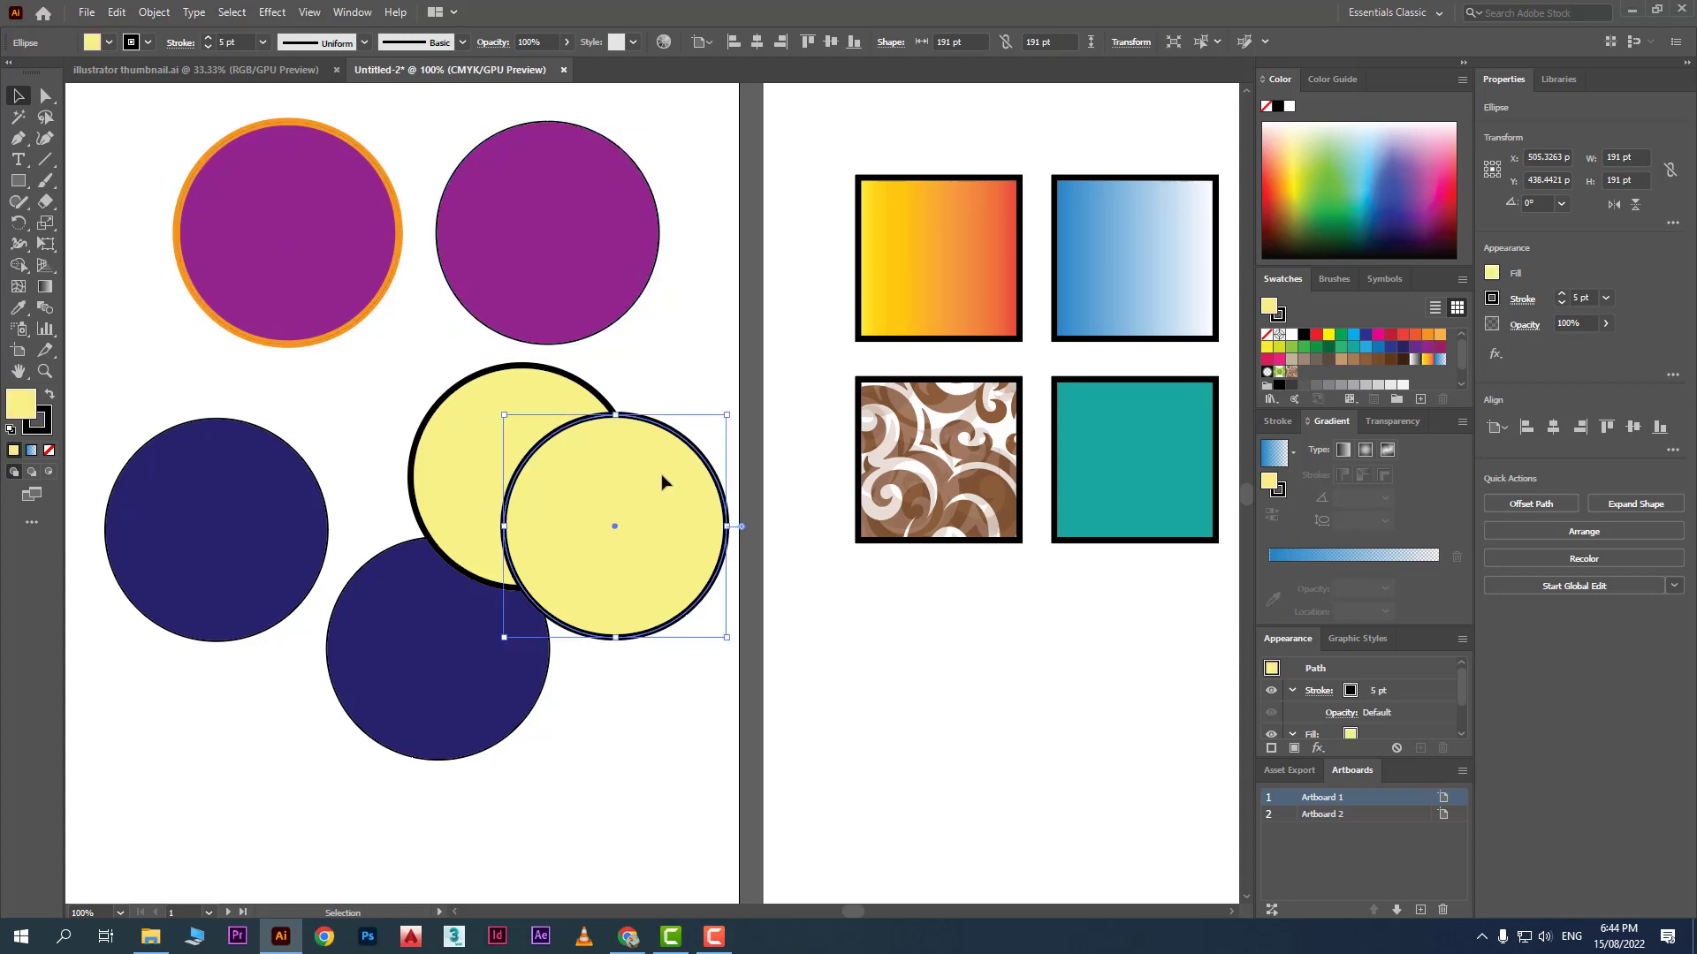
{"action": "left_click", "coordinate": [231, 11]}
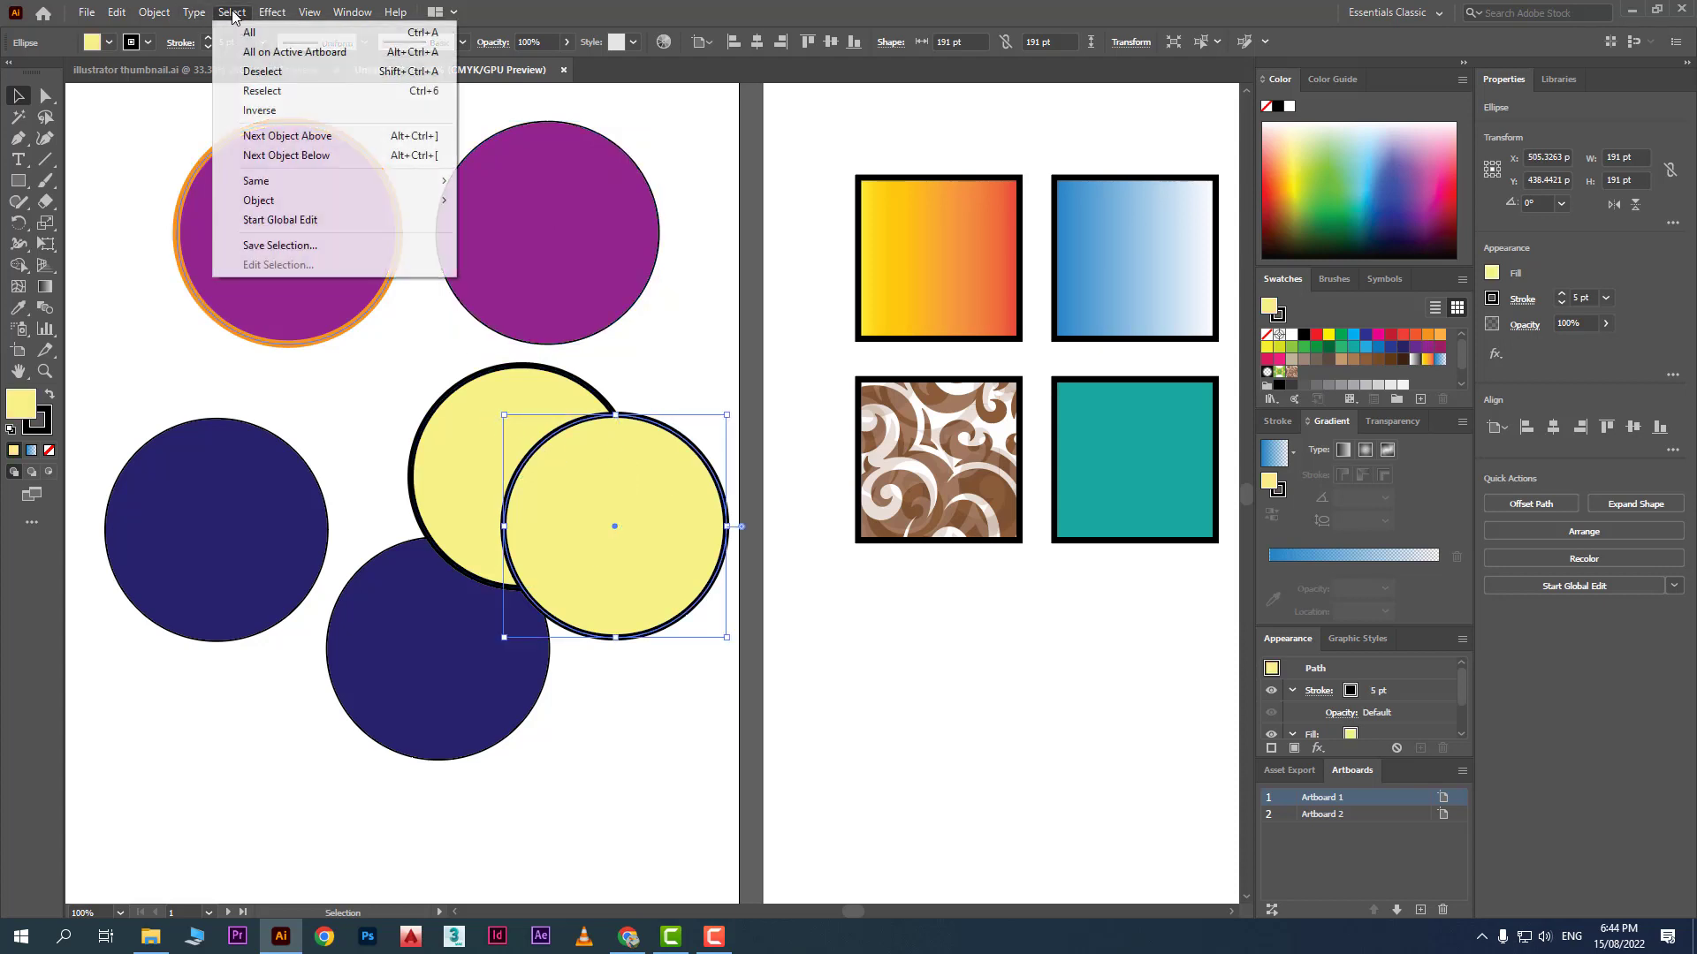
{"action": "mouse_move", "coordinate": [378, 182]}
{"action": "left_click", "coordinate": [570, 240]}
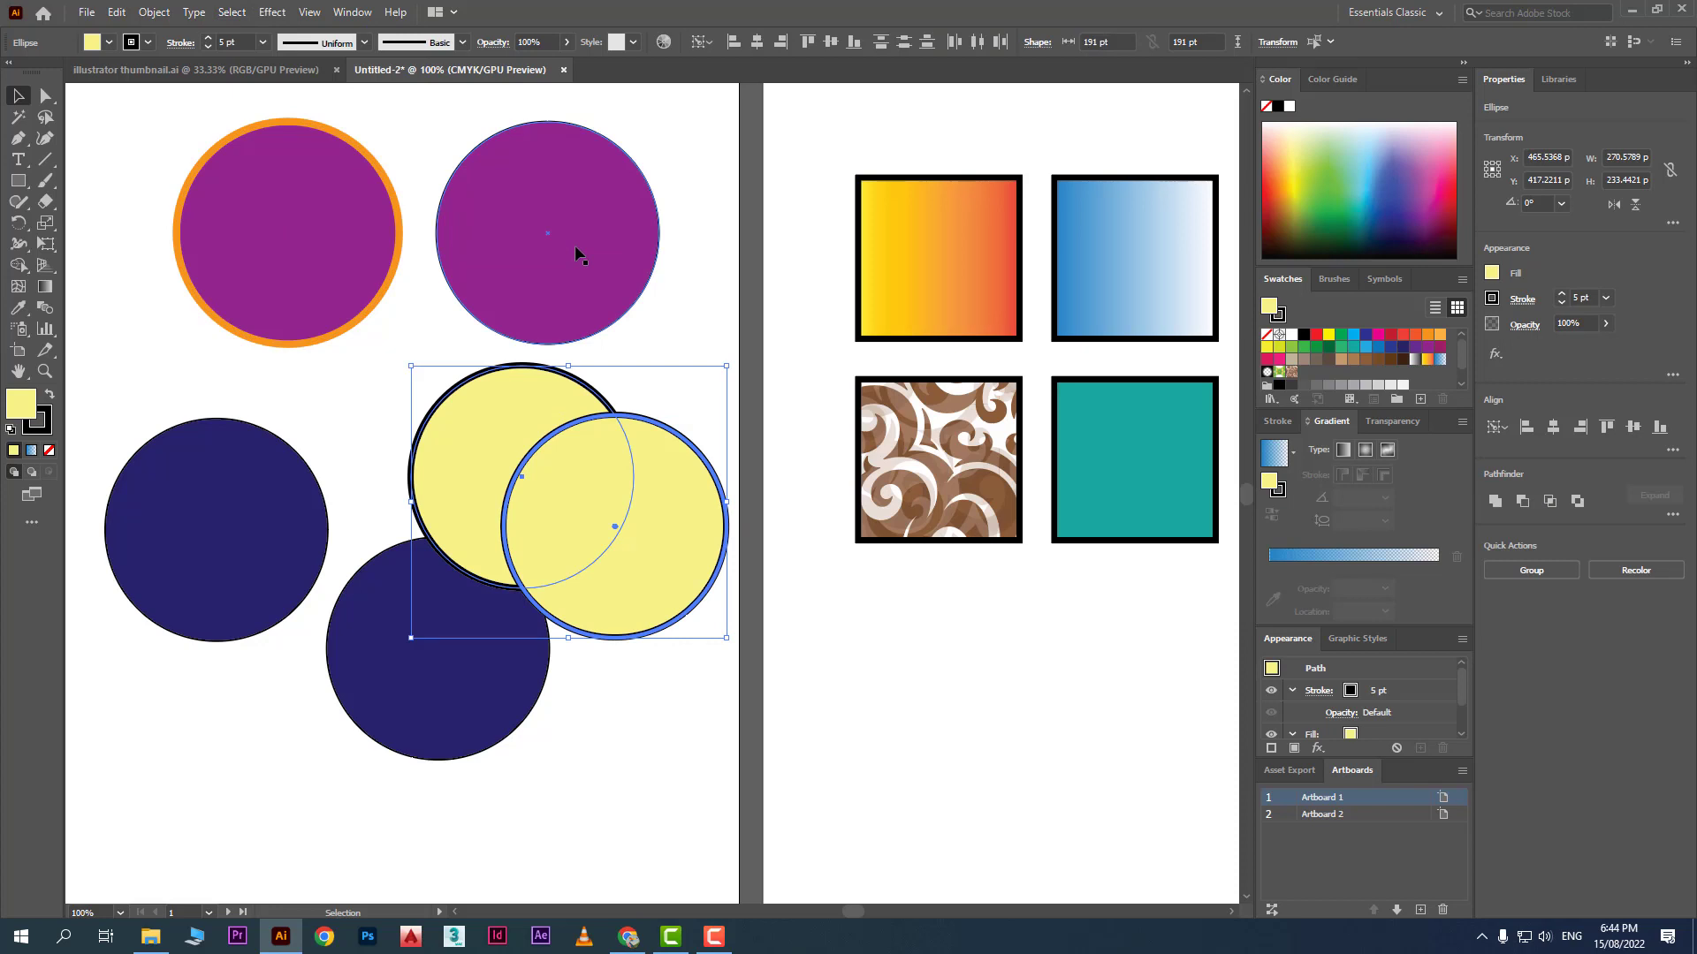
{"action": "left_click", "coordinate": [232, 17]}
{"action": "mouse_move", "coordinate": [408, 182]}
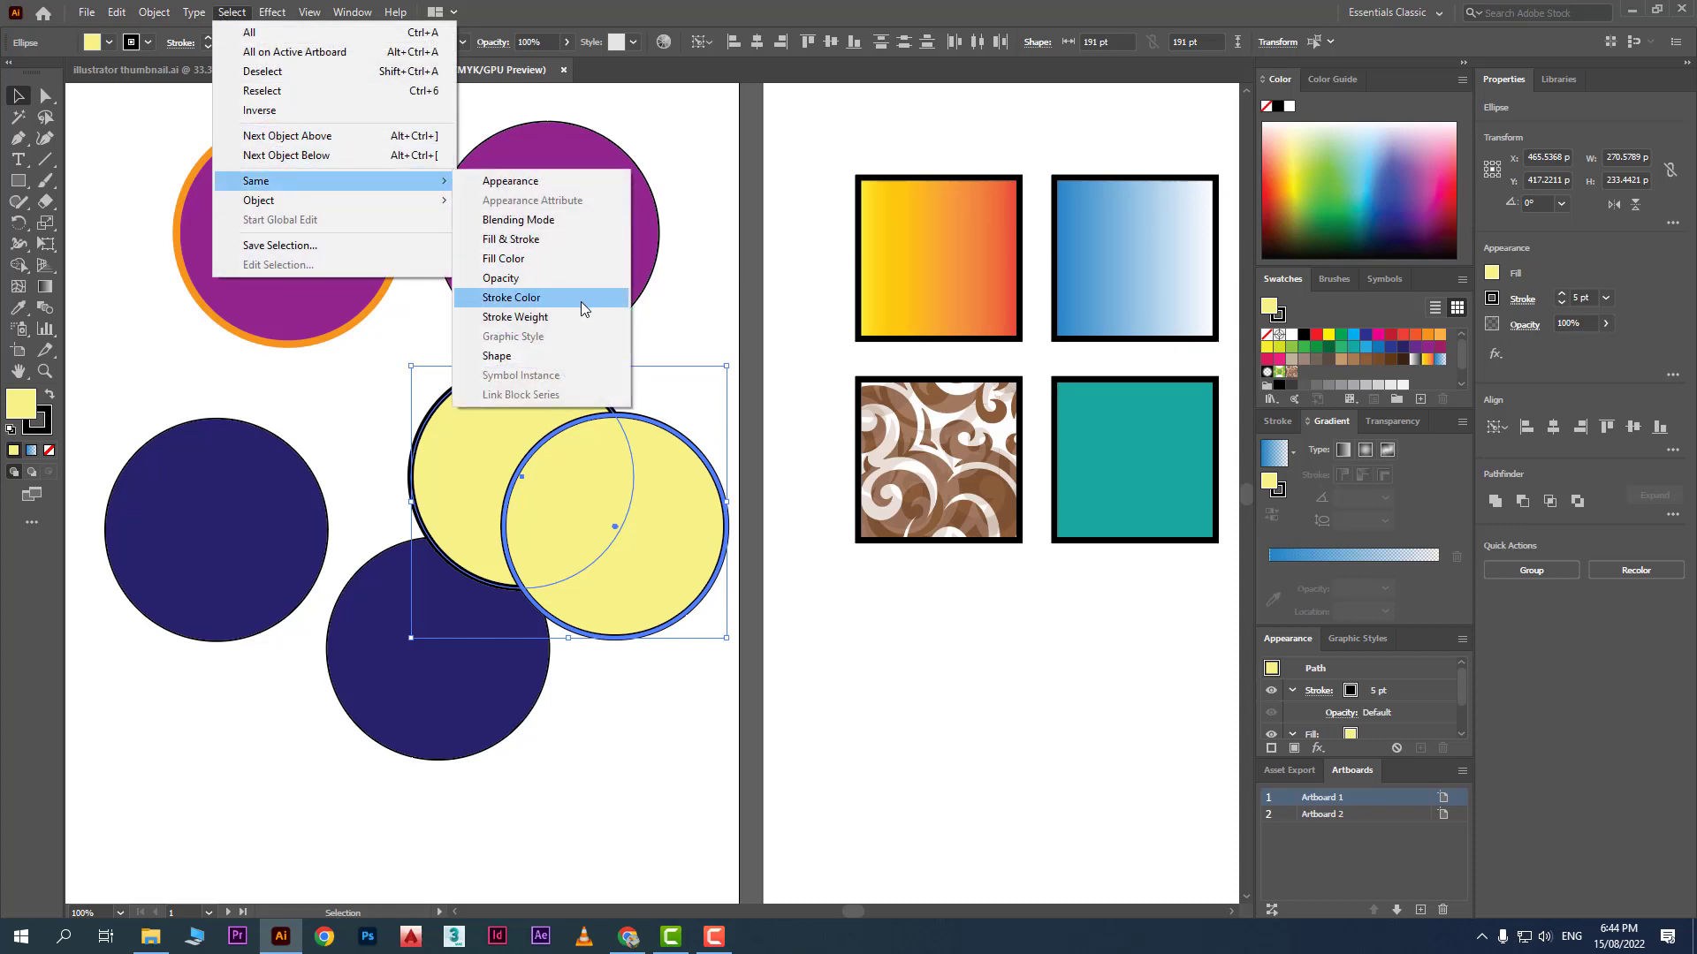
{"action": "left_click", "coordinate": [334, 392]}
Step: Check the orange-outlined circle's stroke weight and set the stroke weight of both yellow circles to 6 pt
{"action": "left_click", "coordinate": [236, 528]}
{"action": "left_click", "coordinate": [301, 189]}
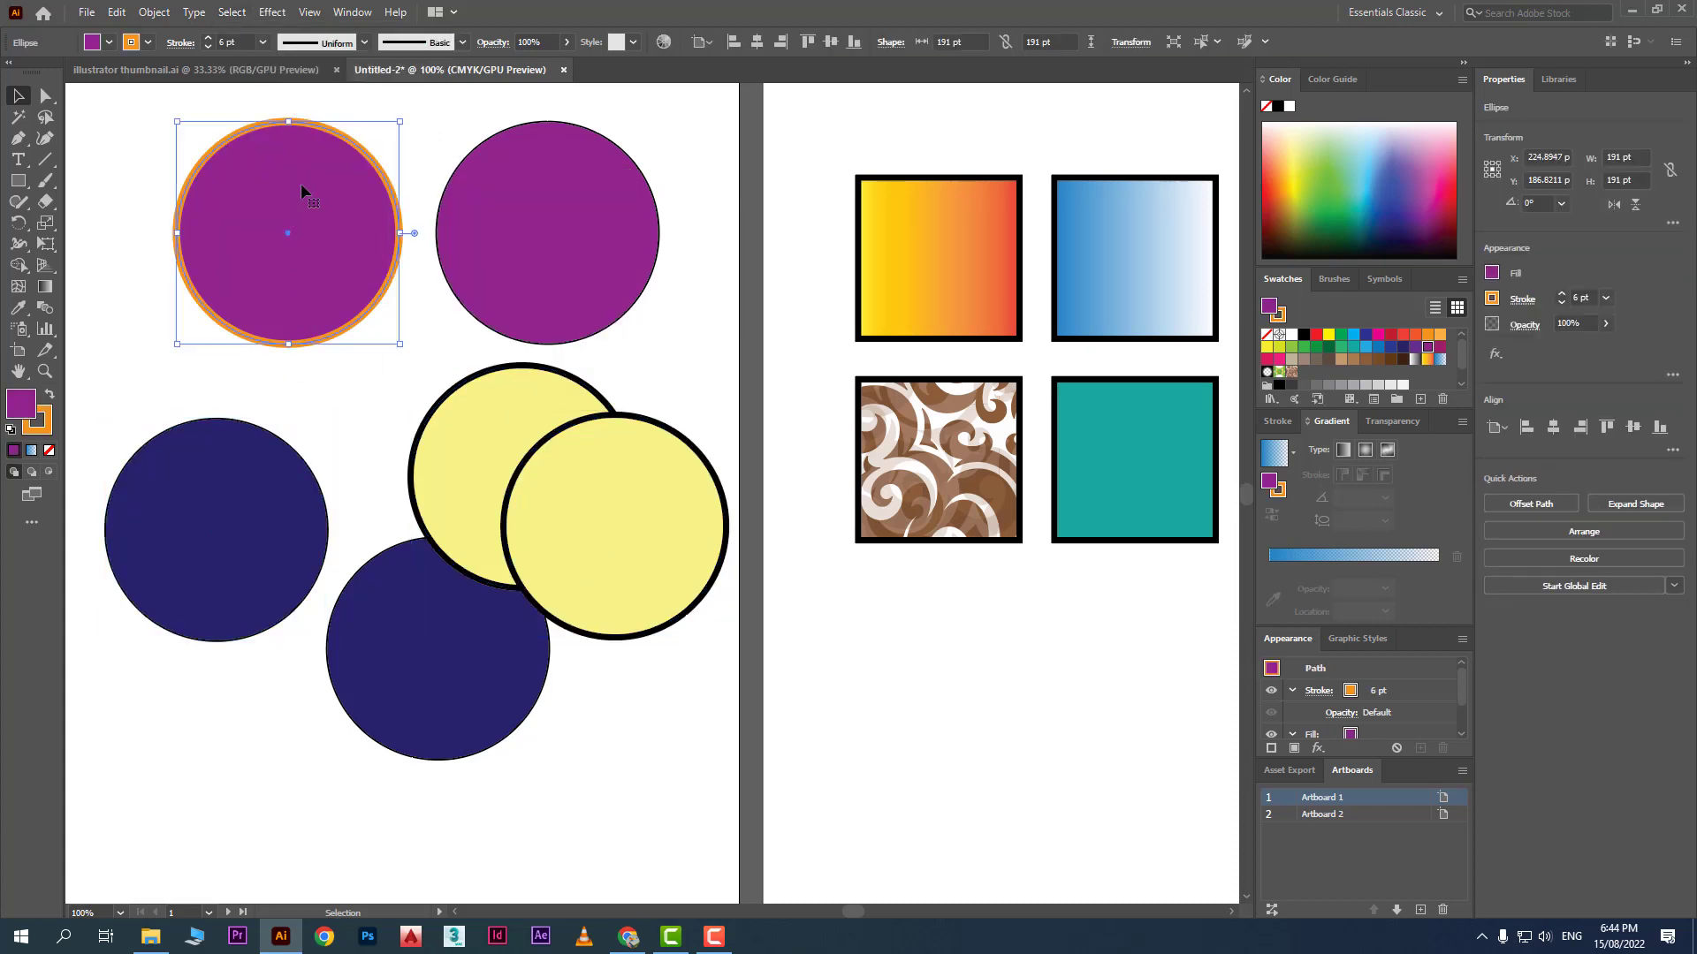
{"action": "left_click", "coordinate": [232, 42]}
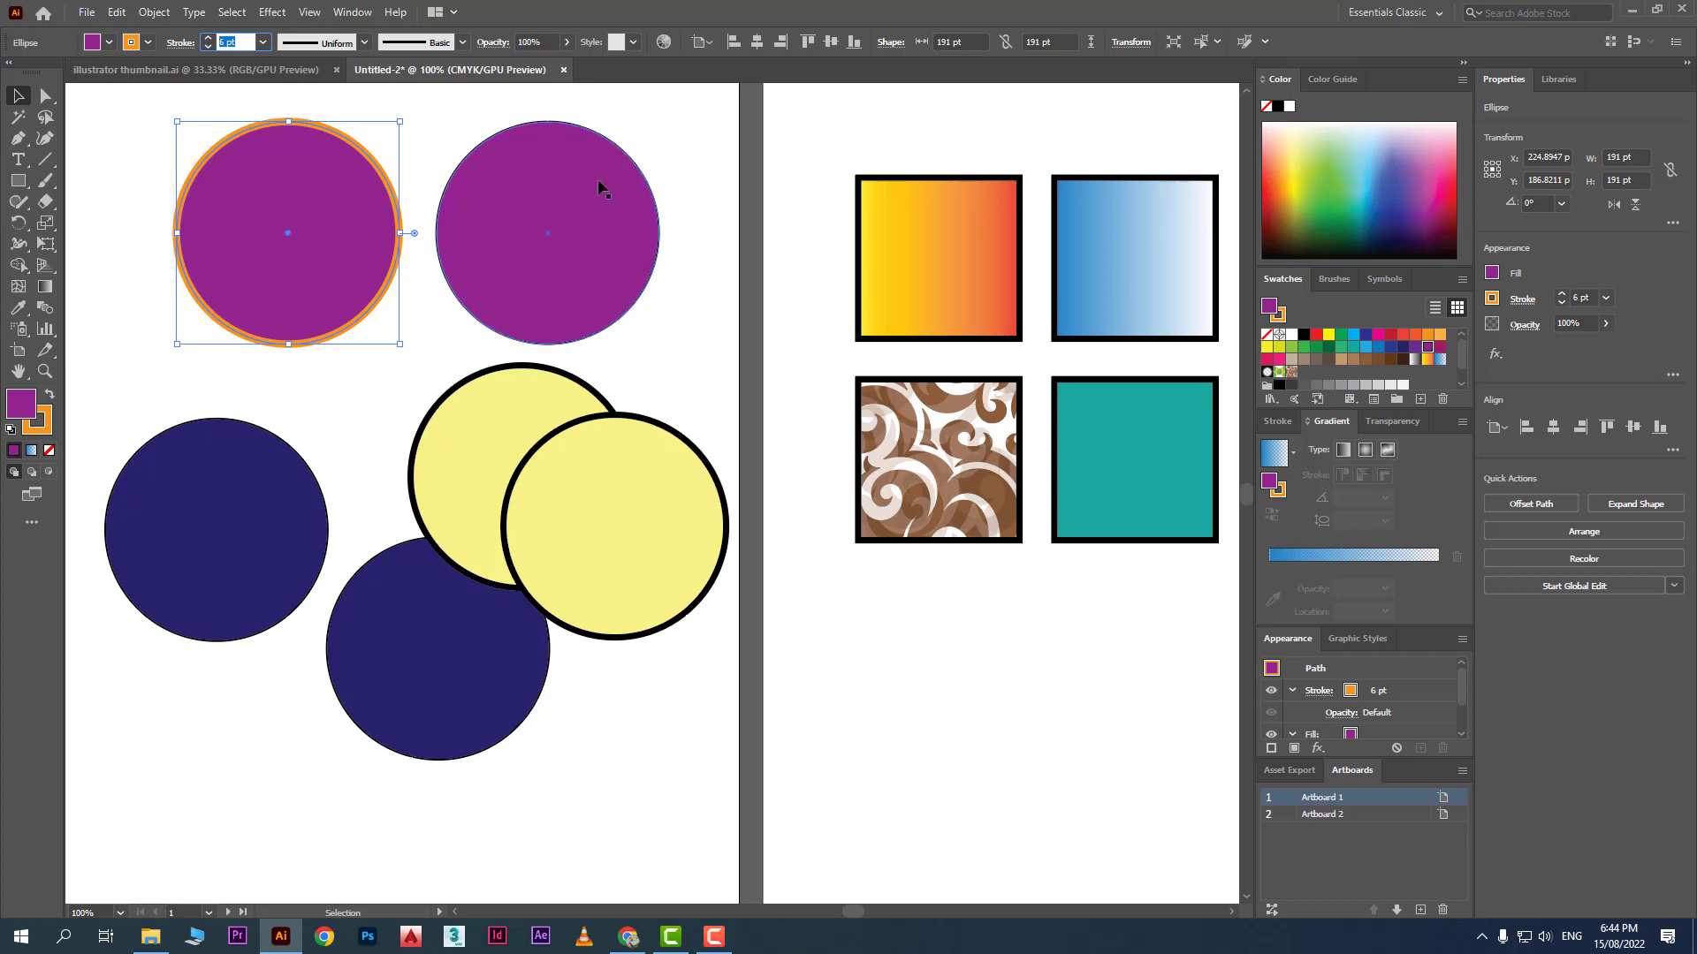
{"action": "left_click", "coordinate": [485, 449]}
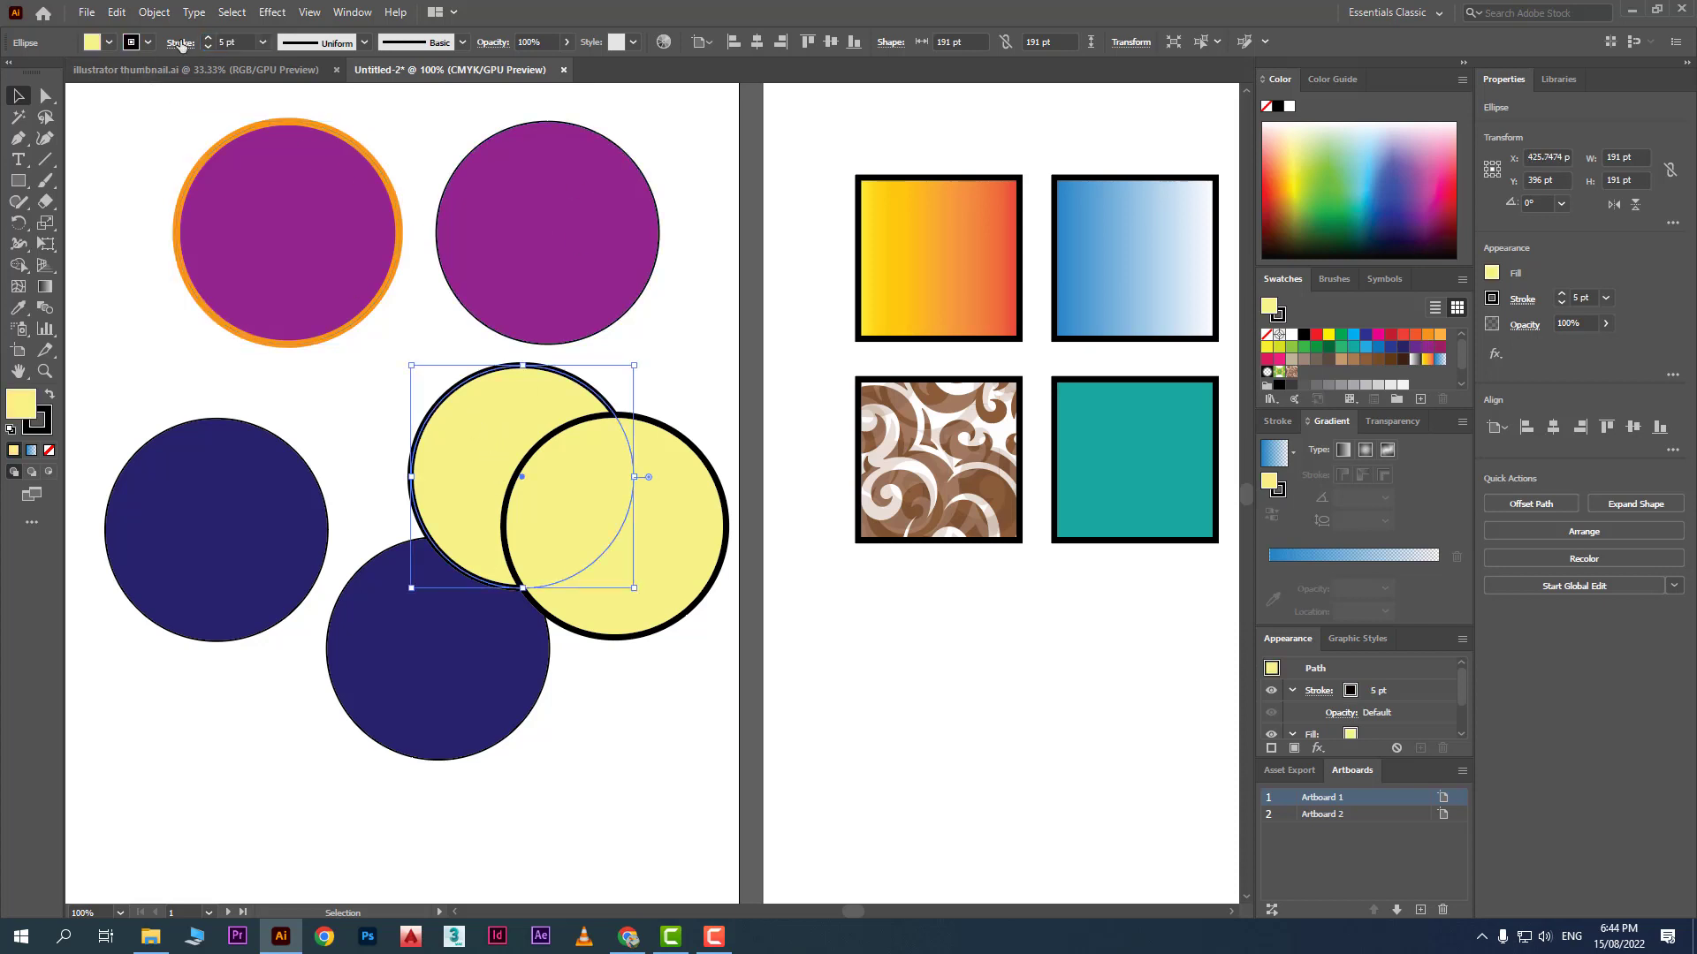
{"action": "left_click", "coordinate": [208, 37]}
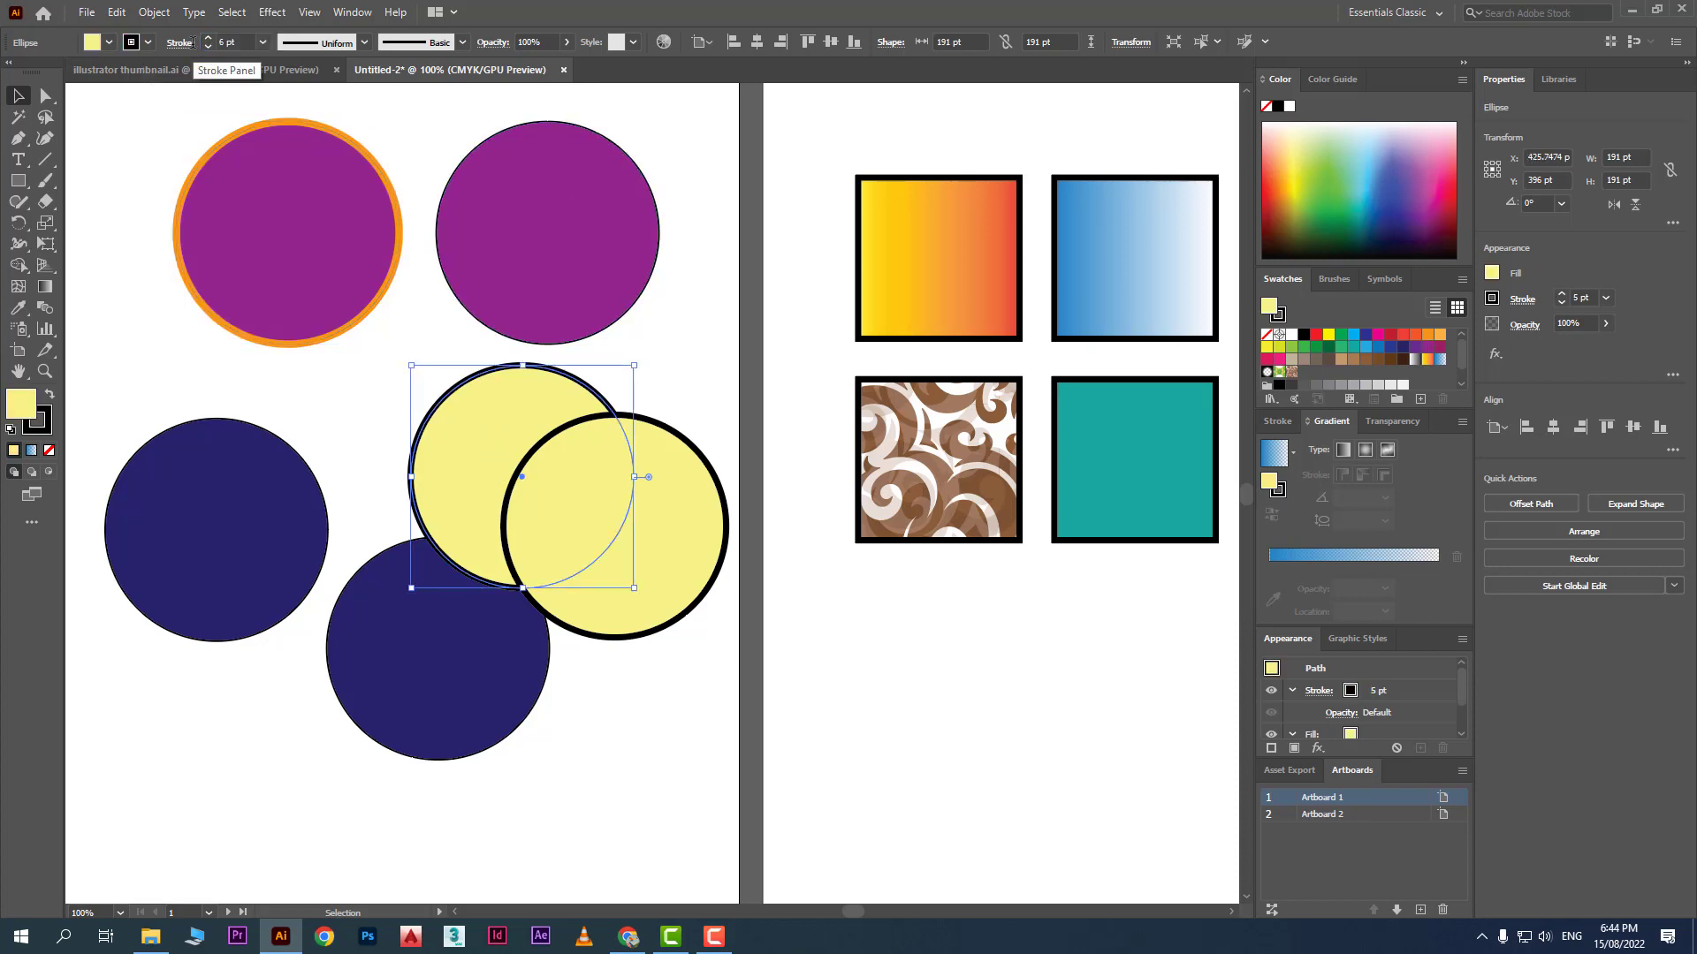
{"action": "left_click", "coordinate": [693, 504]}
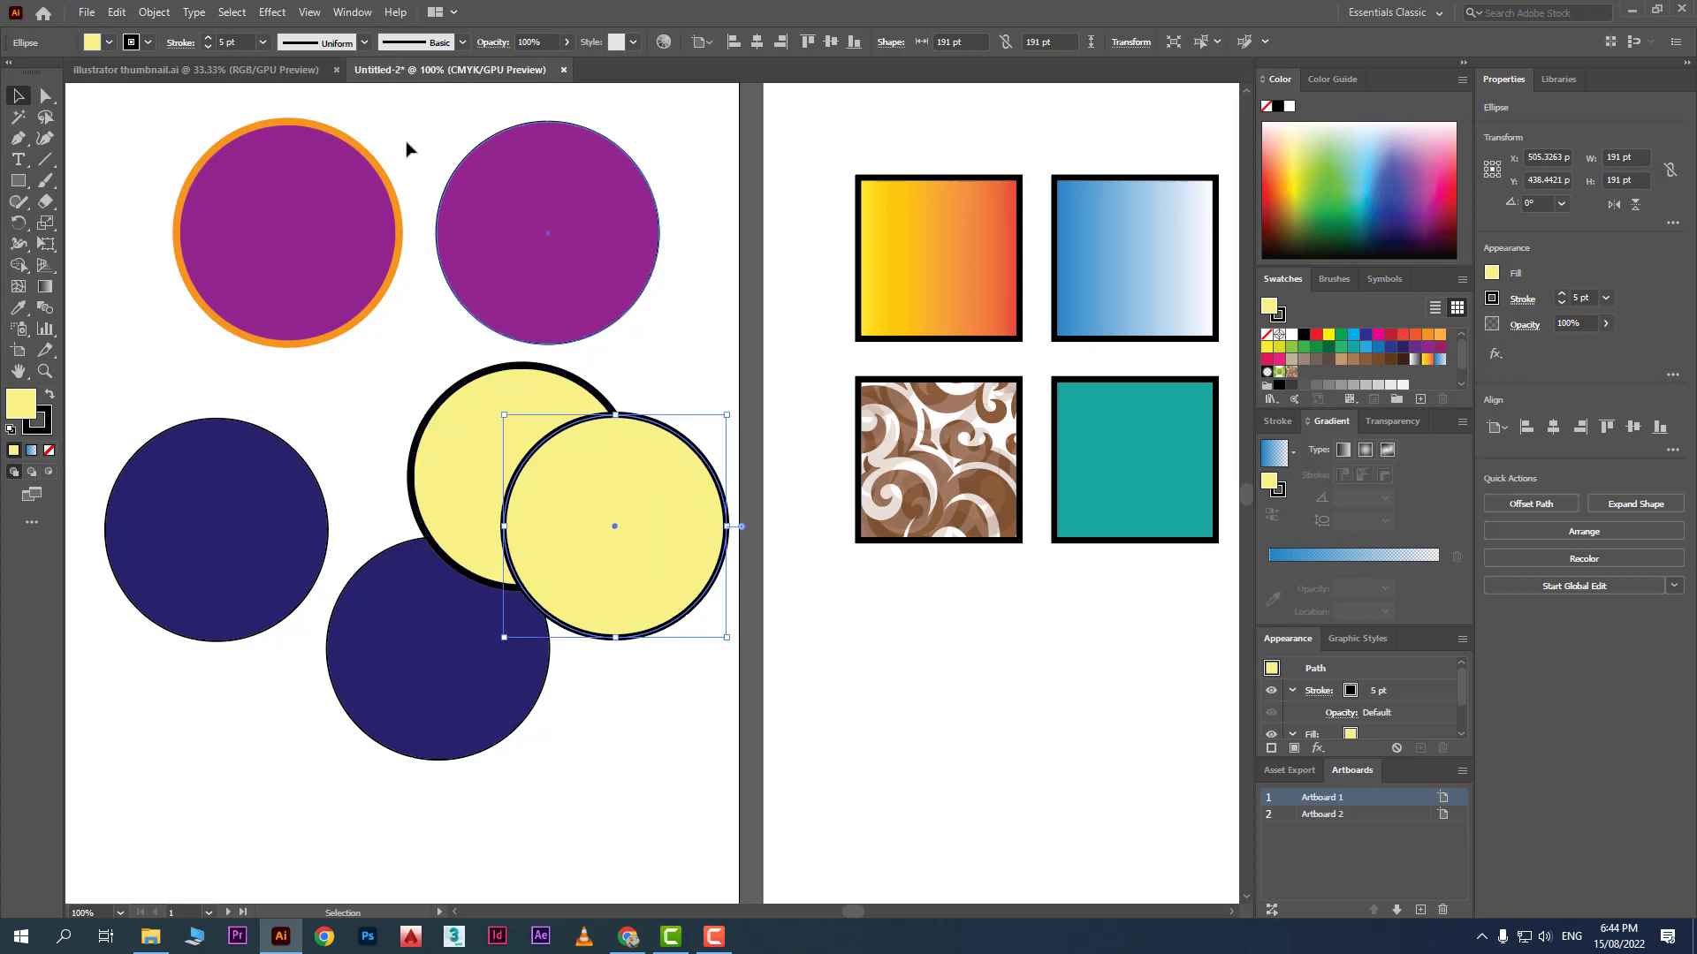
{"action": "left_click", "coordinate": [231, 42]}
{"action": "type", "text": "5"}
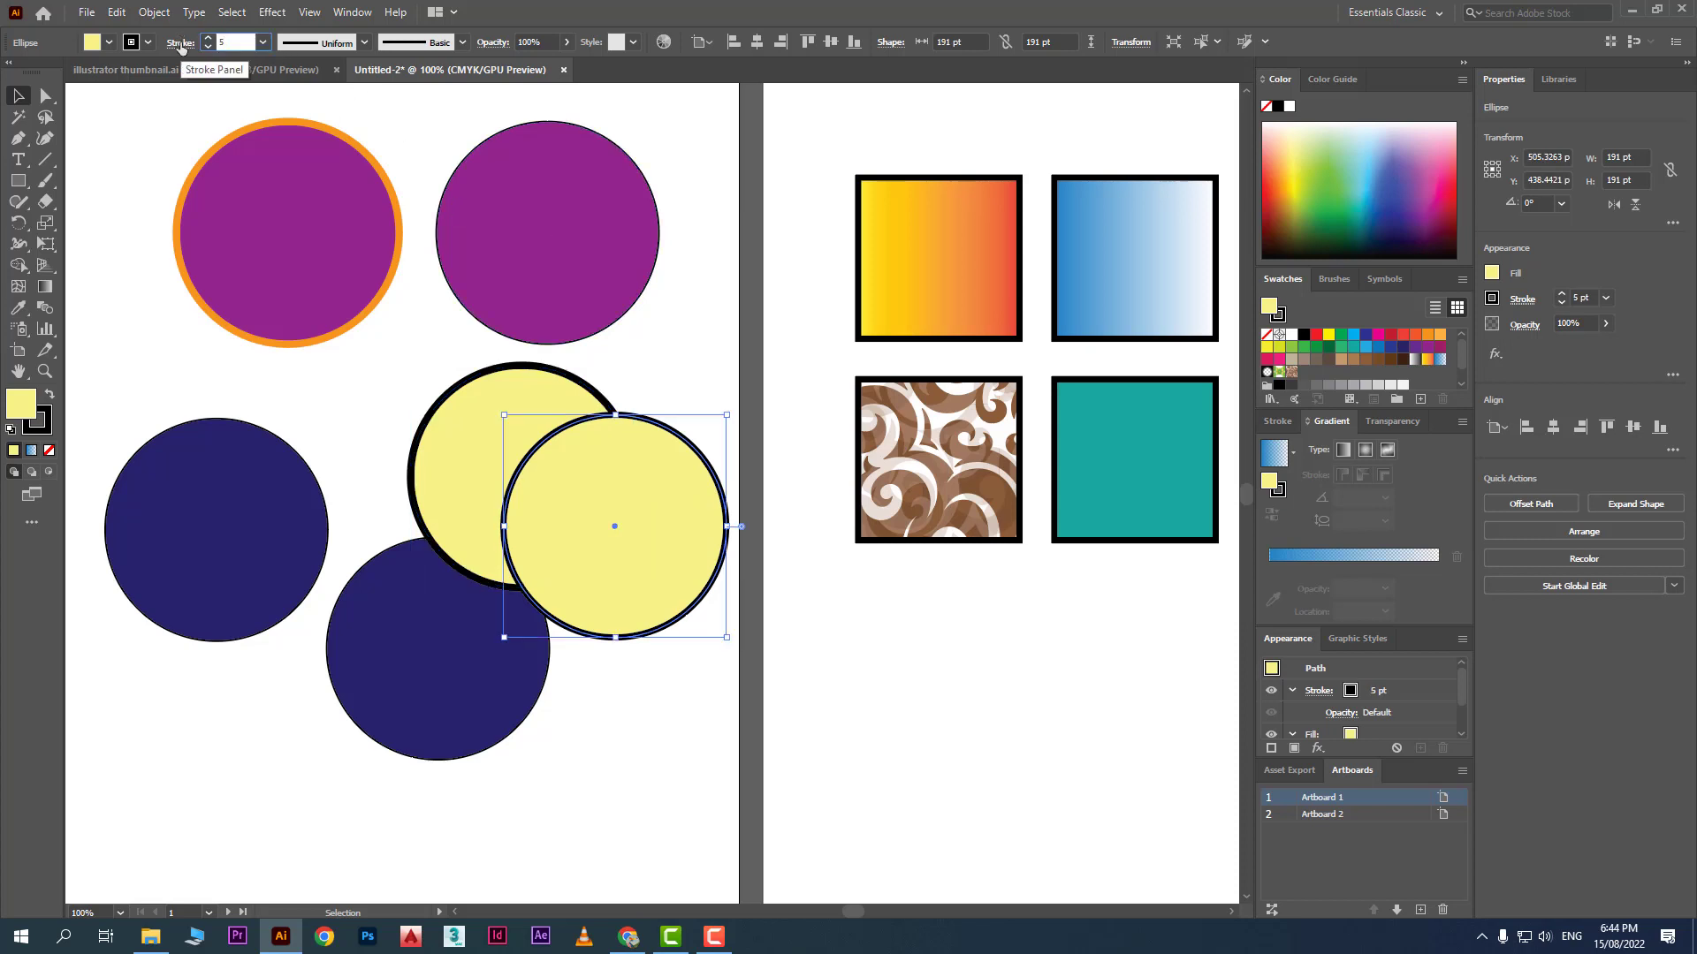
{"action": "key", "text": "Return"}
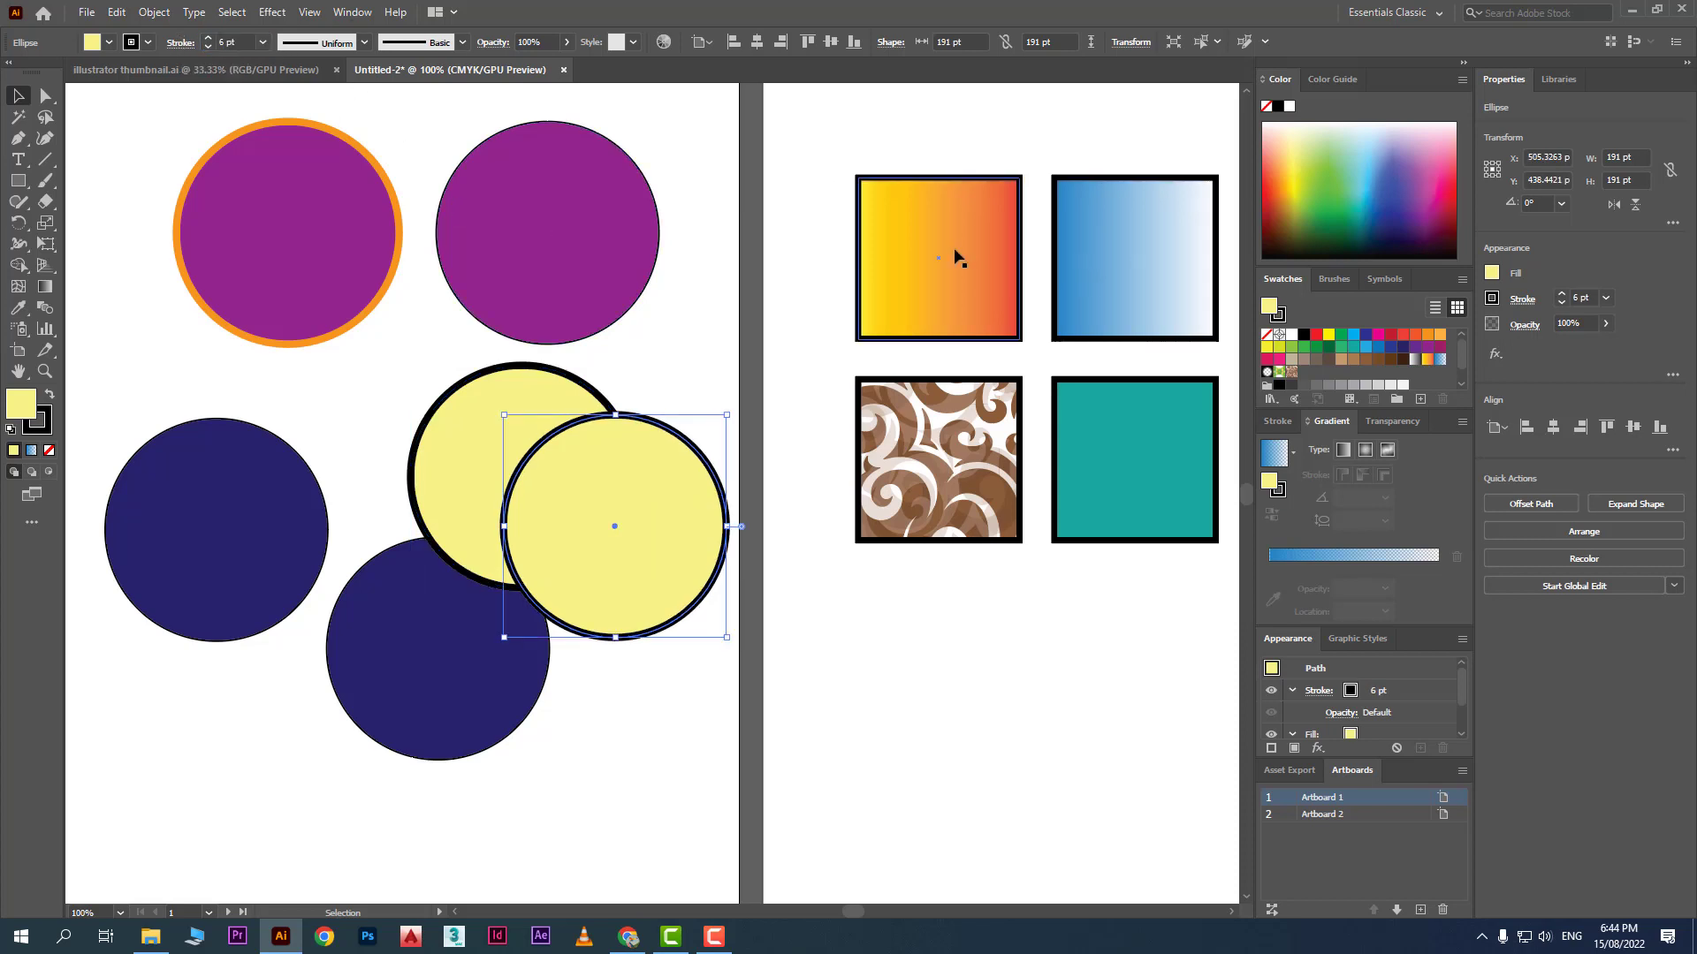
Step: Select all objects with the same Stroke Weight as the back yellow circle and move them down together
{"action": "left_click", "coordinate": [953, 251]}
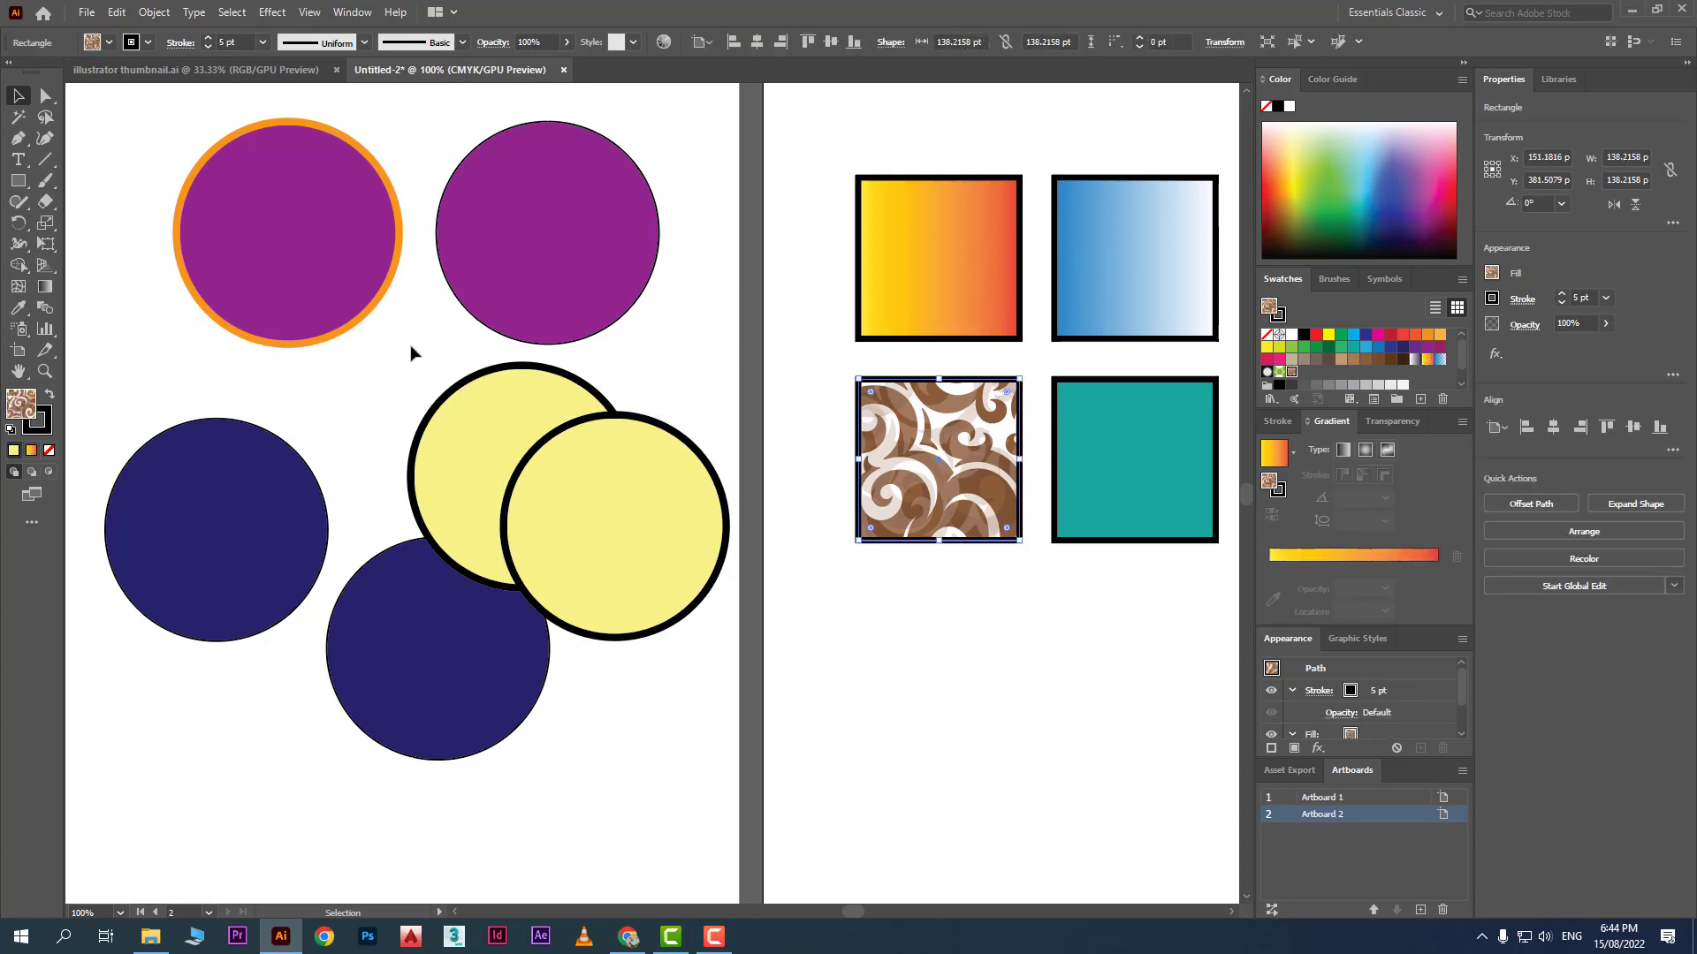
{"action": "left_click", "coordinate": [466, 432]}
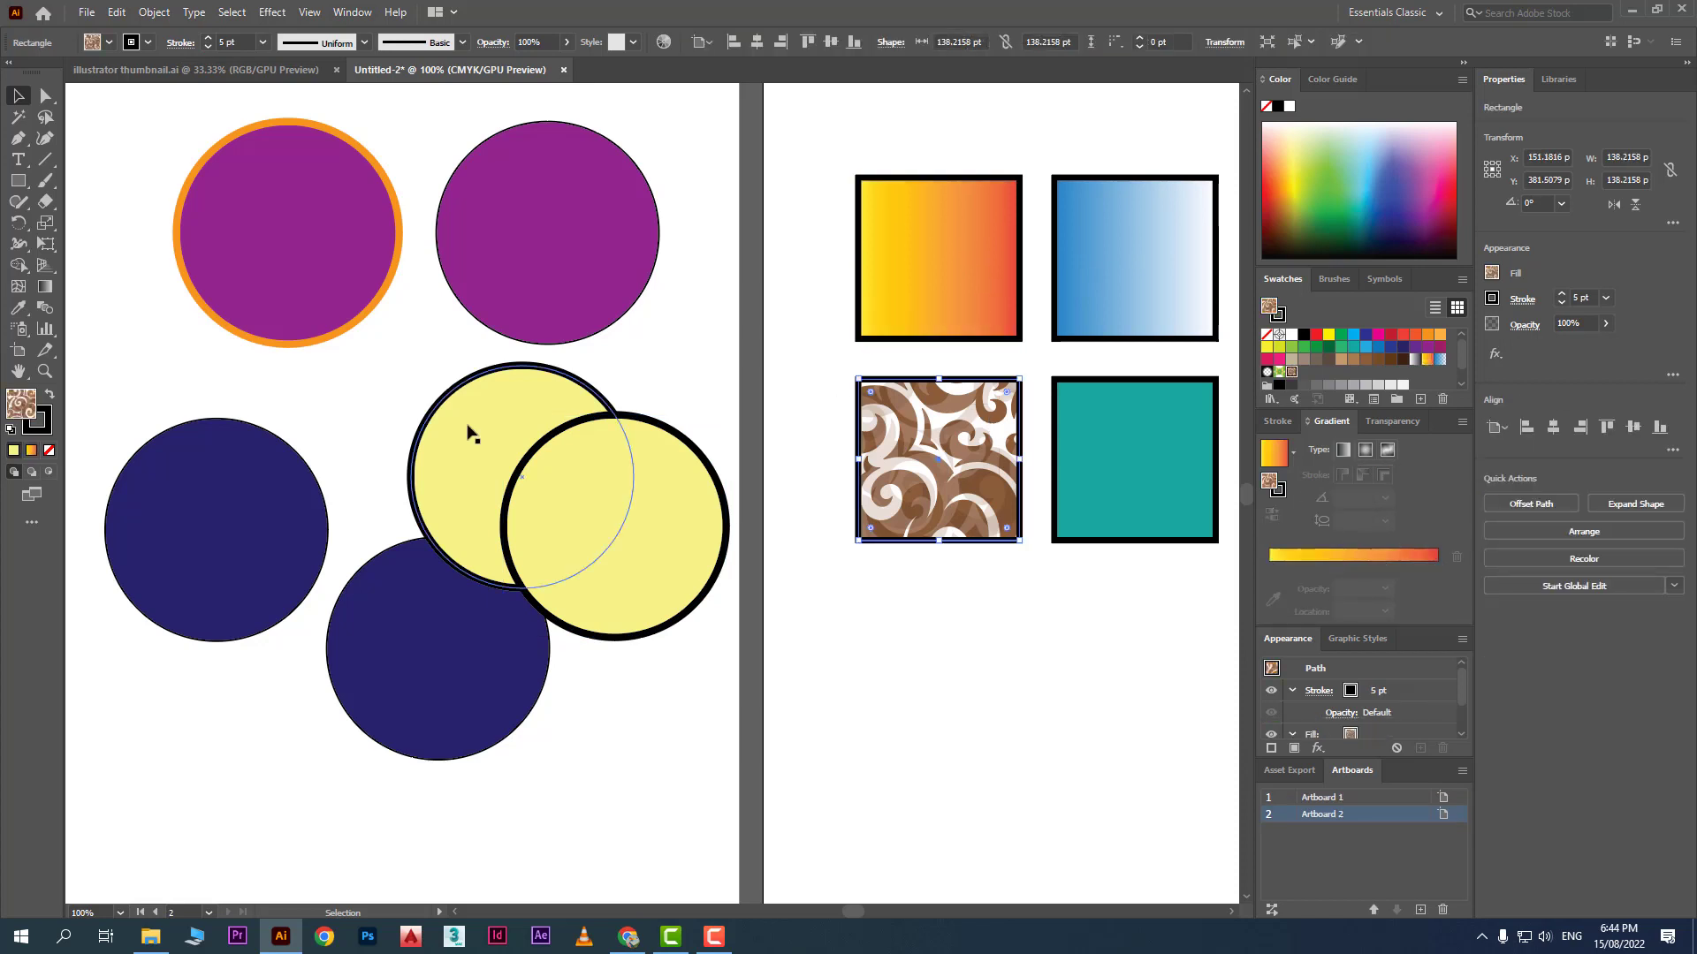
{"action": "left_click", "coordinate": [232, 12]}
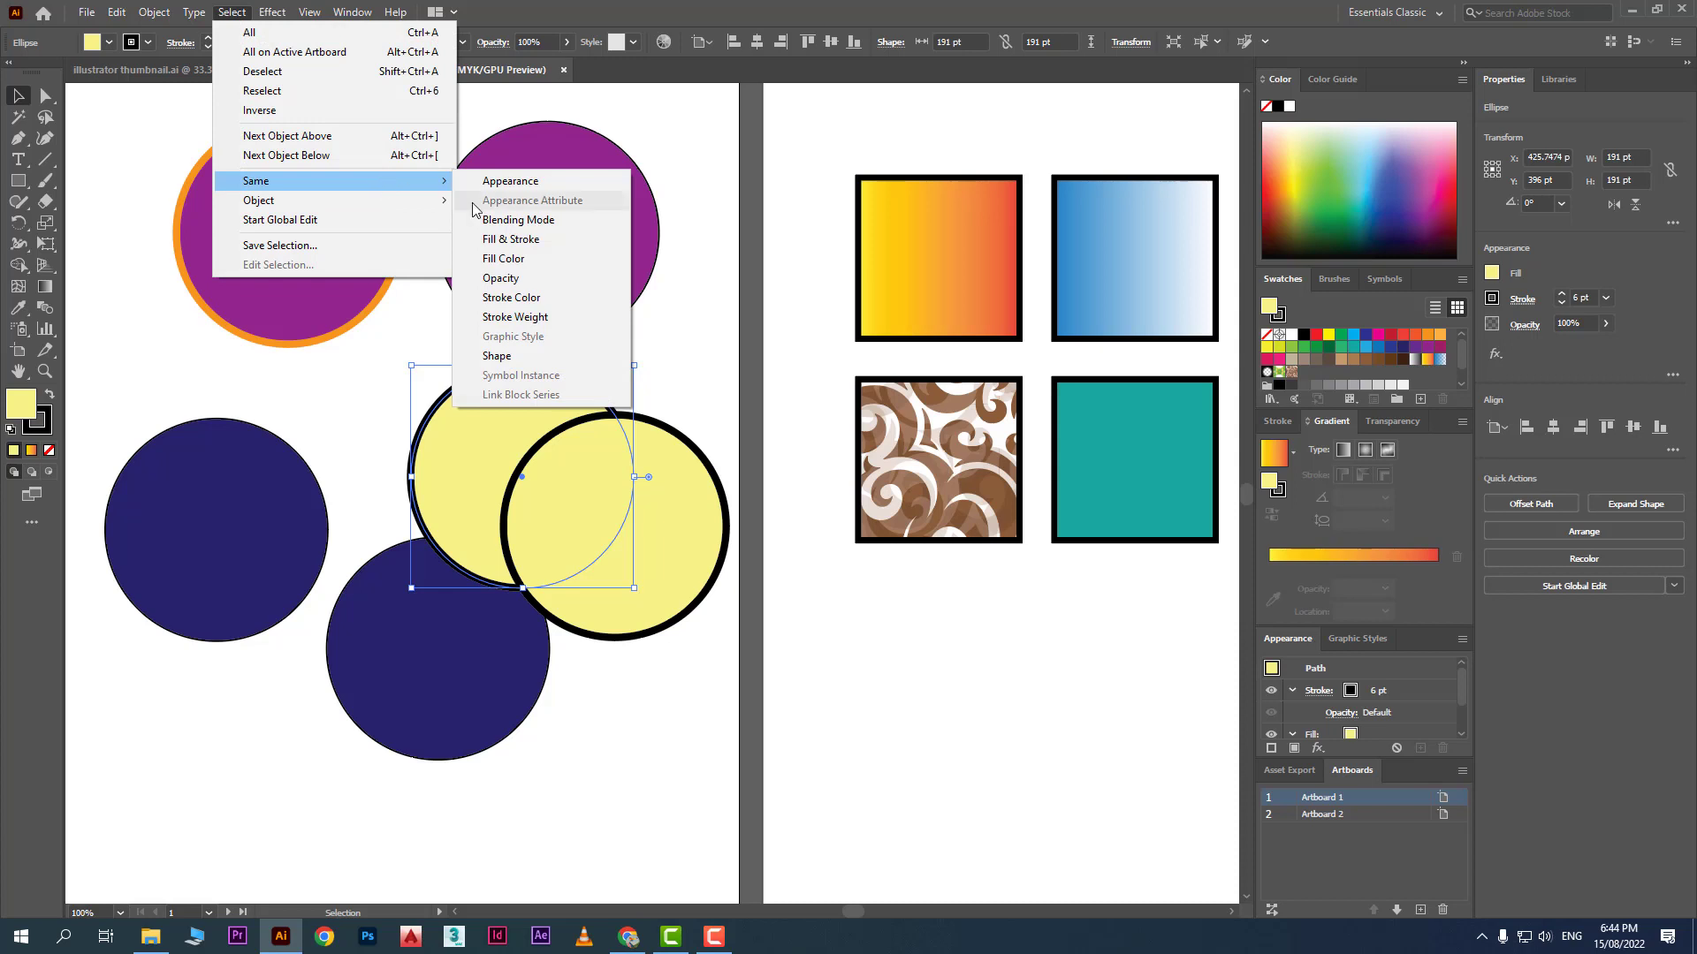
{"action": "left_click", "coordinate": [608, 317]}
{"action": "mouse_move", "coordinate": [237, 276]}
{"action": "left_mouse_down"}
{"action": "mouse_move", "coordinate": [201, 495]}
{"action": "mouse_move", "coordinate": [256, 343]}
{"action": "mouse_move", "coordinate": [202, 420]}
{"action": "left_mouse_up"}
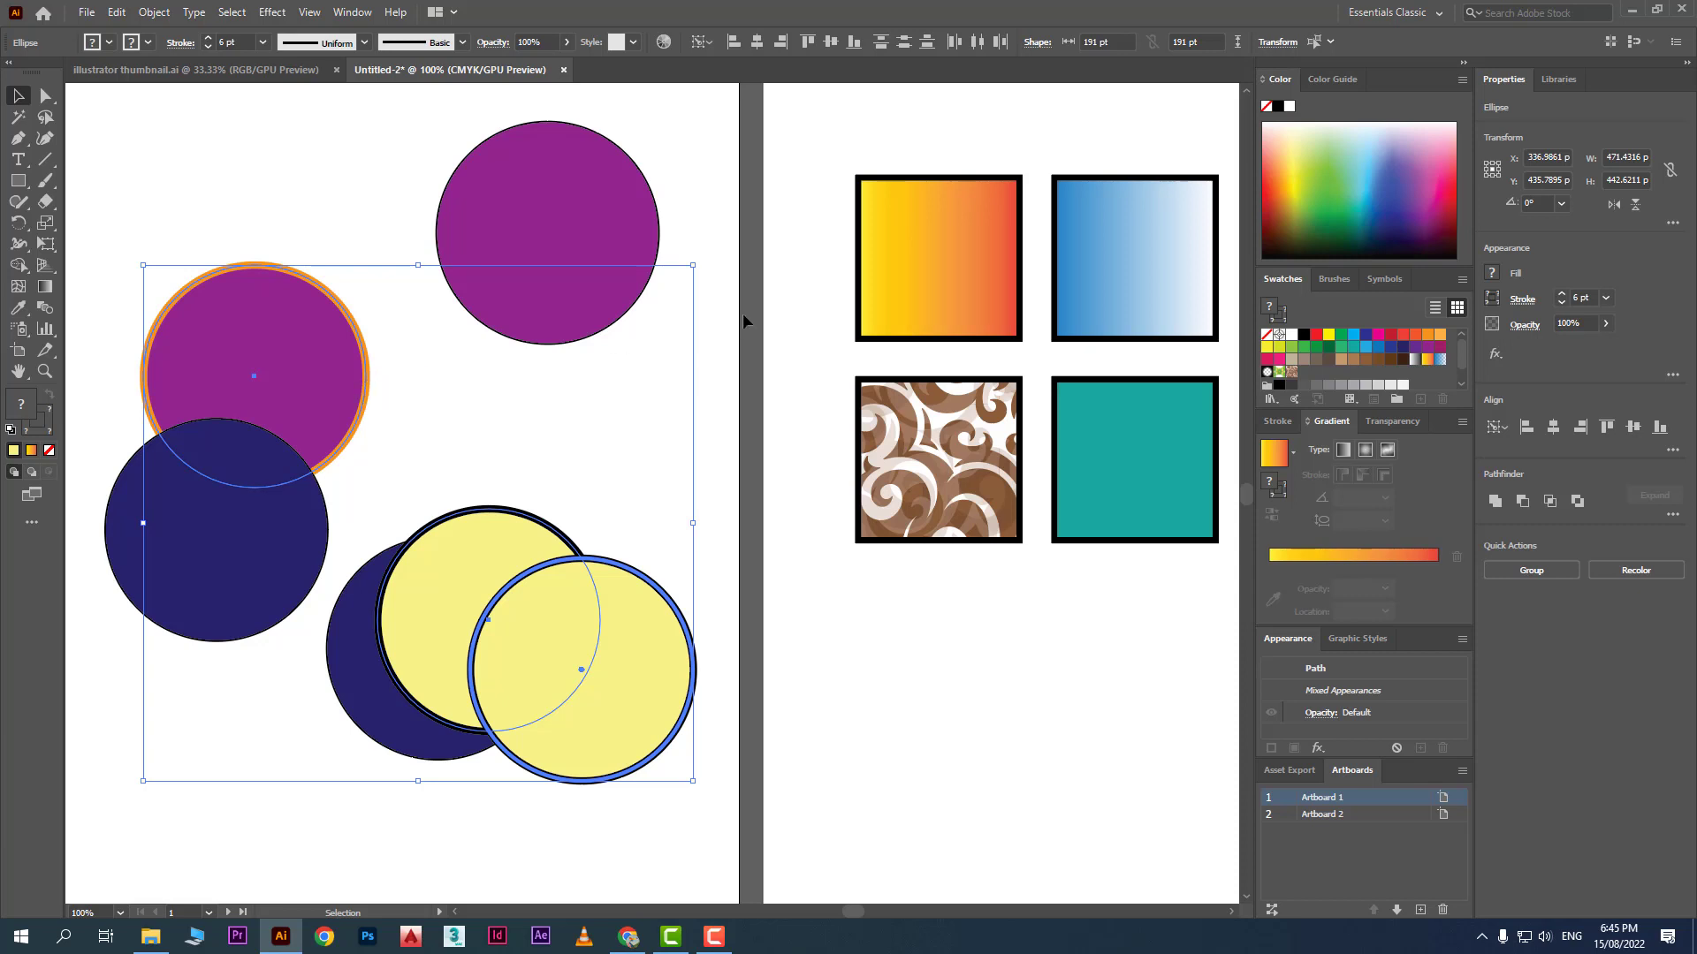
Step: Select all objects with the same Stroke Weight as the orange gradient square, and clear the selection
{"action": "left_click", "coordinate": [879, 265]}
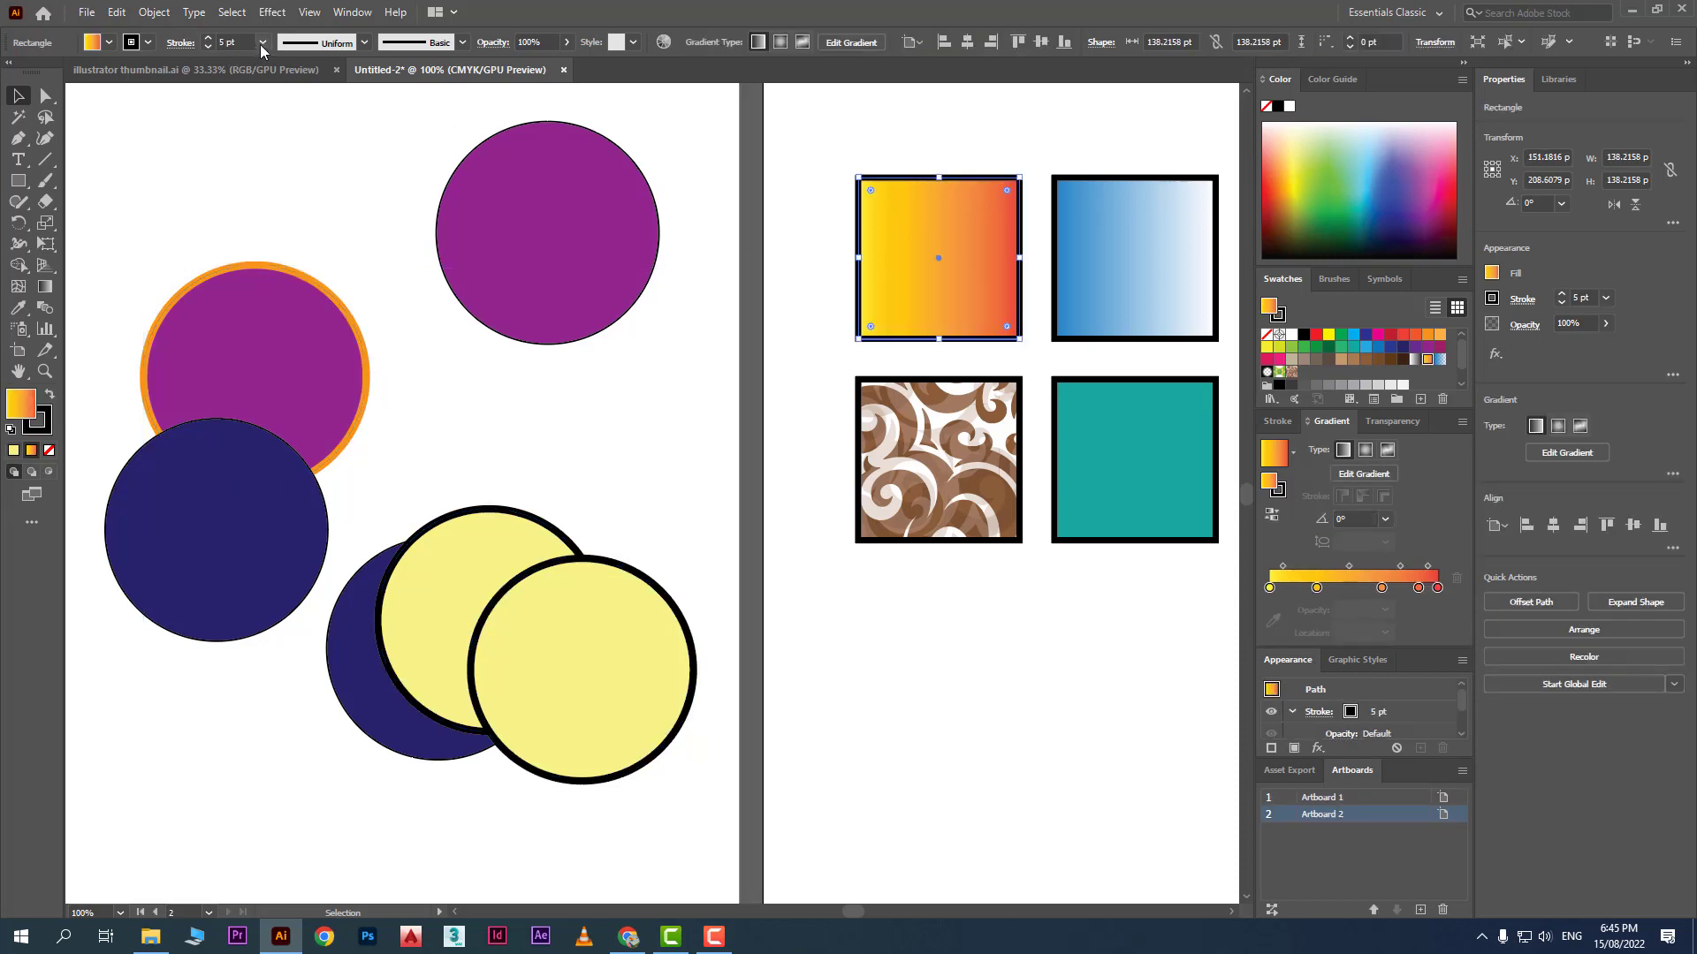
{"action": "left_click", "coordinate": [235, 15]}
{"action": "mouse_move", "coordinate": [391, 180]}
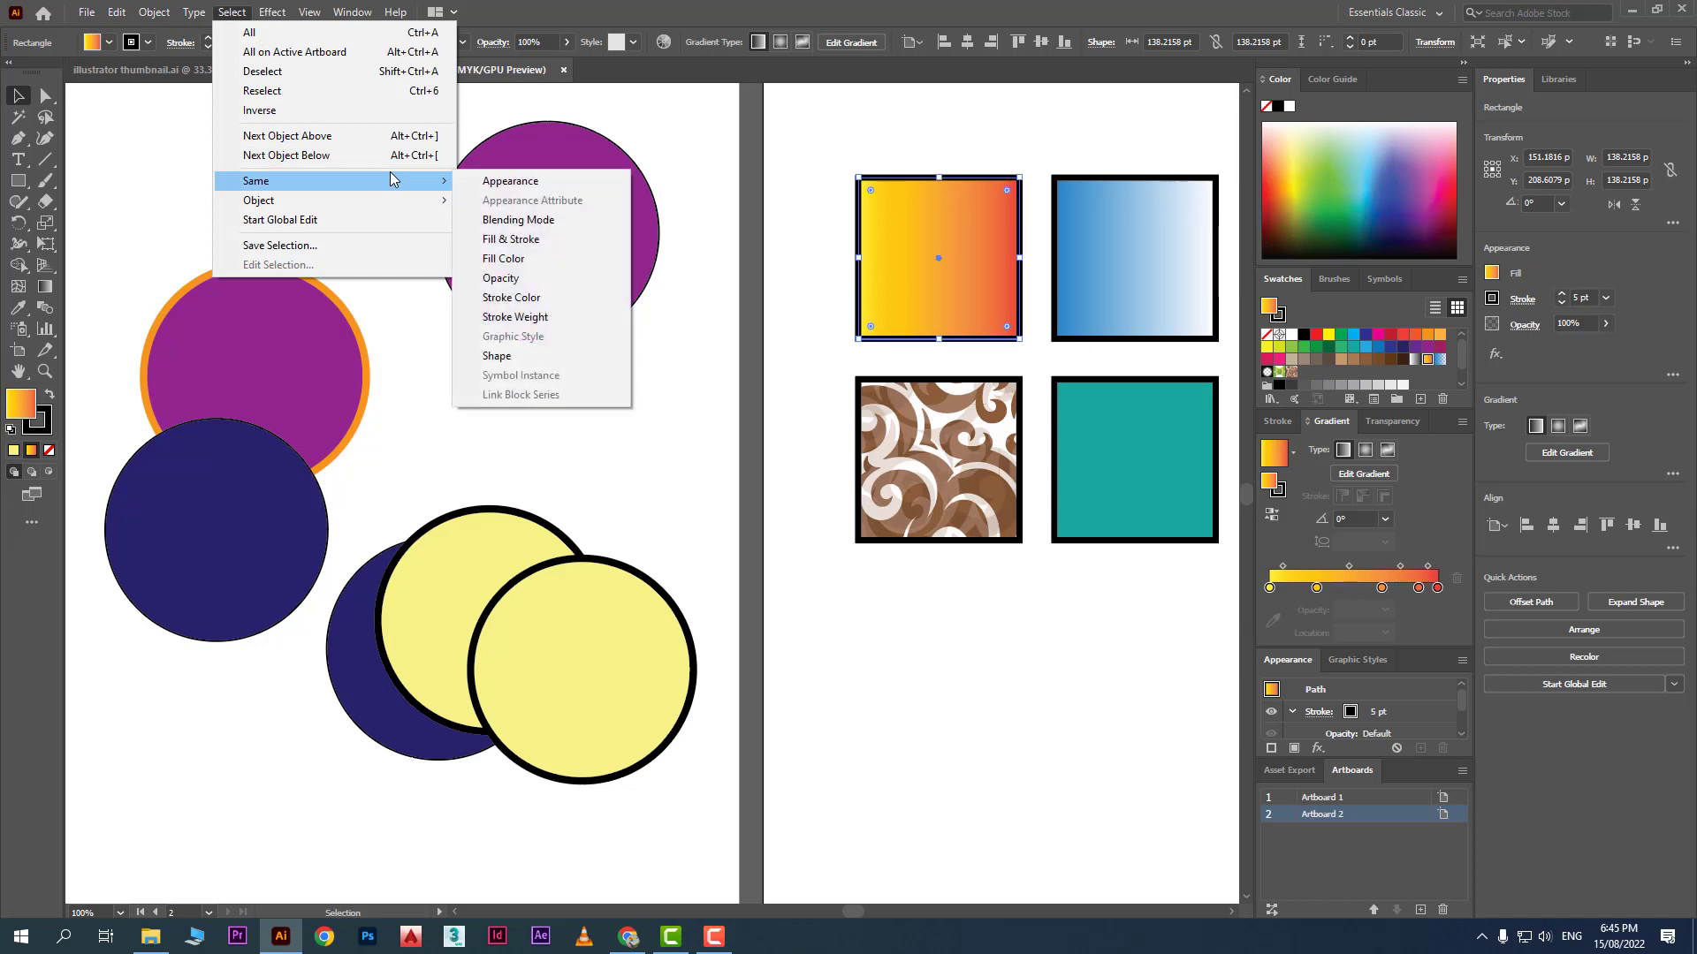
{"action": "left_click", "coordinate": [515, 316]}
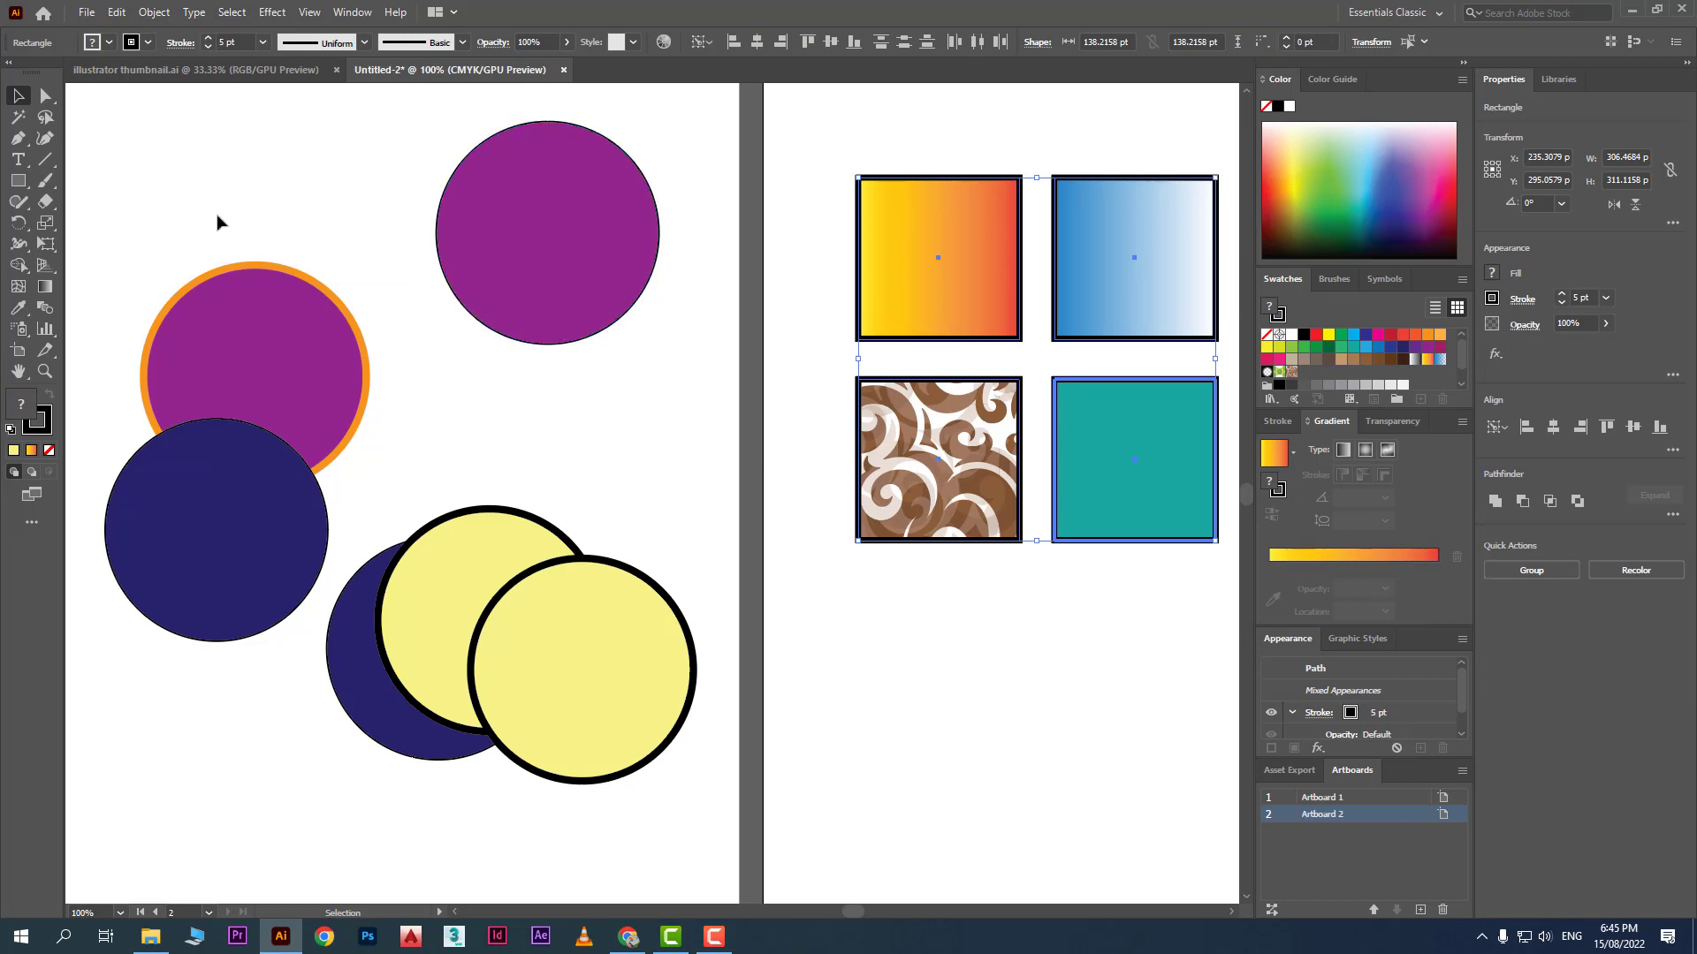
{"action": "left_click", "coordinate": [232, 12]}
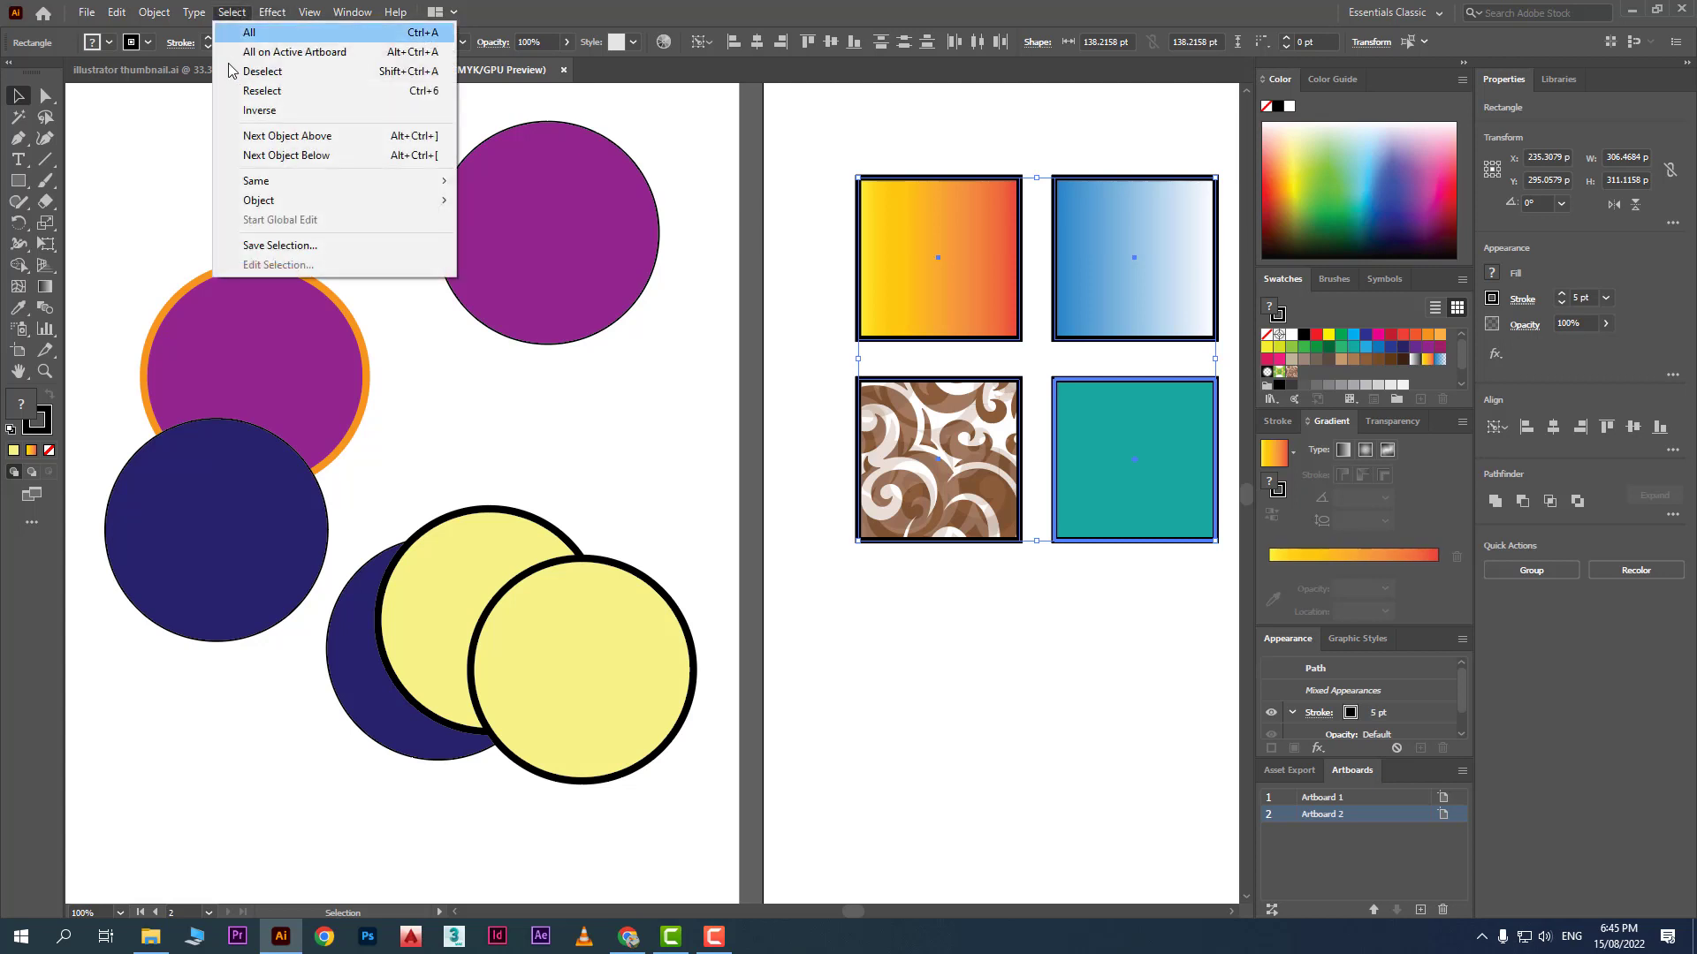
{"action": "mouse_move", "coordinate": [409, 182]}
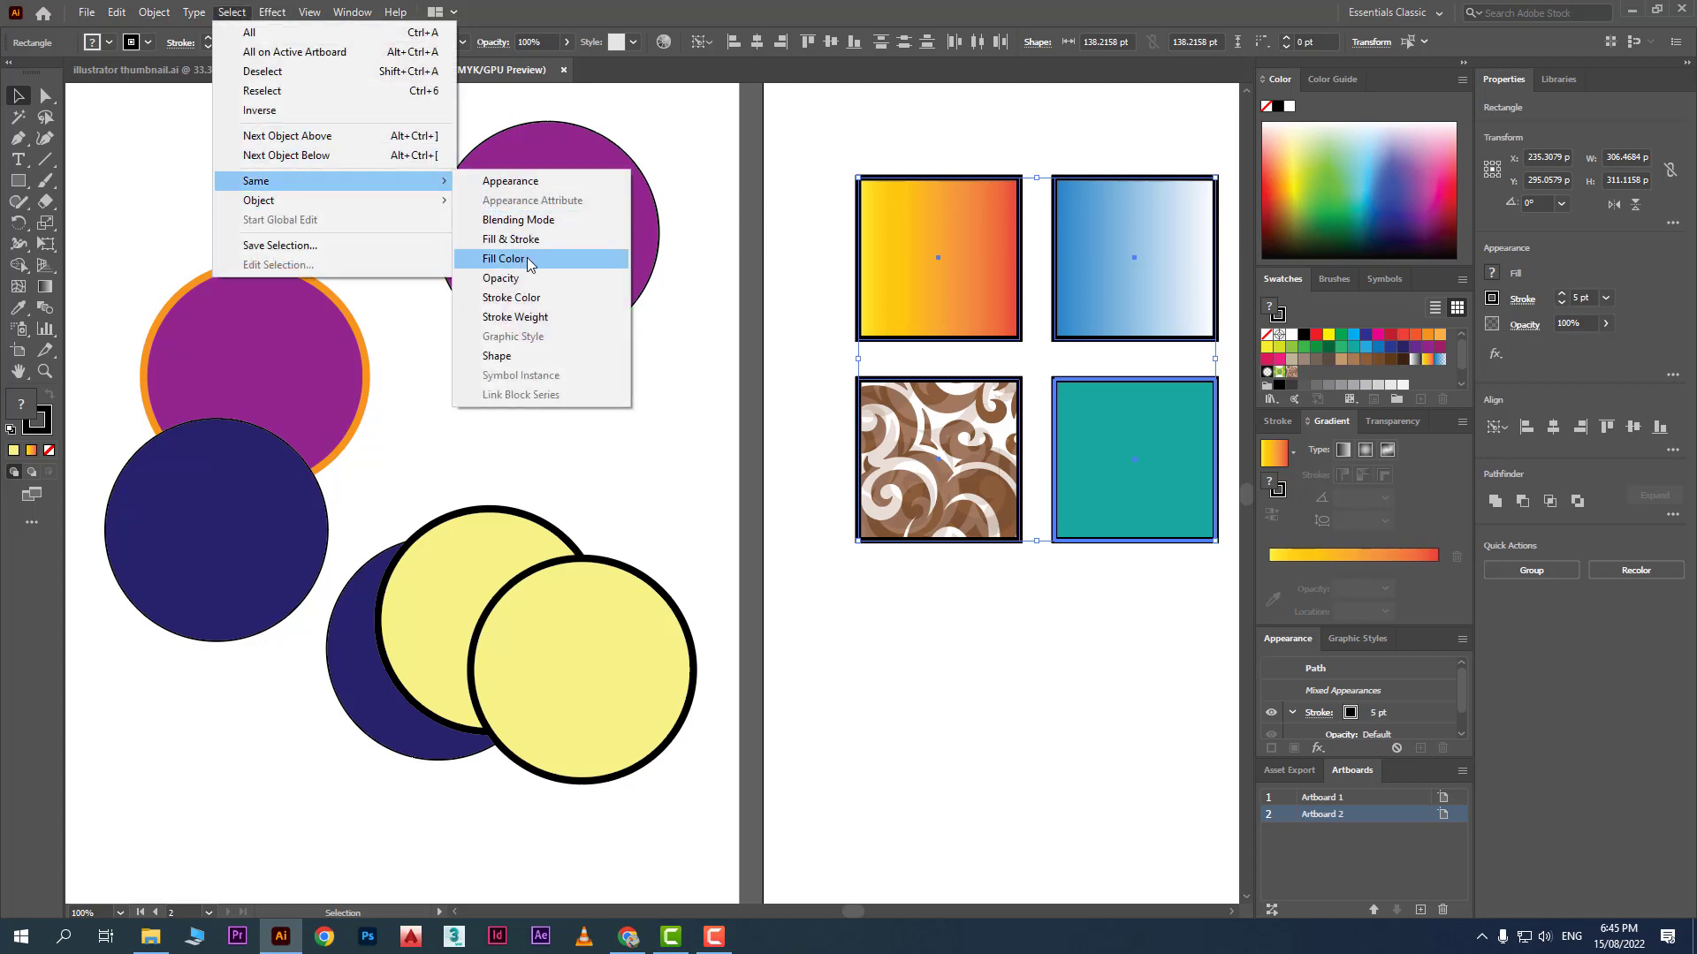
{"action": "left_click", "coordinate": [1004, 674]}
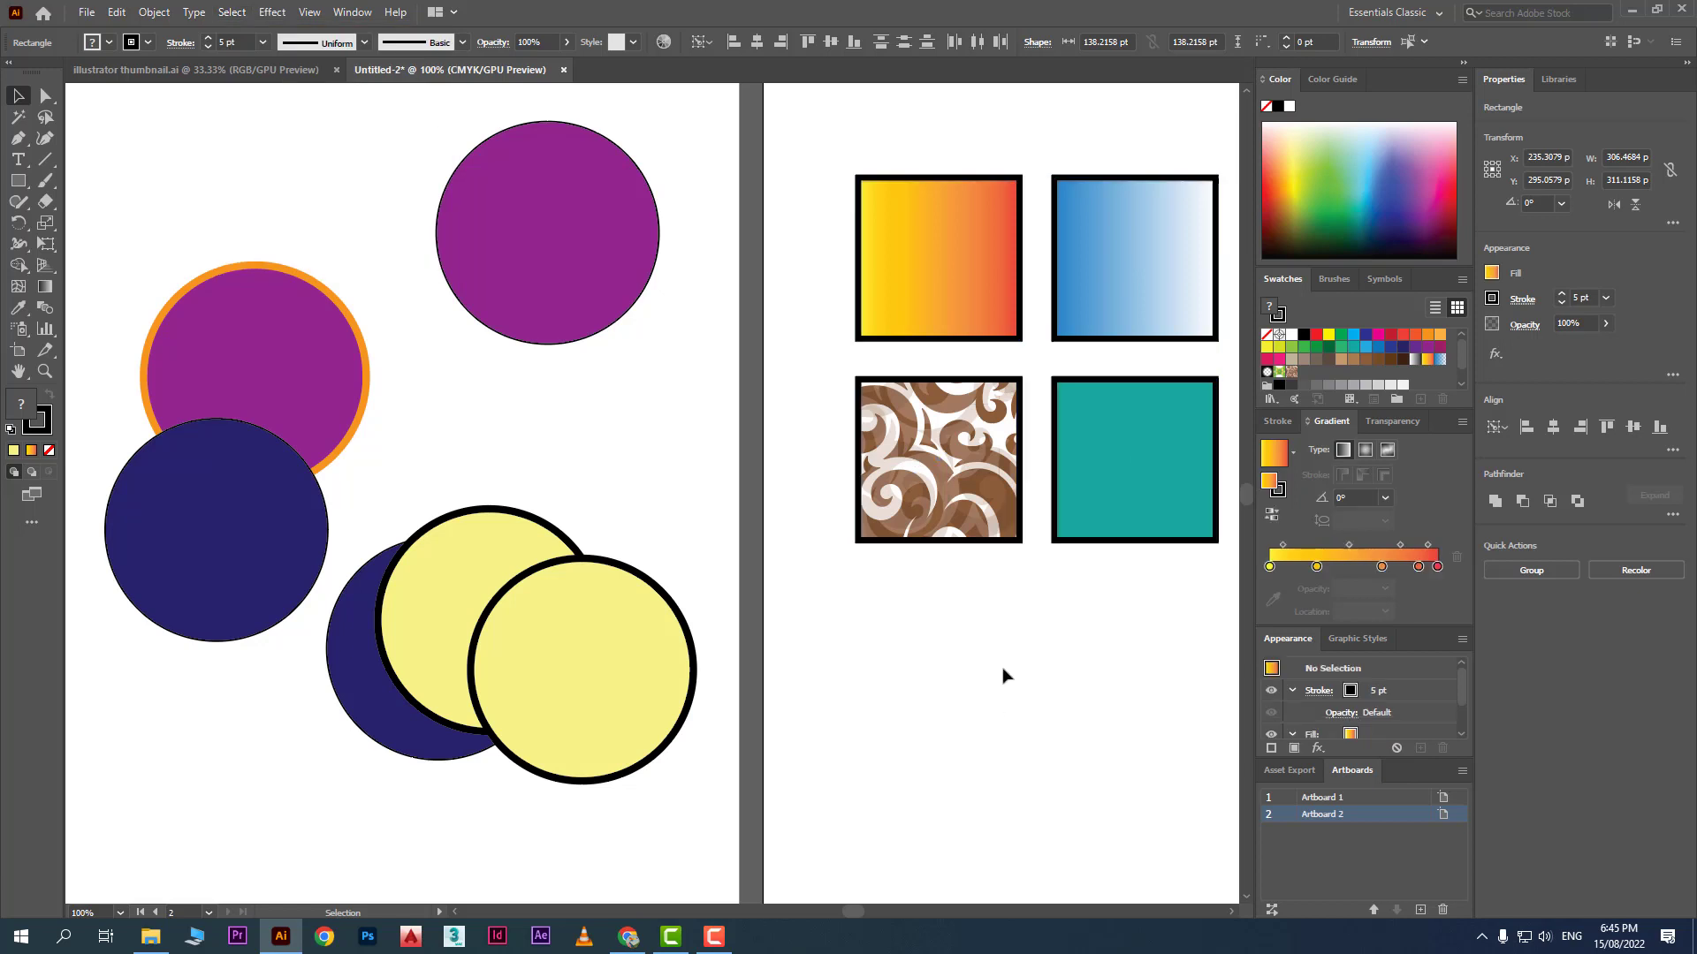
{"action": "left_click", "coordinate": [953, 515]}
{"action": "left_click", "coordinate": [230, 13]}
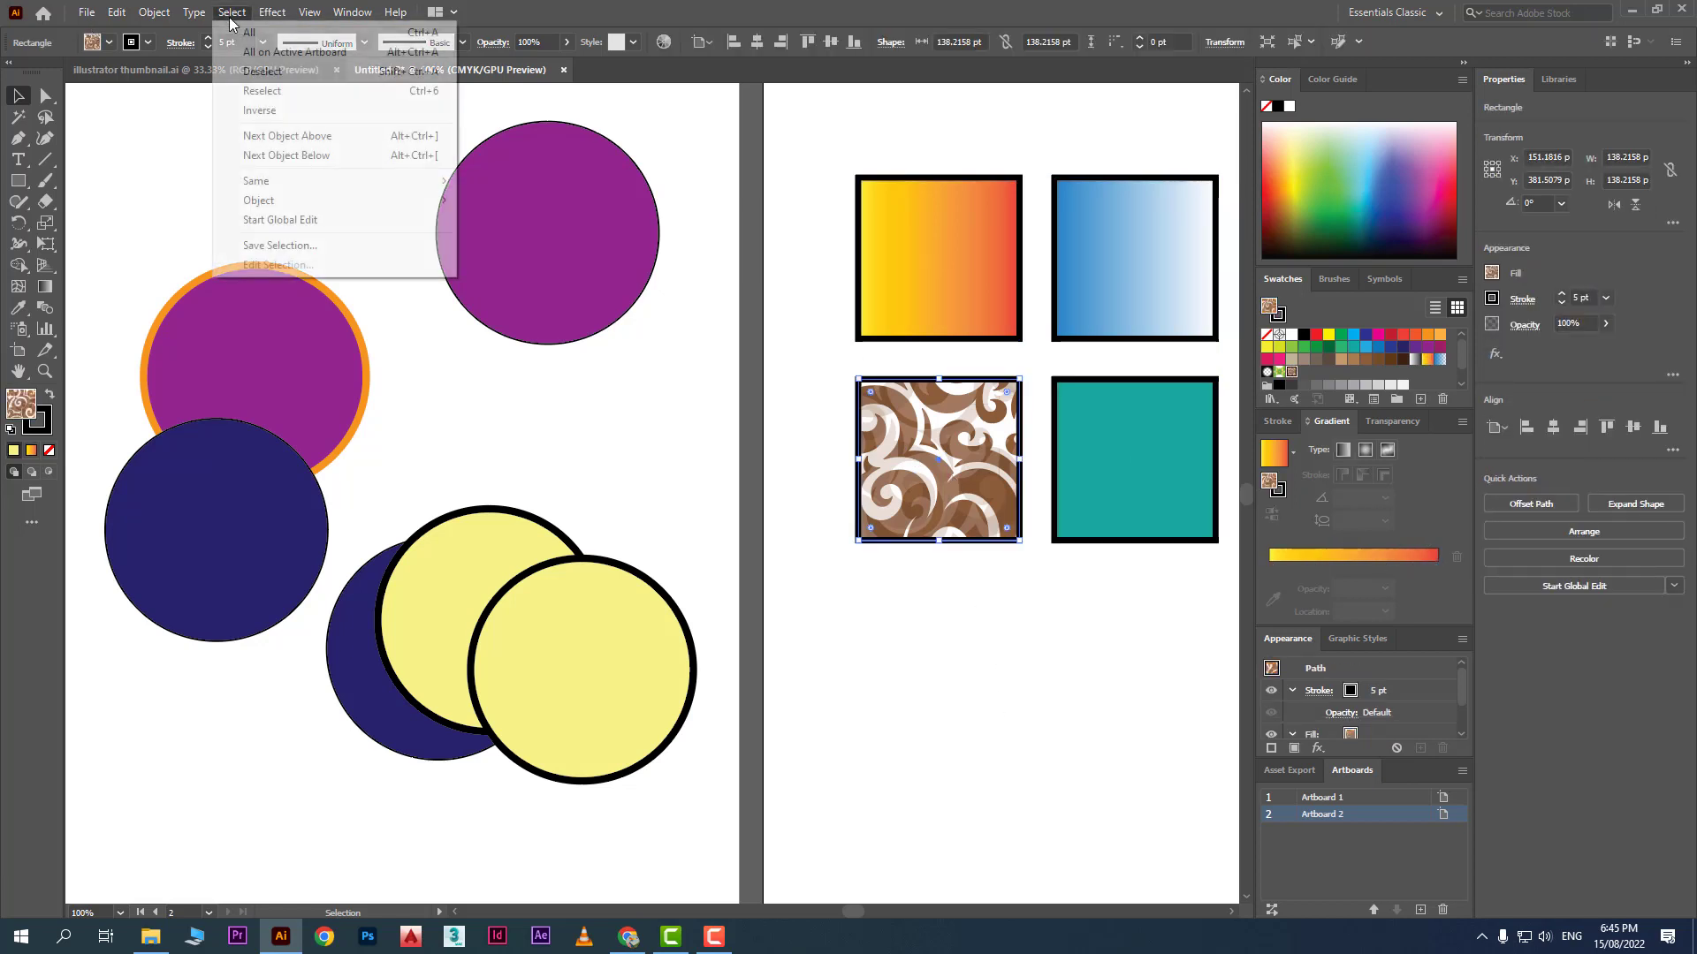
{"action": "mouse_move", "coordinate": [439, 182]}
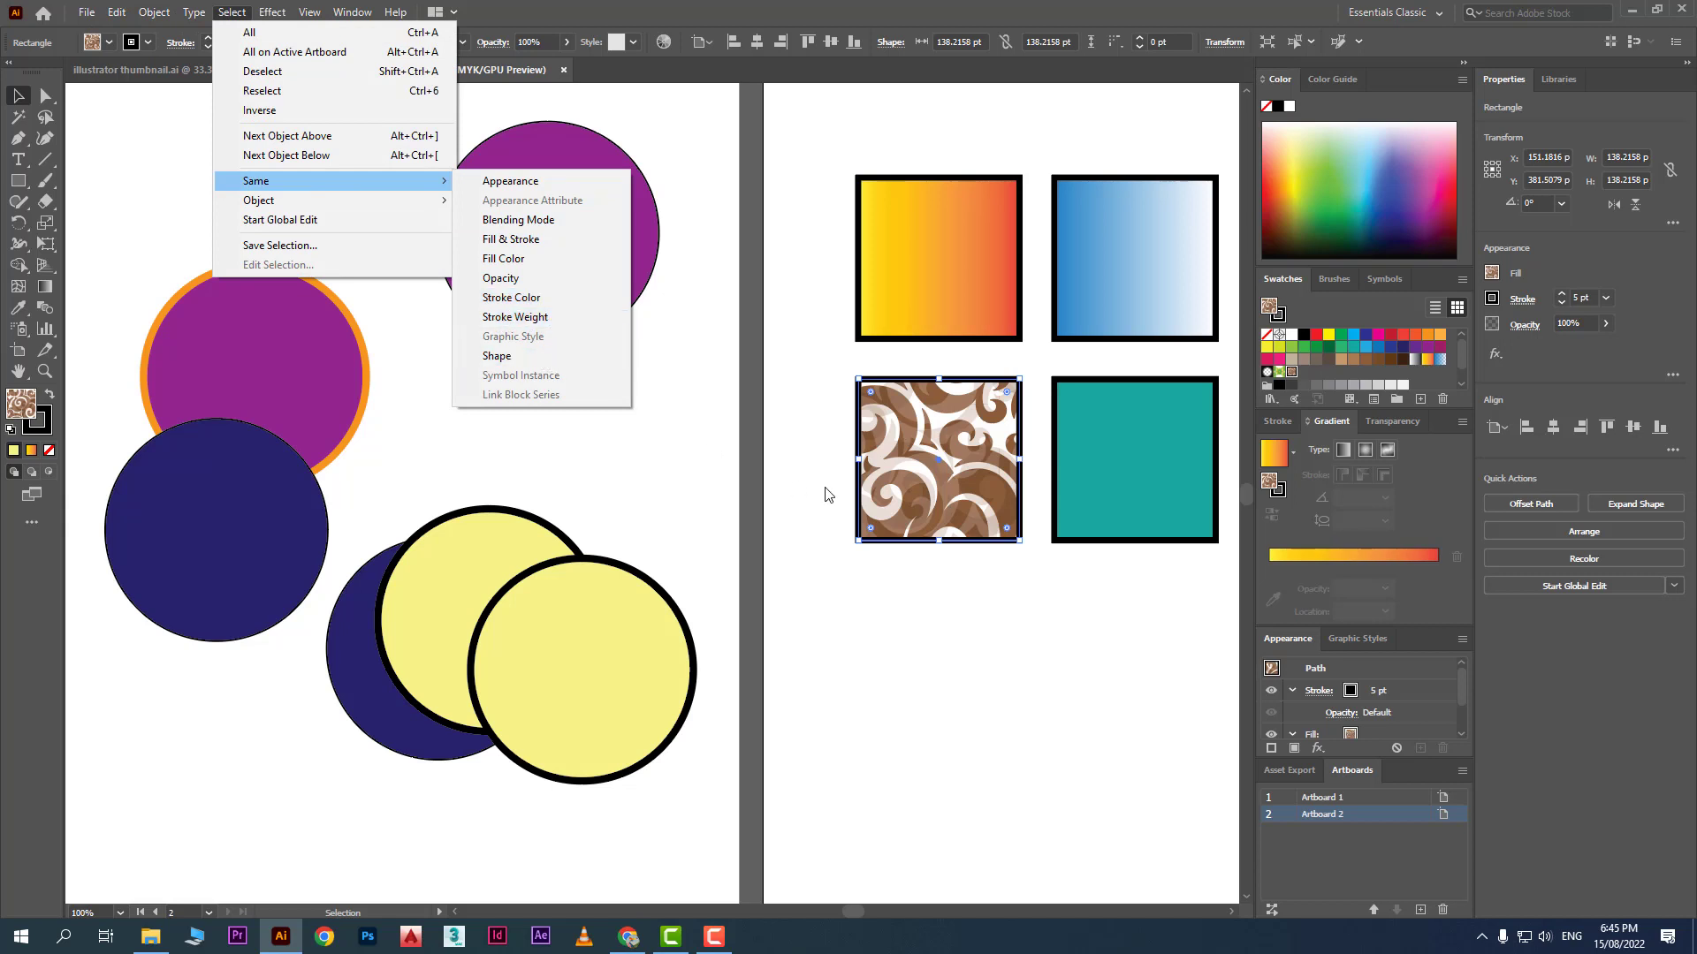
{"action": "left_click", "coordinate": [990, 704]}
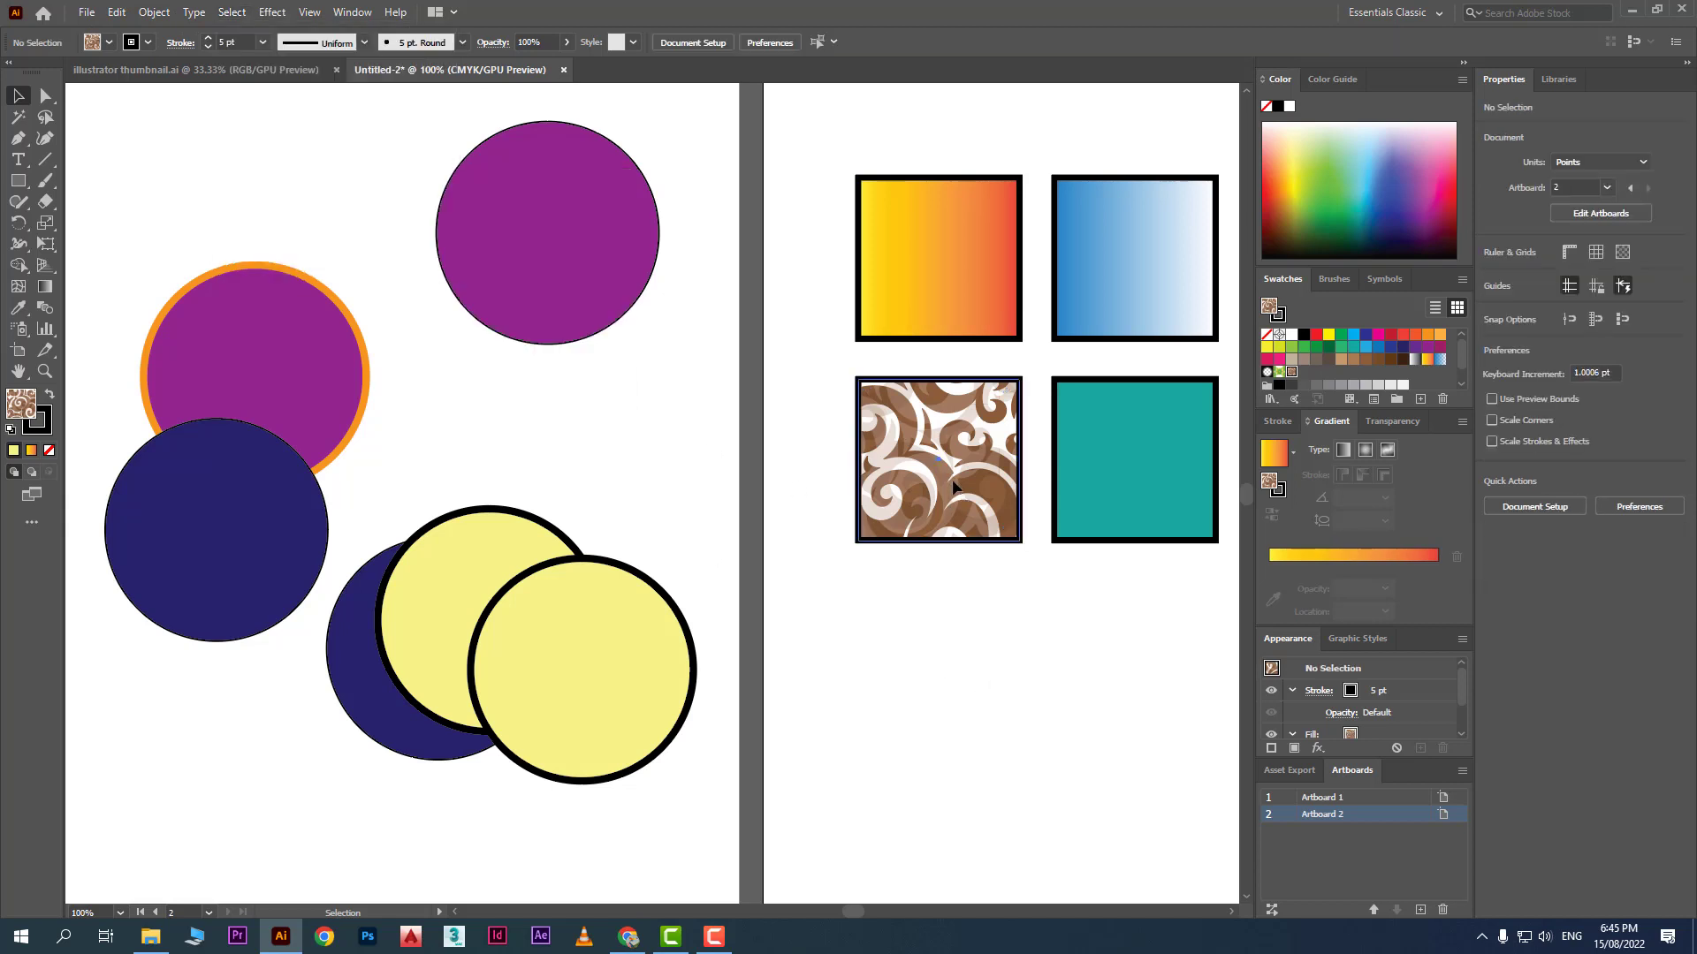
Step: Apply the light blue gradient graphic style to the brown pattern square and duplicate it directly below, leaving the original selected
{"action": "left_click", "coordinate": [979, 473]}
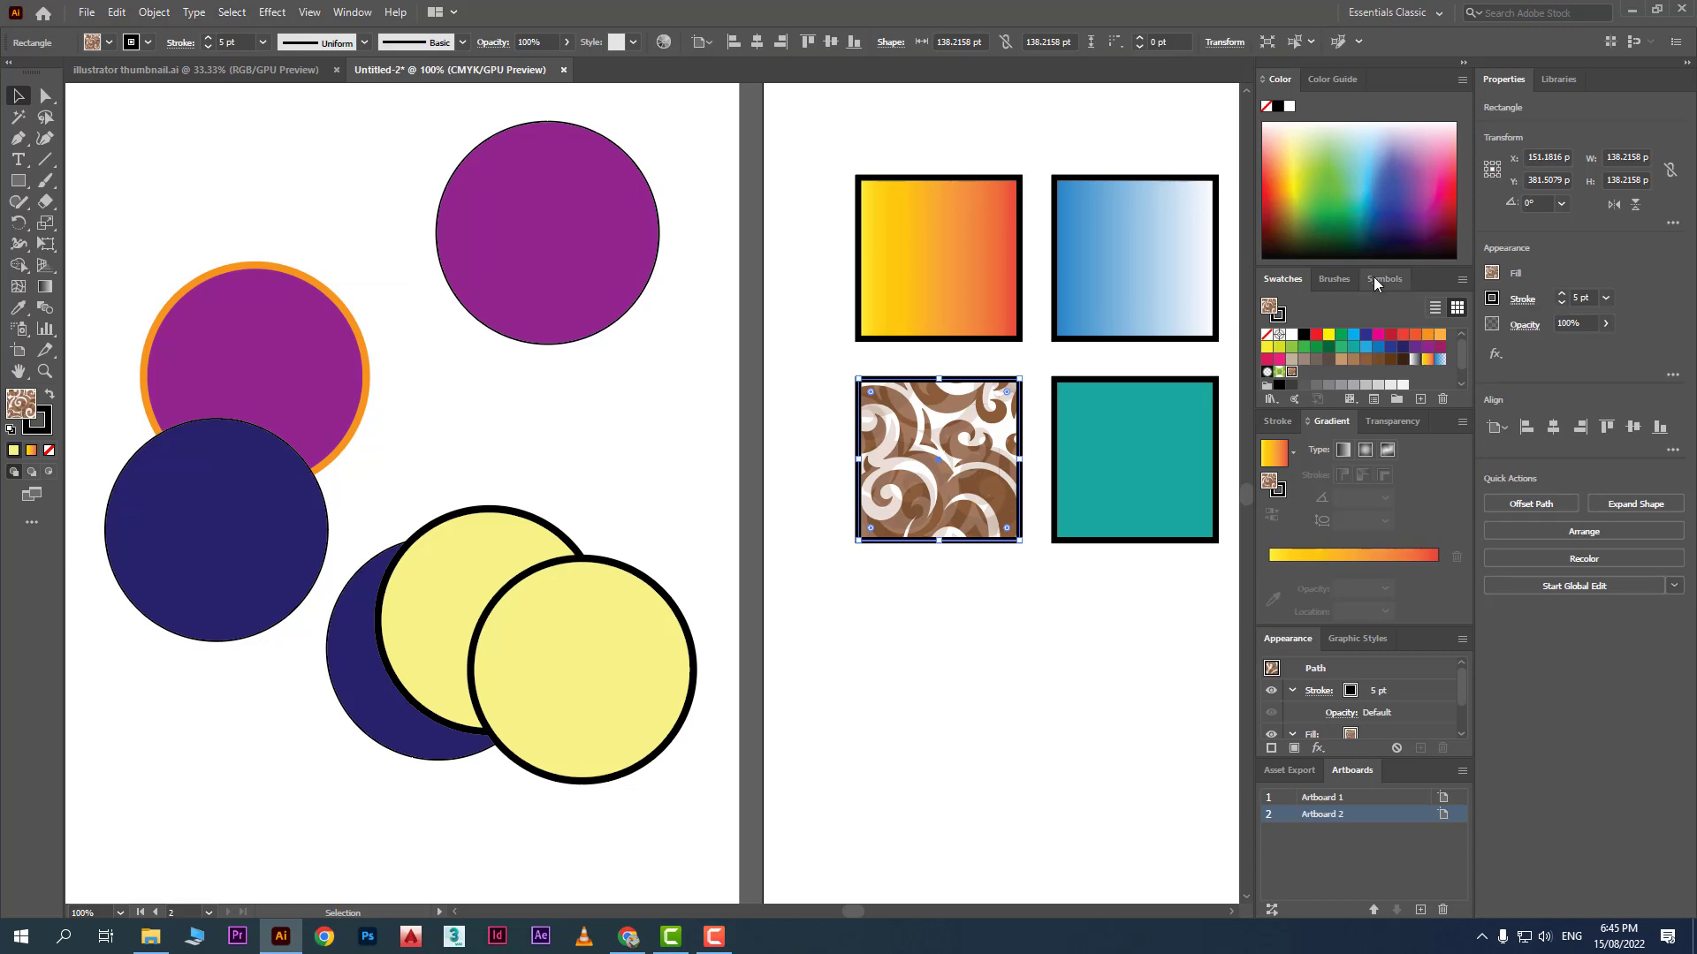
{"action": "left_click", "coordinate": [1381, 639]}
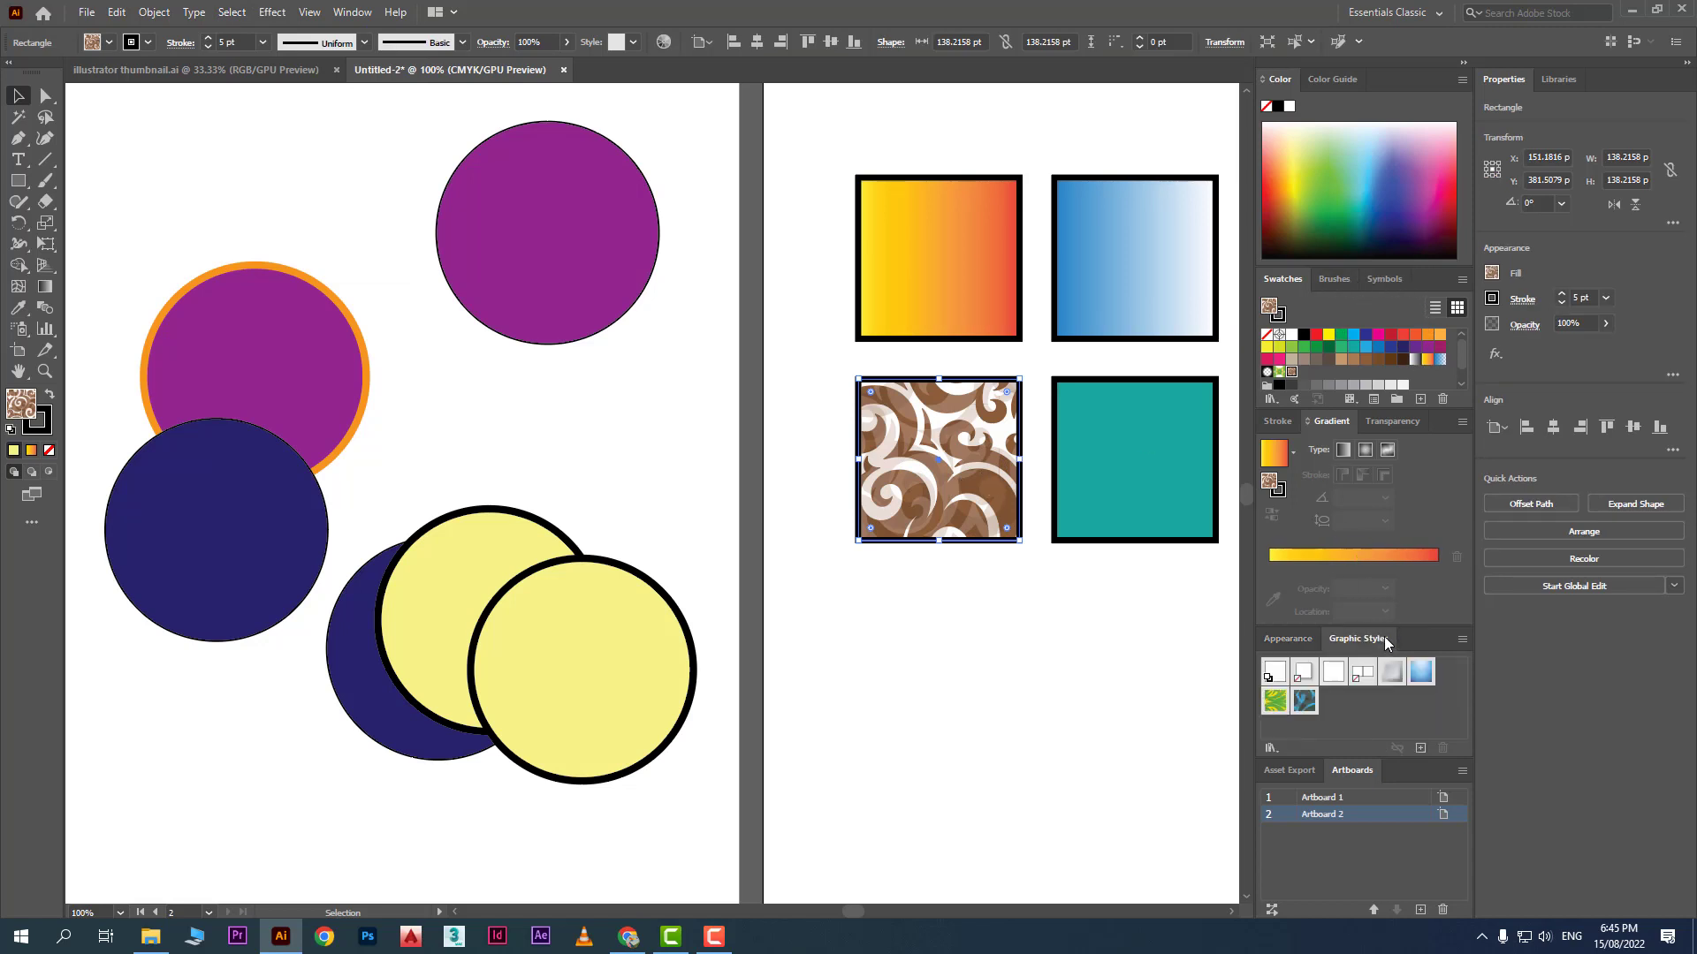
{"action": "left_click", "coordinate": [1423, 676]}
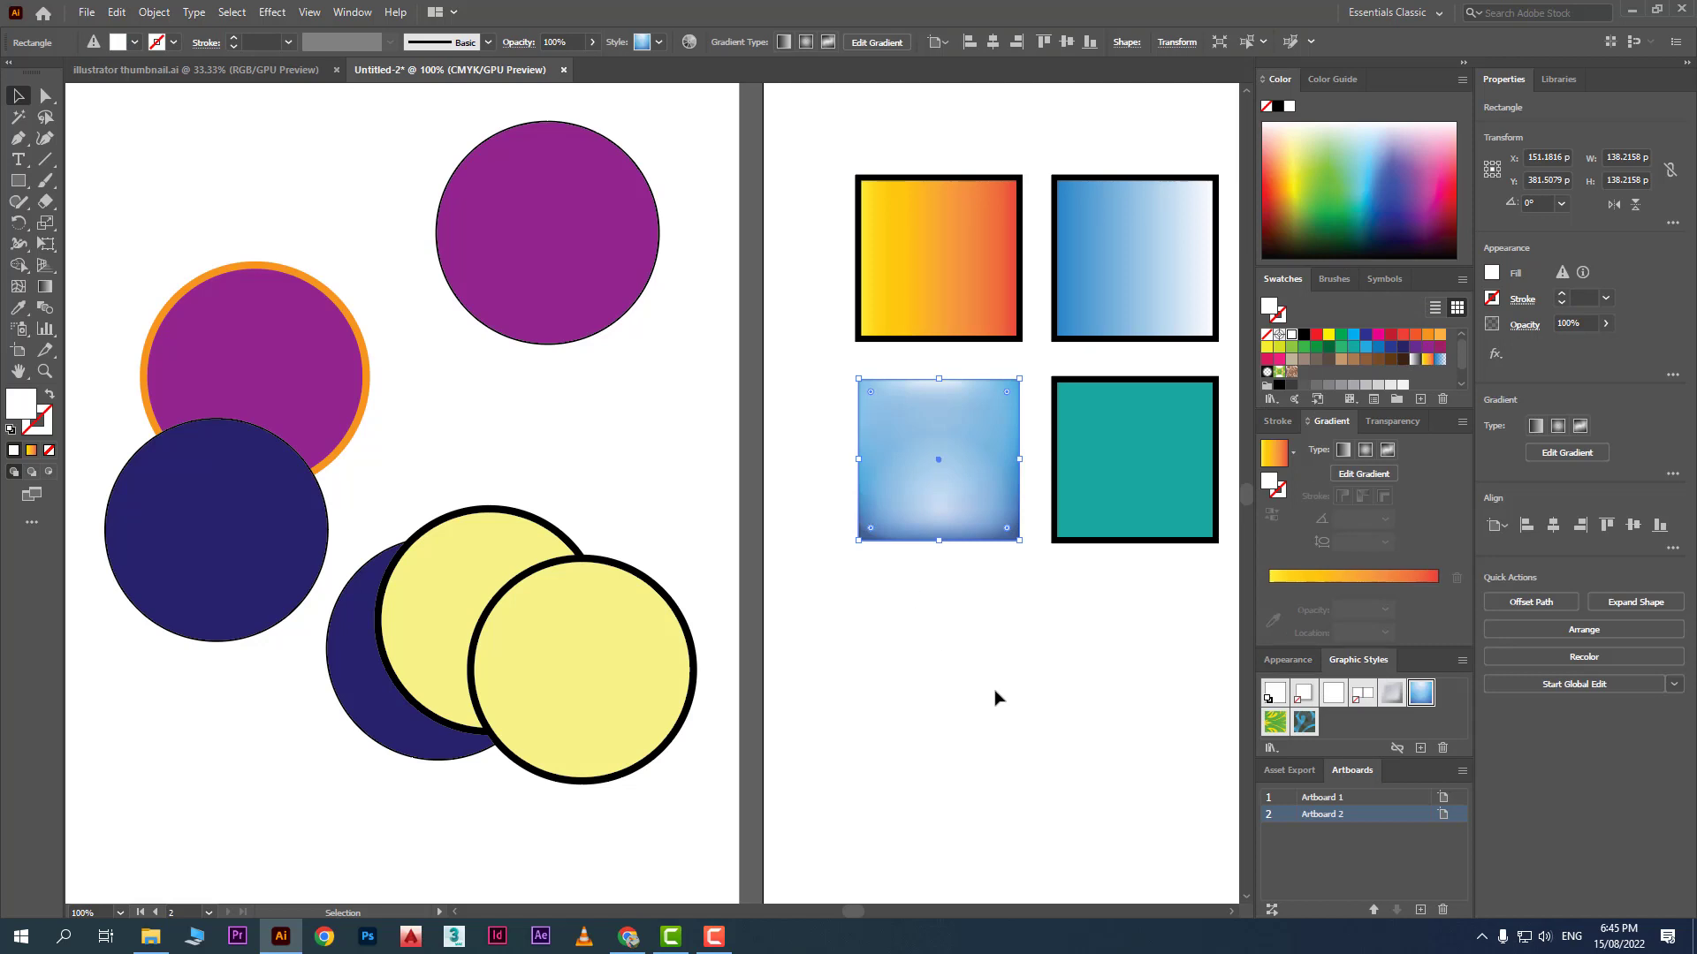
{"action": "left_click", "coordinate": [998, 698]}
{"action": "left_click_drag", "start_coordinate": [969, 486], "coordinate": [967, 711]}
{"action": "left_click", "coordinate": [958, 511]}
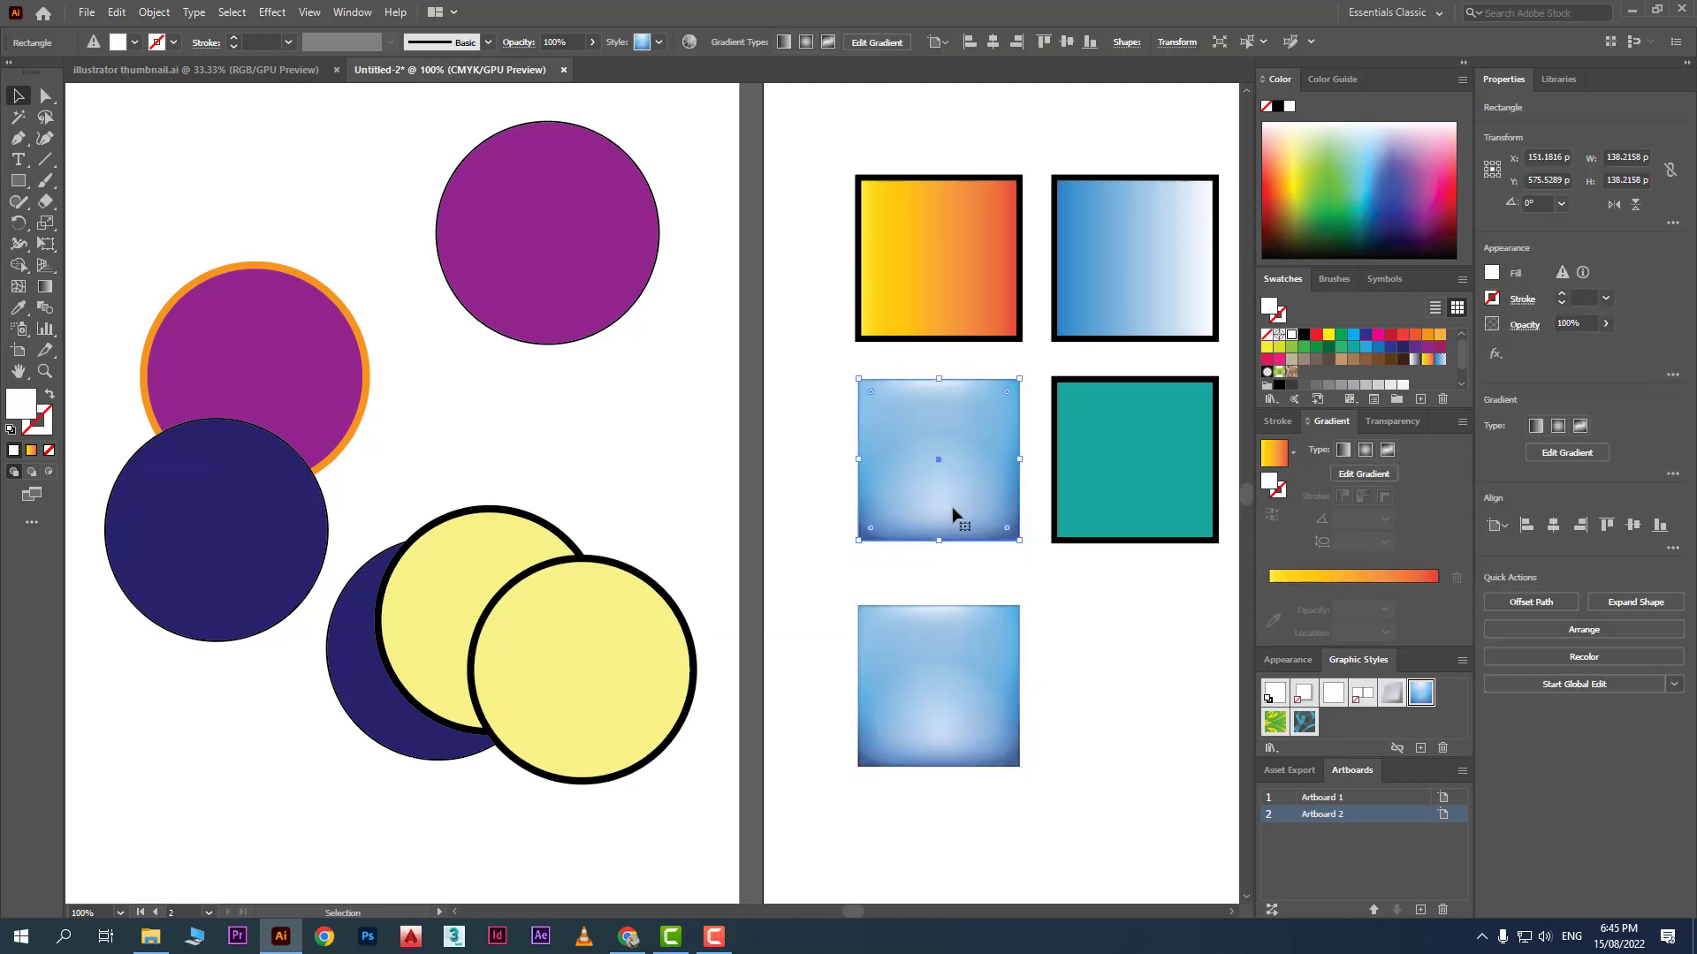
Step: Select all objects with the same Graphic Style as the selected light blue square
{"action": "left_click", "coordinate": [231, 12]}
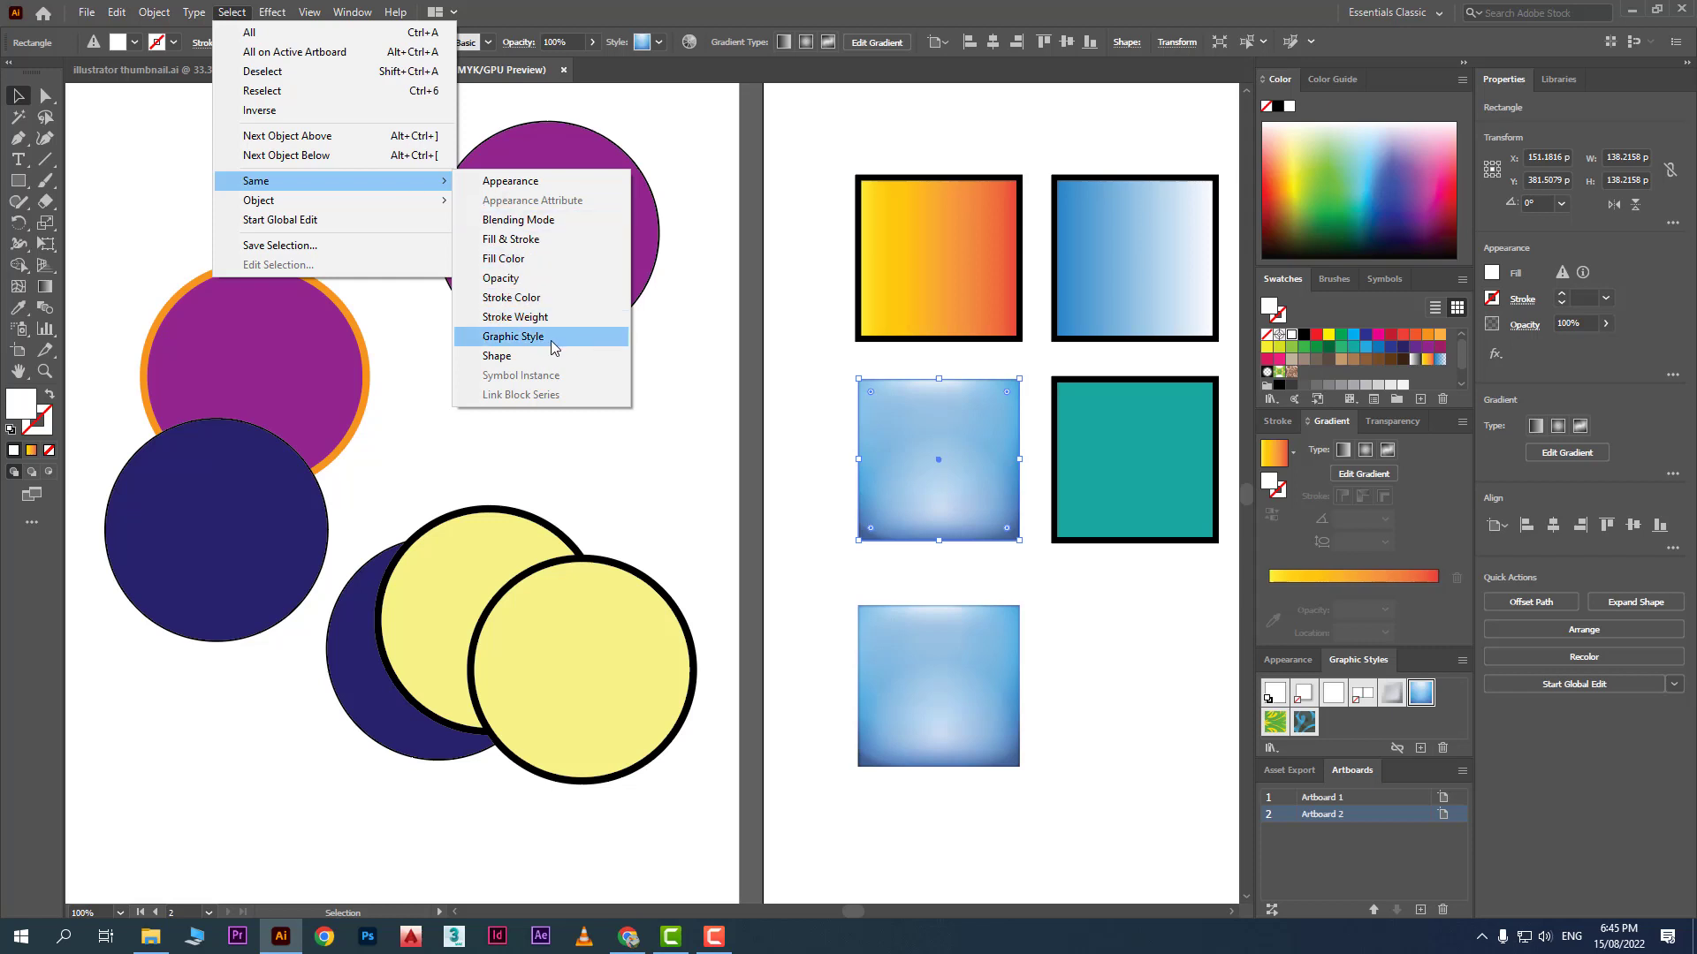
{"action": "left_click", "coordinate": [554, 343]}
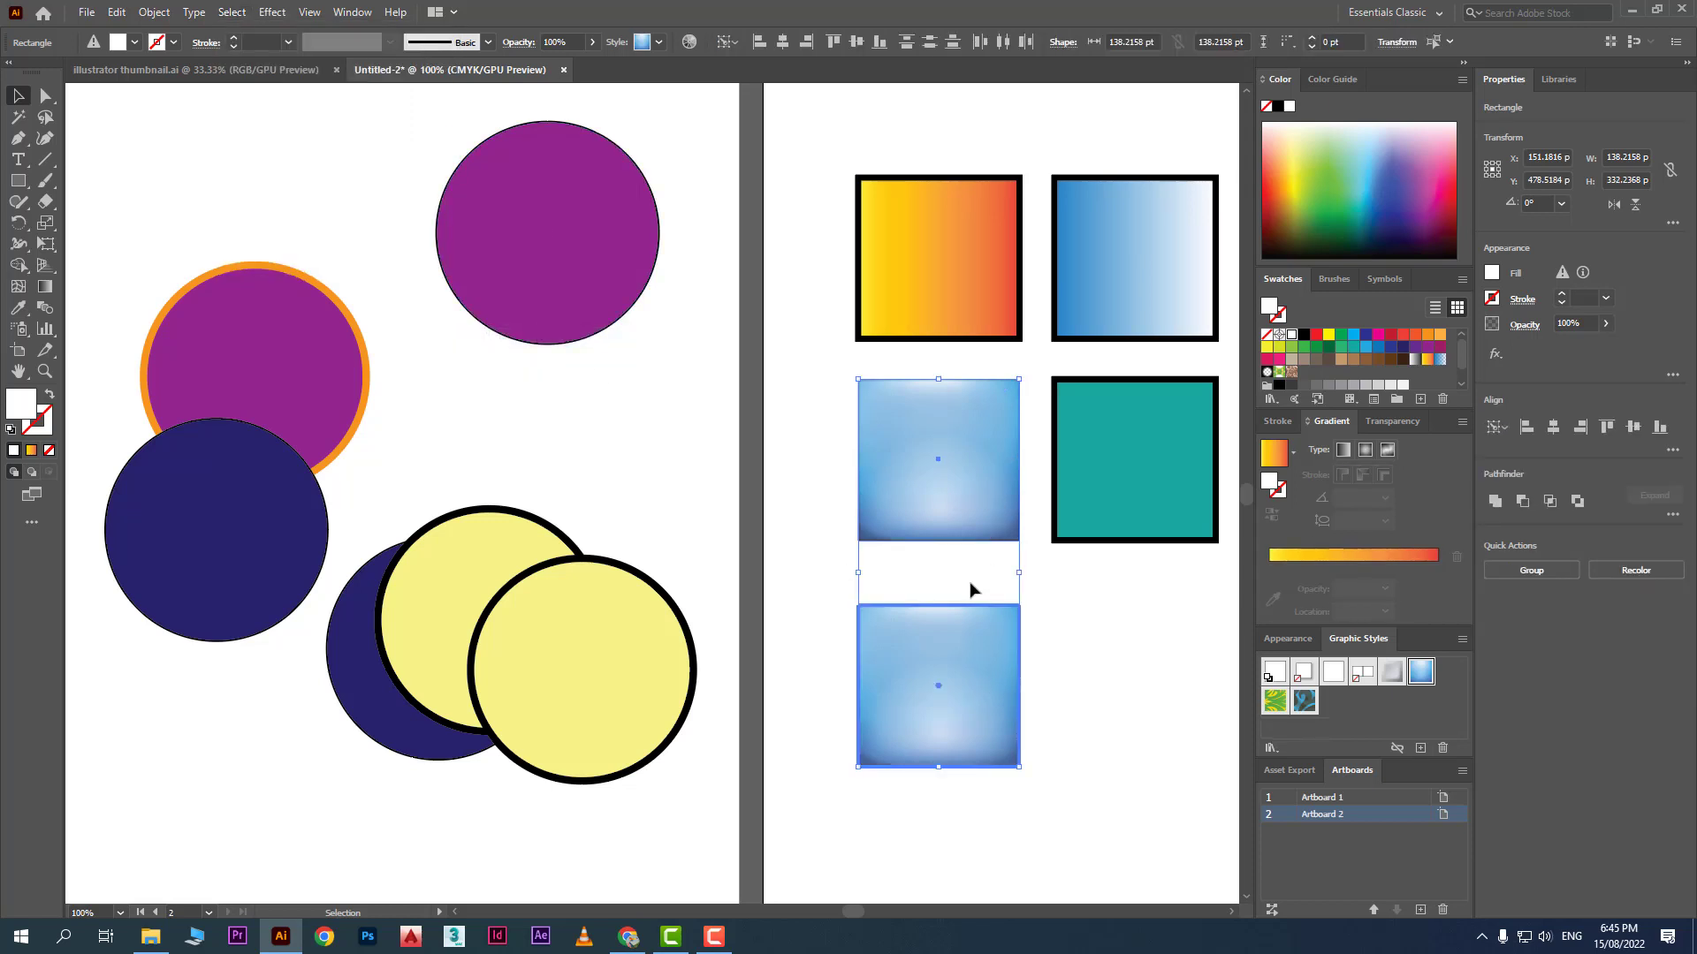
Step: Select all objects with the same Shape as the upper purple circle, move them slightly together, and clear the selection
{"action": "left_click", "coordinate": [579, 281]}
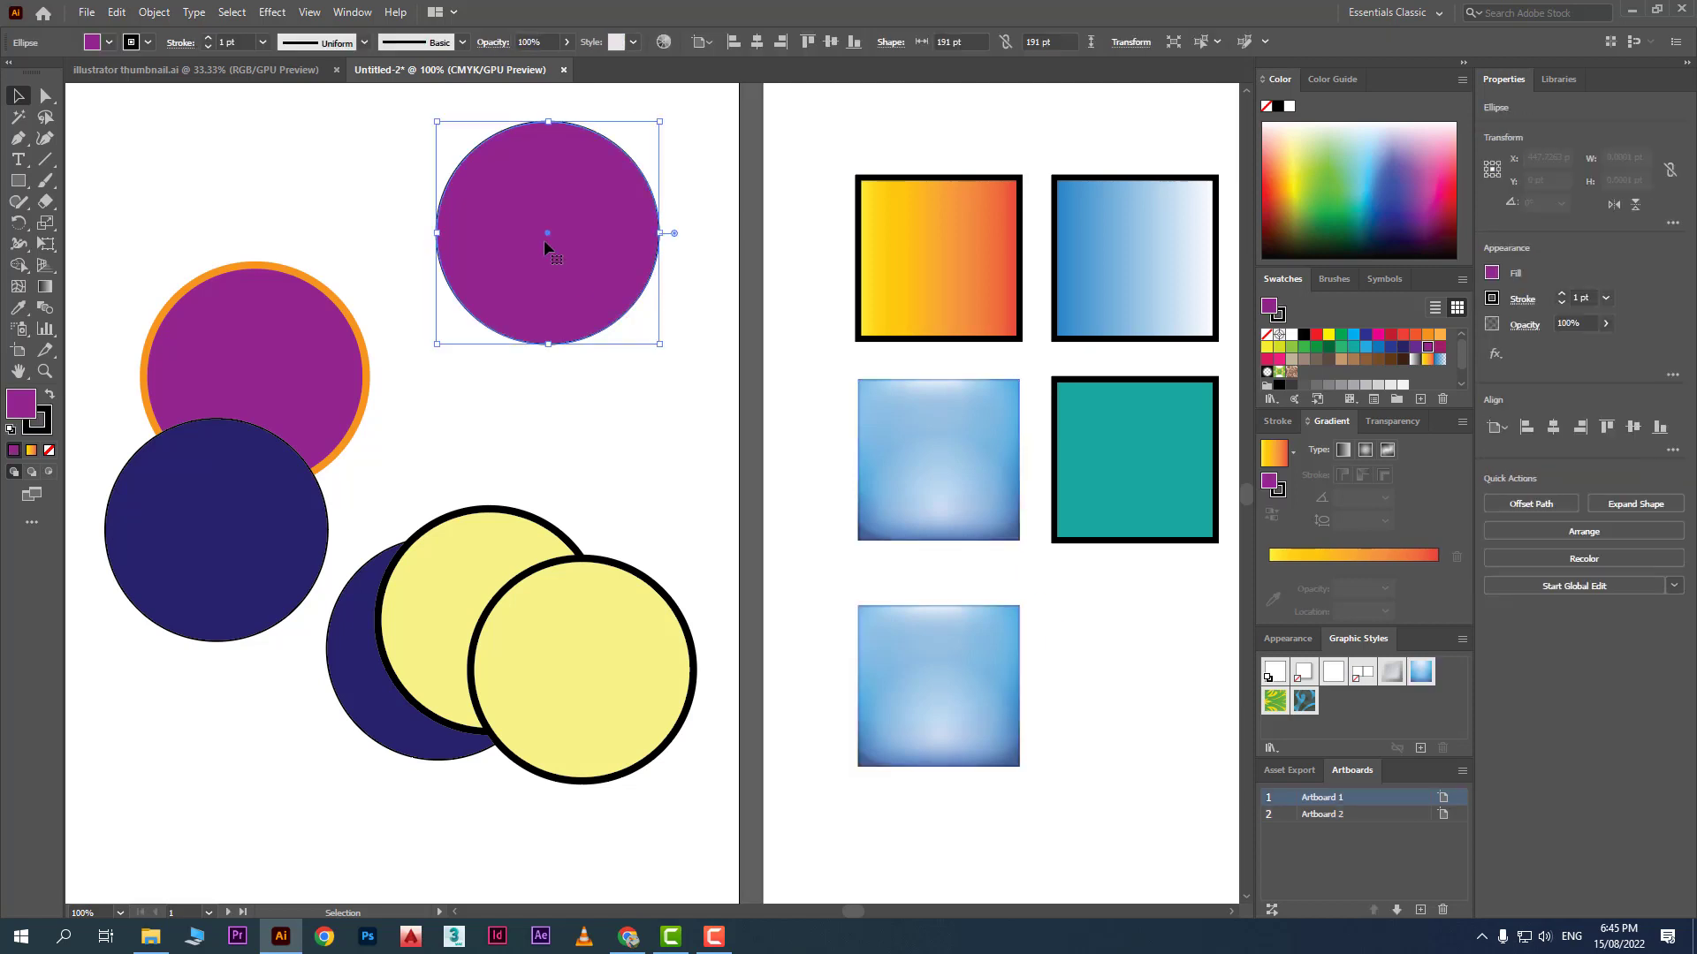
{"action": "left_click", "coordinate": [232, 12]}
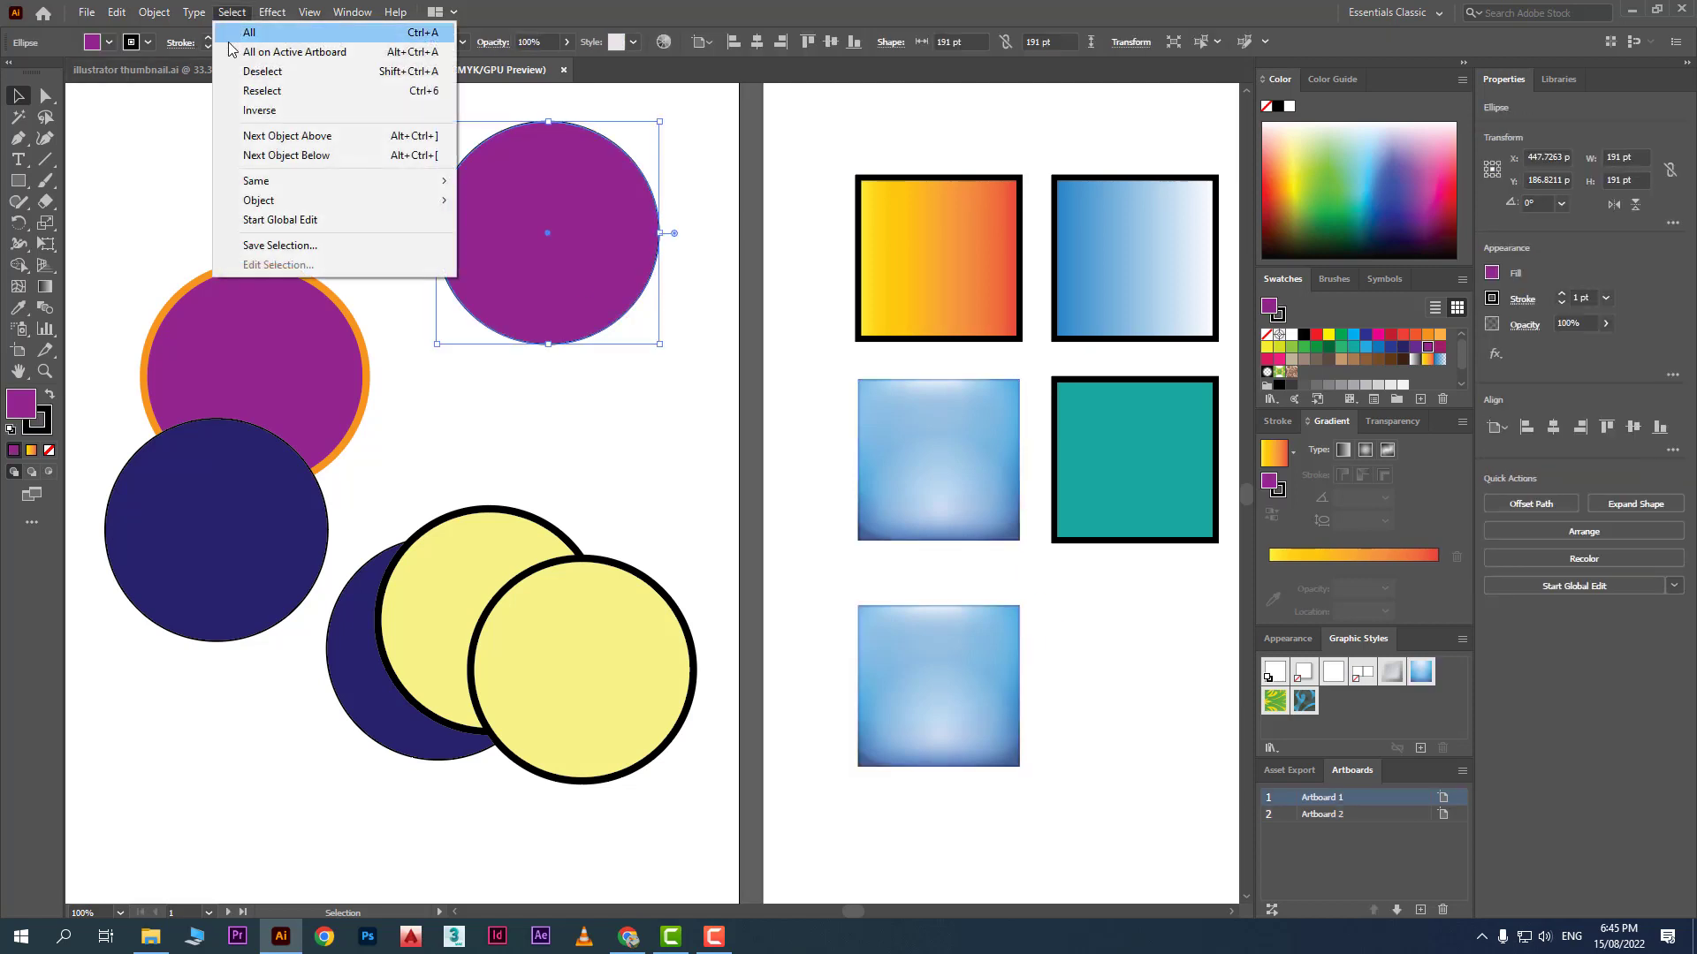
{"action": "mouse_move", "coordinate": [395, 202]}
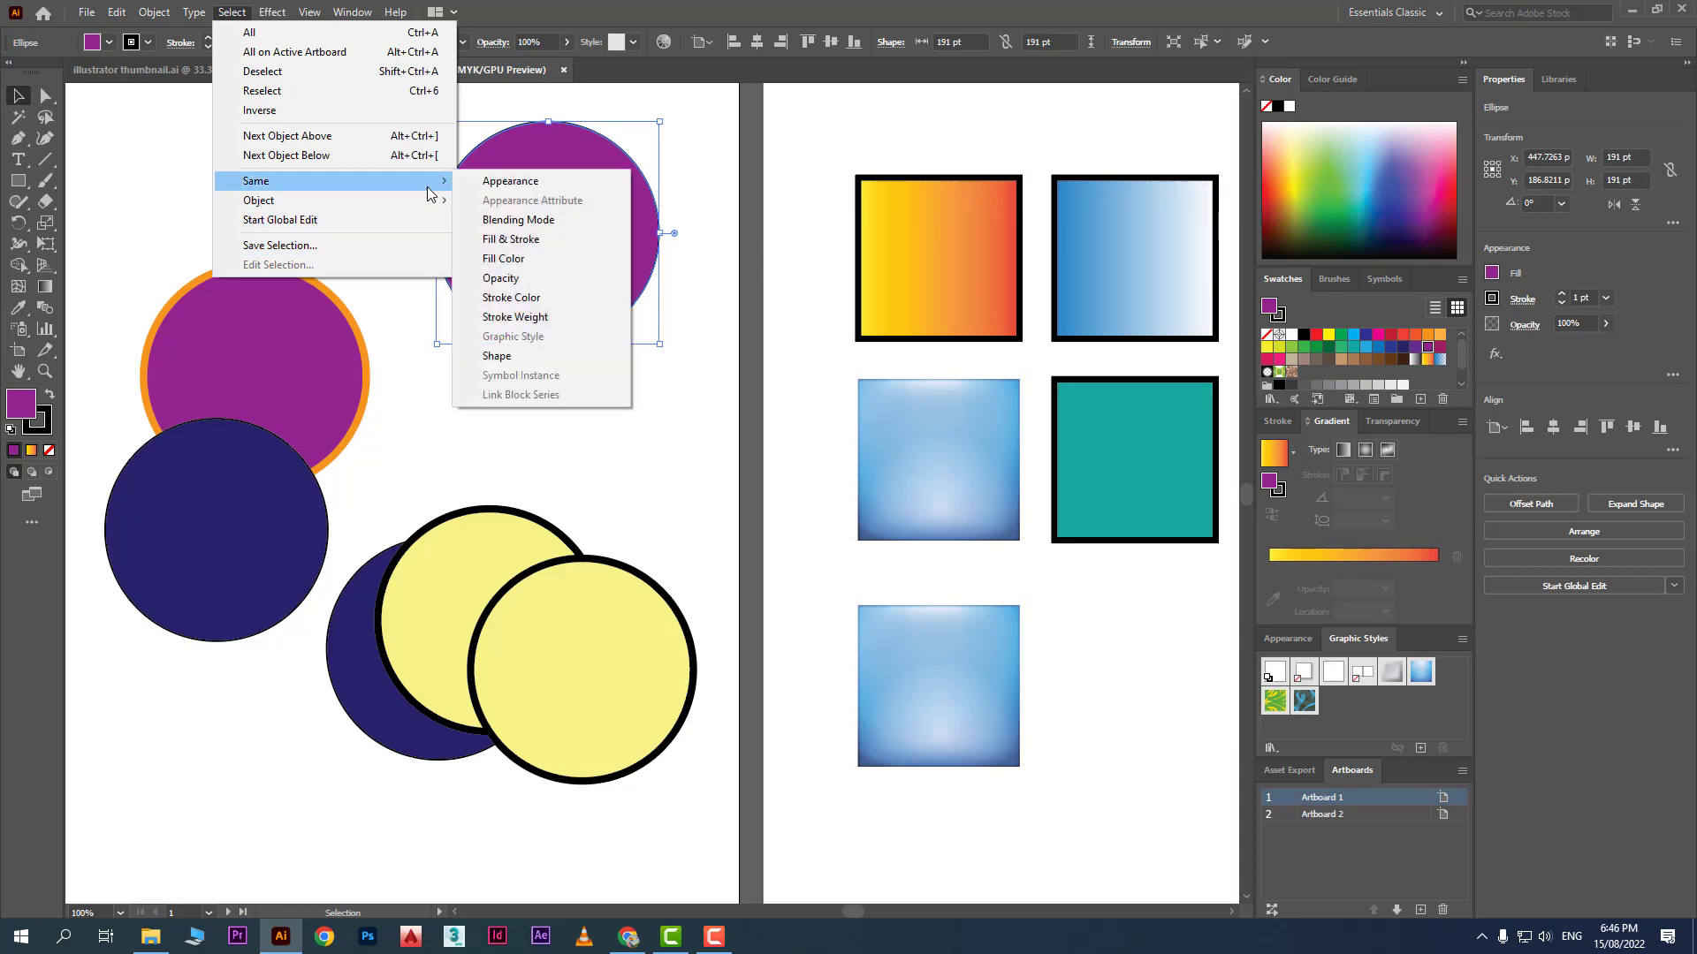
{"action": "left_click", "coordinate": [496, 355]}
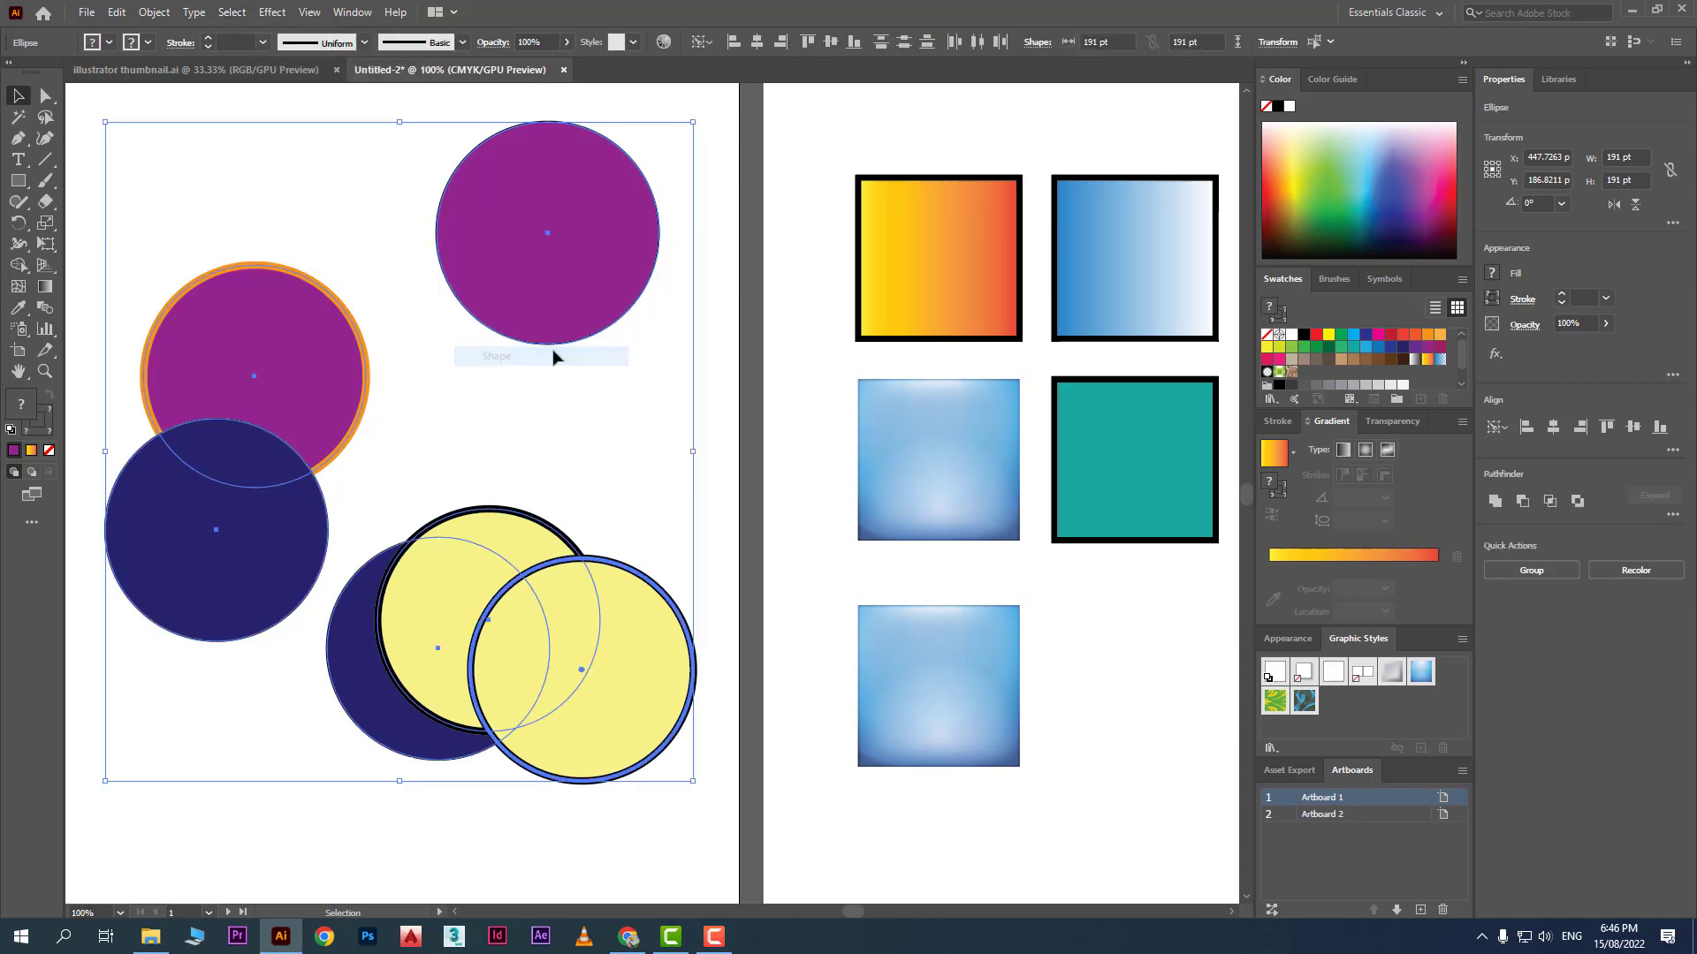
{"action": "mouse_move", "coordinate": [580, 258]}
{"action": "left_mouse_down"}
{"action": "mouse_move", "coordinate": [509, 286]}
{"action": "mouse_move", "coordinate": [602, 246]}
{"action": "left_mouse_up"}
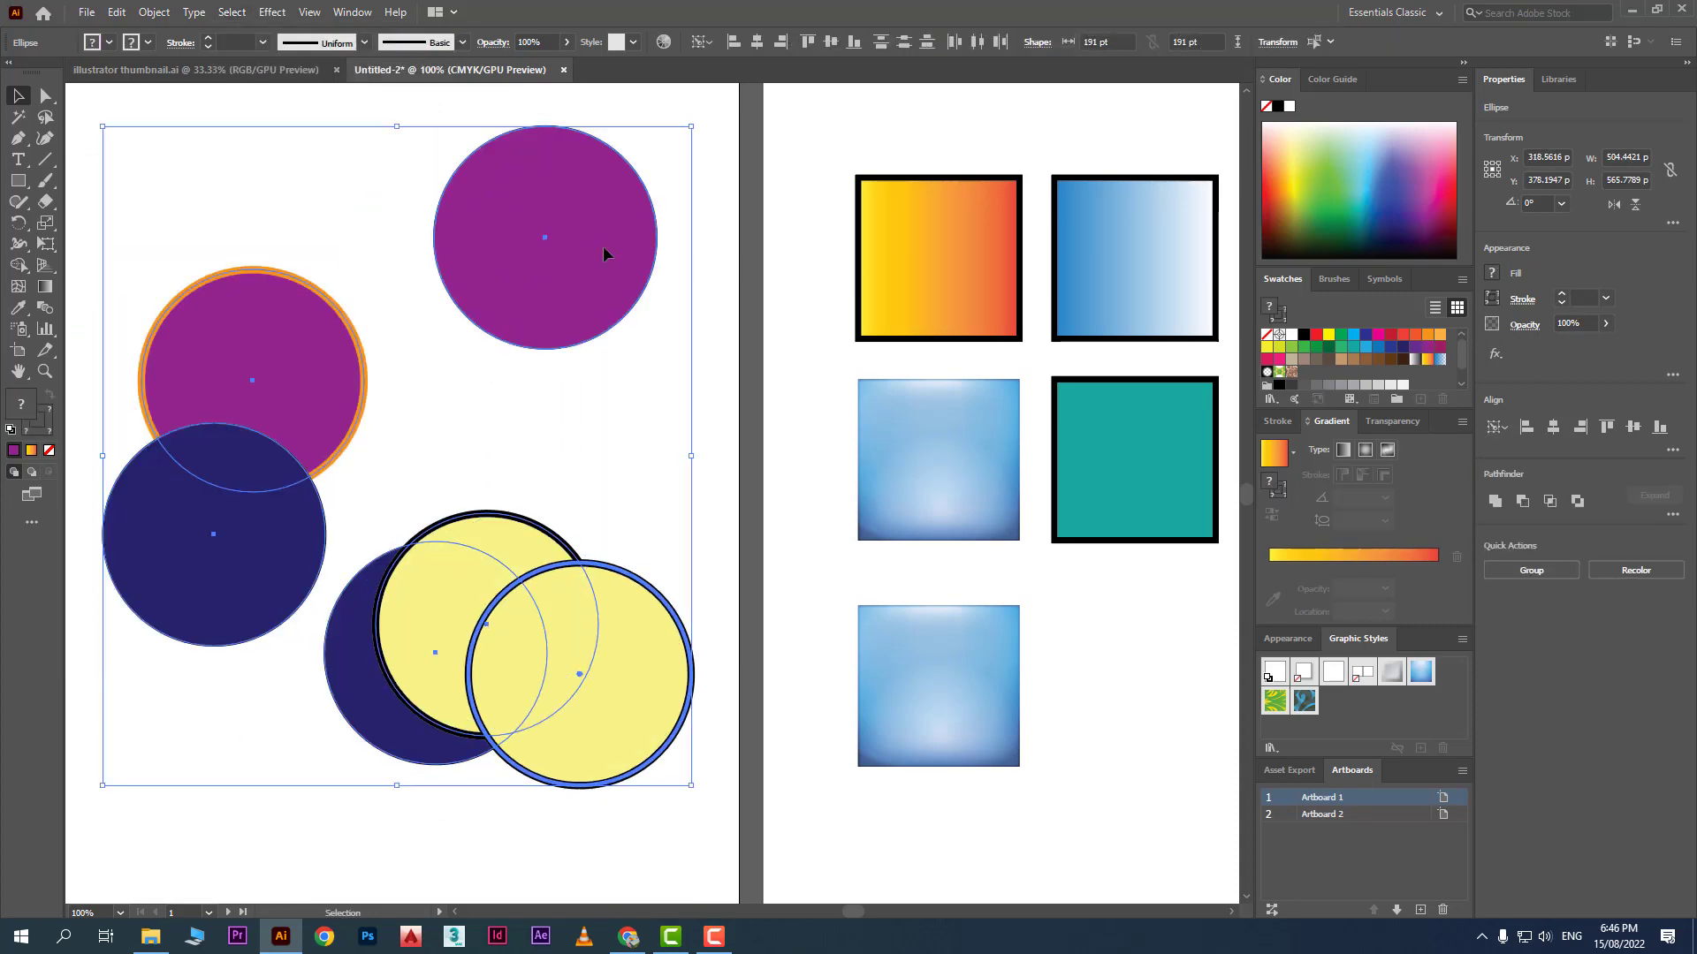
{"action": "left_click", "coordinate": [524, 400]}
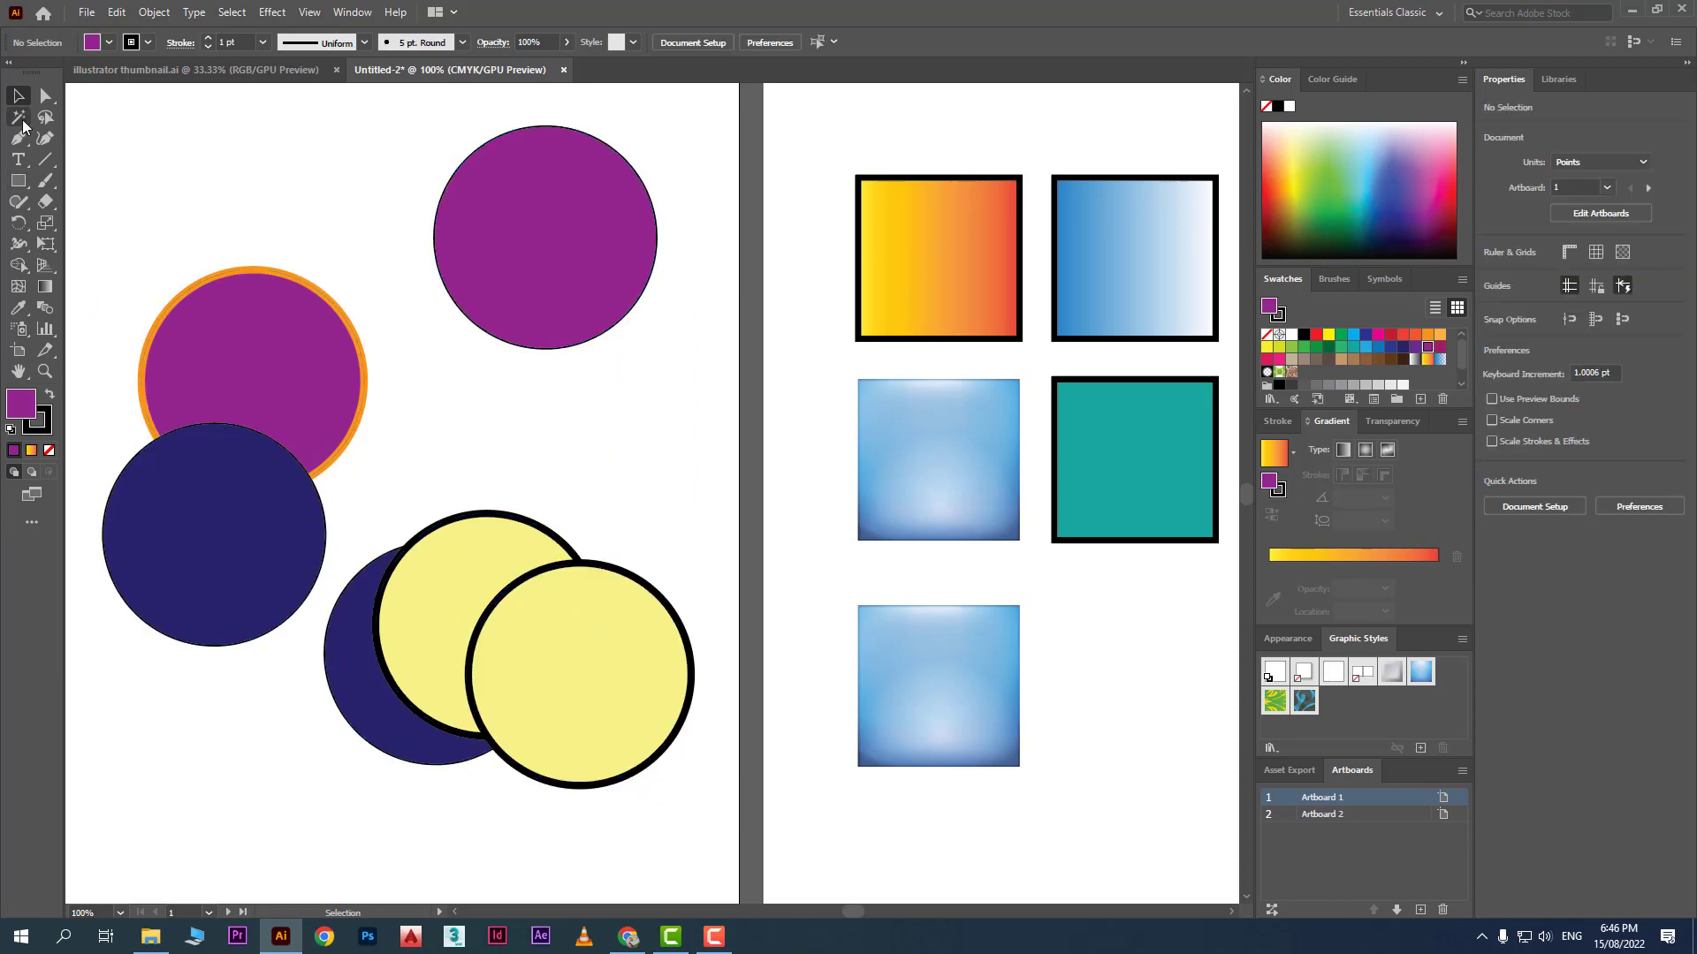
Step: Place three "Lorem ipsum" point texts: above the orange-outlined circle, above the yellow circles, and below the teal square on the second artboard
{"action": "key", "text": "t"}
{"action": "left_click", "coordinate": [287, 198]}
{"action": "key", "text": "Escape"}
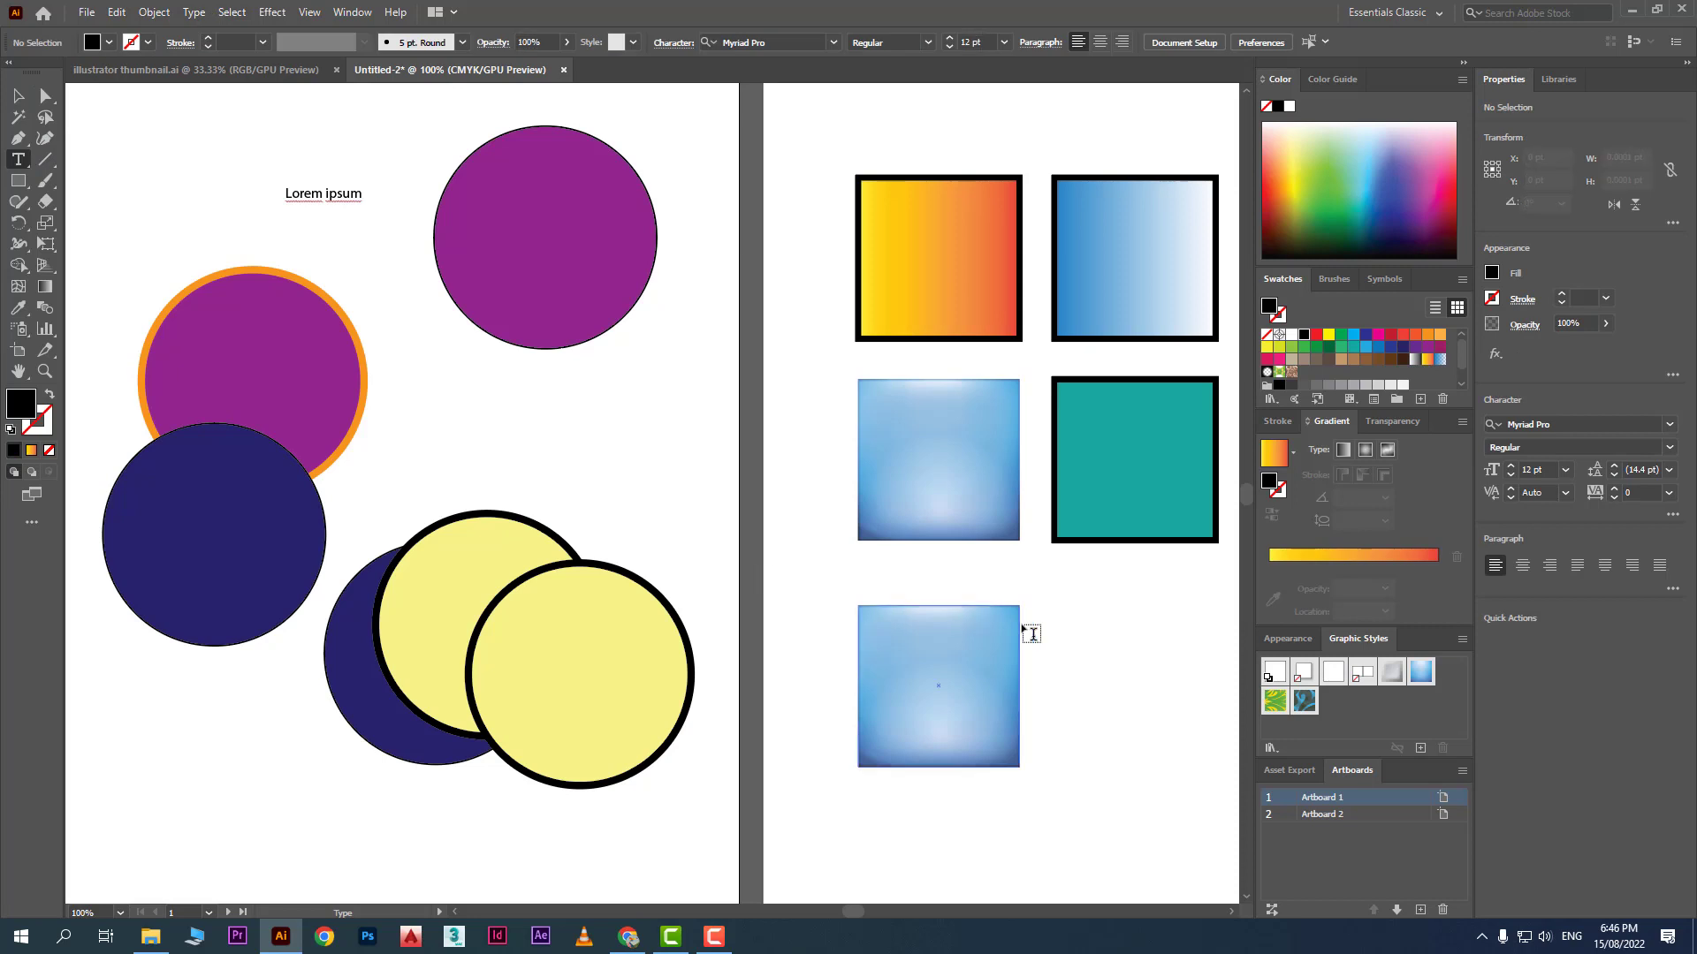
{"action": "left_click", "coordinate": [1157, 614]}
{"action": "left_click", "coordinate": [481, 421]}
{"action": "left_click", "coordinate": [520, 473]}
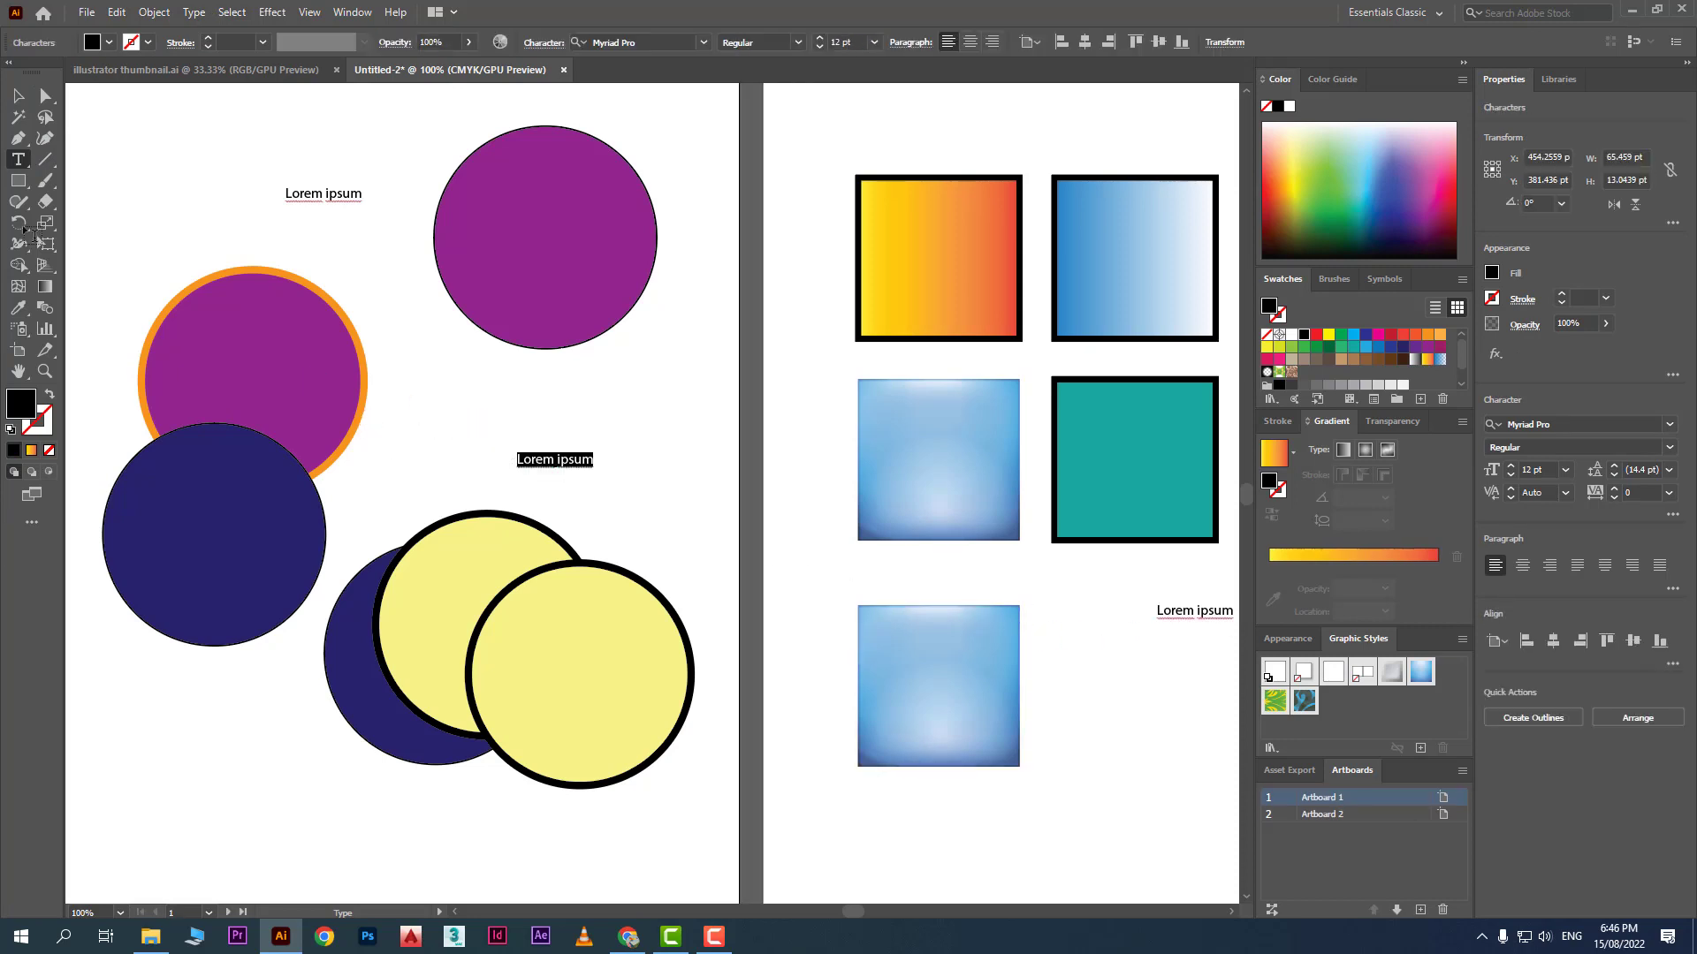
{"action": "key", "text": "Escape"}
Step: Select all text objects across both artboards
{"action": "left_click", "coordinate": [221, 13]}
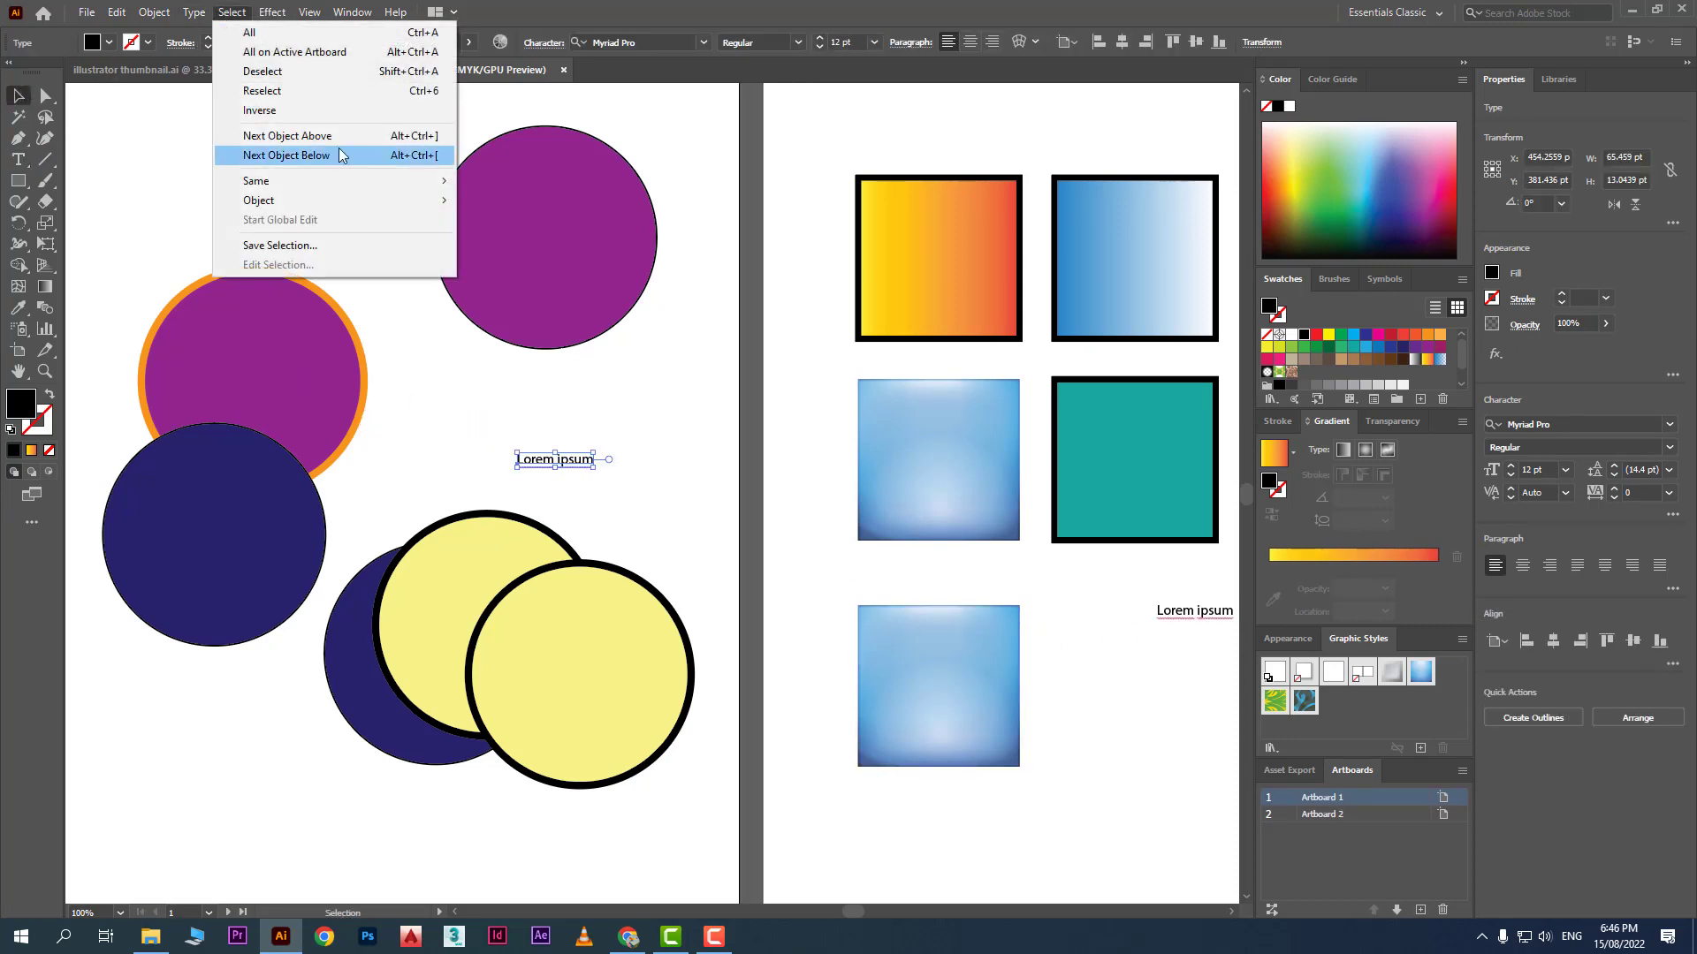
{"action": "mouse_move", "coordinate": [415, 205]}
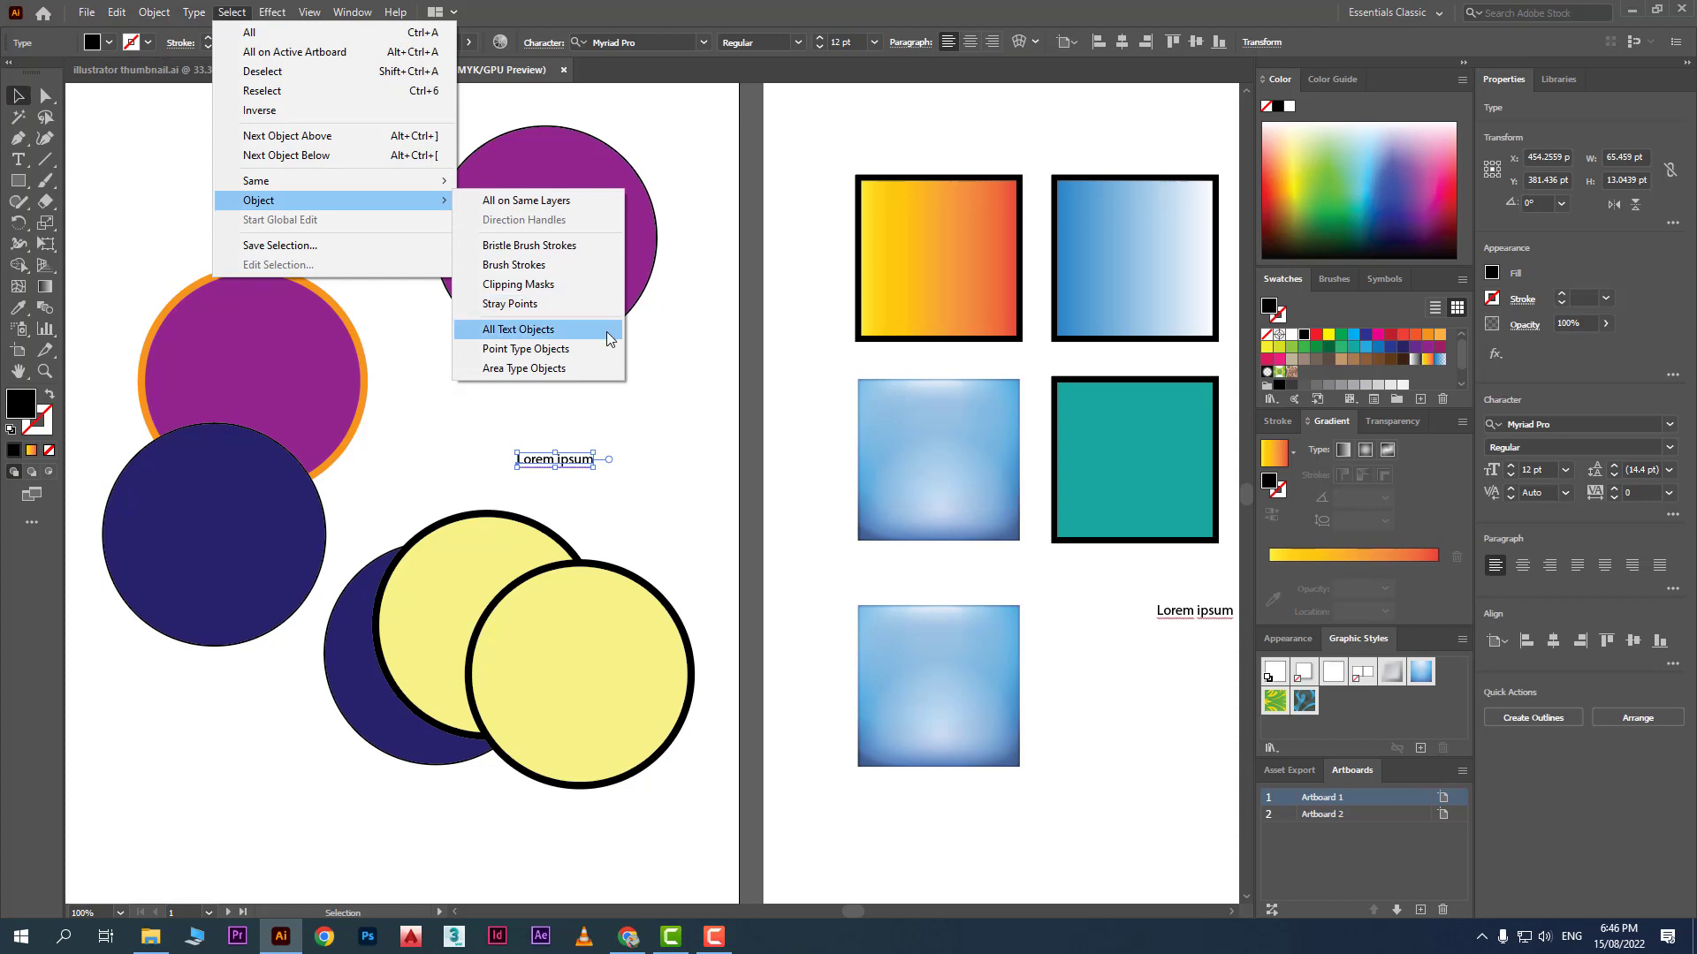
{"action": "left_click", "coordinate": [518, 329]}
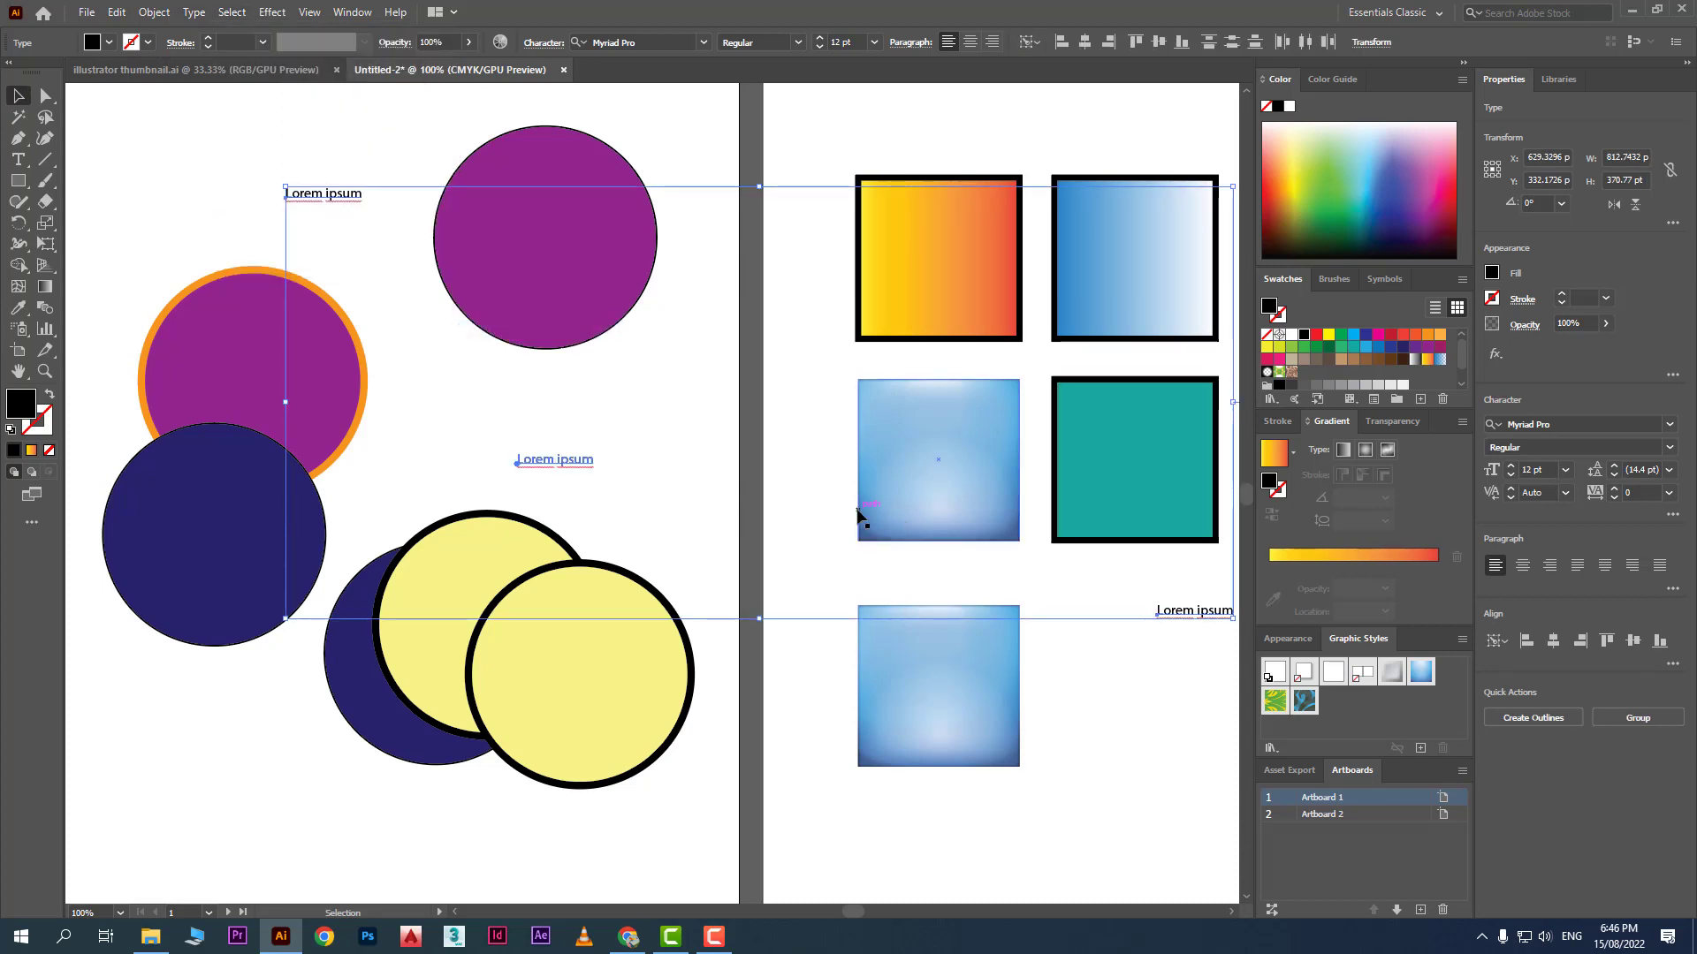
Step: Hide the selected text objects and show all hidden objects again
{"action": "left_click", "coordinate": [153, 12]}
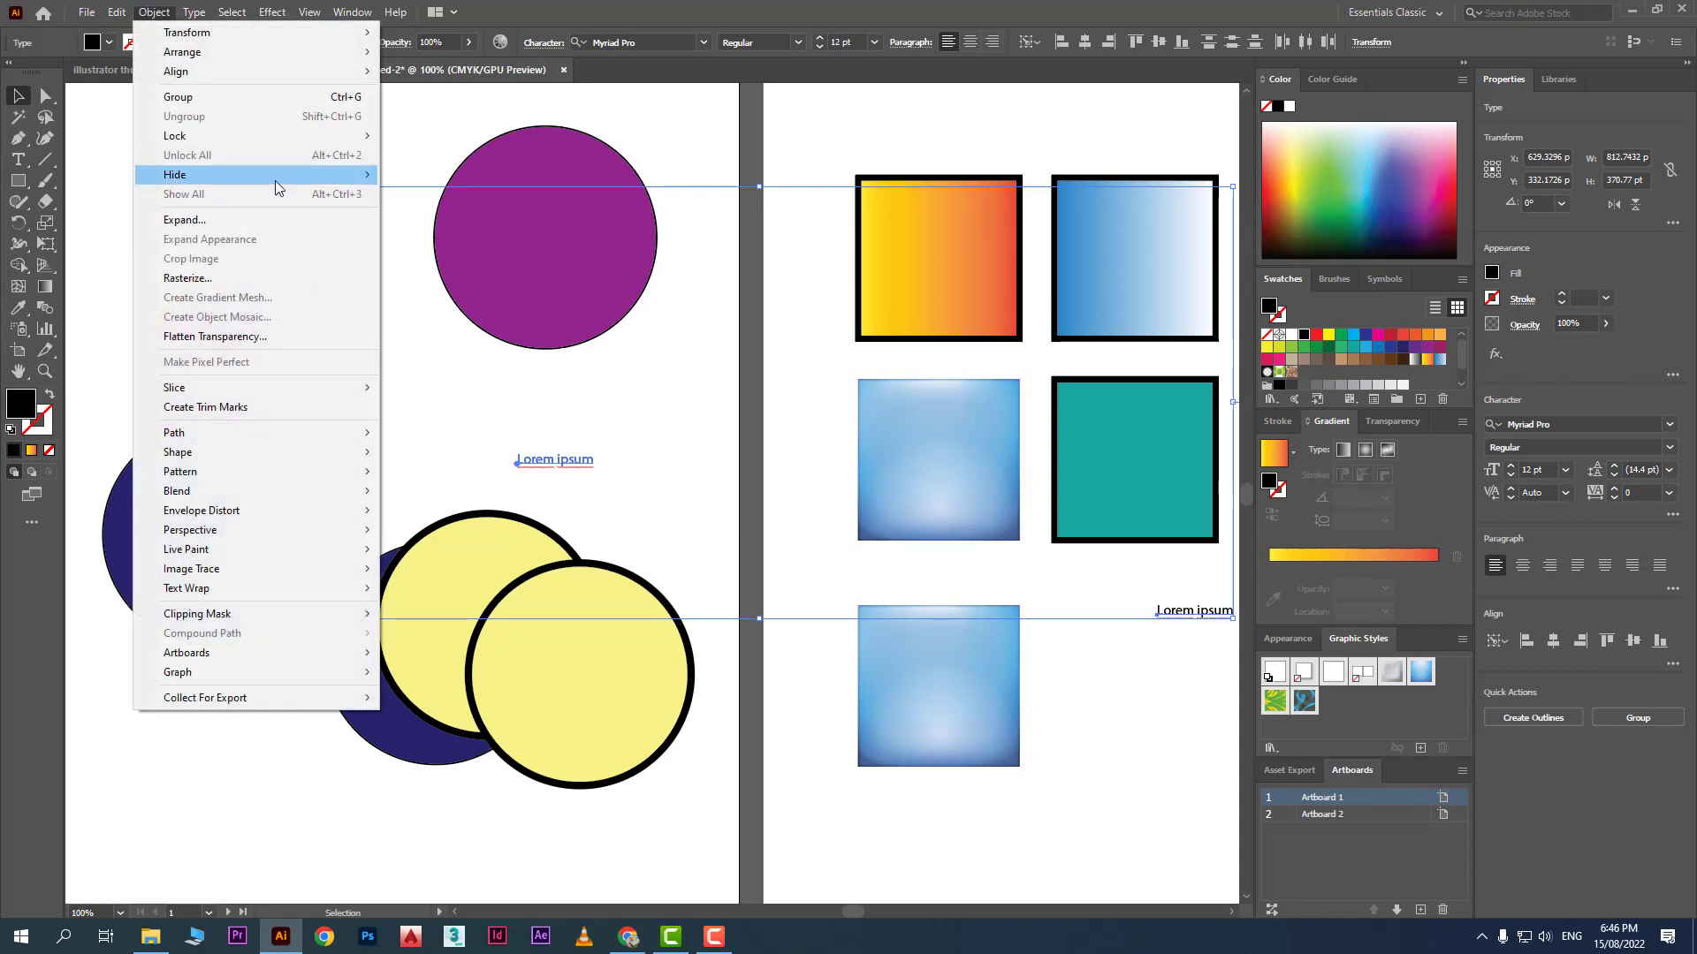
{"action": "mouse_move", "coordinate": [274, 183]}
{"action": "left_click", "coordinate": [402, 174]}
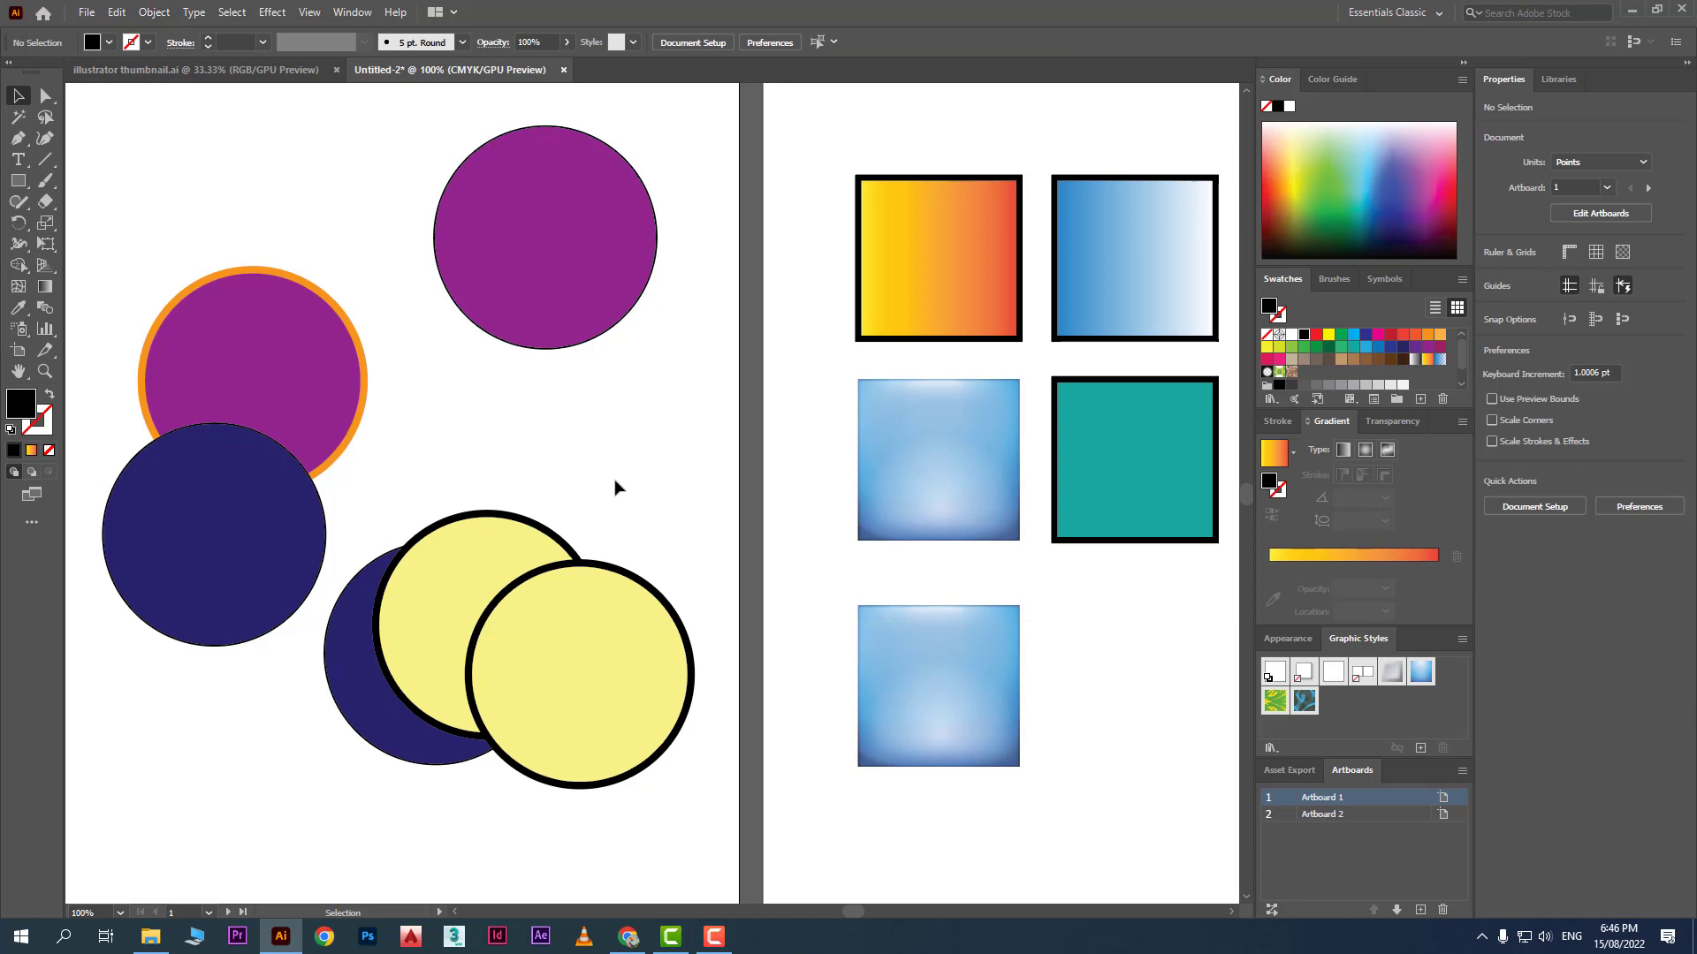
{"action": "key", "text": "ctrl+alt+3"}
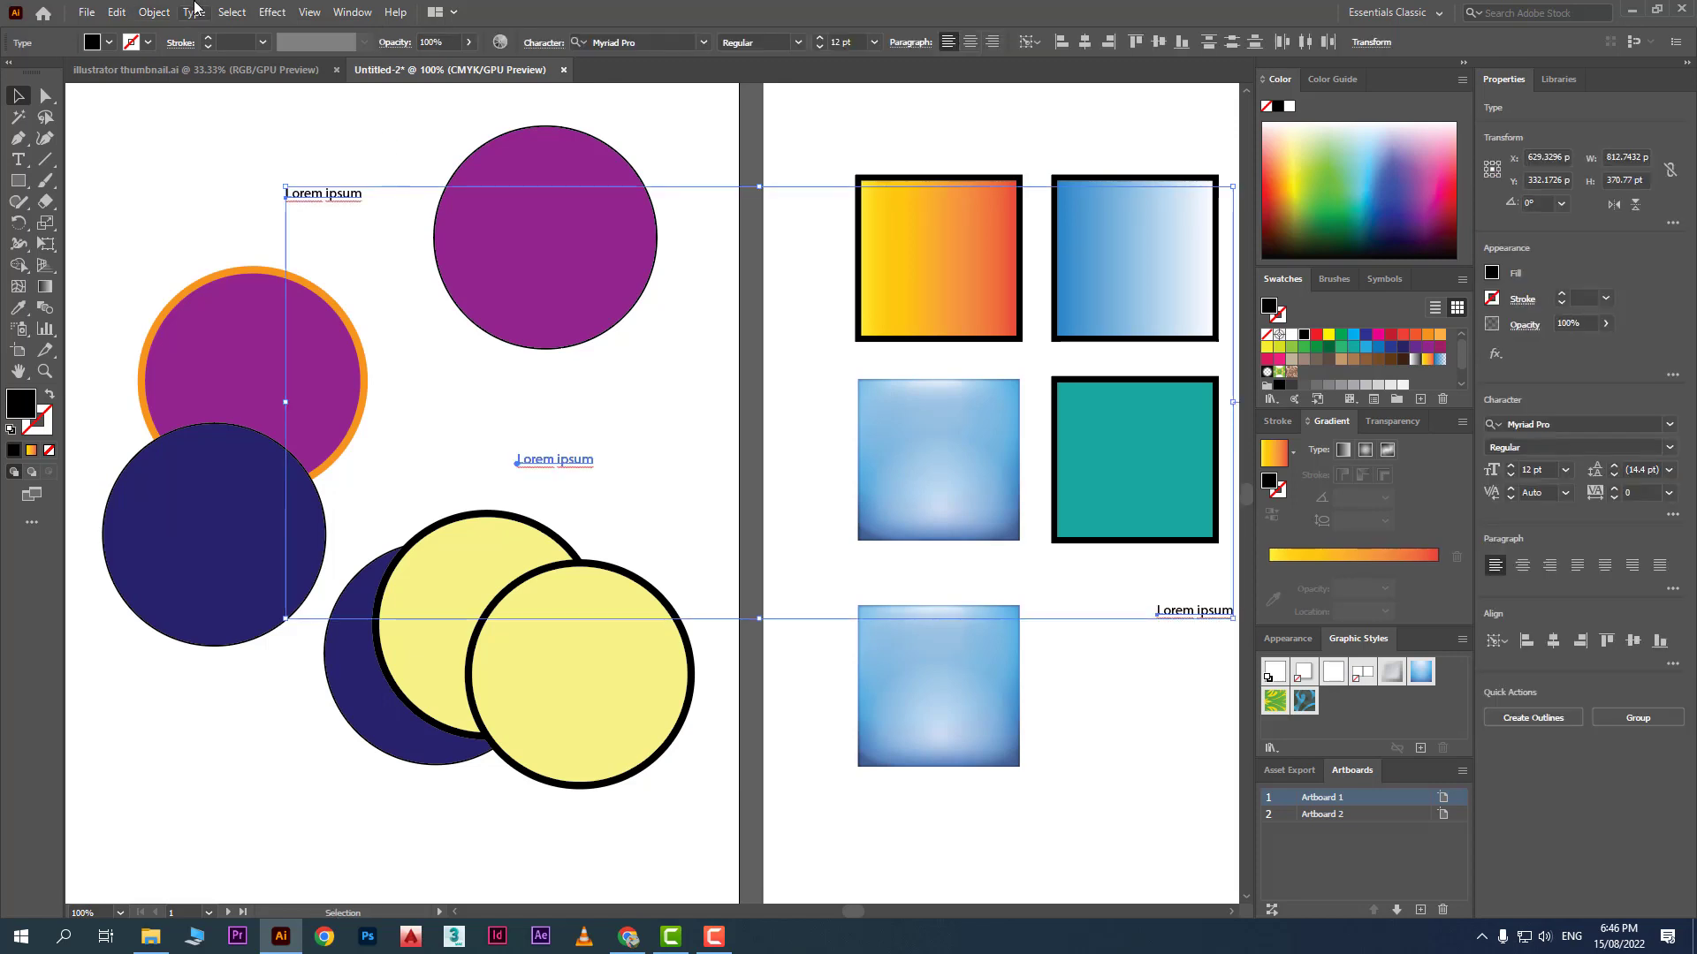
{"action": "left_click", "coordinate": [231, 11]}
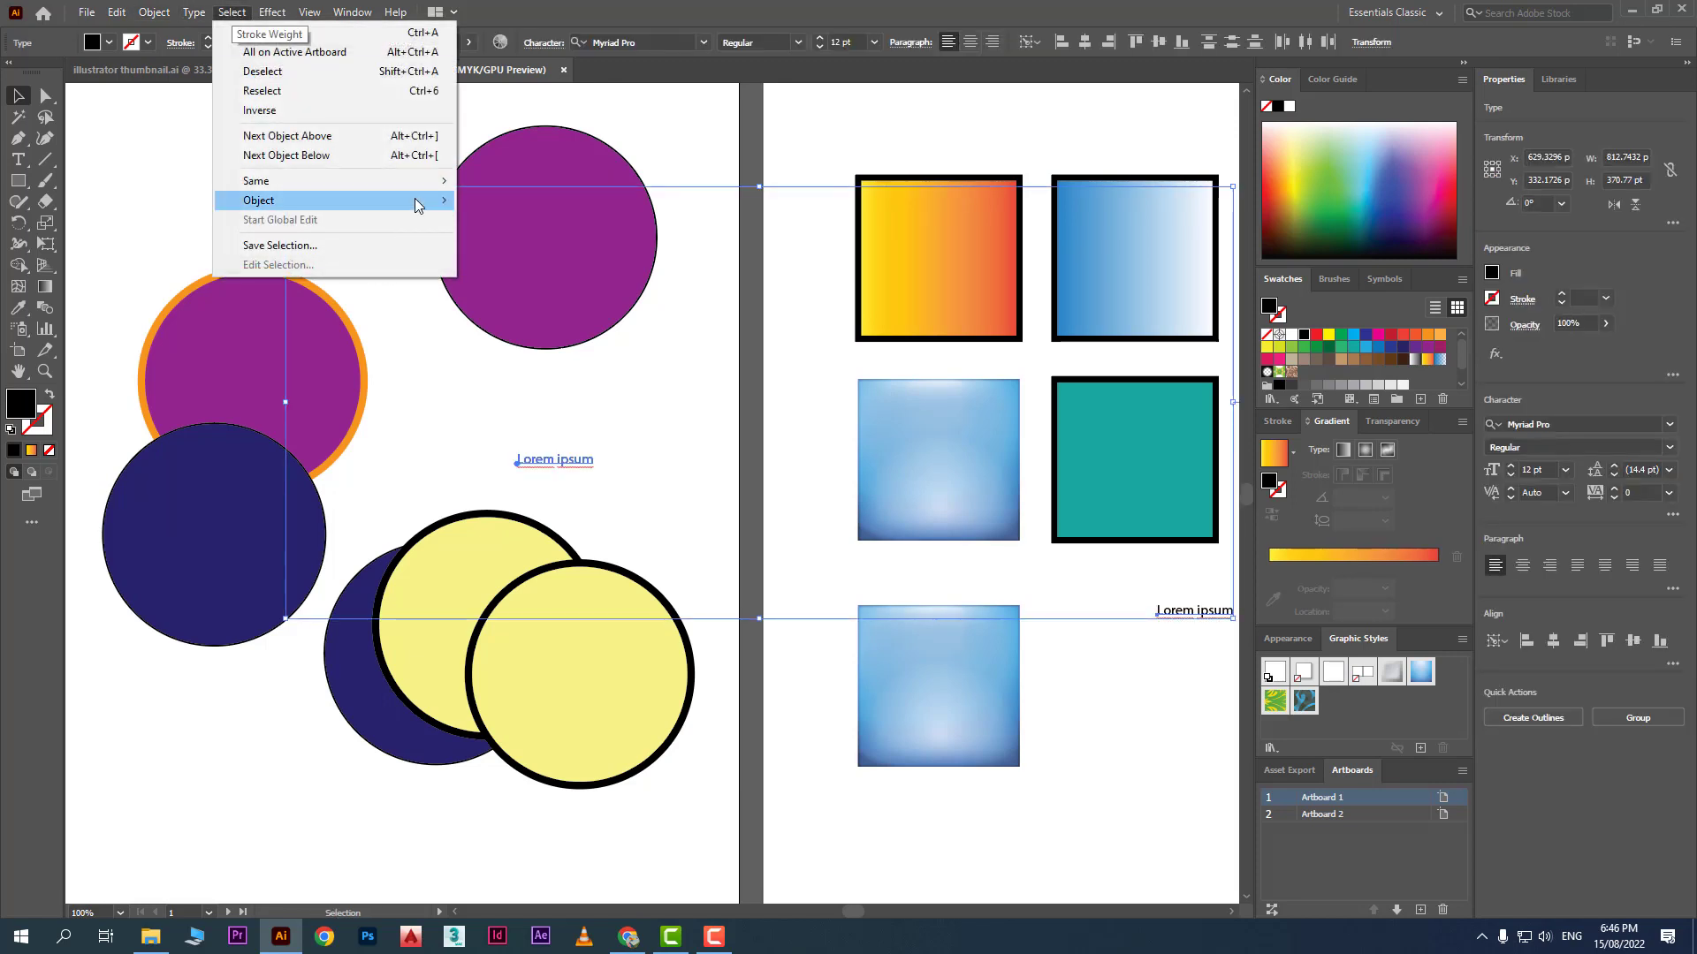
{"action": "mouse_move", "coordinate": [419, 205]}
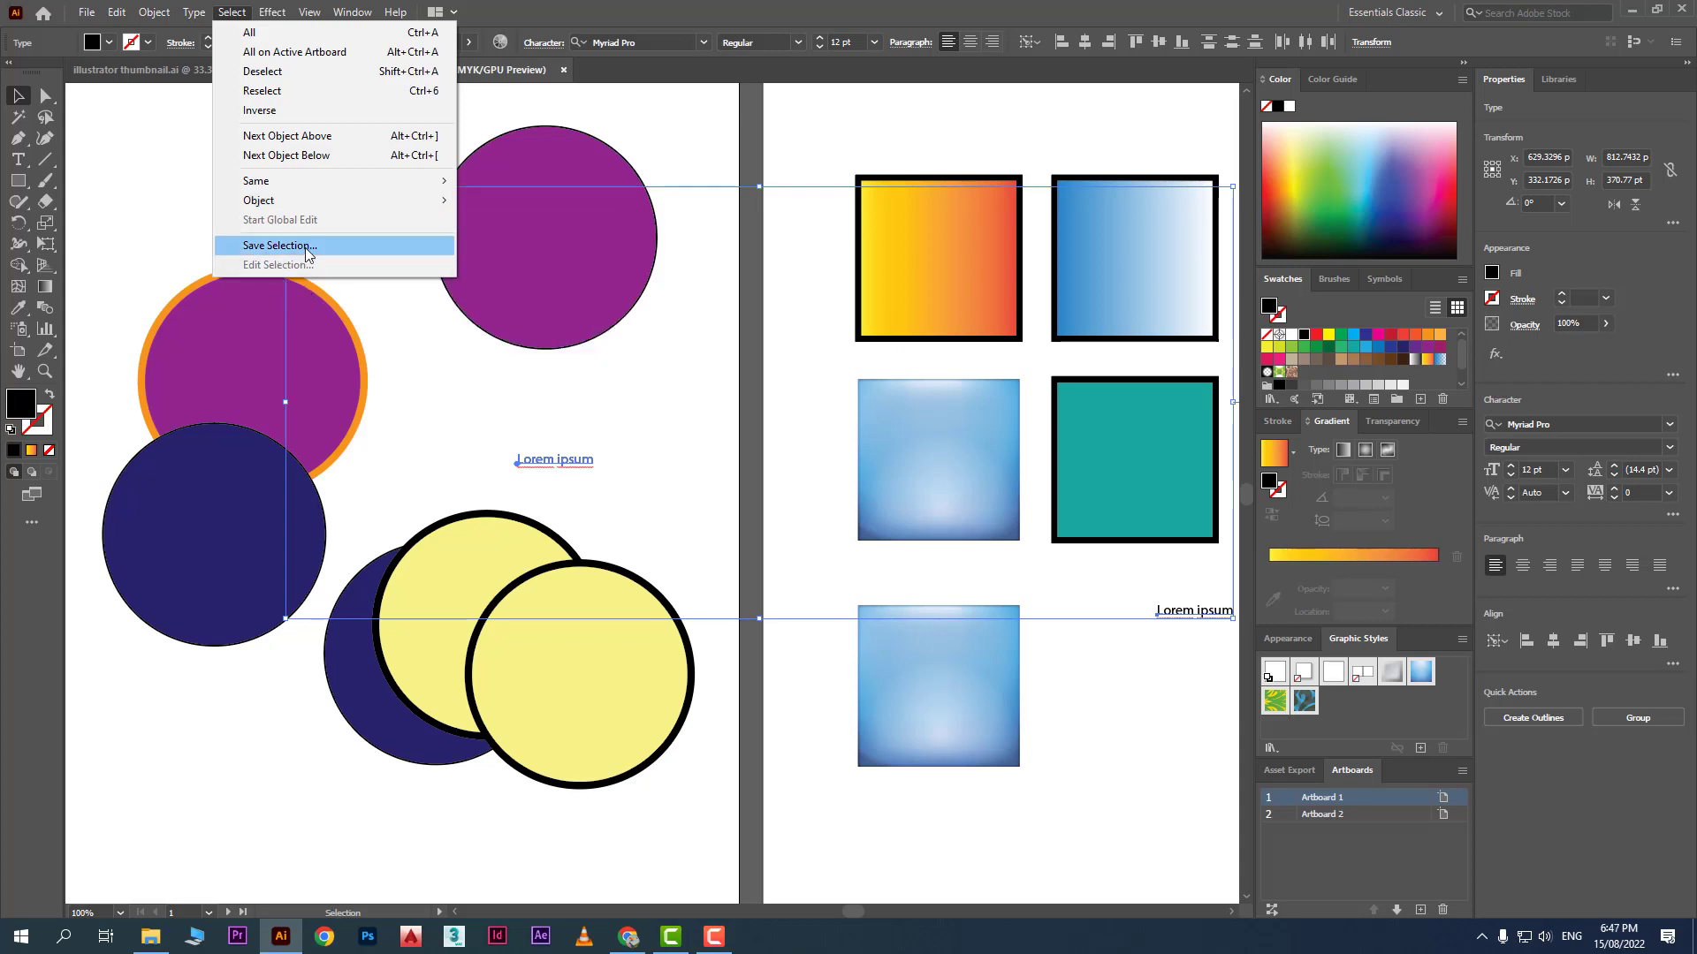
{"action": "left_click", "coordinate": [658, 406]}
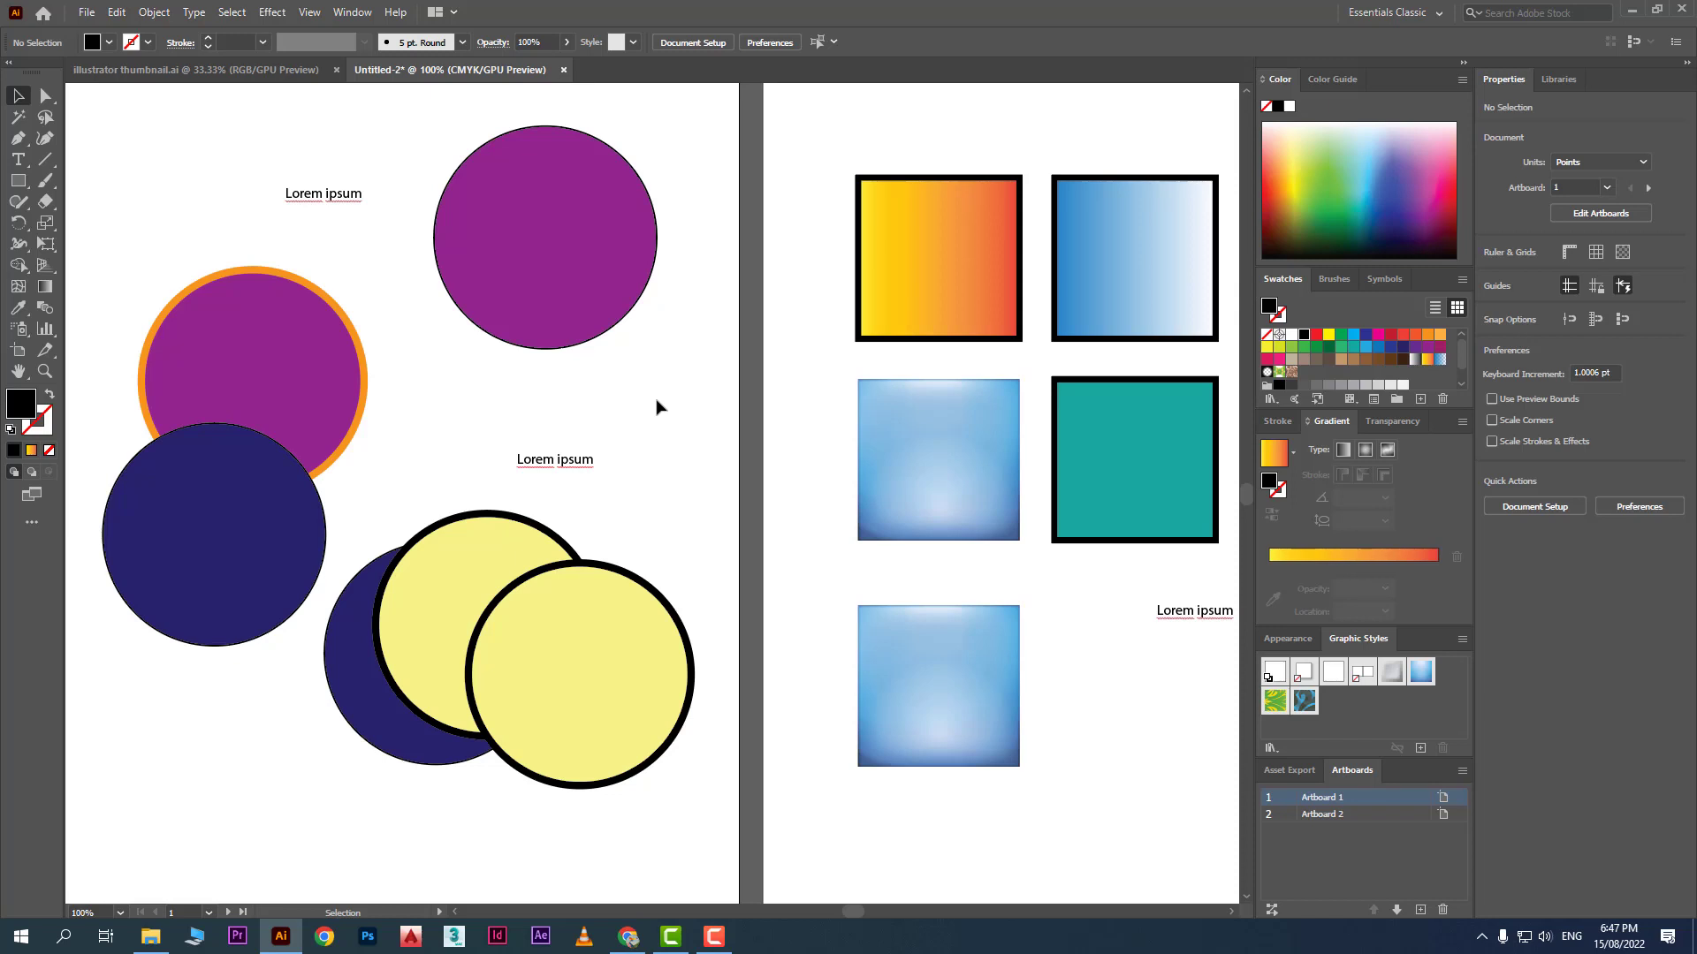
Step: Select both navy circles, save the selection under the name "circle", and clear the selection
{"action": "left_click", "coordinate": [326, 360]}
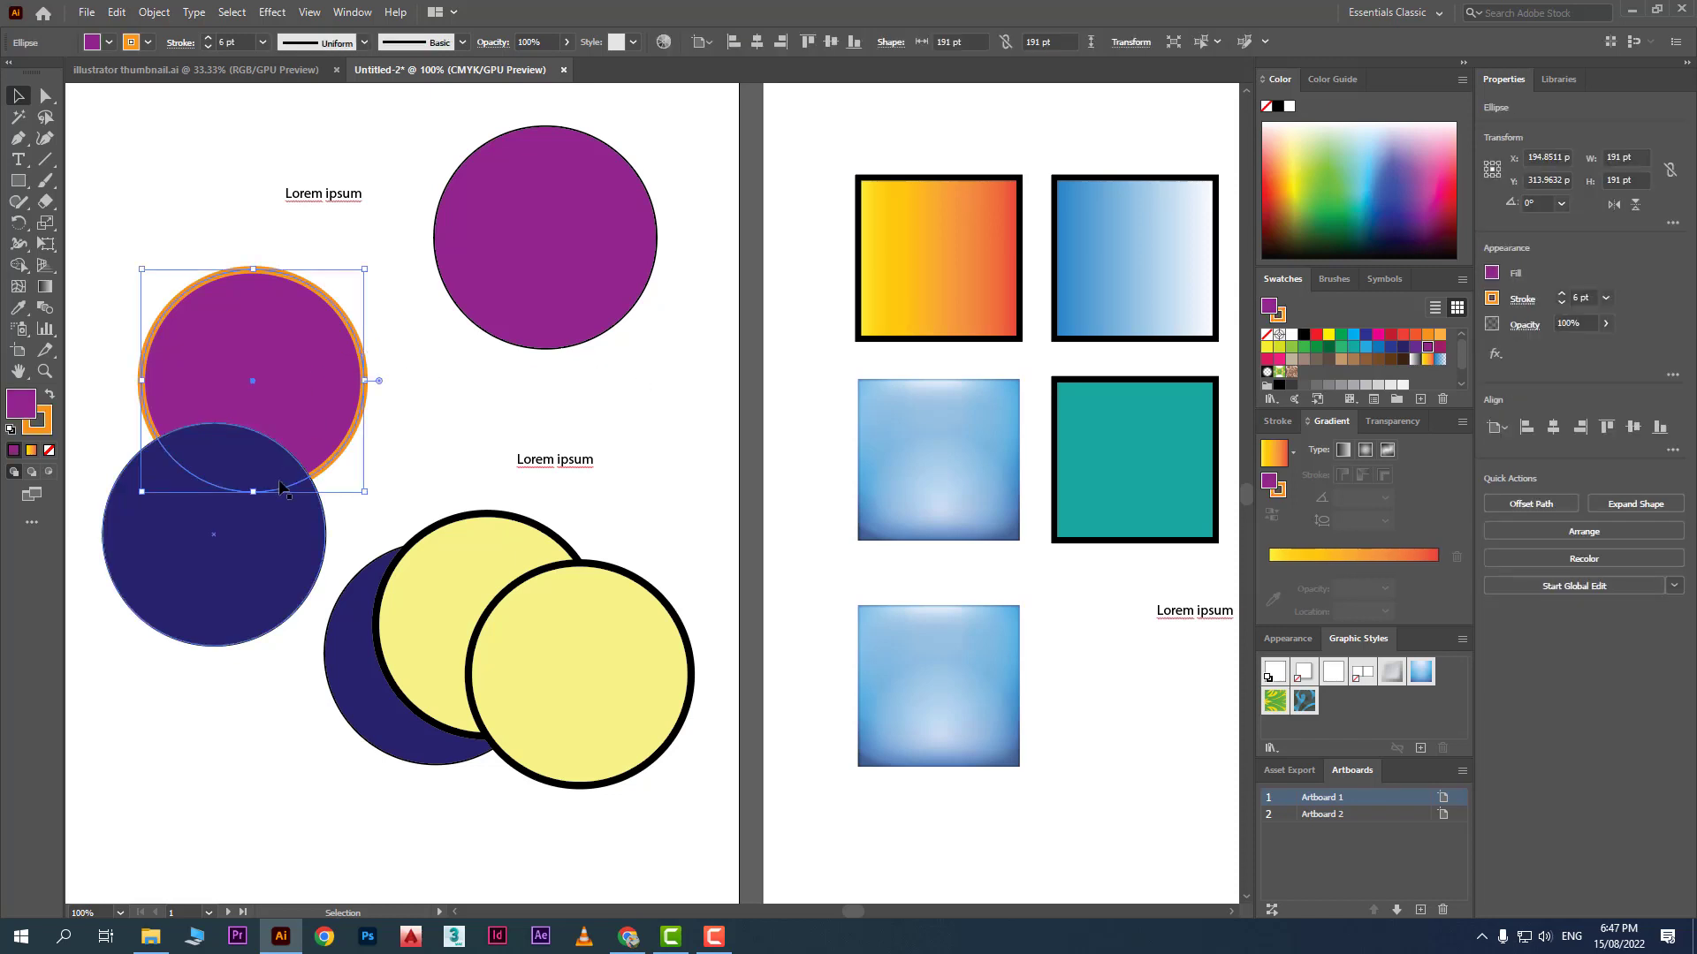
{"action": "left_click", "coordinate": [243, 568]}
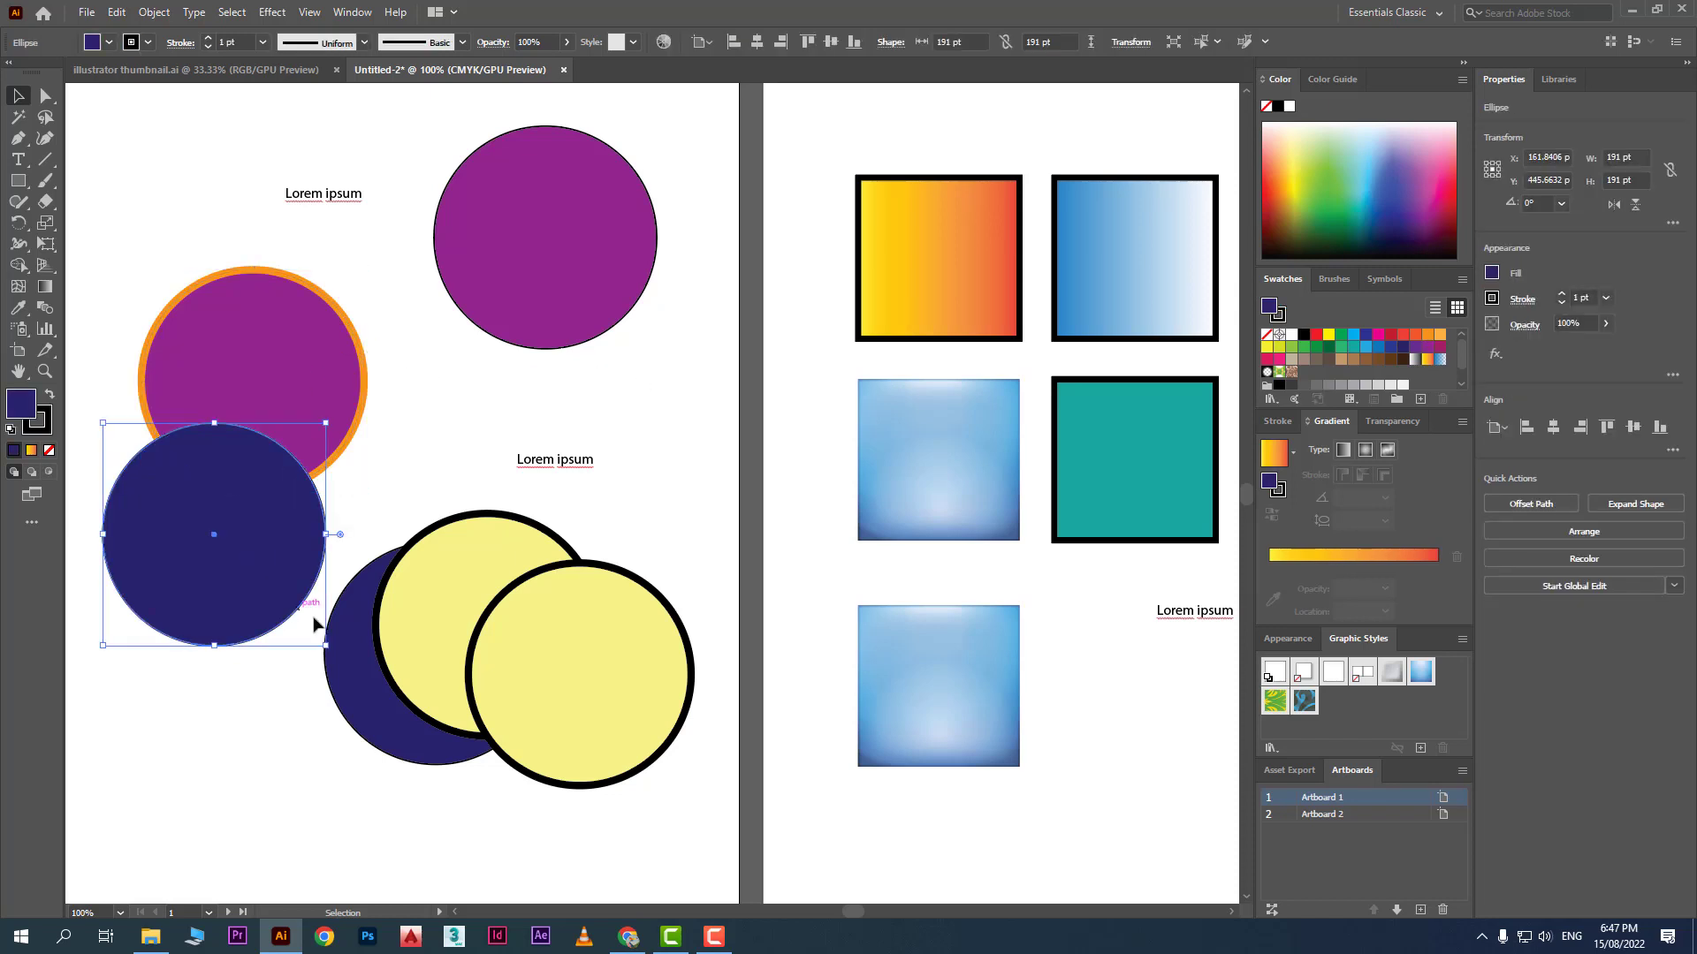
{"action": "left_click", "coordinate": [364, 661], "text": "shift"}
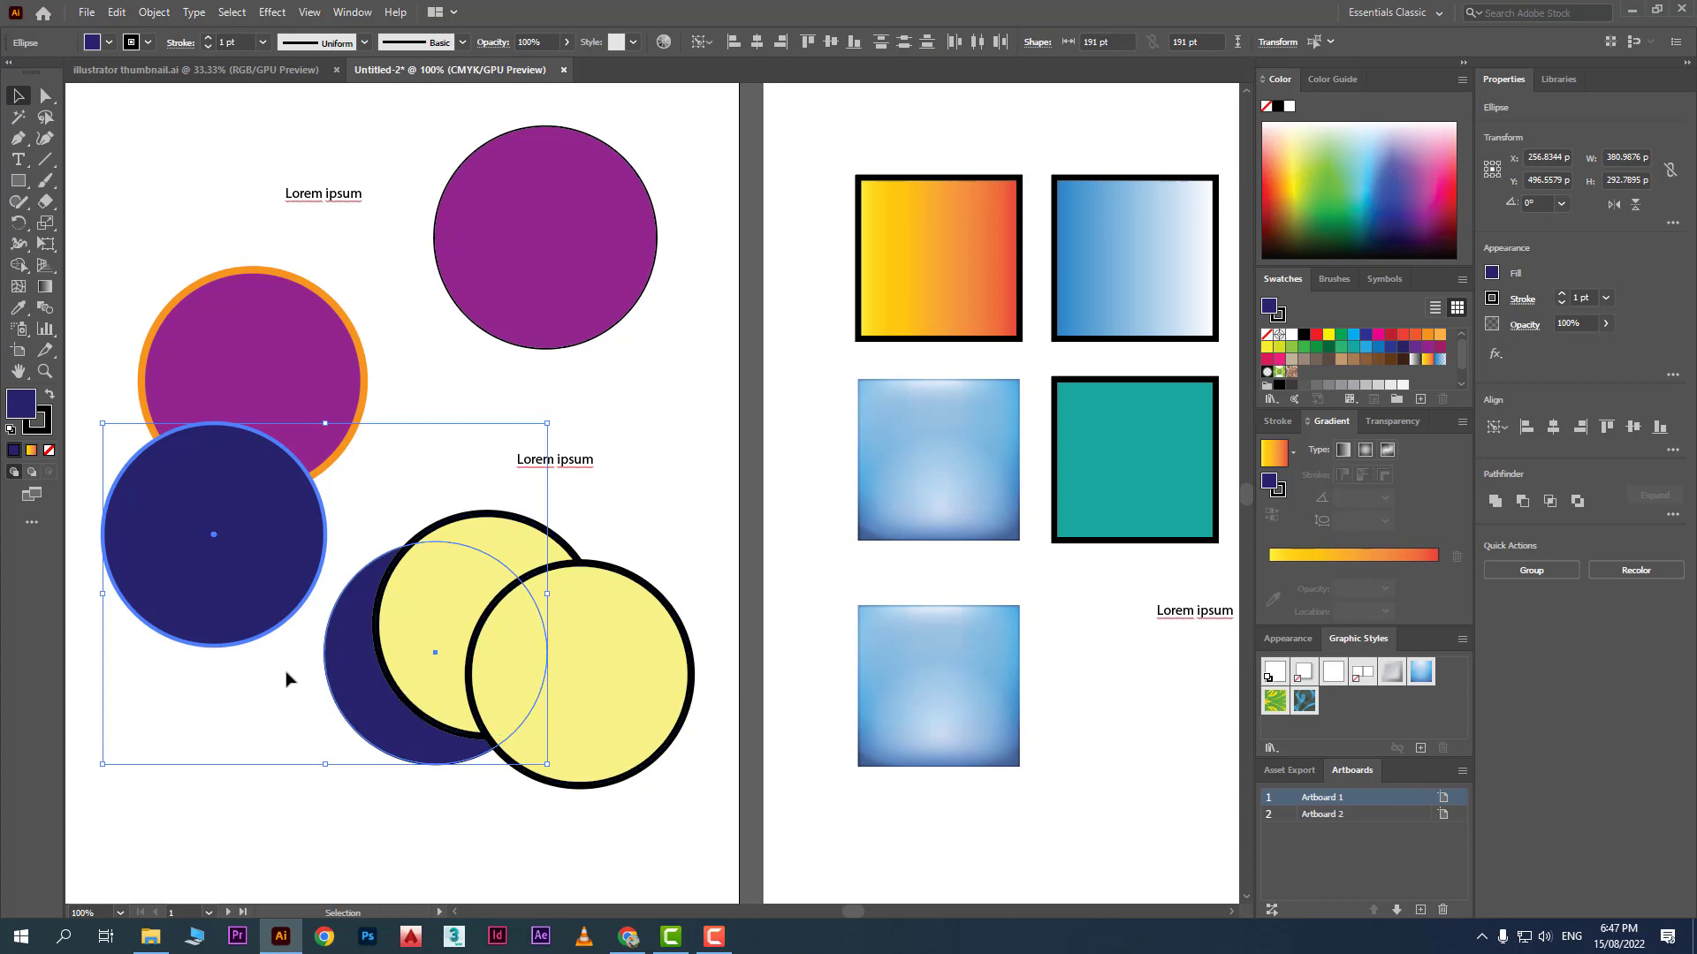
{"action": "scroll", "coordinate": [326, 589], "scroll_direction": "down", "scroll_amount": 1}
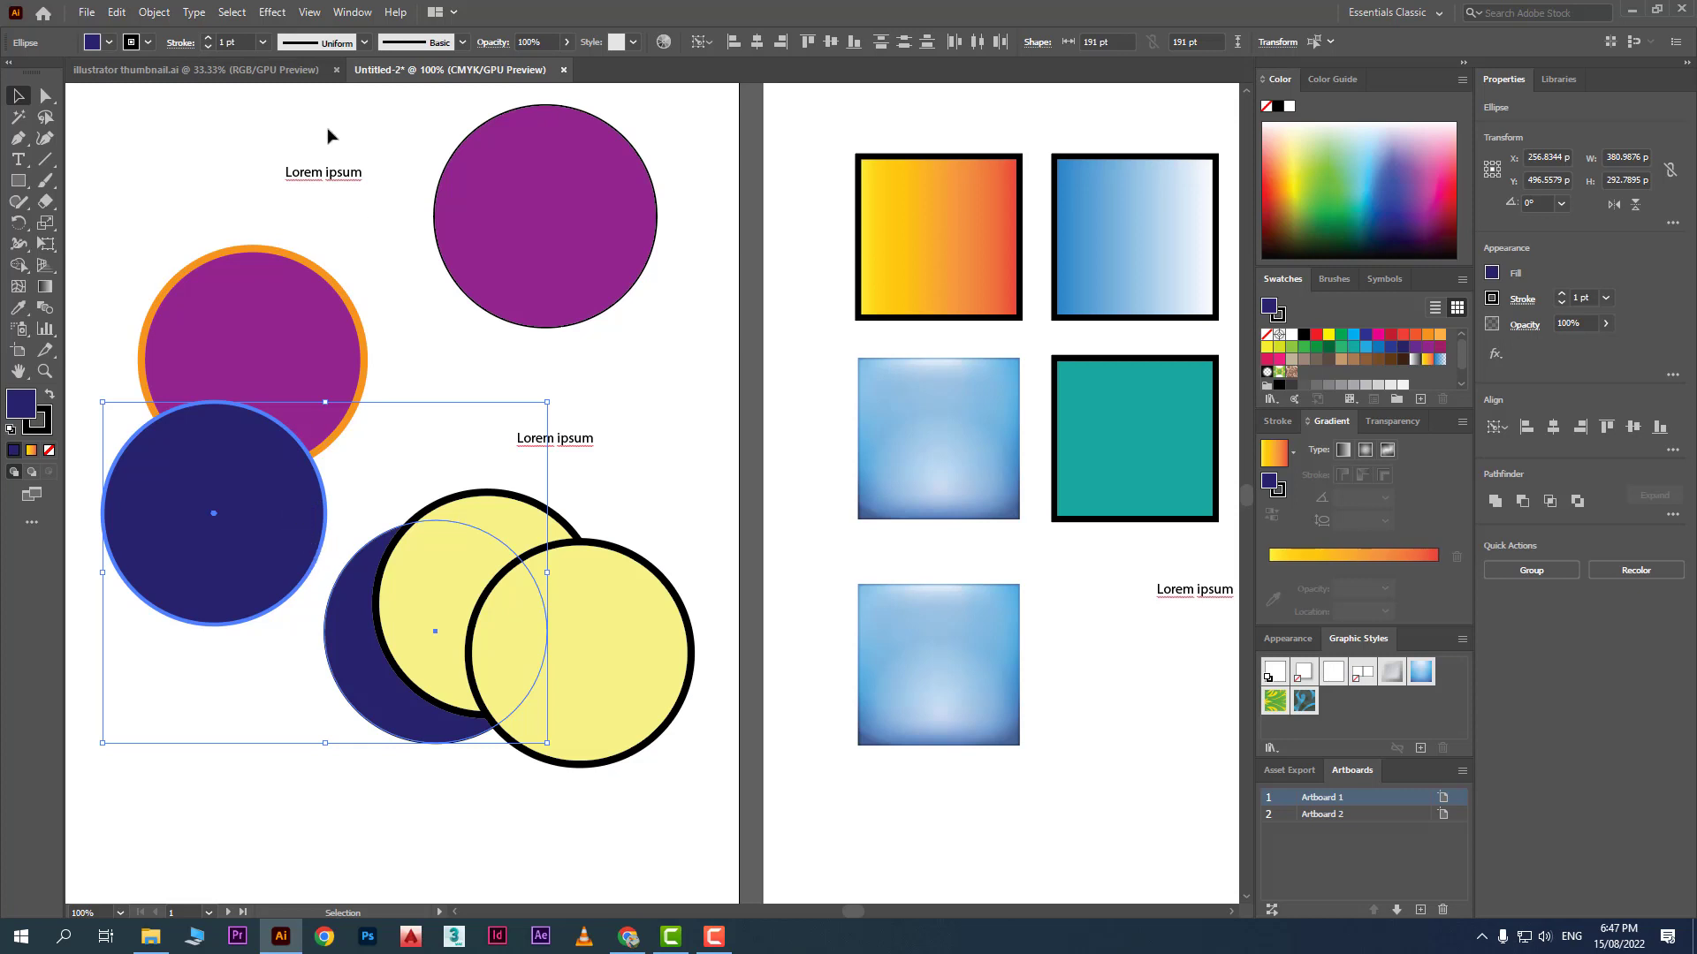
{"action": "left_click", "coordinate": [235, 12]}
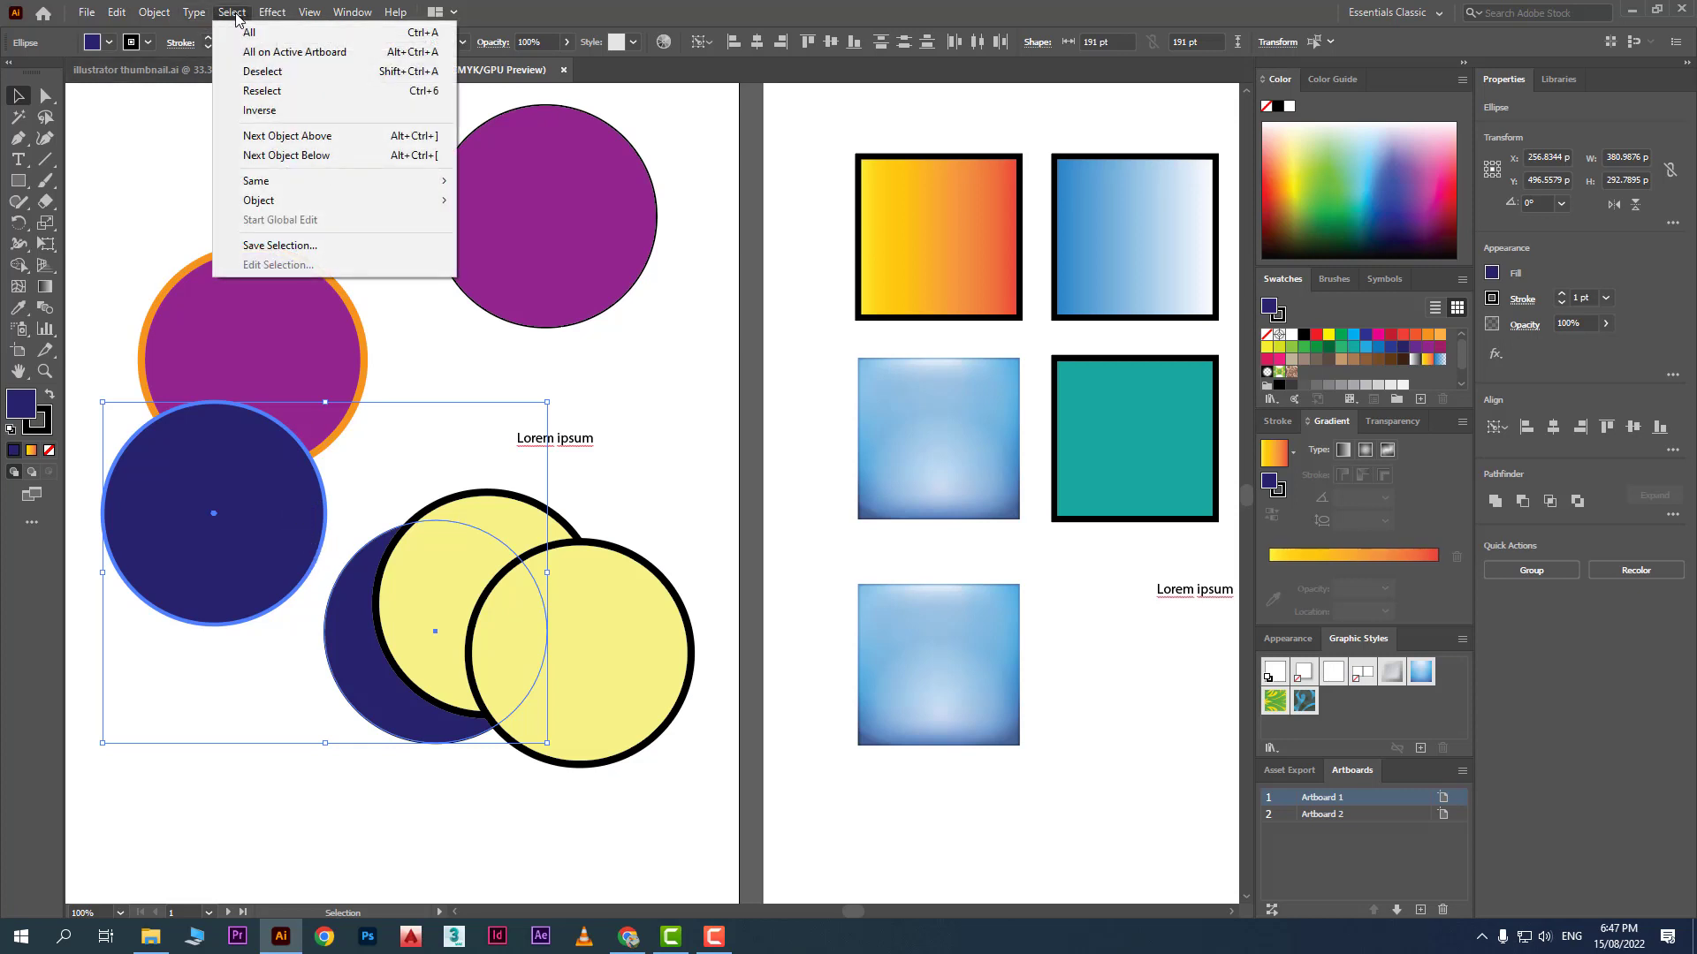
{"action": "left_click", "coordinate": [292, 247]}
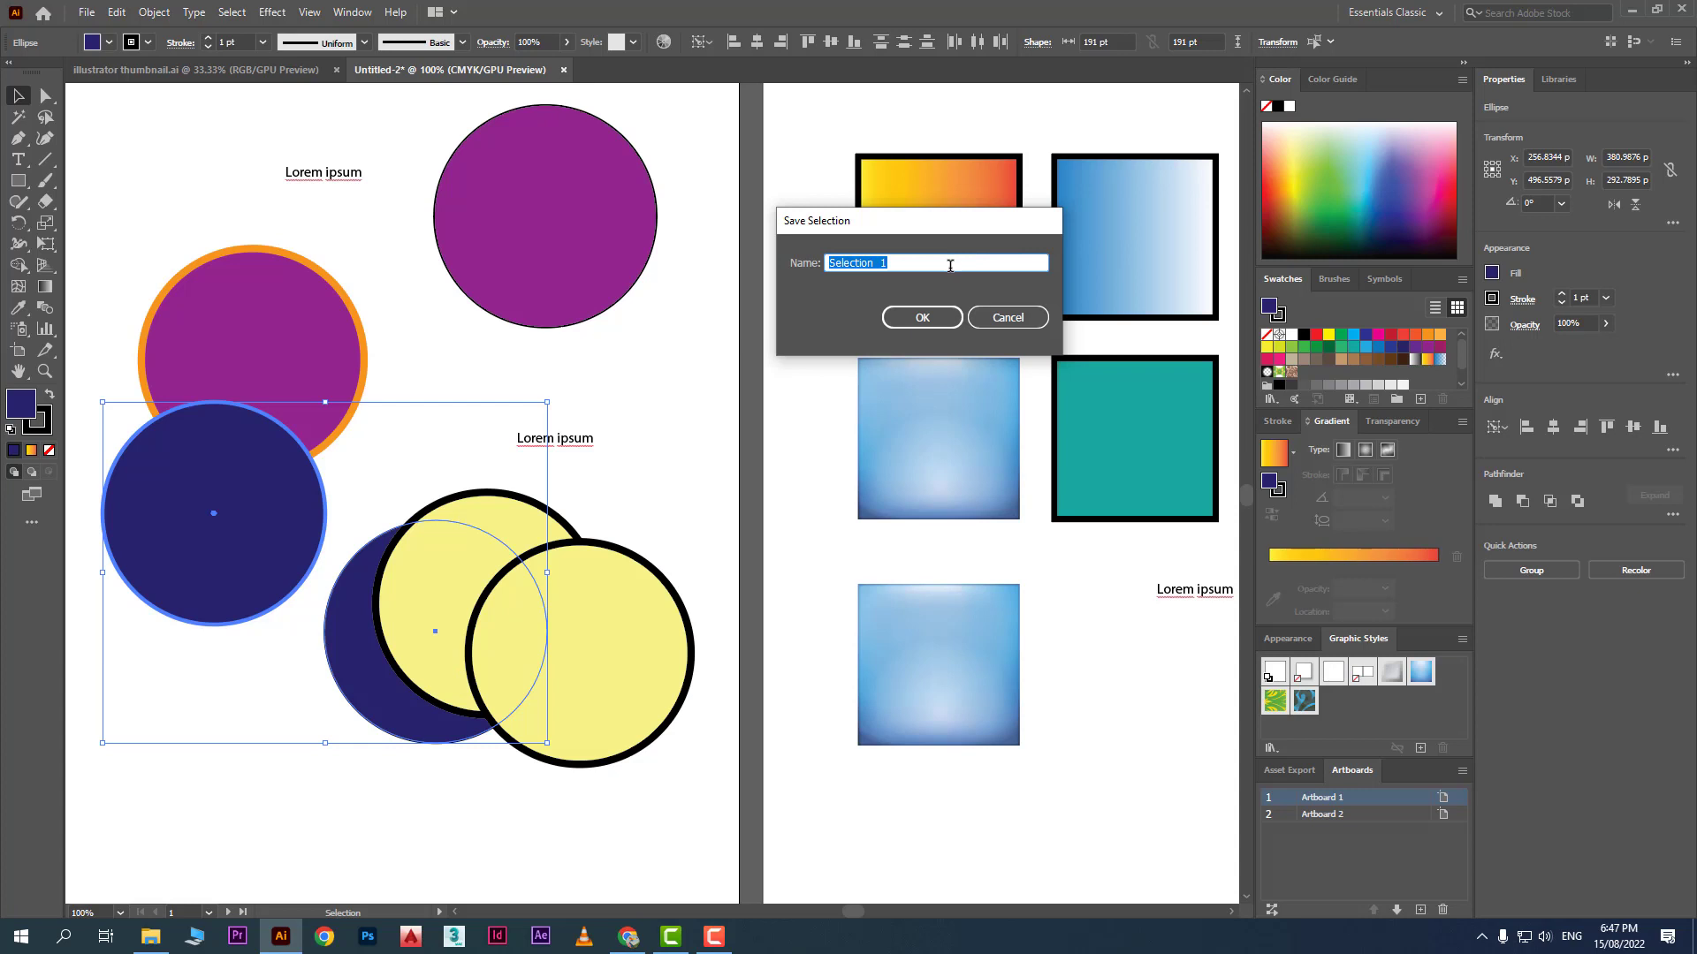
{"action": "type", "text": "circle"}
{"action": "key", "text": "Return"}
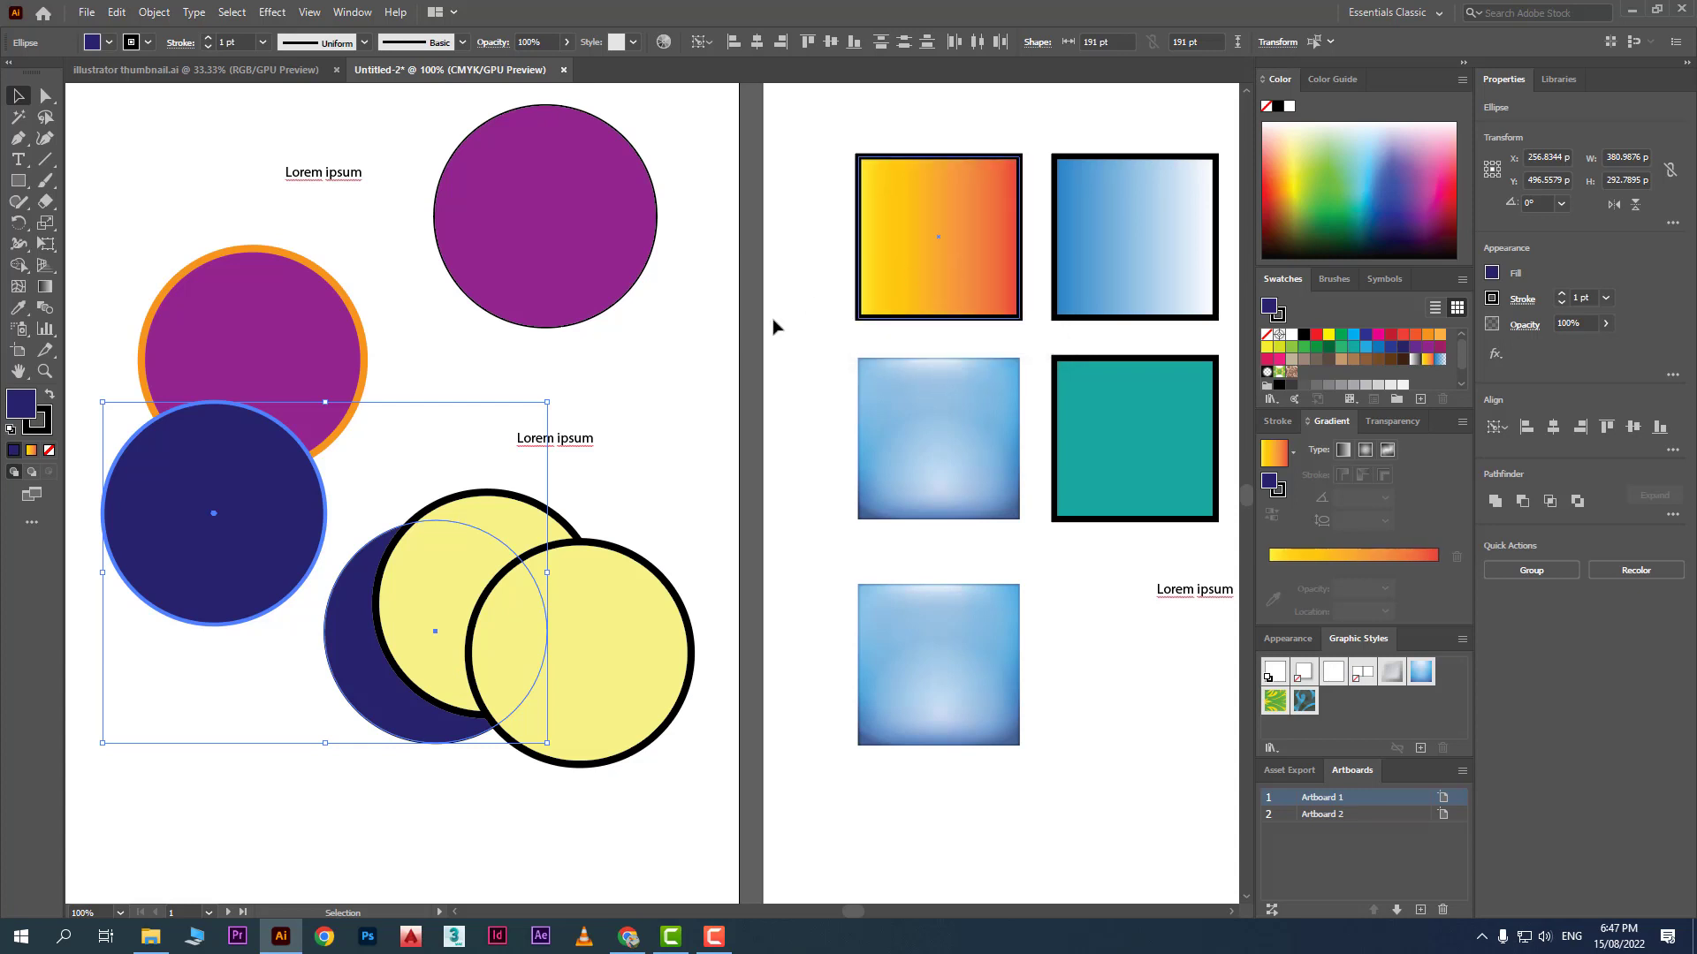
{"action": "left_click", "coordinate": [673, 387]}
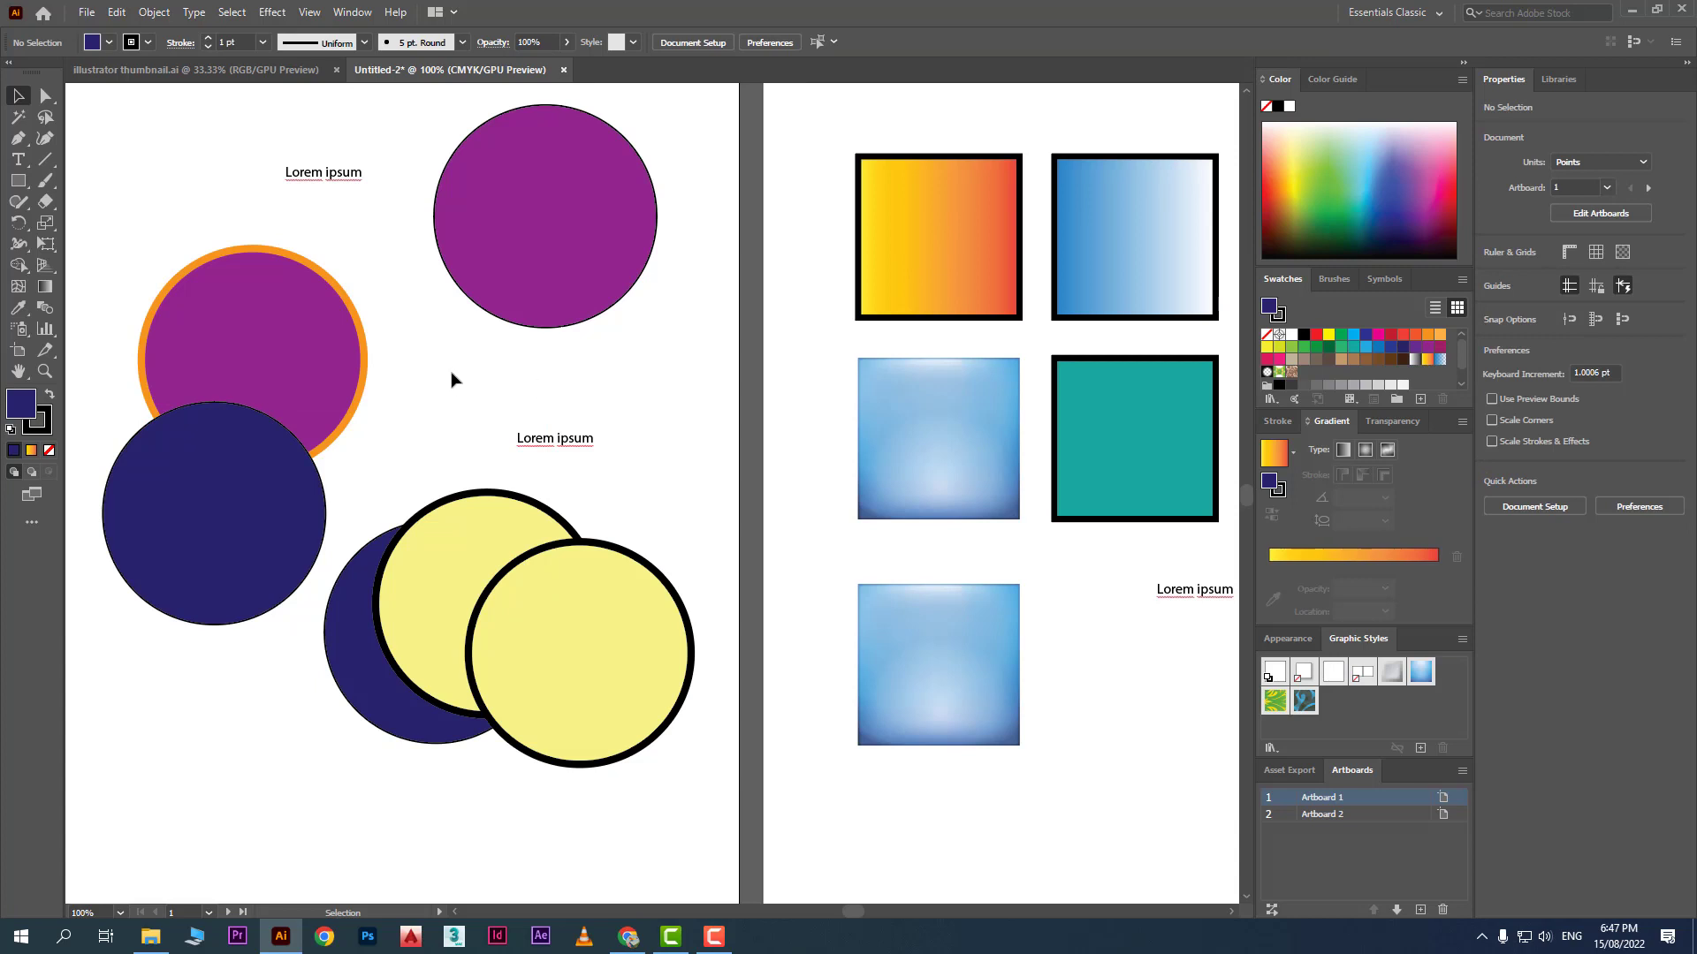
Step: Move one navy circle to the first artboard's lower-left corner and the other to the second artboard's lower-right corner
{"action": "scroll", "coordinate": [454, 377], "scroll_direction": "down", "scroll_amount": 3}
{"action": "left_click_drag", "start_coordinate": [362, 438], "coordinate": [885, 614]}
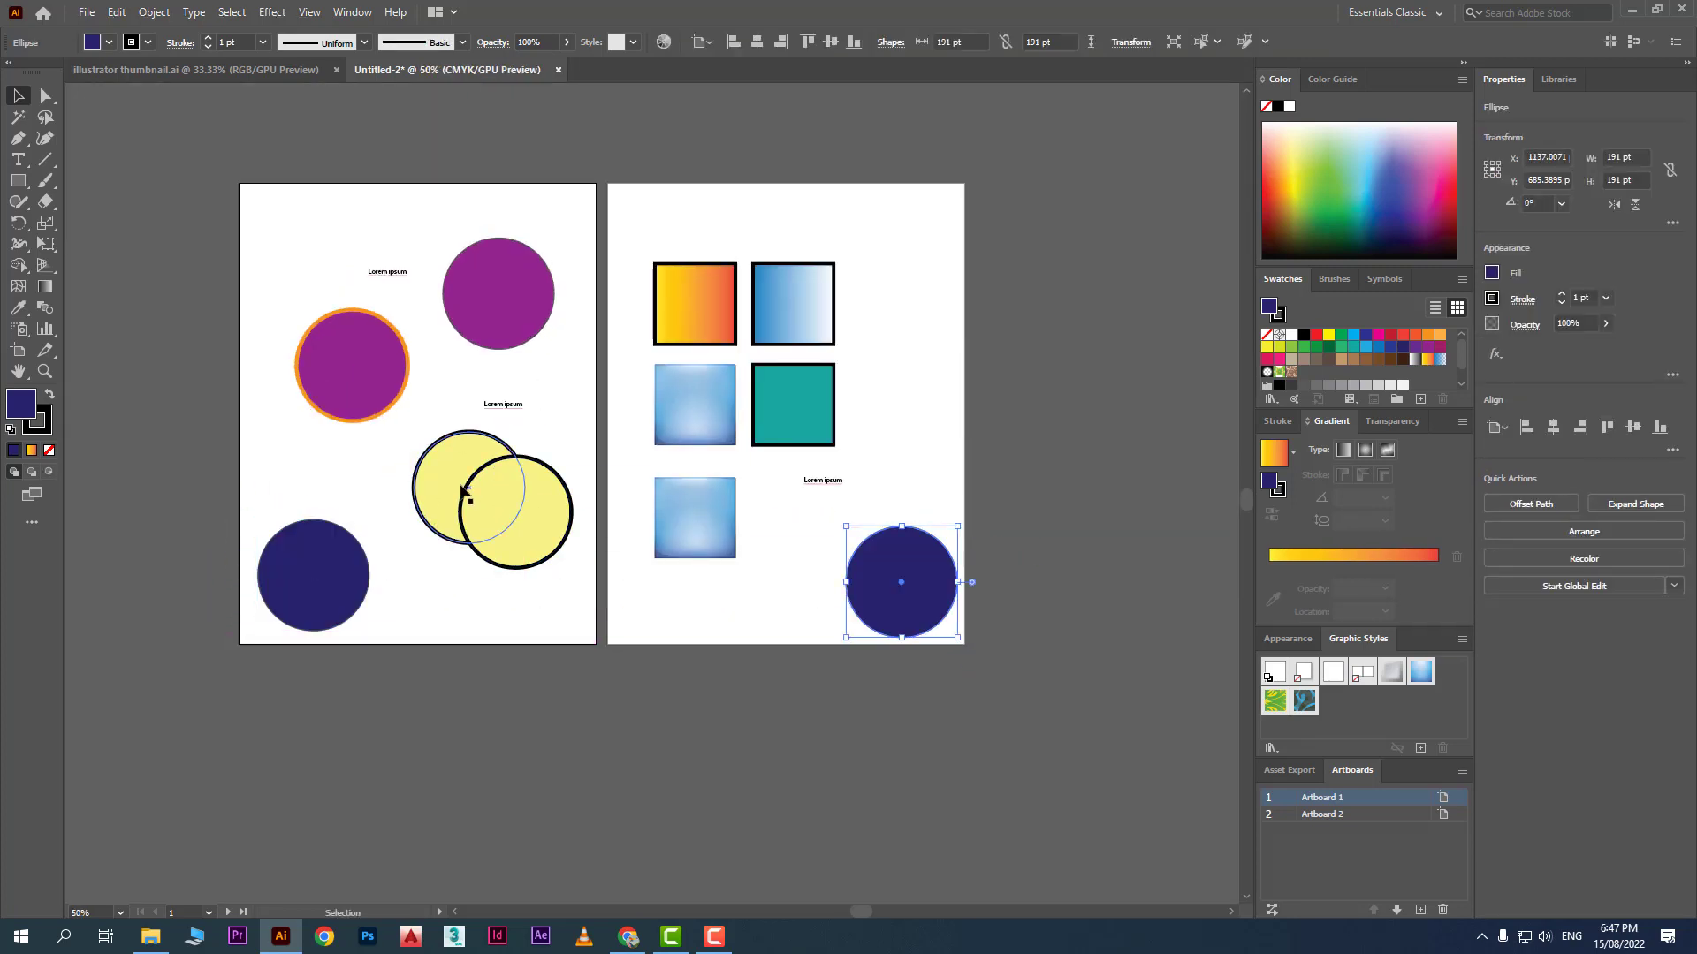
{"action": "scroll", "coordinate": [265, 610], "scroll_direction": "up", "scroll_amount": 3}
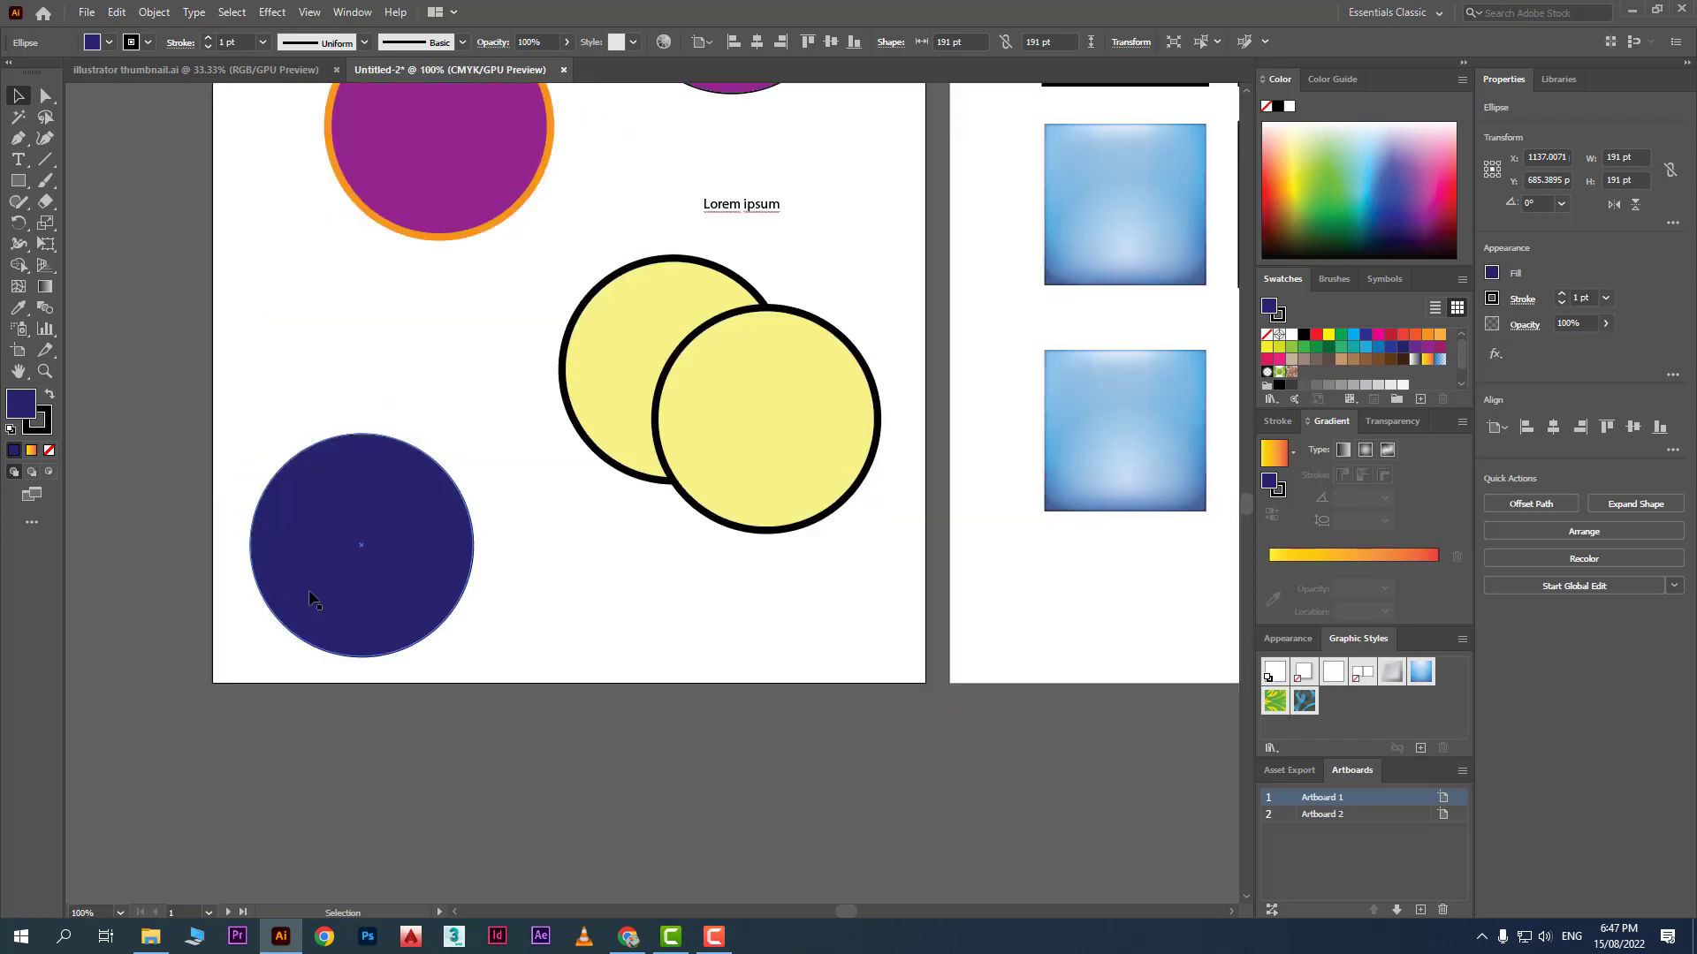
{"action": "scroll", "coordinate": [311, 596], "scroll_direction": "down", "scroll_amount": 1}
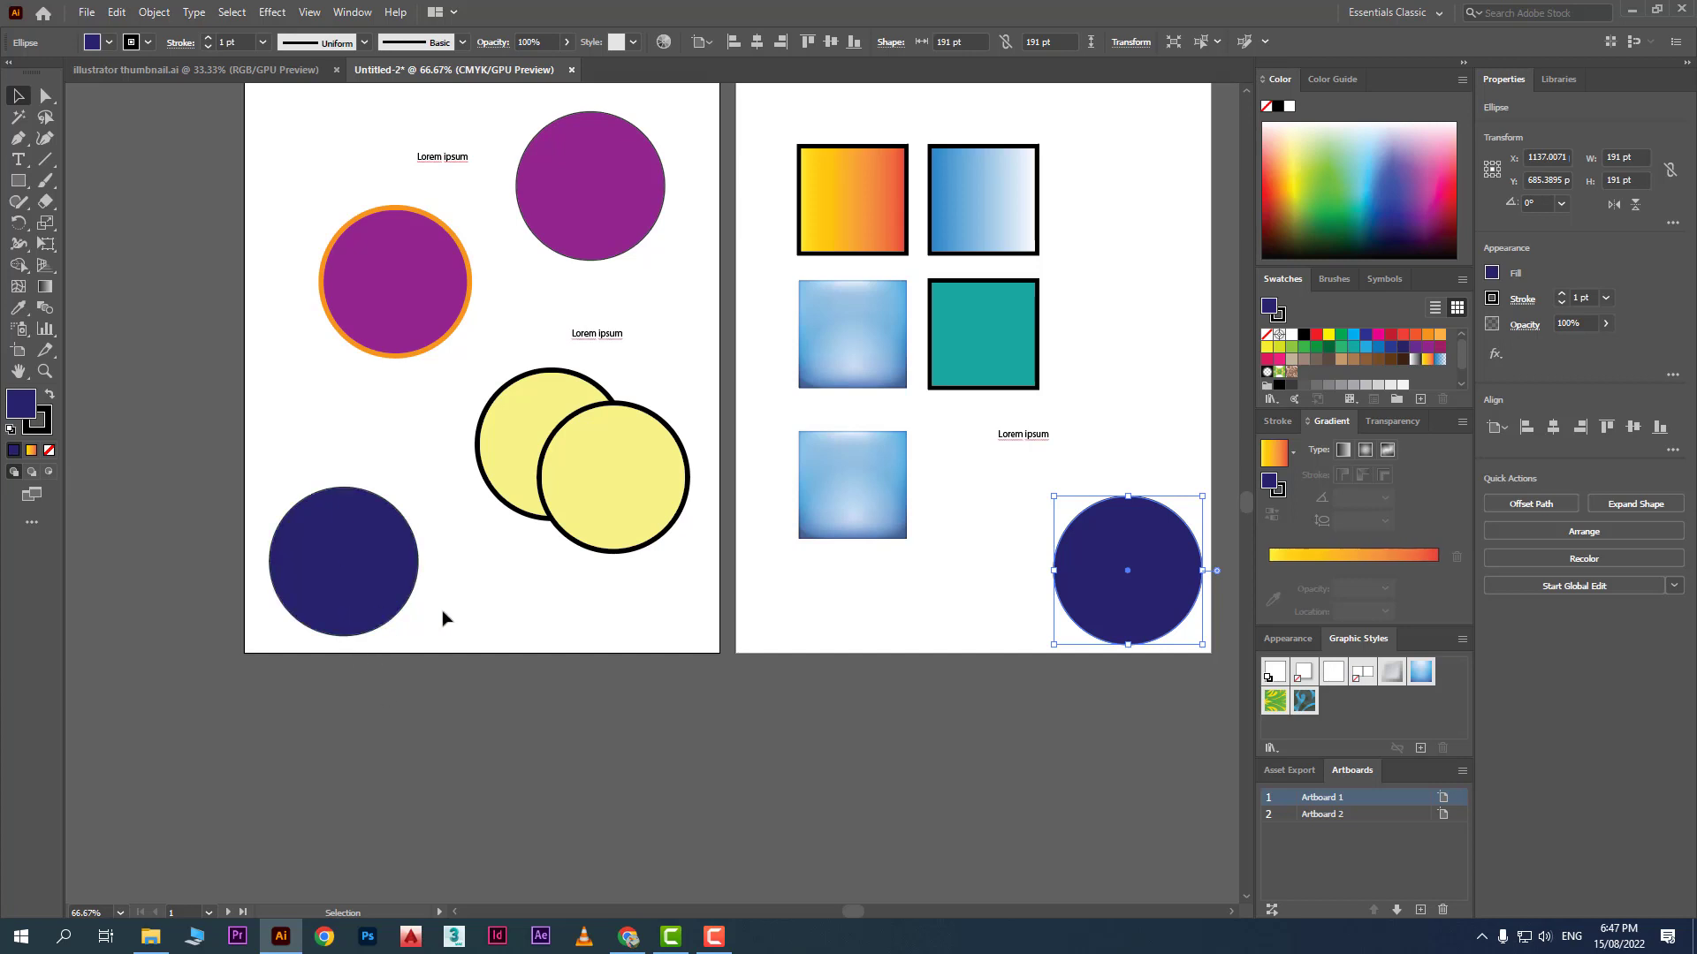
Step: Recall the saved selection "circle" and change the fill of both navy circles to dark green
{"action": "left_click", "coordinate": [235, 12]}
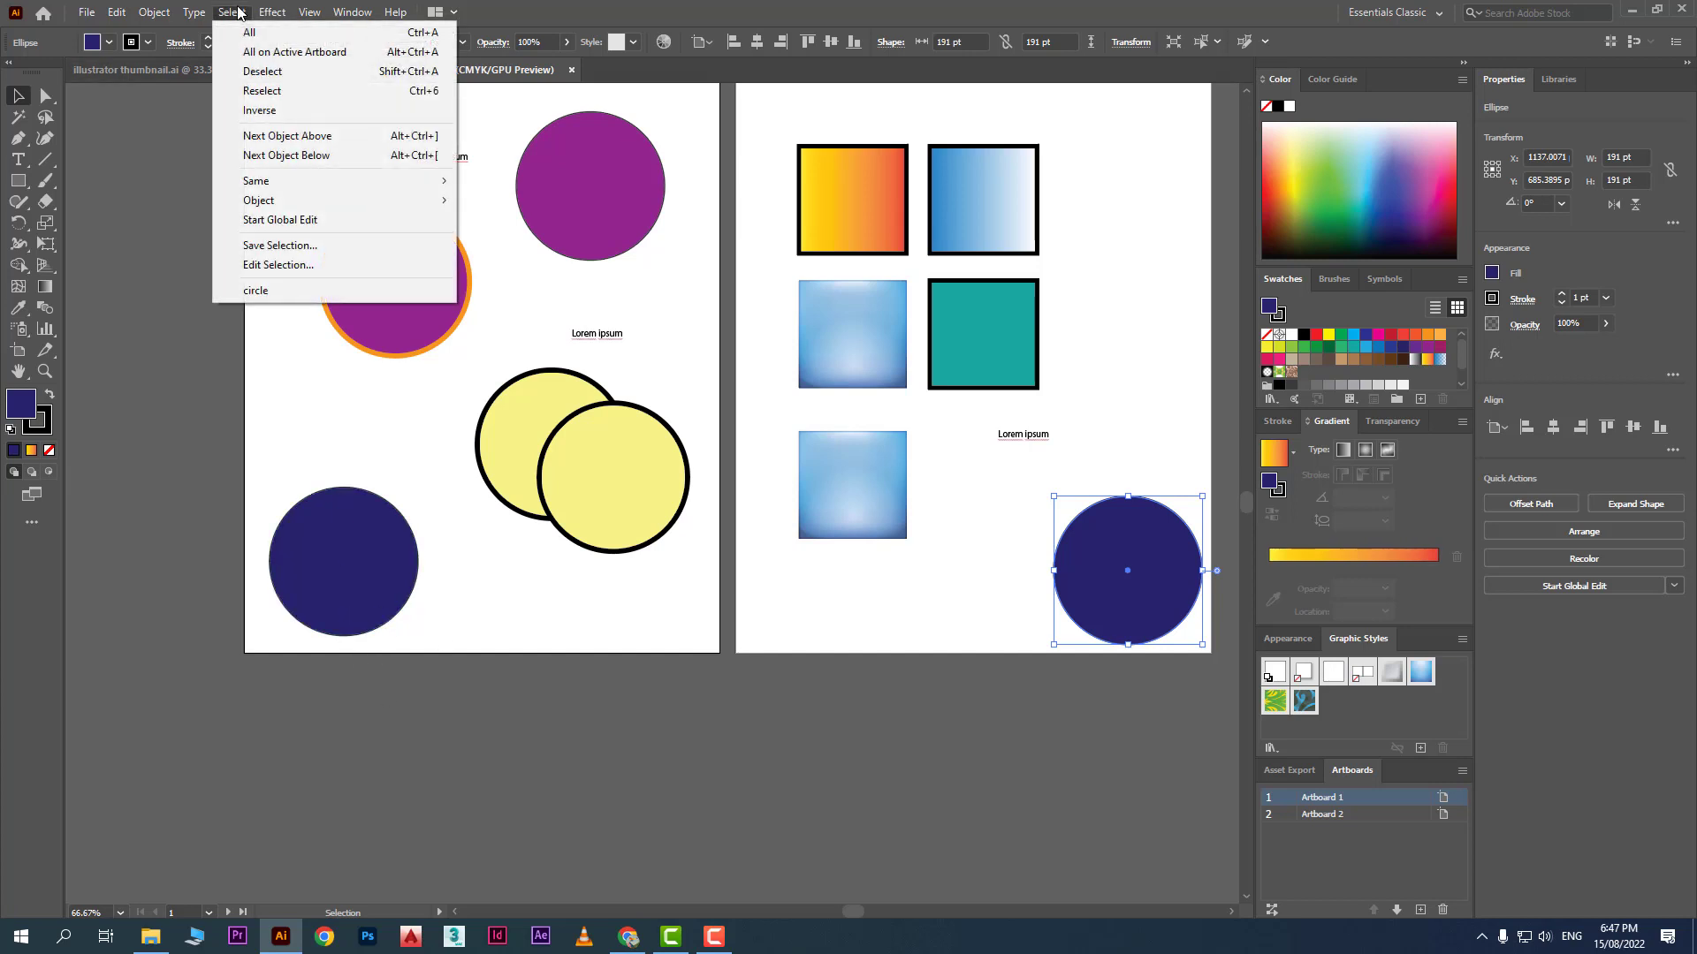
{"action": "left_click", "coordinate": [271, 291]}
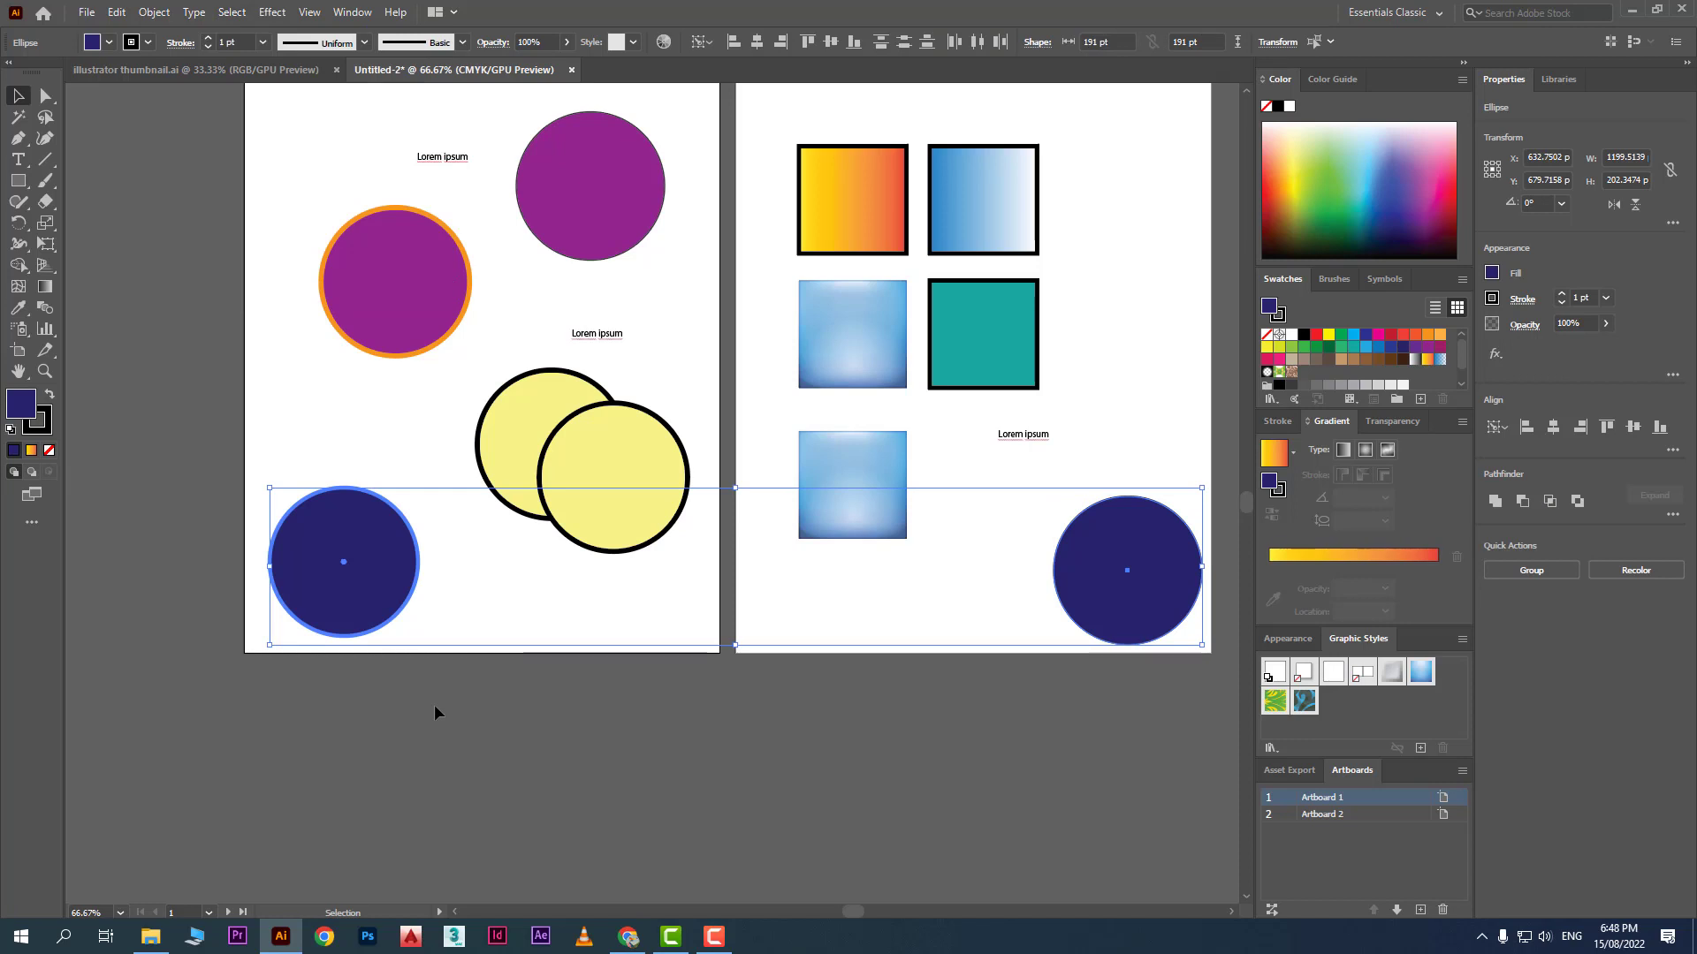
{"action": "left_click", "coordinate": [1316, 221]}
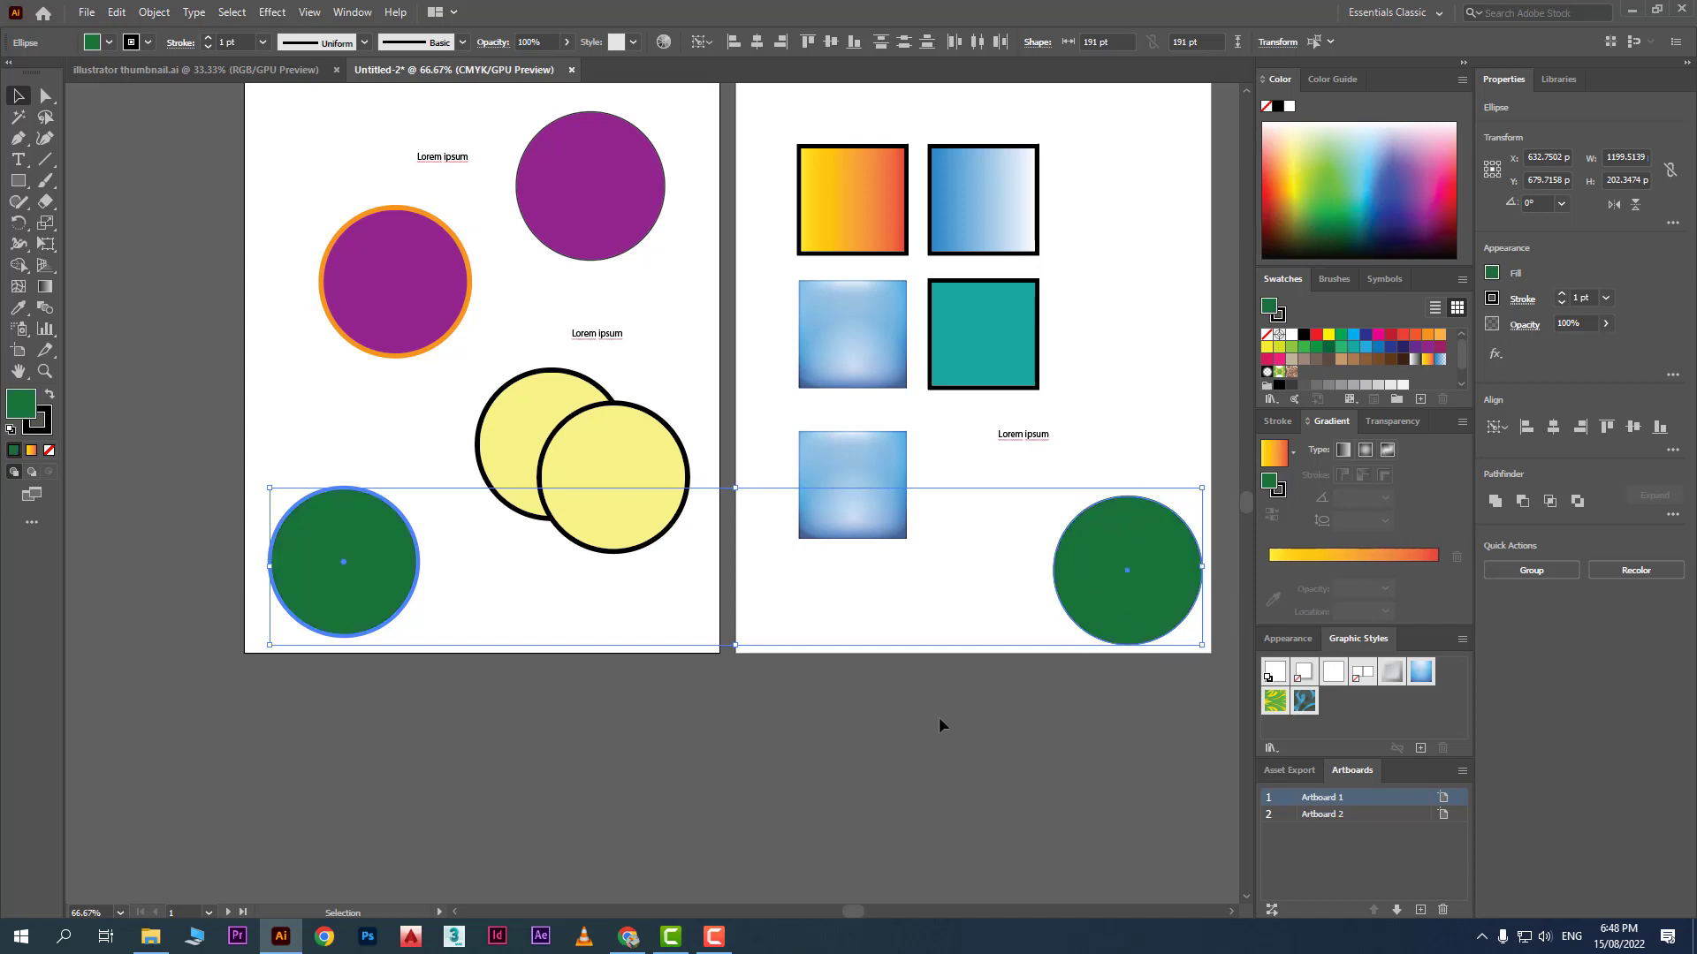
Step: Move the second artboard's green circle to its upper-right corner and reselect both green circles with the saved selection "circle"
{"action": "scroll", "coordinate": [939, 723], "scroll_direction": "up", "scroll_amount": 1}
{"action": "left_click", "coordinate": [1123, 720]}
{"action": "left_click_drag", "start_coordinate": [1127, 613], "coordinate": [1132, 156]}
{"action": "left_click", "coordinate": [232, 12]}
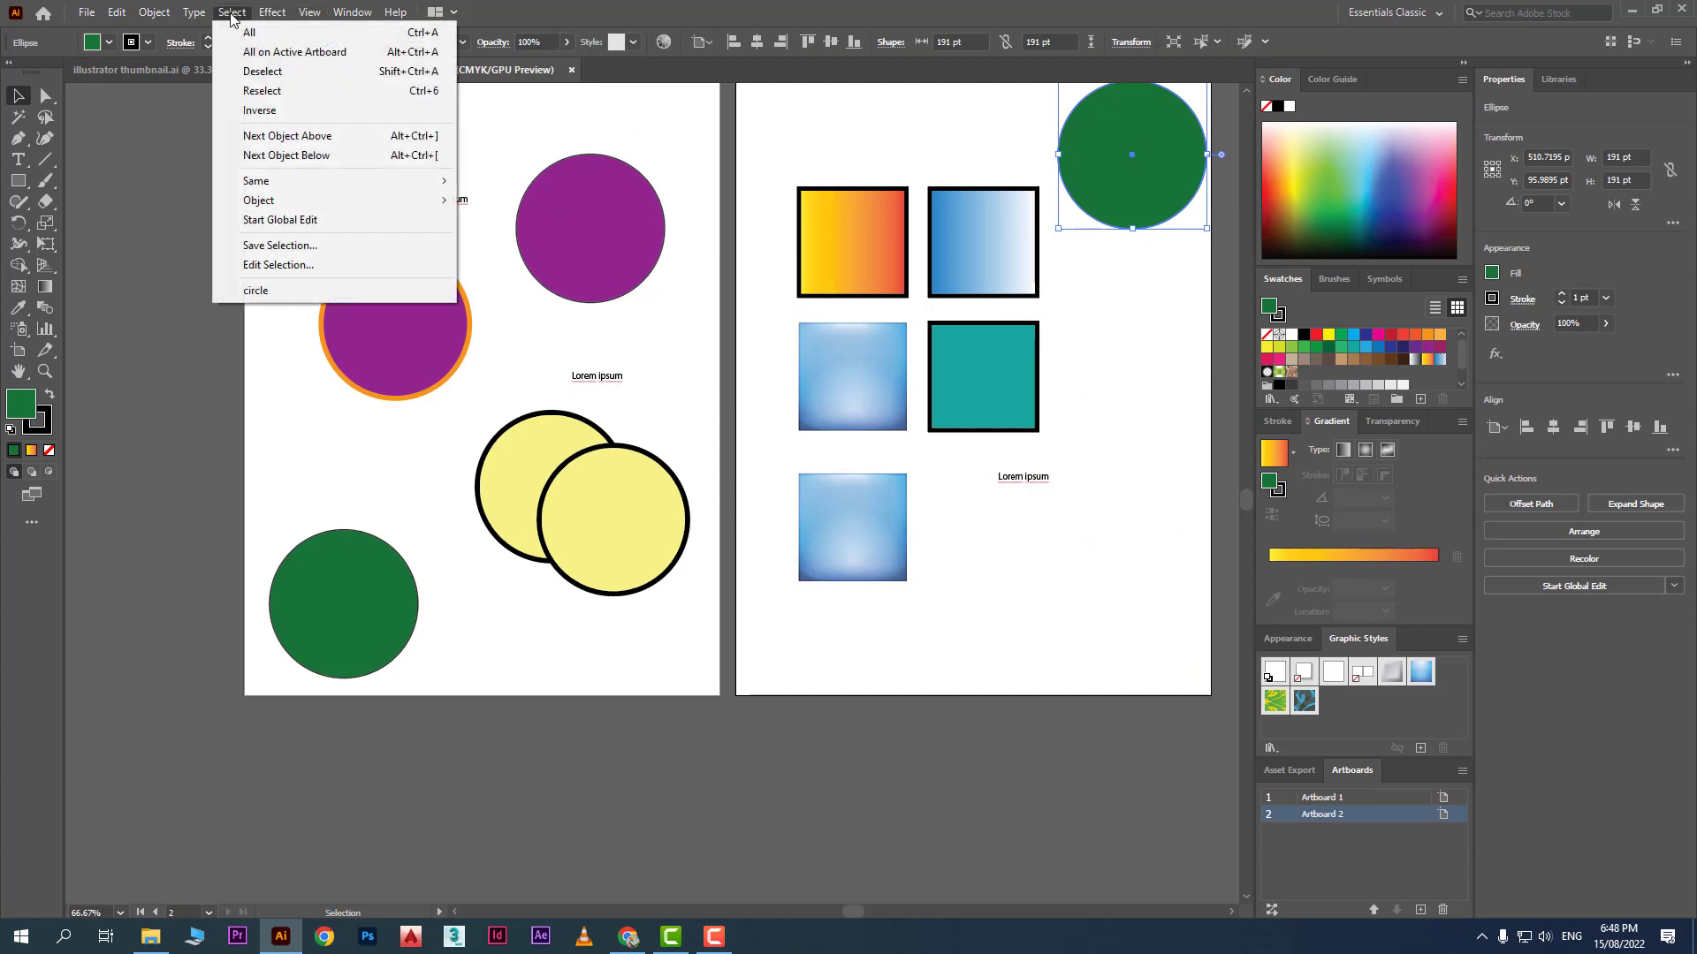
{"action": "left_click", "coordinate": [255, 290]}
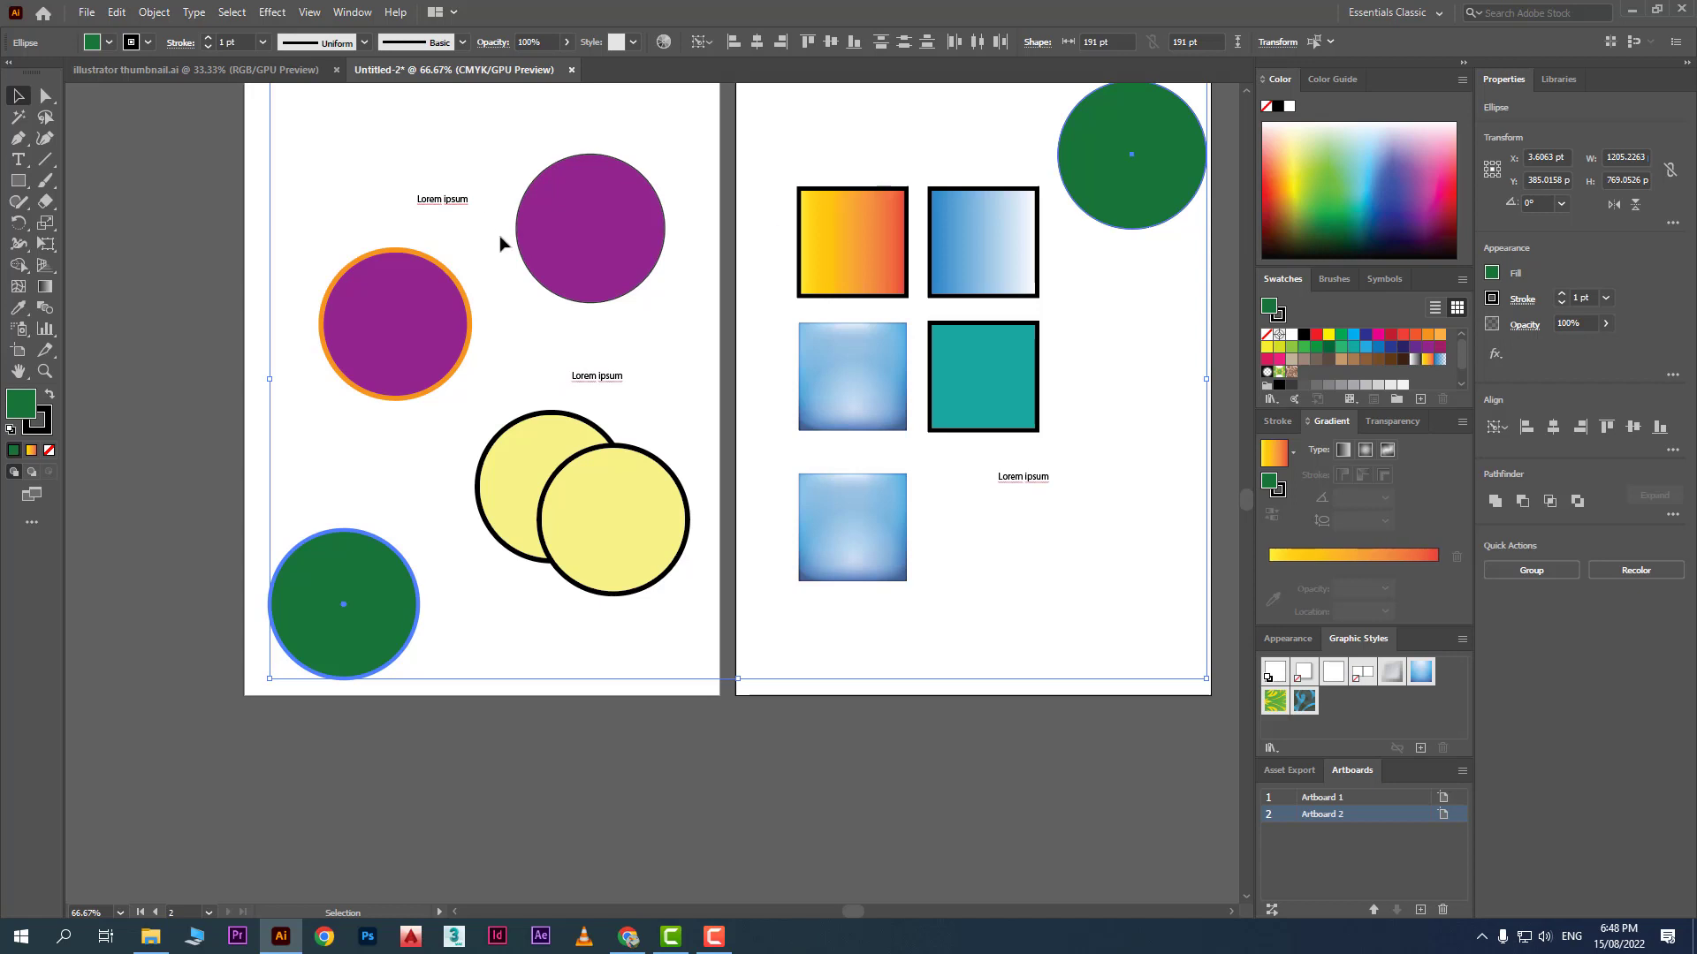
Step: Clear the selection and select both purple circles by matching fill color with the Magic Wand tool
{"action": "scroll", "coordinate": [508, 257], "scroll_direction": "up", "scroll_amount": 1}
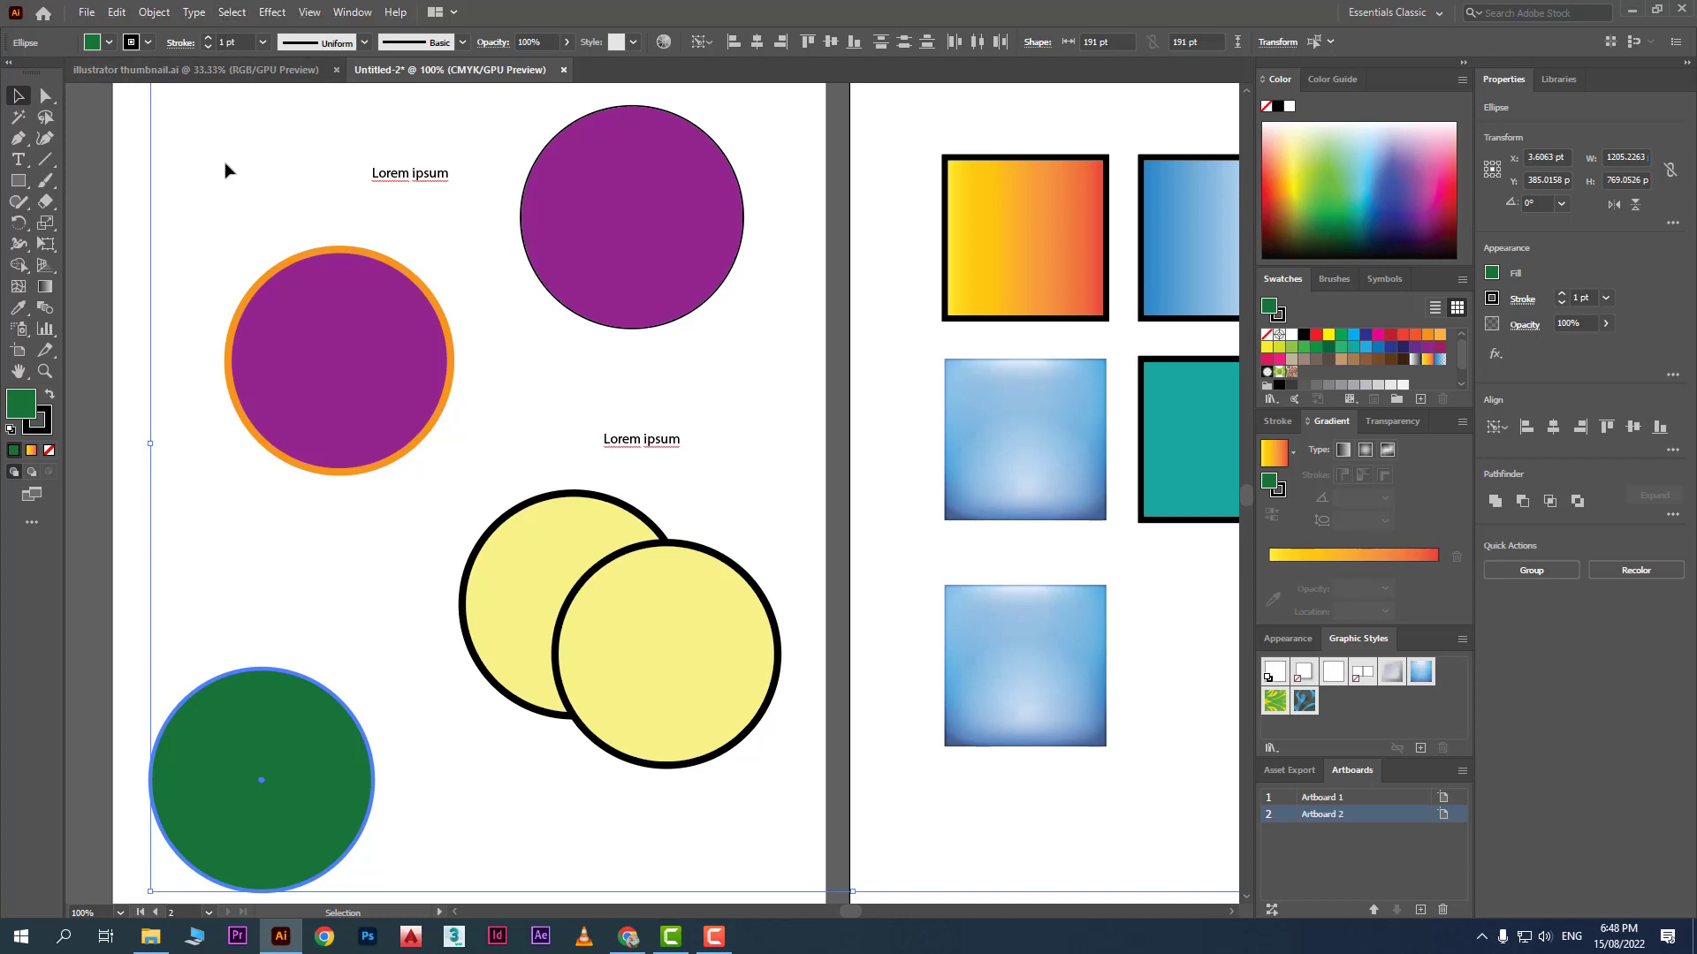
{"action": "left_click", "coordinate": [140, 253]}
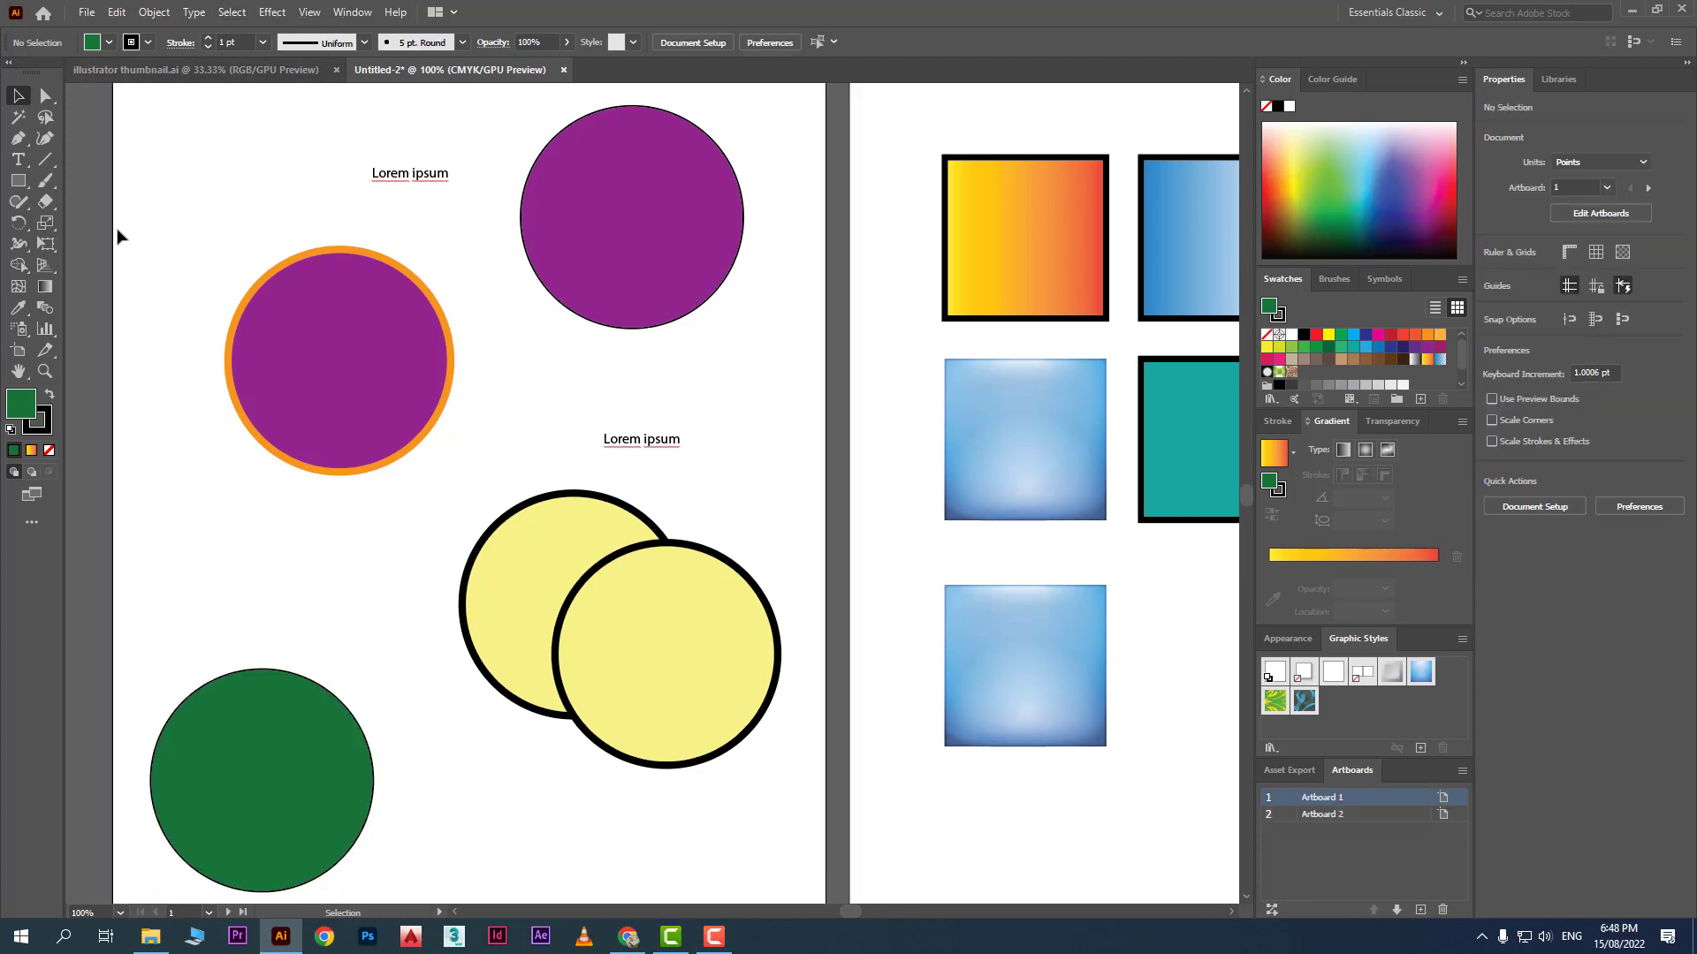
{"action": "left_click", "coordinate": [19, 118]}
{"action": "left_click", "coordinate": [316, 359]}
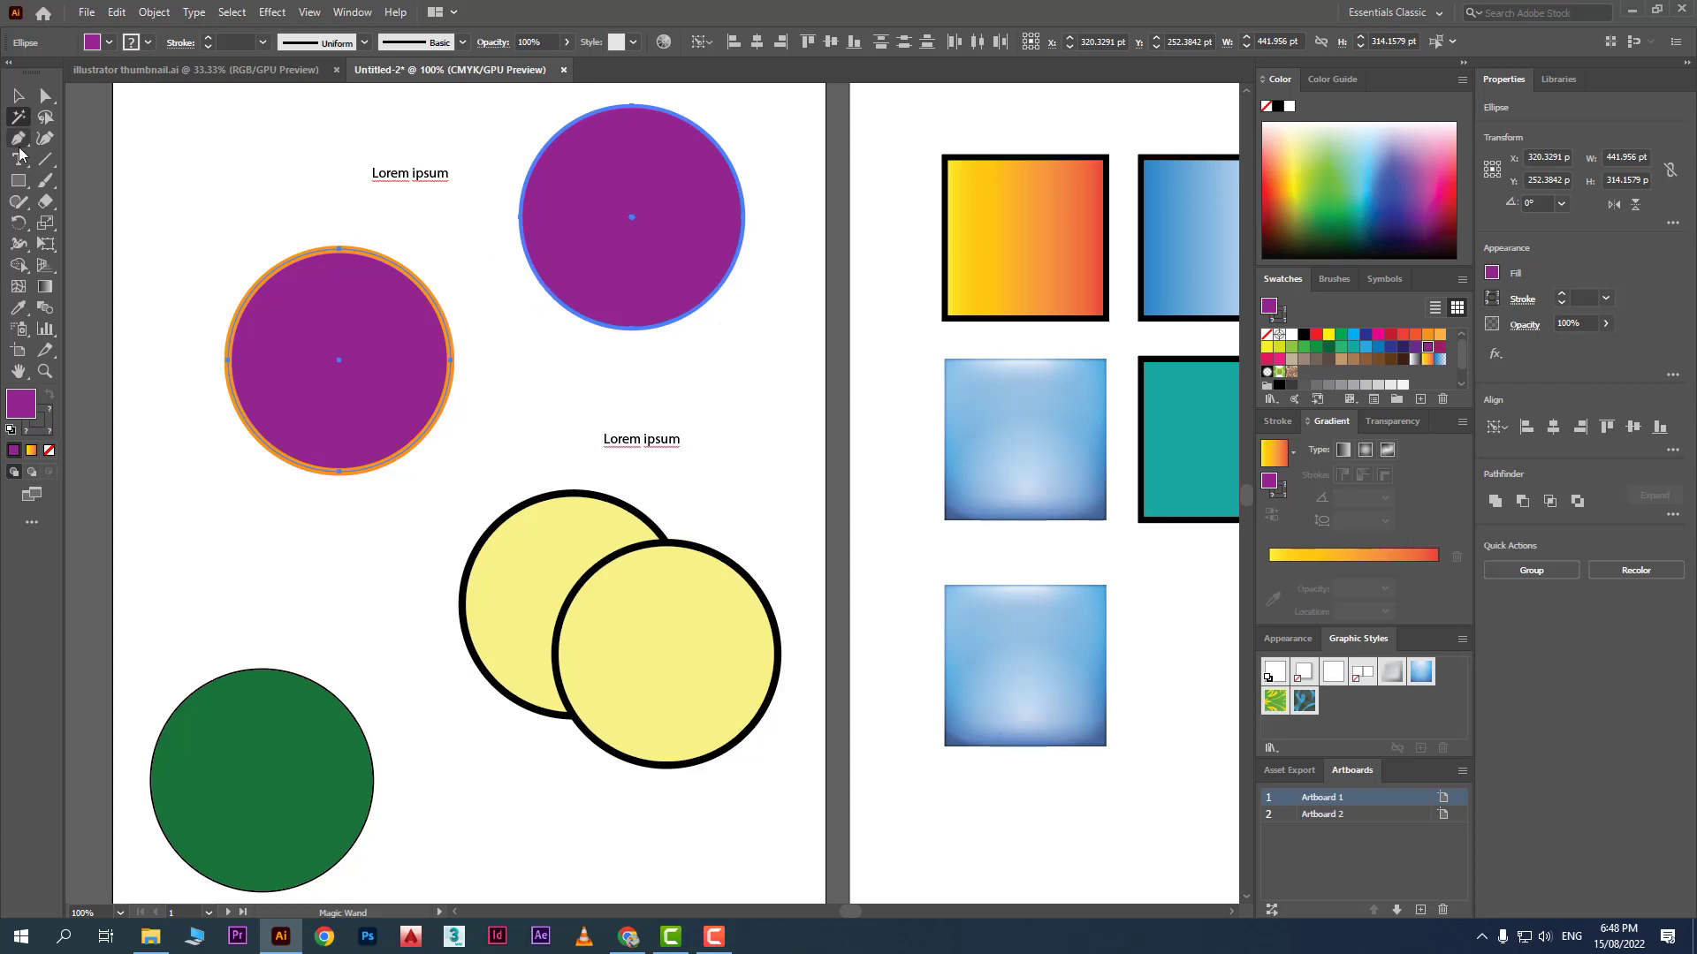
Step: Open the Magic Wand options and set the Fill Color tolerance to 0
{"action": "double_click", "coordinate": [16, 119]}
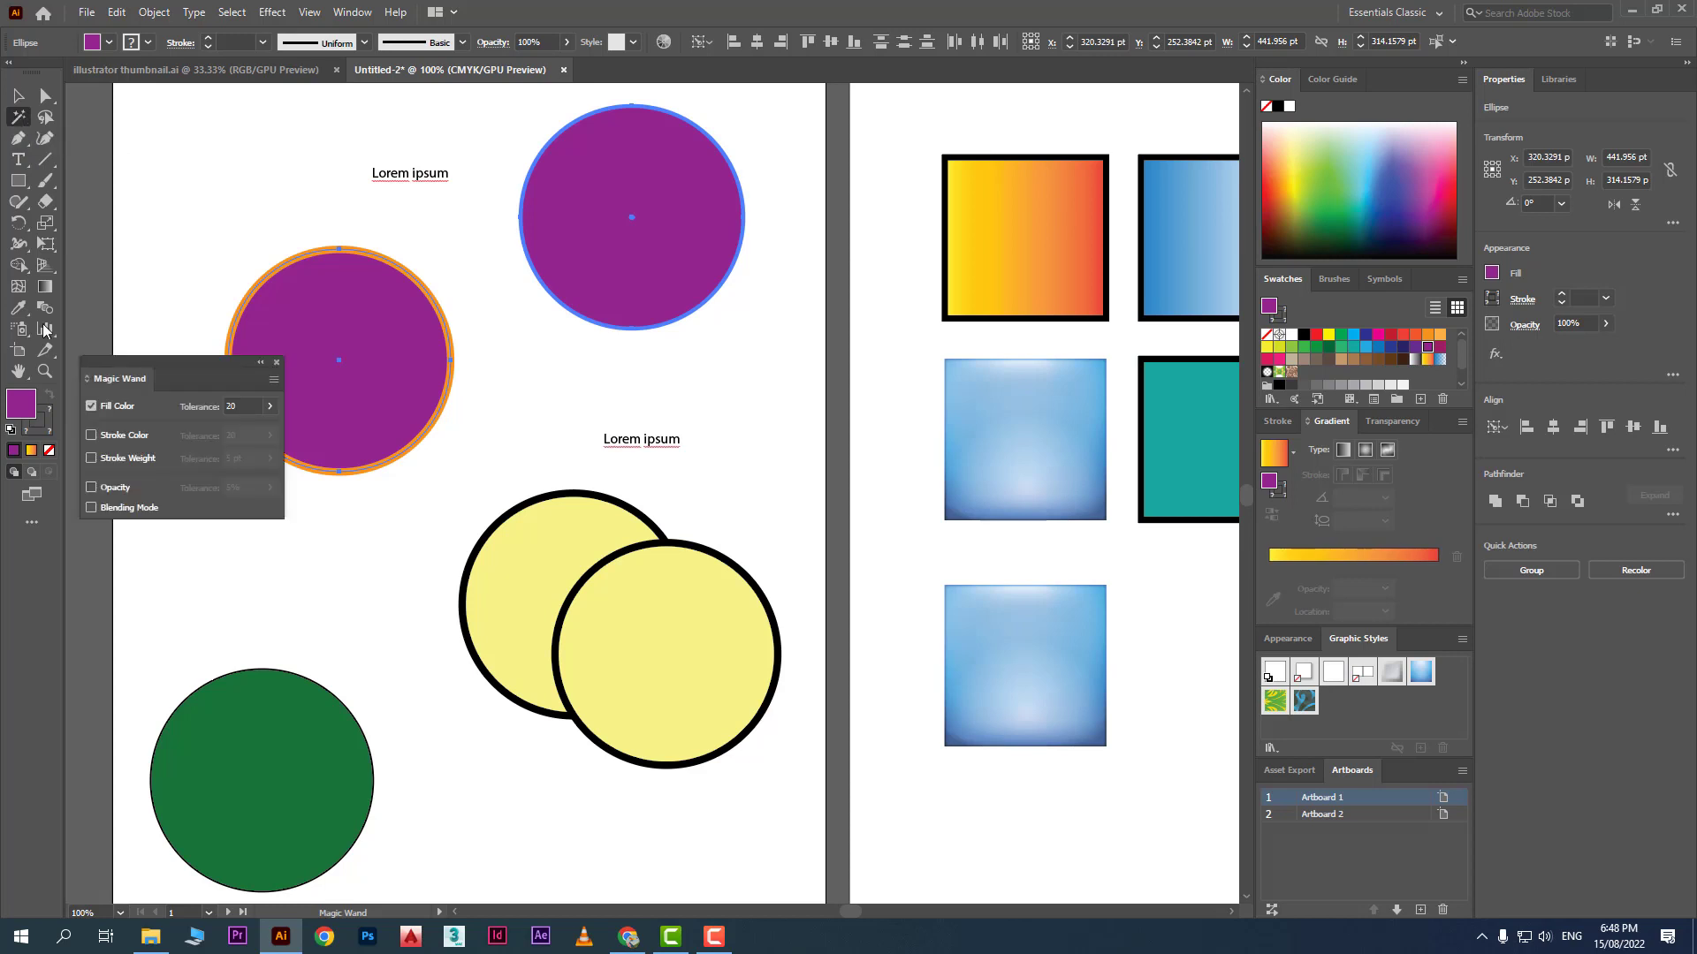
{"action": "left_click_drag", "start_coordinate": [148, 359], "coordinate": [211, 127]}
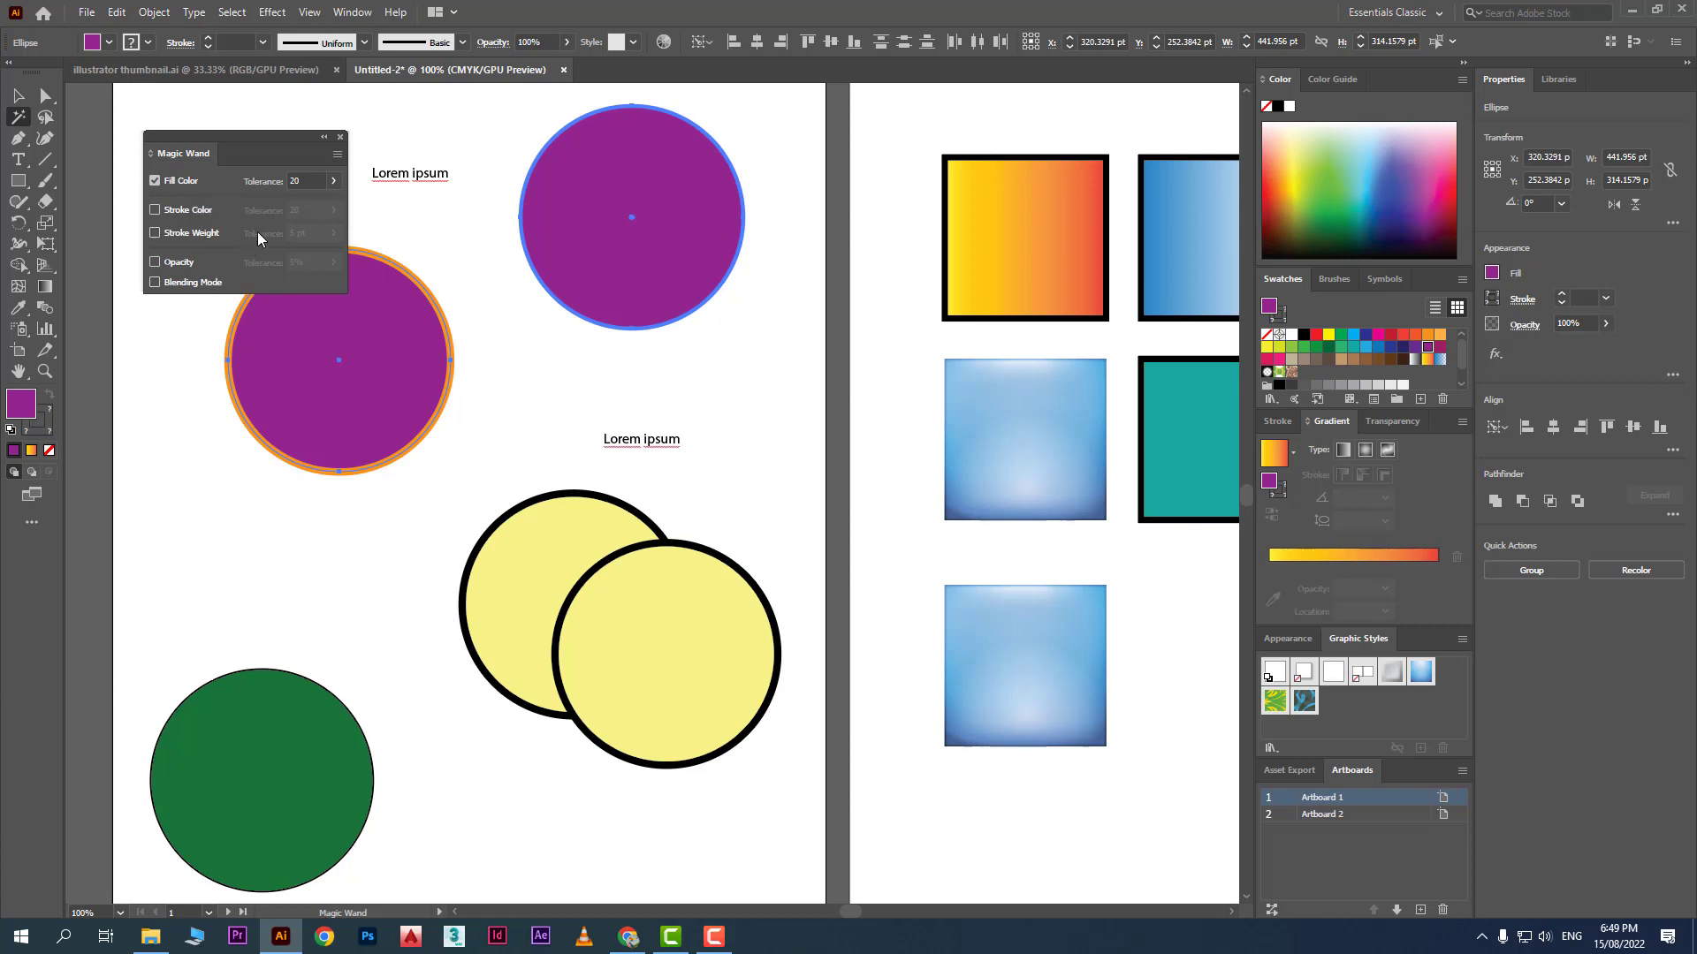
{"action": "left_click", "coordinate": [299, 182]}
{"action": "left_click", "coordinate": [300, 181]}
{"action": "left_click_drag", "start_coordinate": [304, 181], "coordinate": [270, 176]}
{"action": "type", "text": "0"}
Step: Place a copy of the black-outlined purple circle diagonally below it, overlapping the first artboard's right edge
{"action": "left_click", "coordinate": [18, 97]}
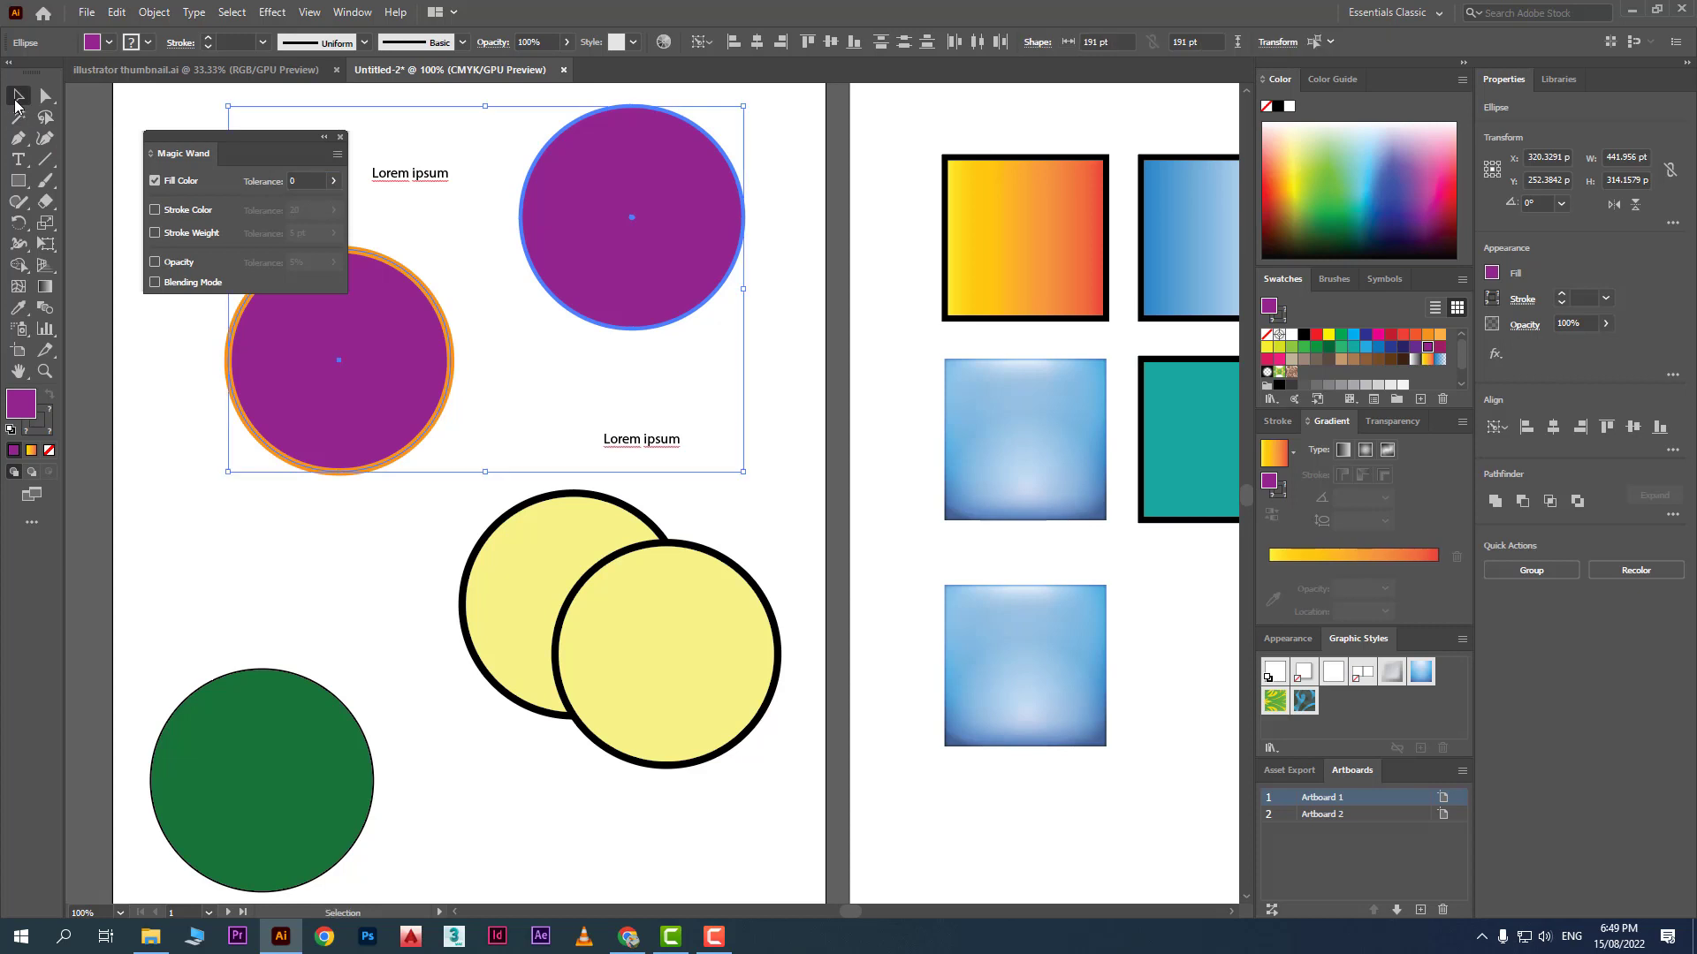
{"action": "left_click", "coordinate": [753, 368]}
{"action": "left_click_drag", "start_coordinate": [689, 256], "coordinate": [862, 443]}
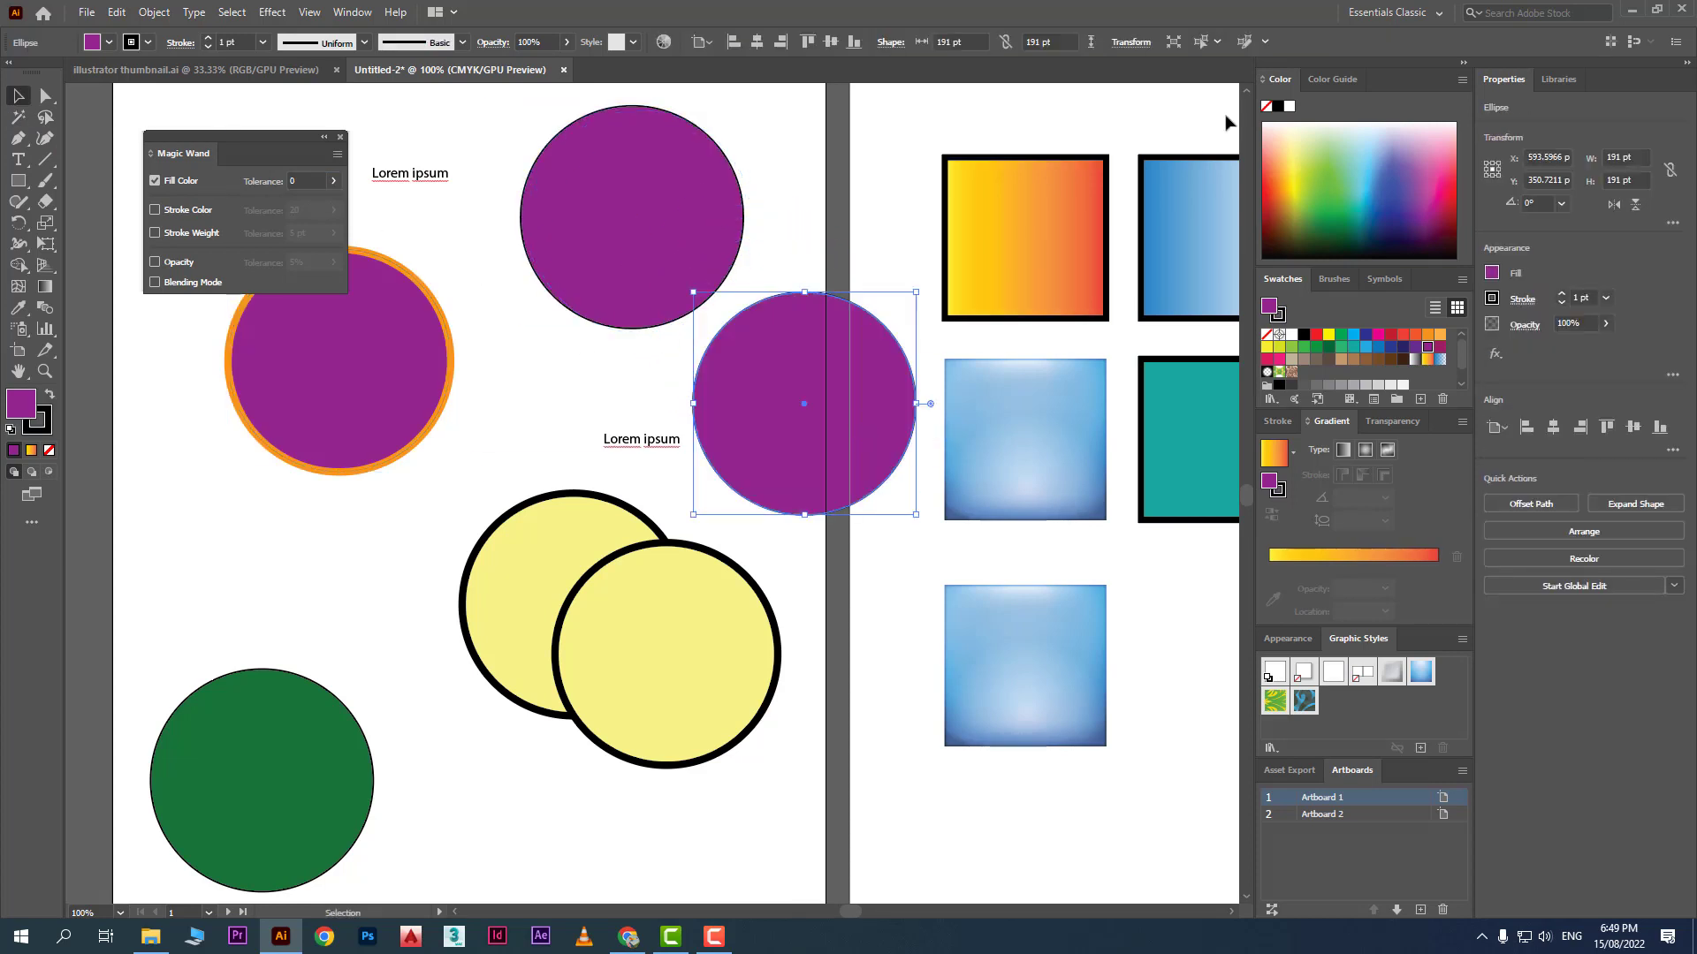
{"action": "left_click", "coordinate": [1345, 83]}
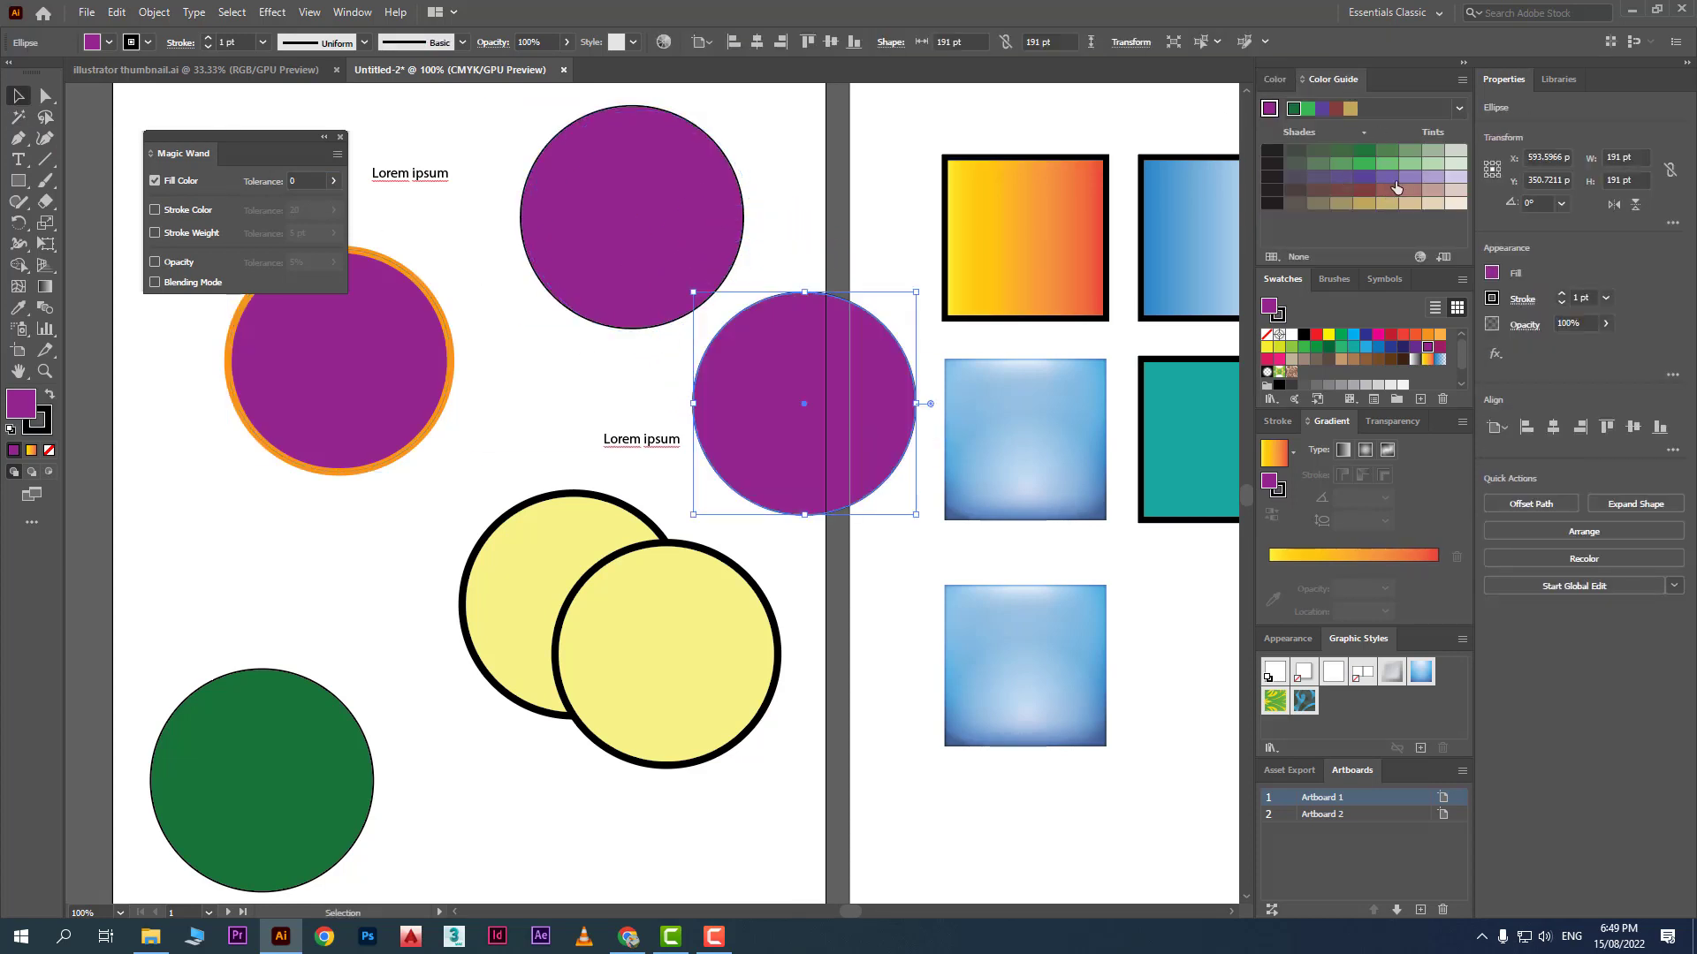
{"action": "left_click", "coordinate": [1363, 176]}
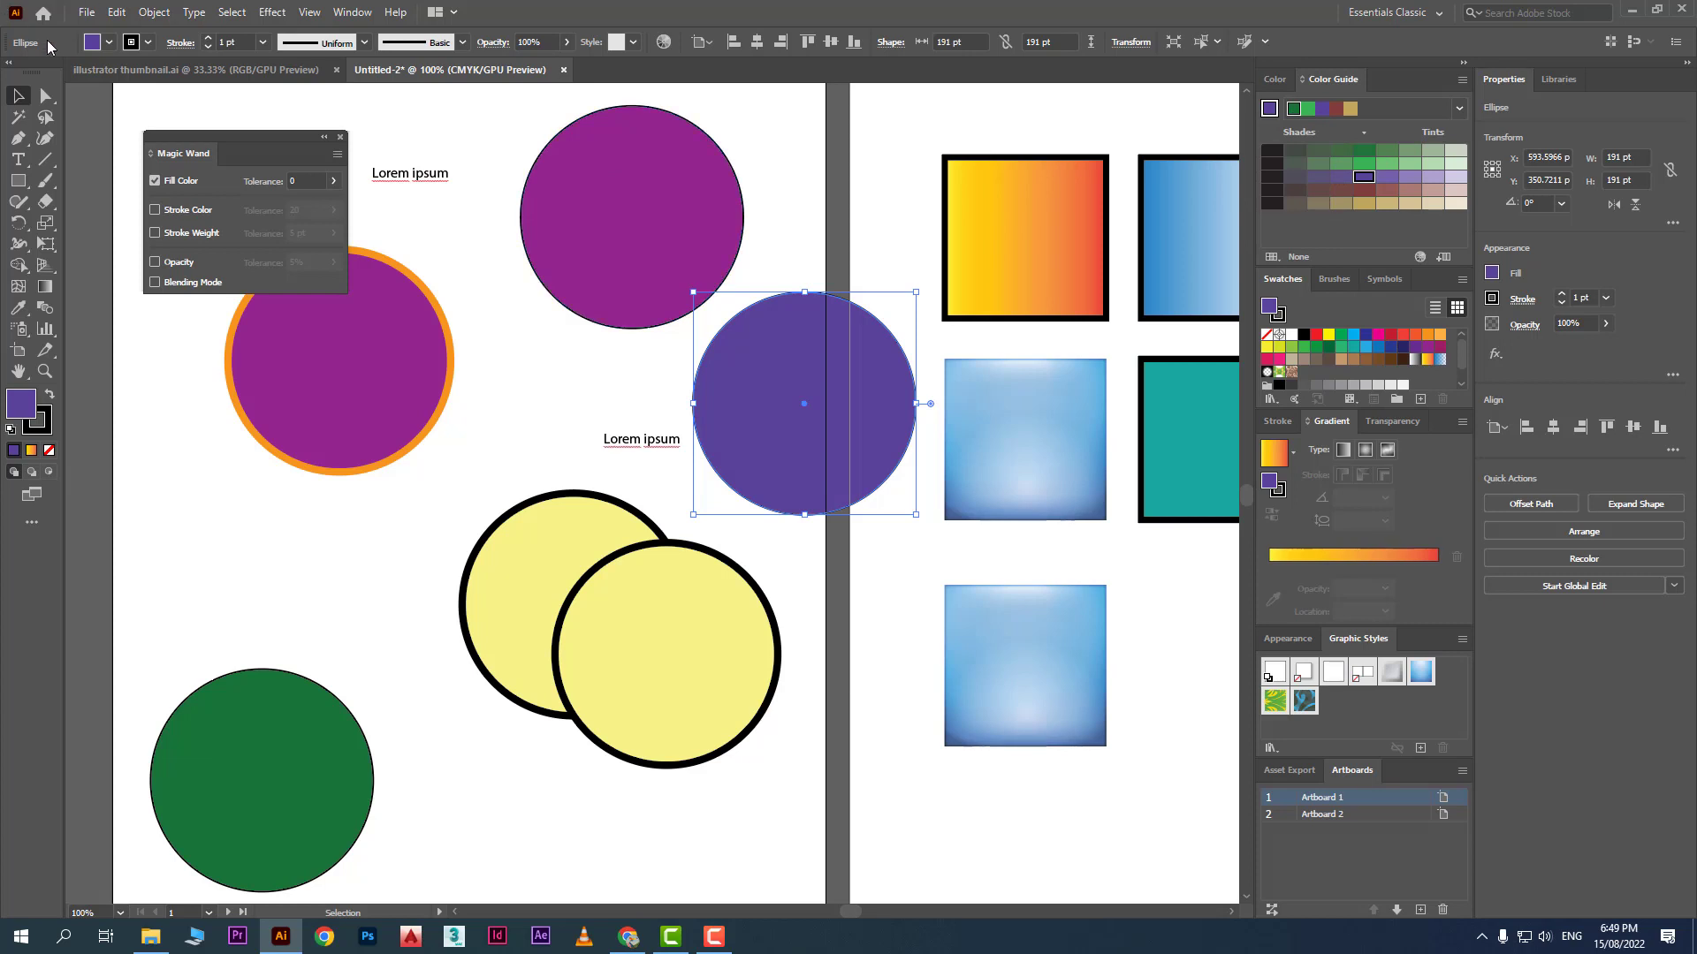
{"action": "key", "text": "ctrl+z"}
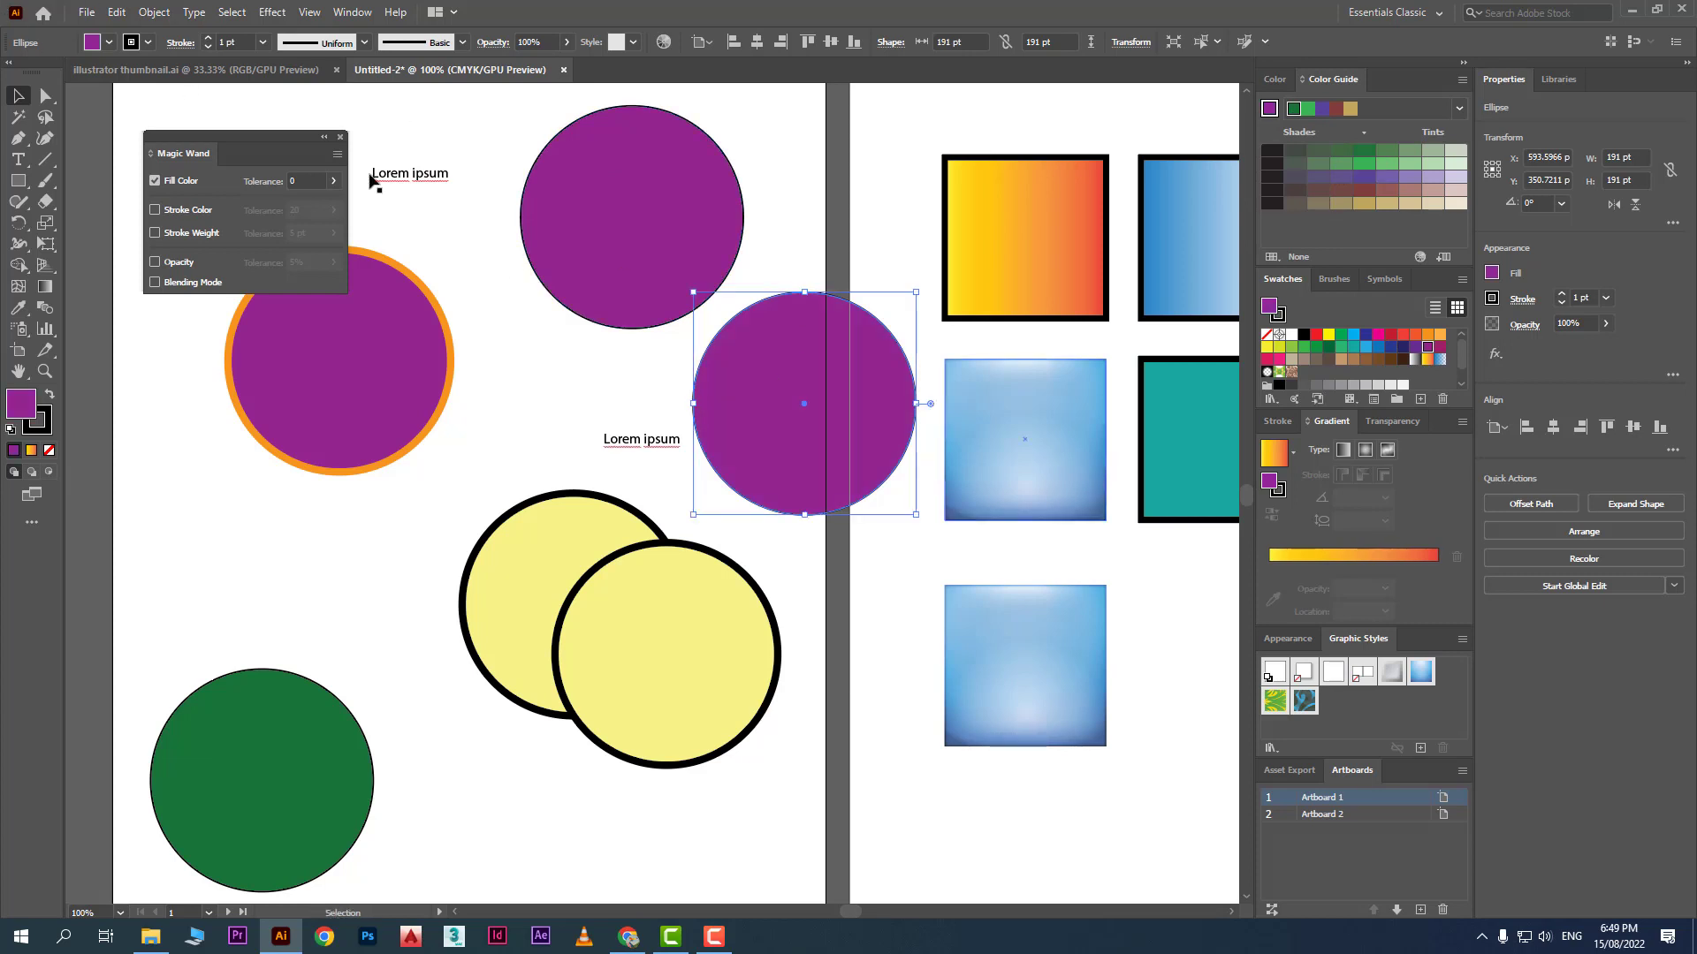
Step: Shift the copied circle's fill to a pinkish magenta by setting its cyan value to 33%
{"action": "left_click", "coordinate": [103, 46], "text": "shift"}
{"action": "left_click_drag", "start_coordinate": [101, 80], "coordinate": [92, 79]}
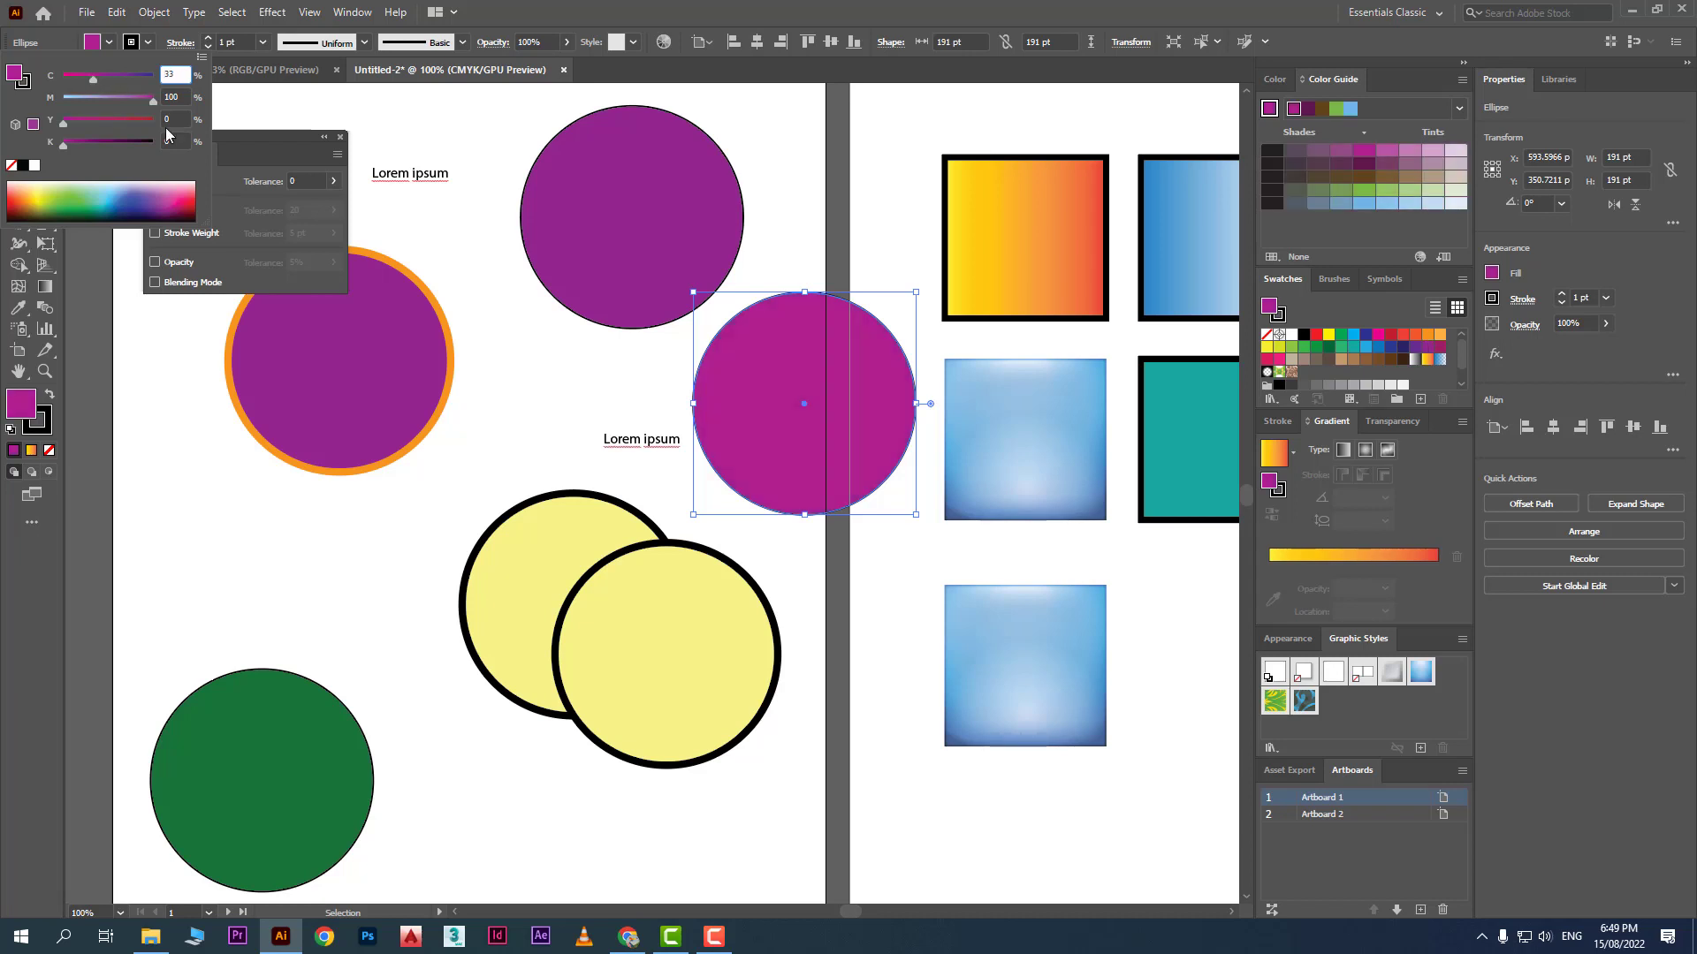
{"action": "left_click", "coordinate": [507, 399]}
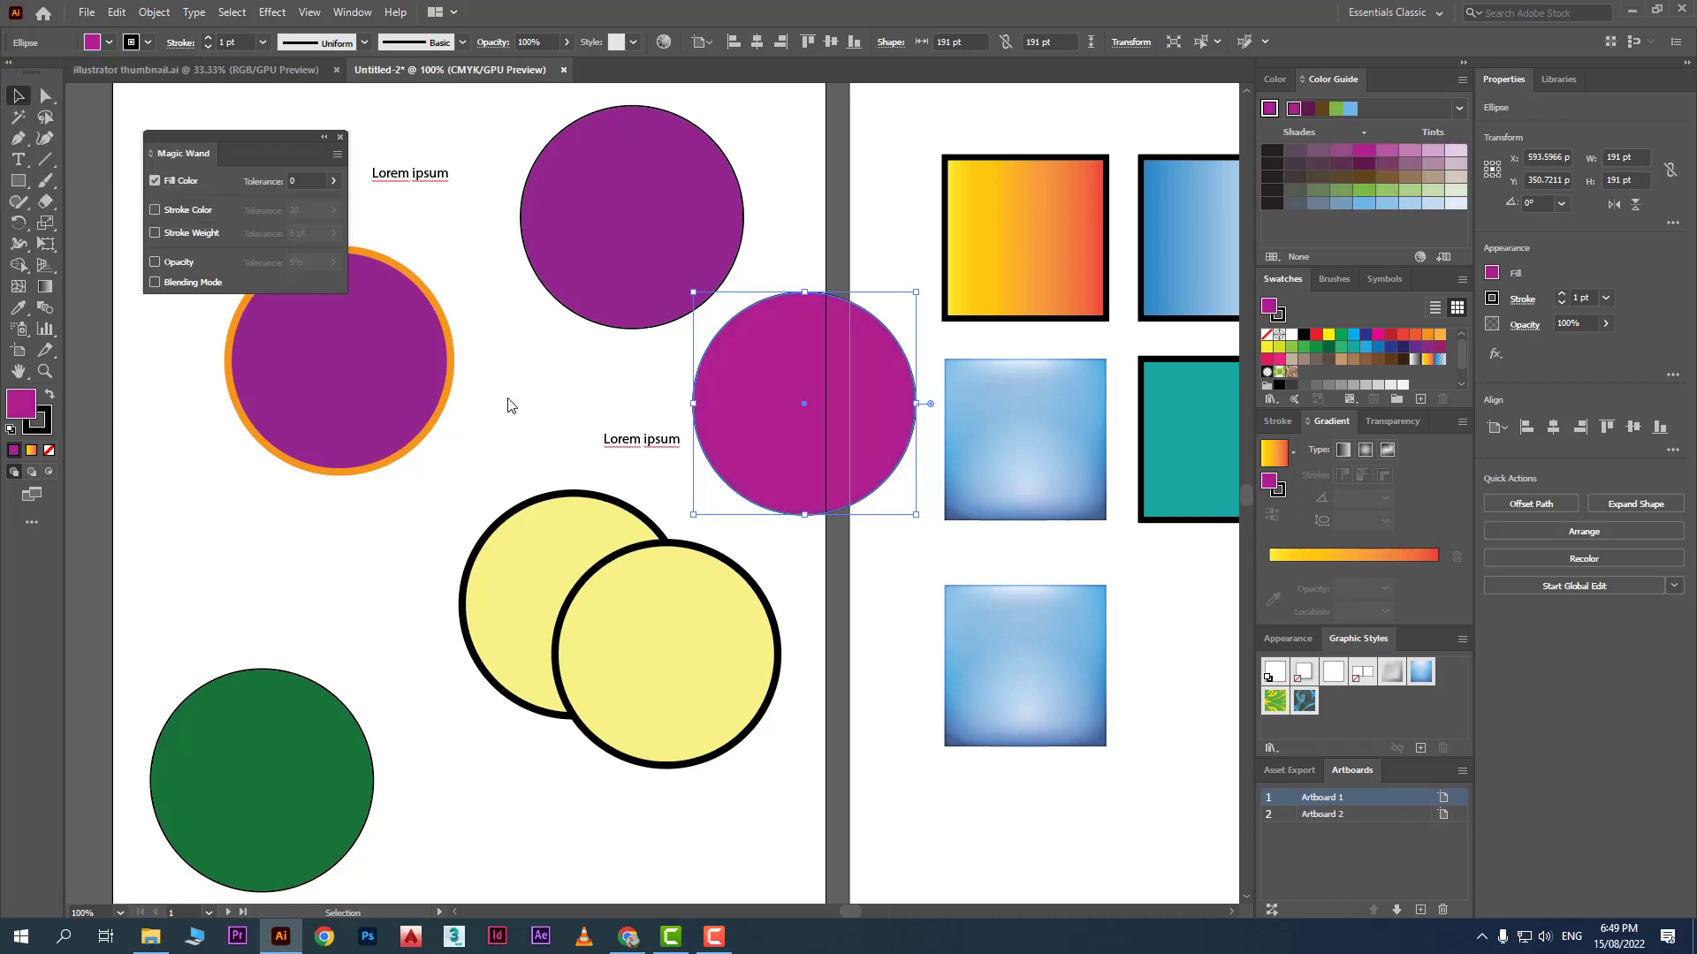
Step: Set the Magic Wand's Fill Color tolerance to 30 and select all circles similar to the upper purple one
{"action": "left_click", "coordinate": [296, 181]}
{"action": "type", "text": "302"}
{"action": "left_click", "coordinate": [18, 116]}
{"action": "left_click", "coordinate": [675, 187]}
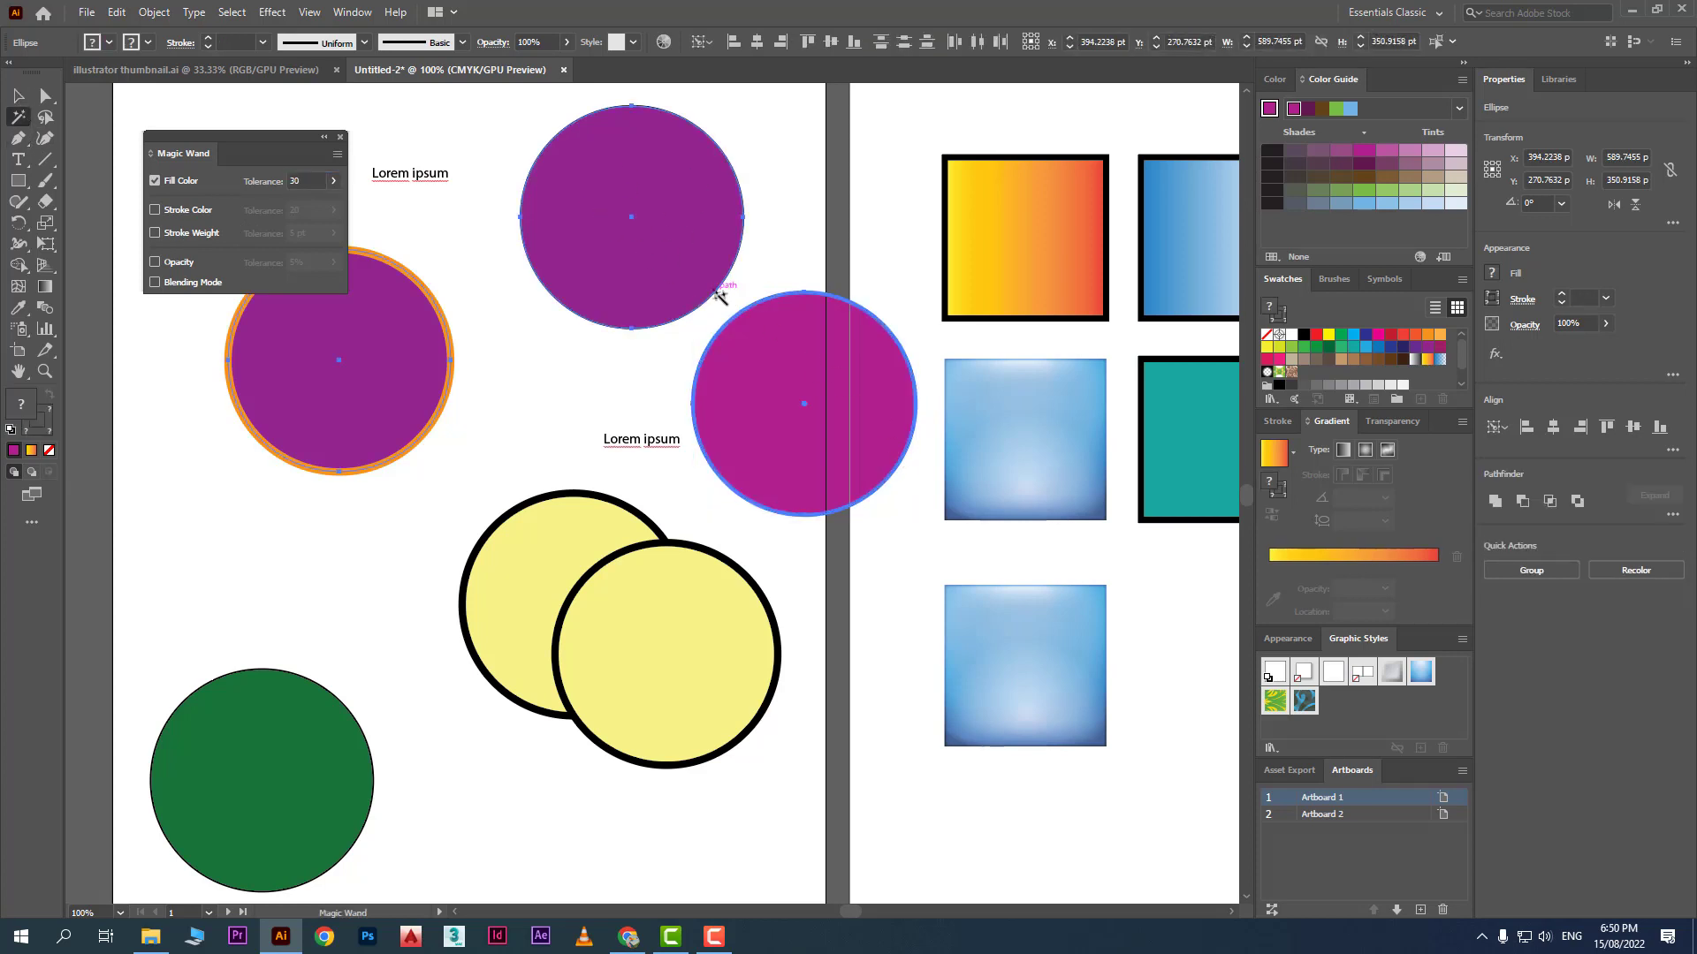
Step: Set the Fill Color tolerance to 0 and select only the circles that exactly match the upper purple circle's fill
{"action": "left_click", "coordinate": [292, 180]}
{"action": "type", "text": "0"}
{"action": "left_click", "coordinate": [720, 261]}
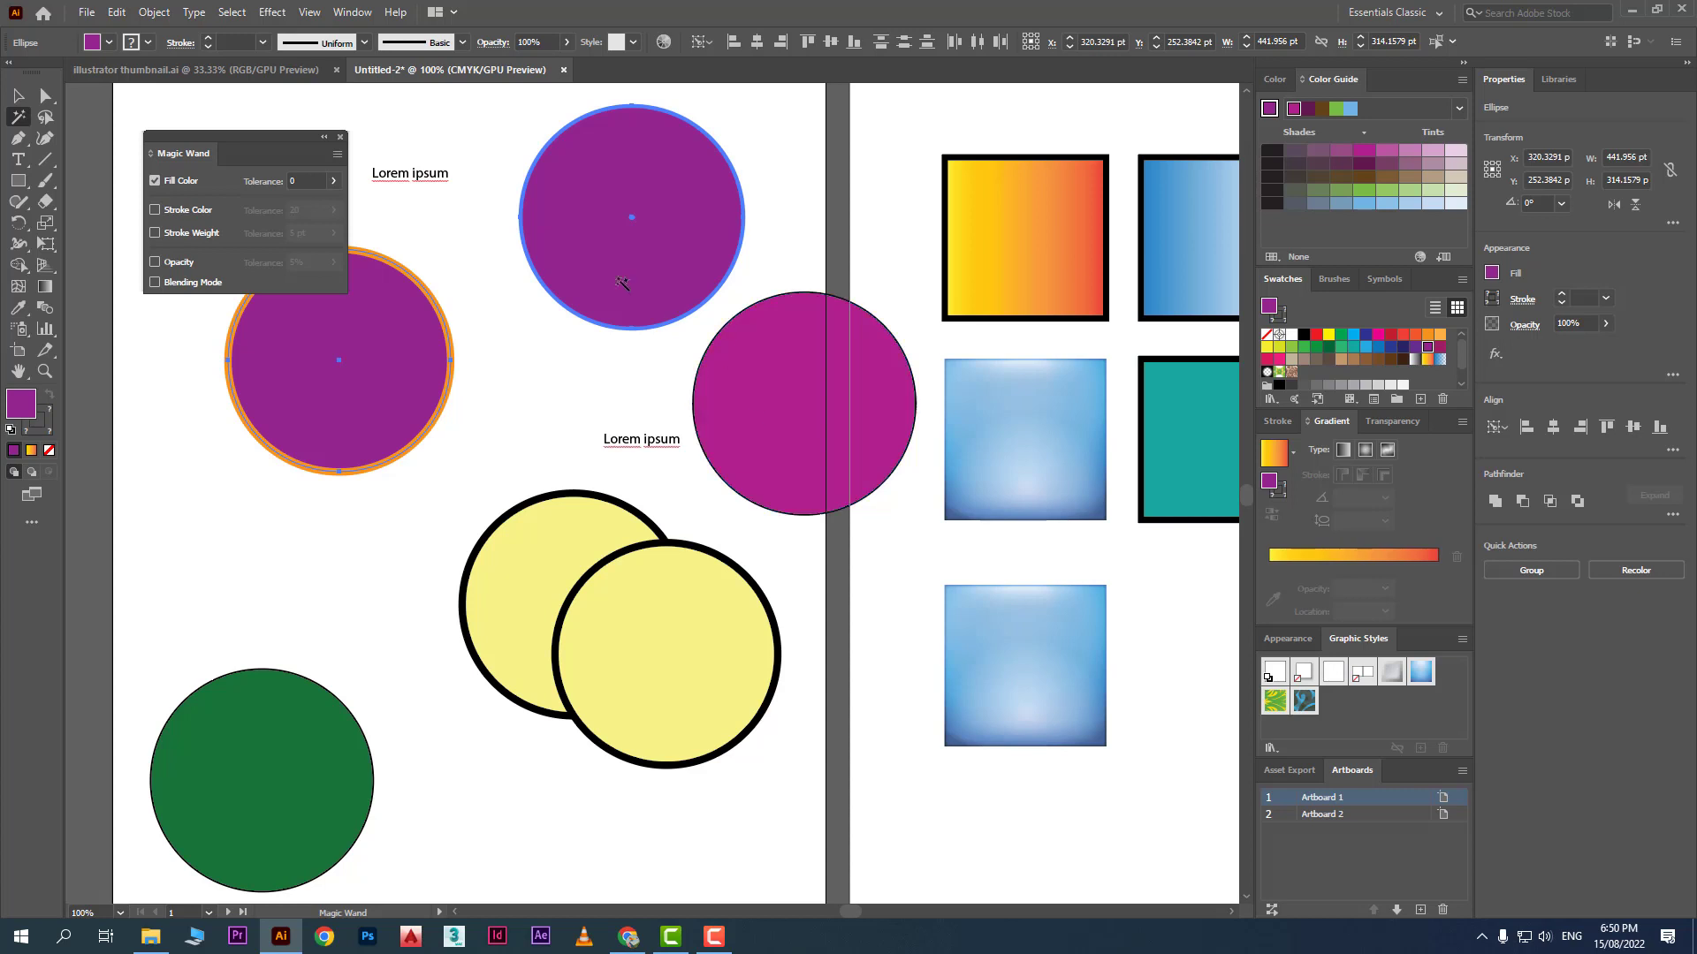
Step: Sample the upper purple circle with a Fill Color tolerance of 100, and return to an exact-match selection with tolerance 0
{"action": "left_click", "coordinate": [309, 181]}
{"action": "type", "text": "100"}
{"action": "left_click", "coordinate": [634, 308]}
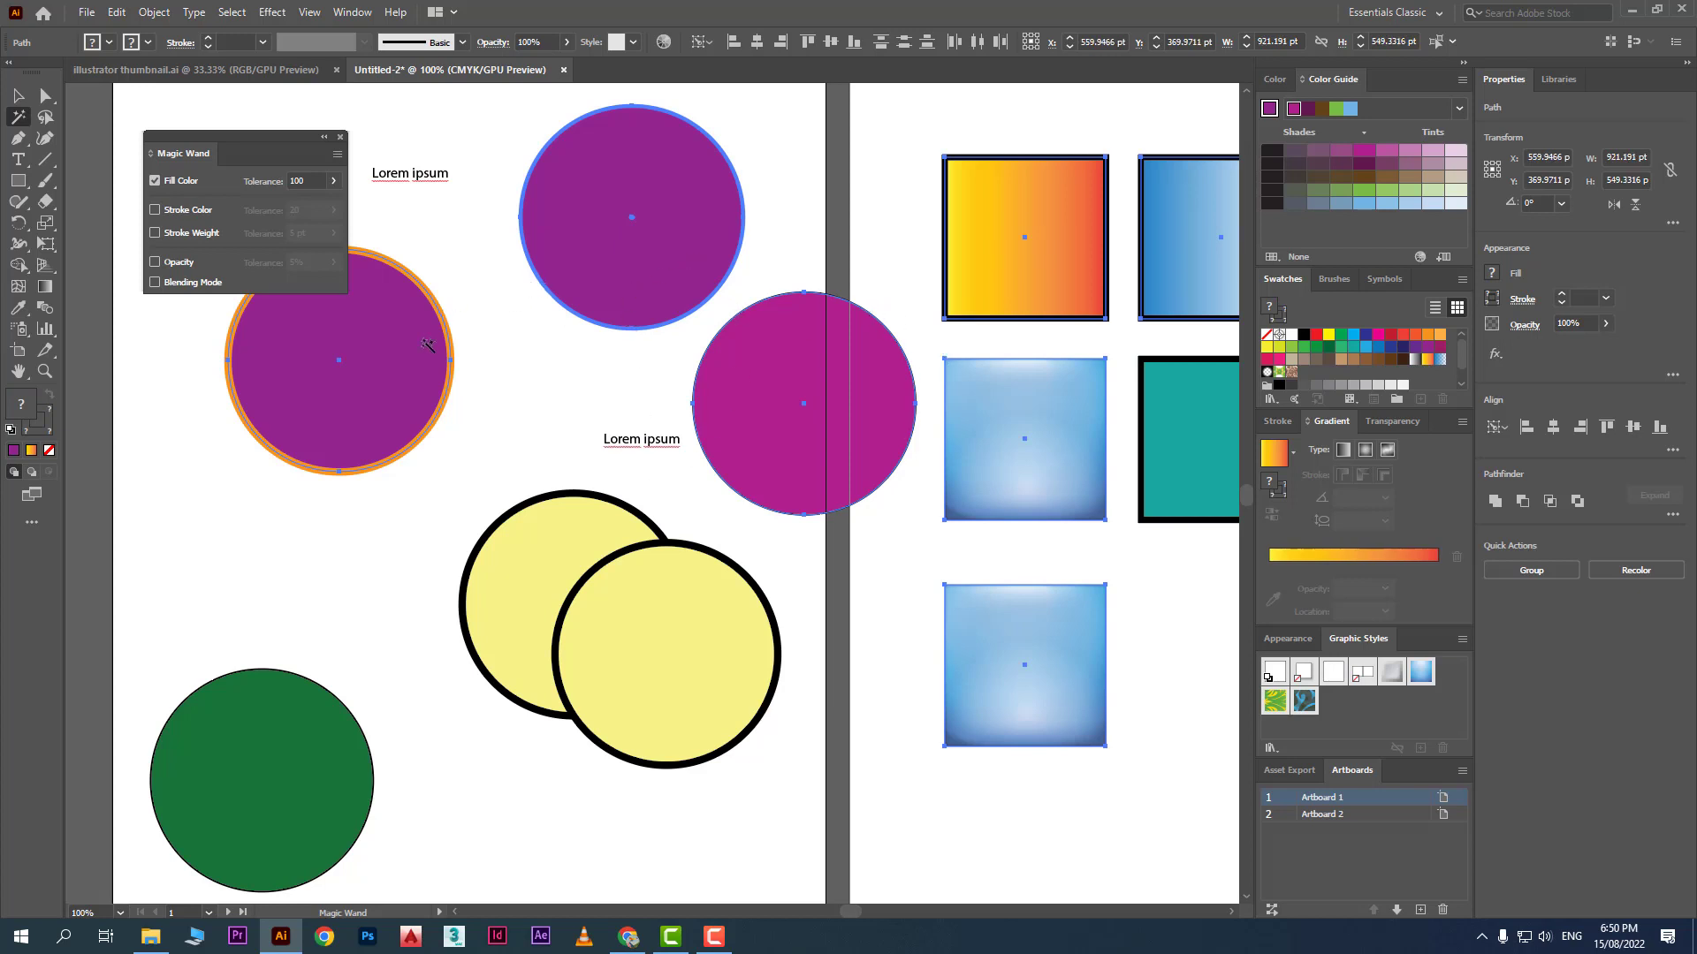
{"action": "left_click_drag", "start_coordinate": [313, 180], "coordinate": [283, 177]}
{"action": "key", "text": "Return"}
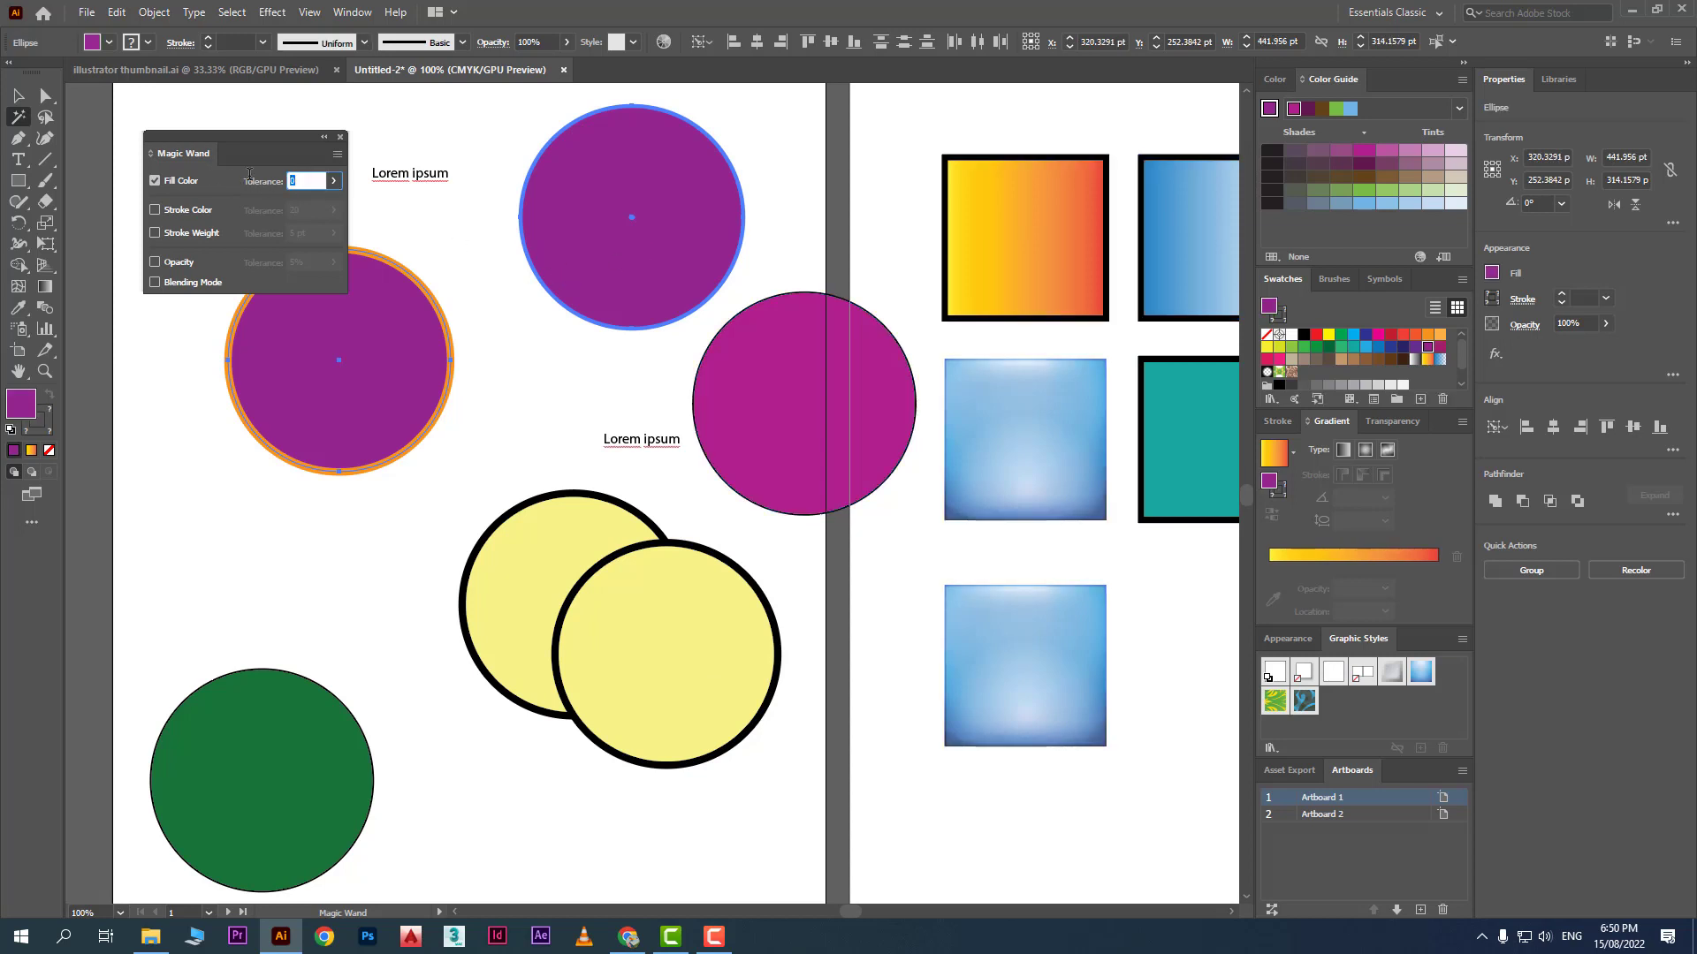
Step: Switch Magic Wand matching from Fill Color to Stroke Color, select the orange-outlined circle and the black-outlined objects in turn, and disable Stroke Color
{"action": "left_click", "coordinate": [154, 180]}
{"action": "left_click", "coordinate": [155, 211]}
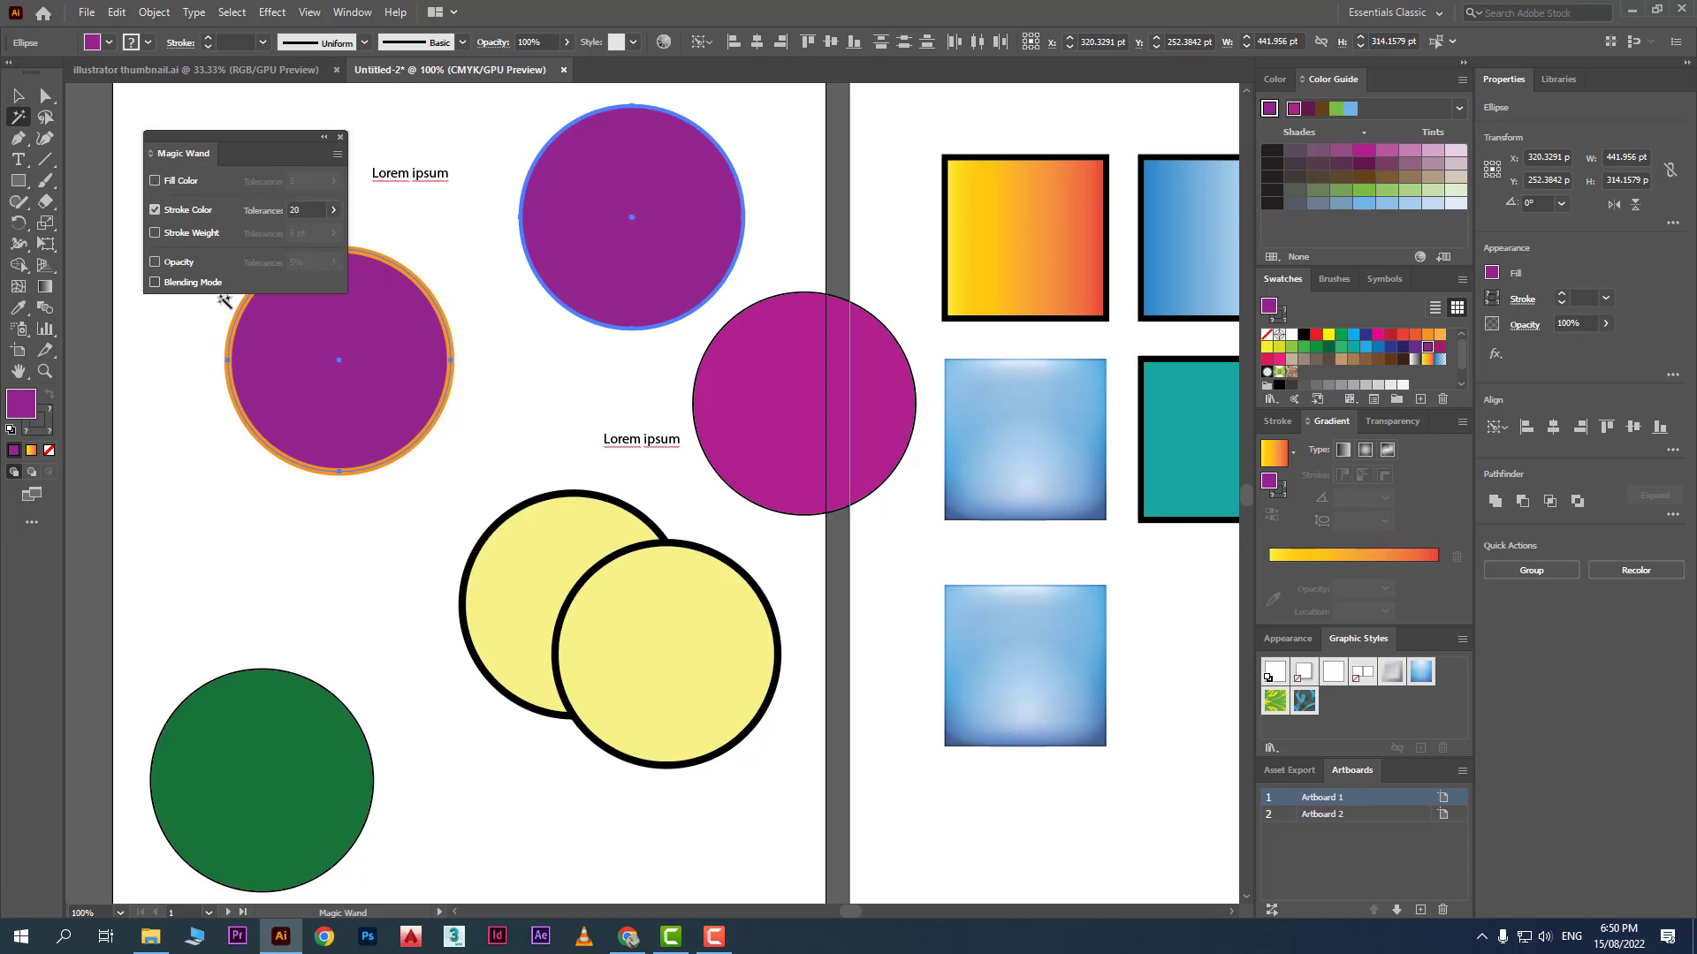
{"action": "left_click", "coordinate": [398, 389]}
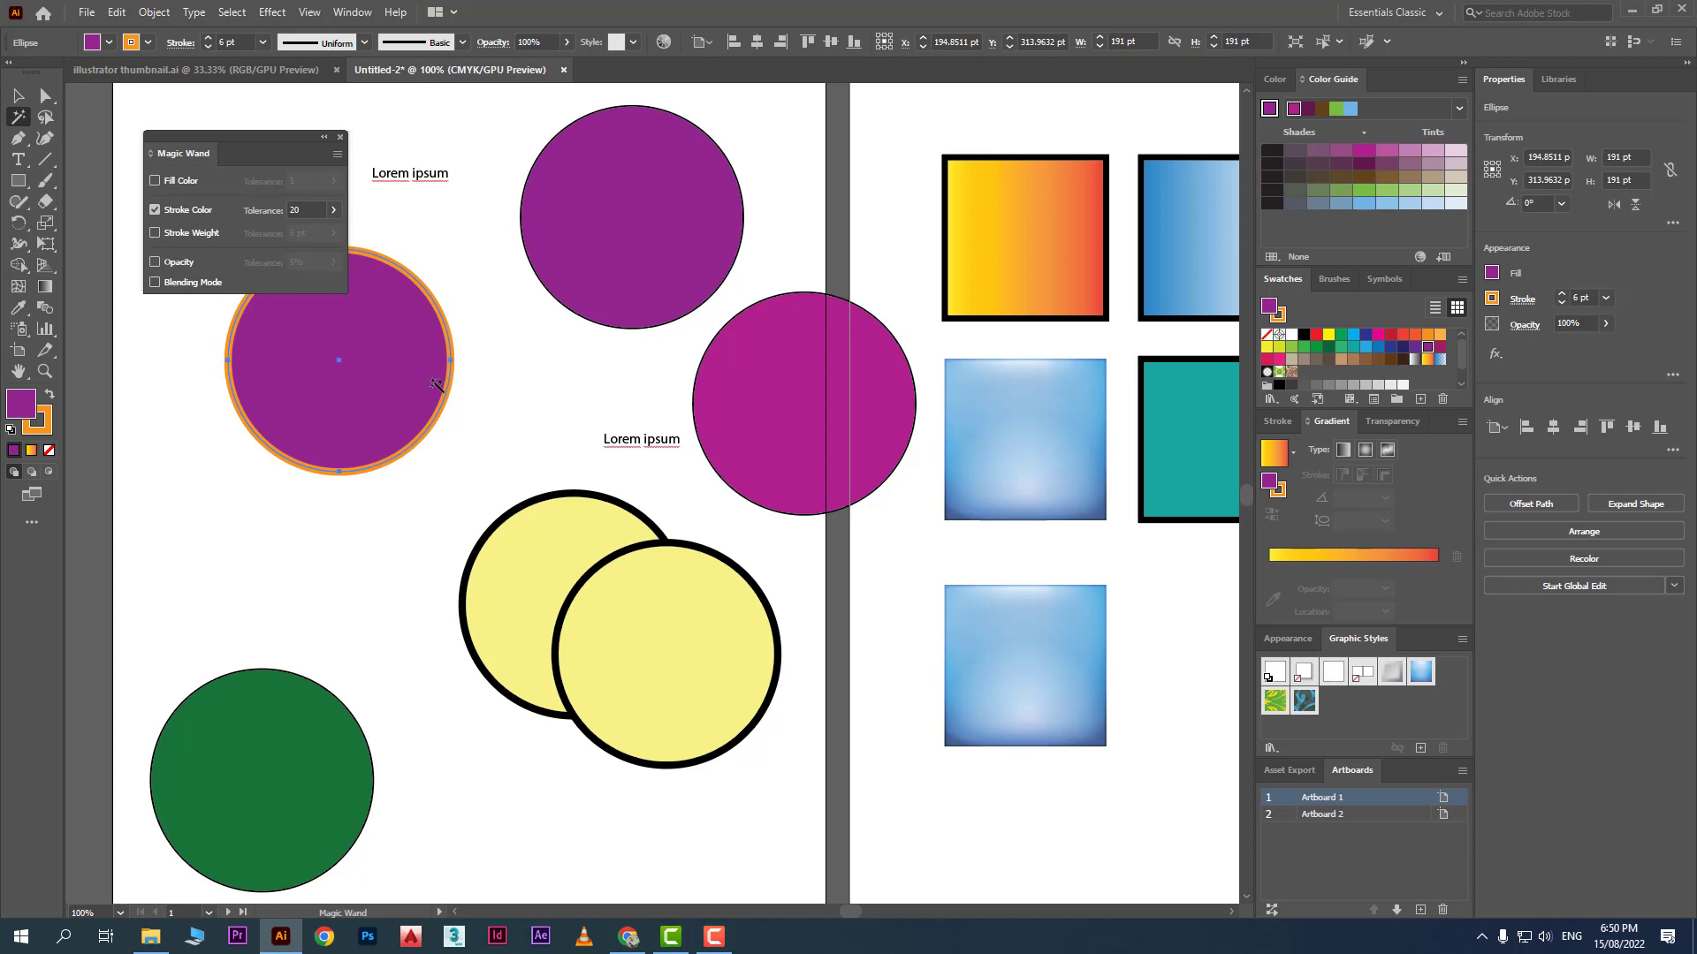
{"action": "left_click", "coordinate": [1056, 267]}
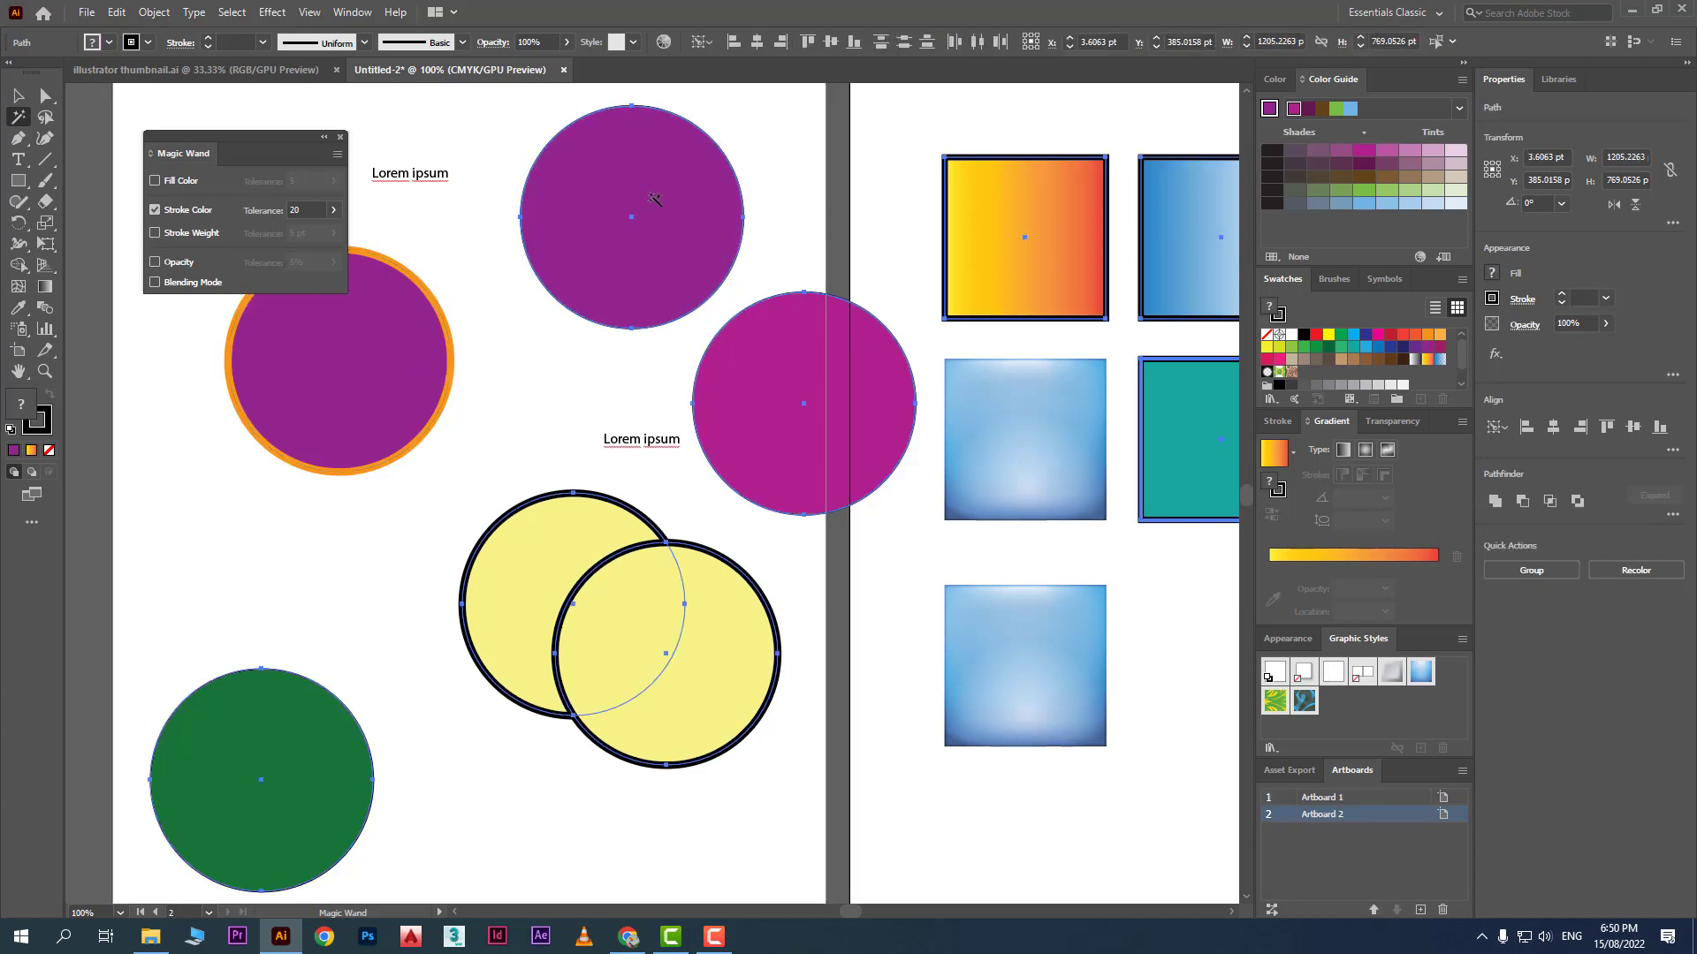
{"action": "left_click", "coordinate": [155, 209]}
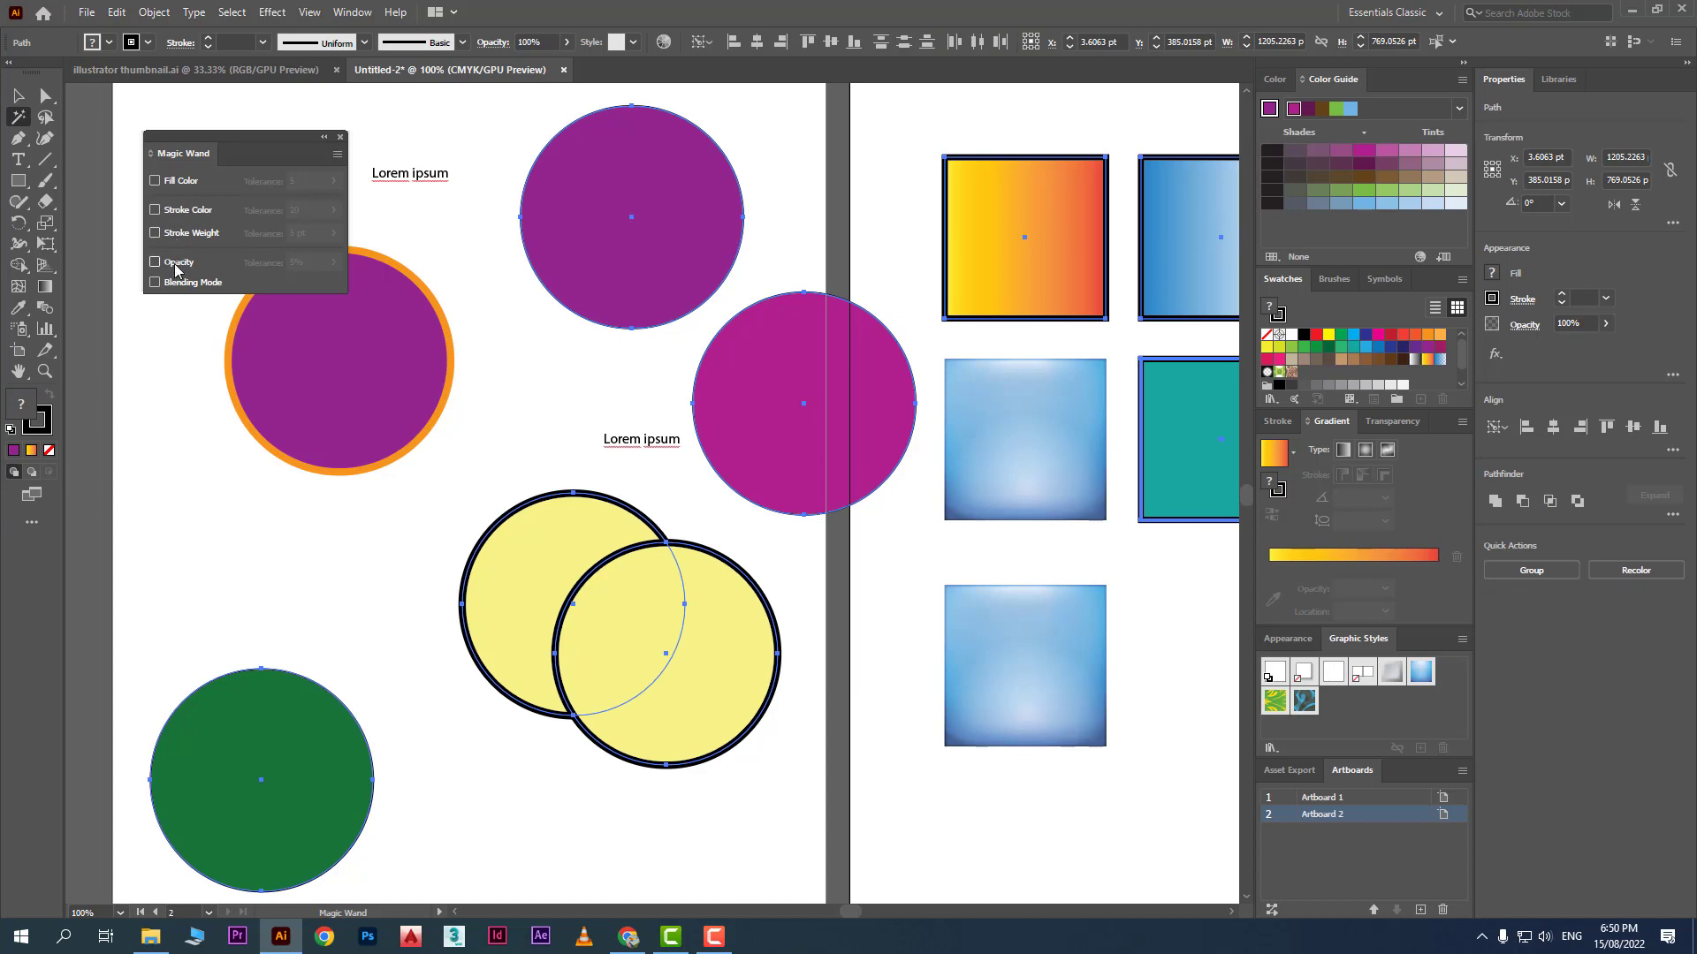
Step: Move the upper purple circle and the magenta circle together up and left, and set their opacity to 10%
{"action": "left_click", "coordinate": [17, 95]}
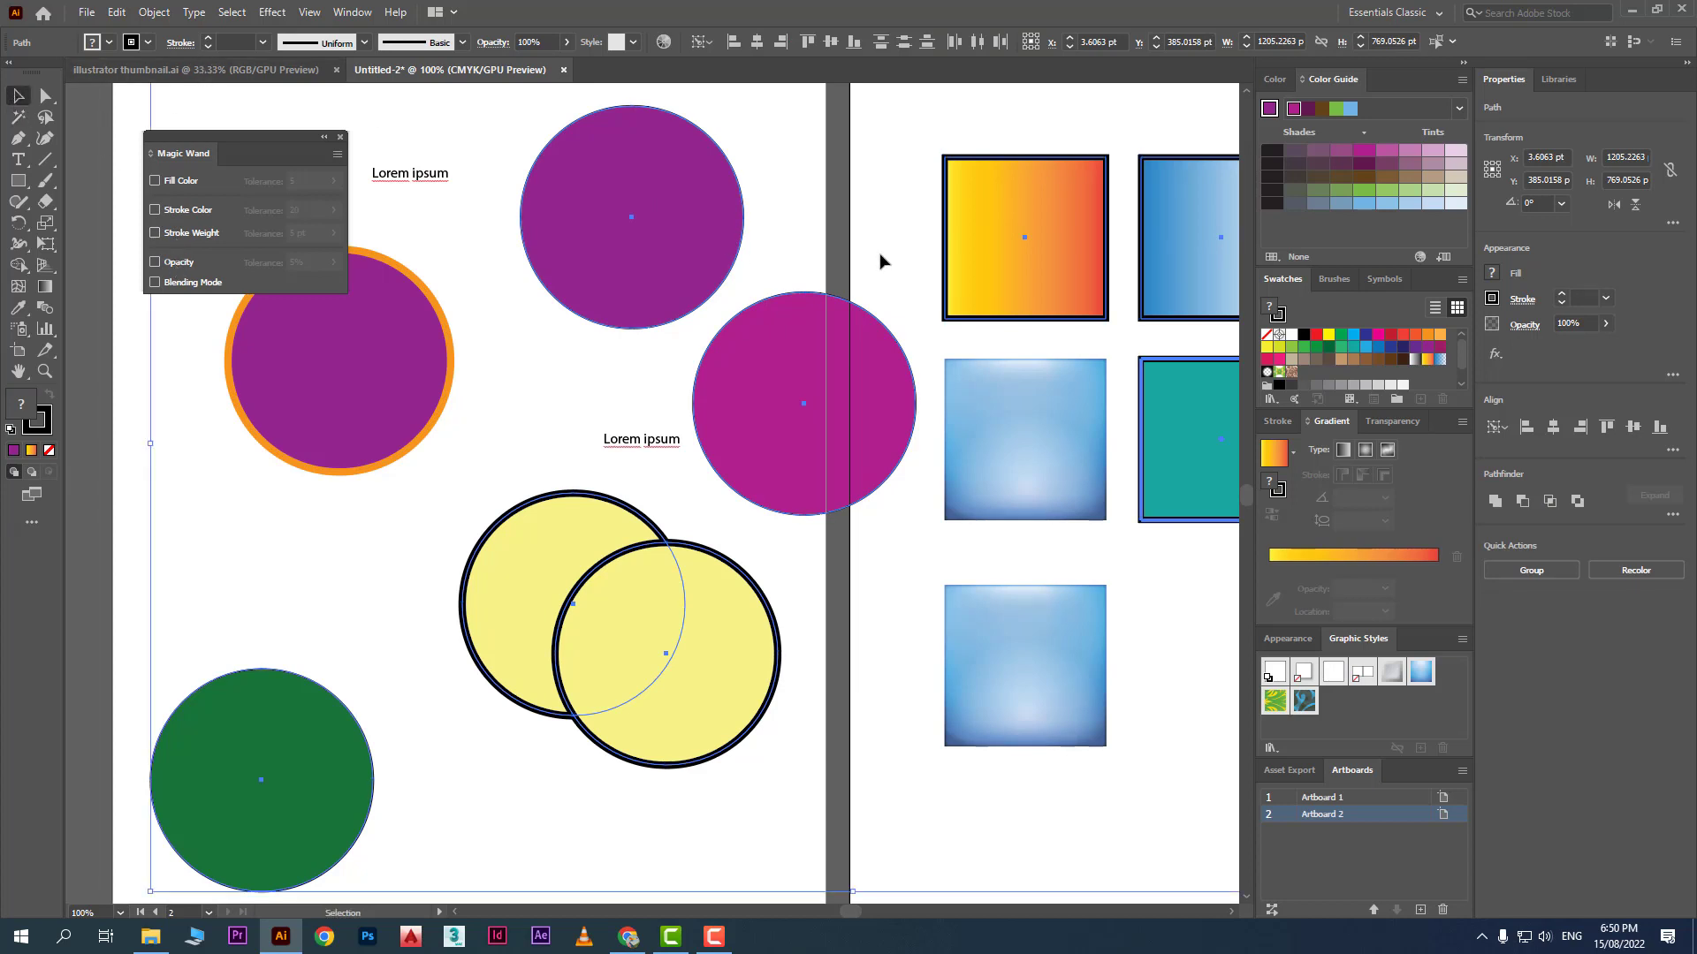
{"action": "left_click_drag", "start_coordinate": [810, 182], "coordinate": [662, 390]}
{"action": "left_click_drag", "start_coordinate": [737, 342], "coordinate": [670, 321]}
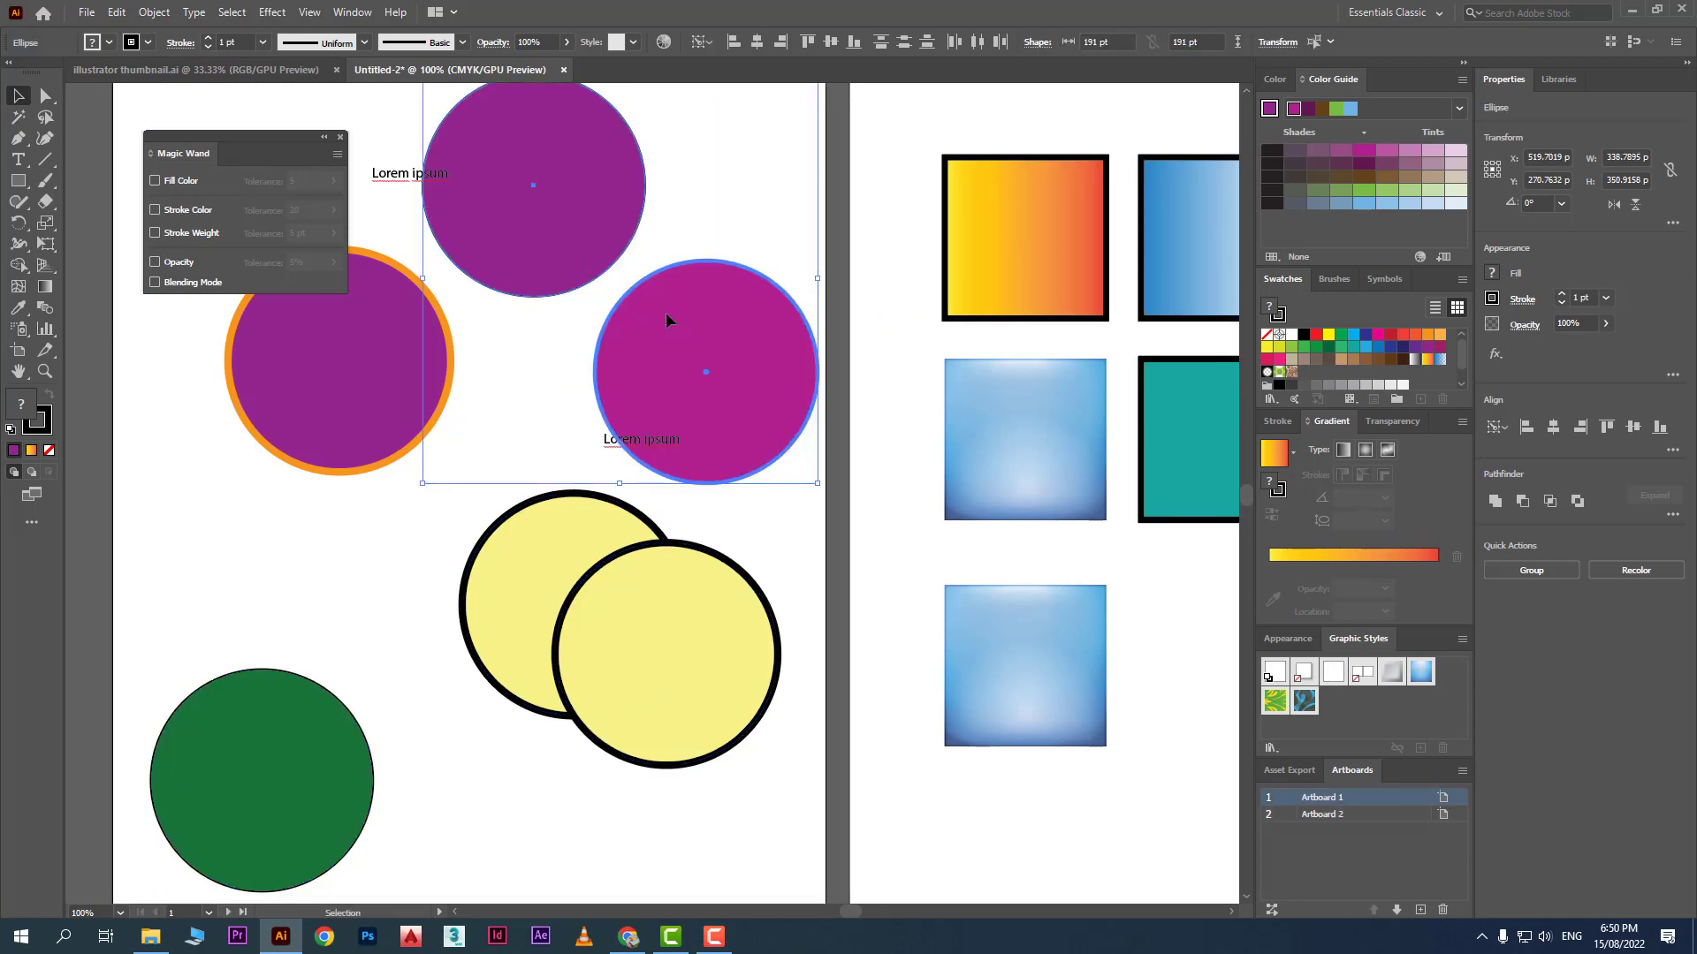
{"action": "left_click", "coordinate": [523, 42]}
{"action": "type", "text": "10"}
{"action": "key", "text": "Return"}
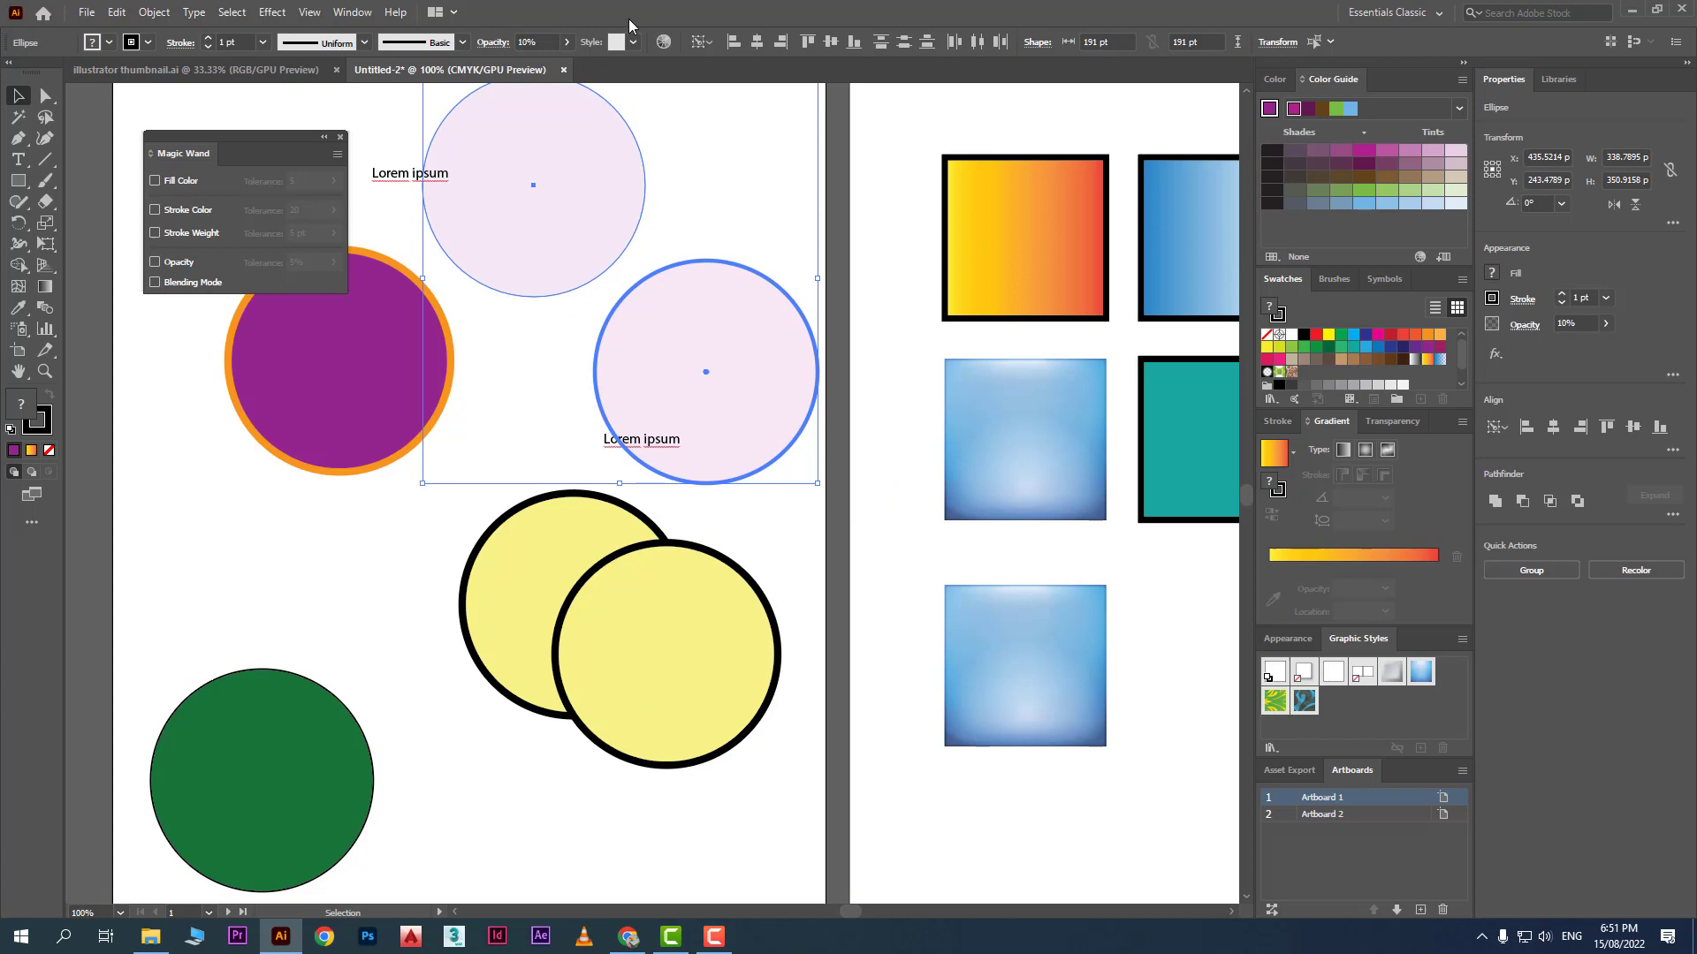
Step: Select only the upper faded circle and make Opacity the sole Magic Wand matching criterion
{"action": "left_click", "coordinate": [704, 229]}
{"action": "left_click", "coordinate": [618, 216]}
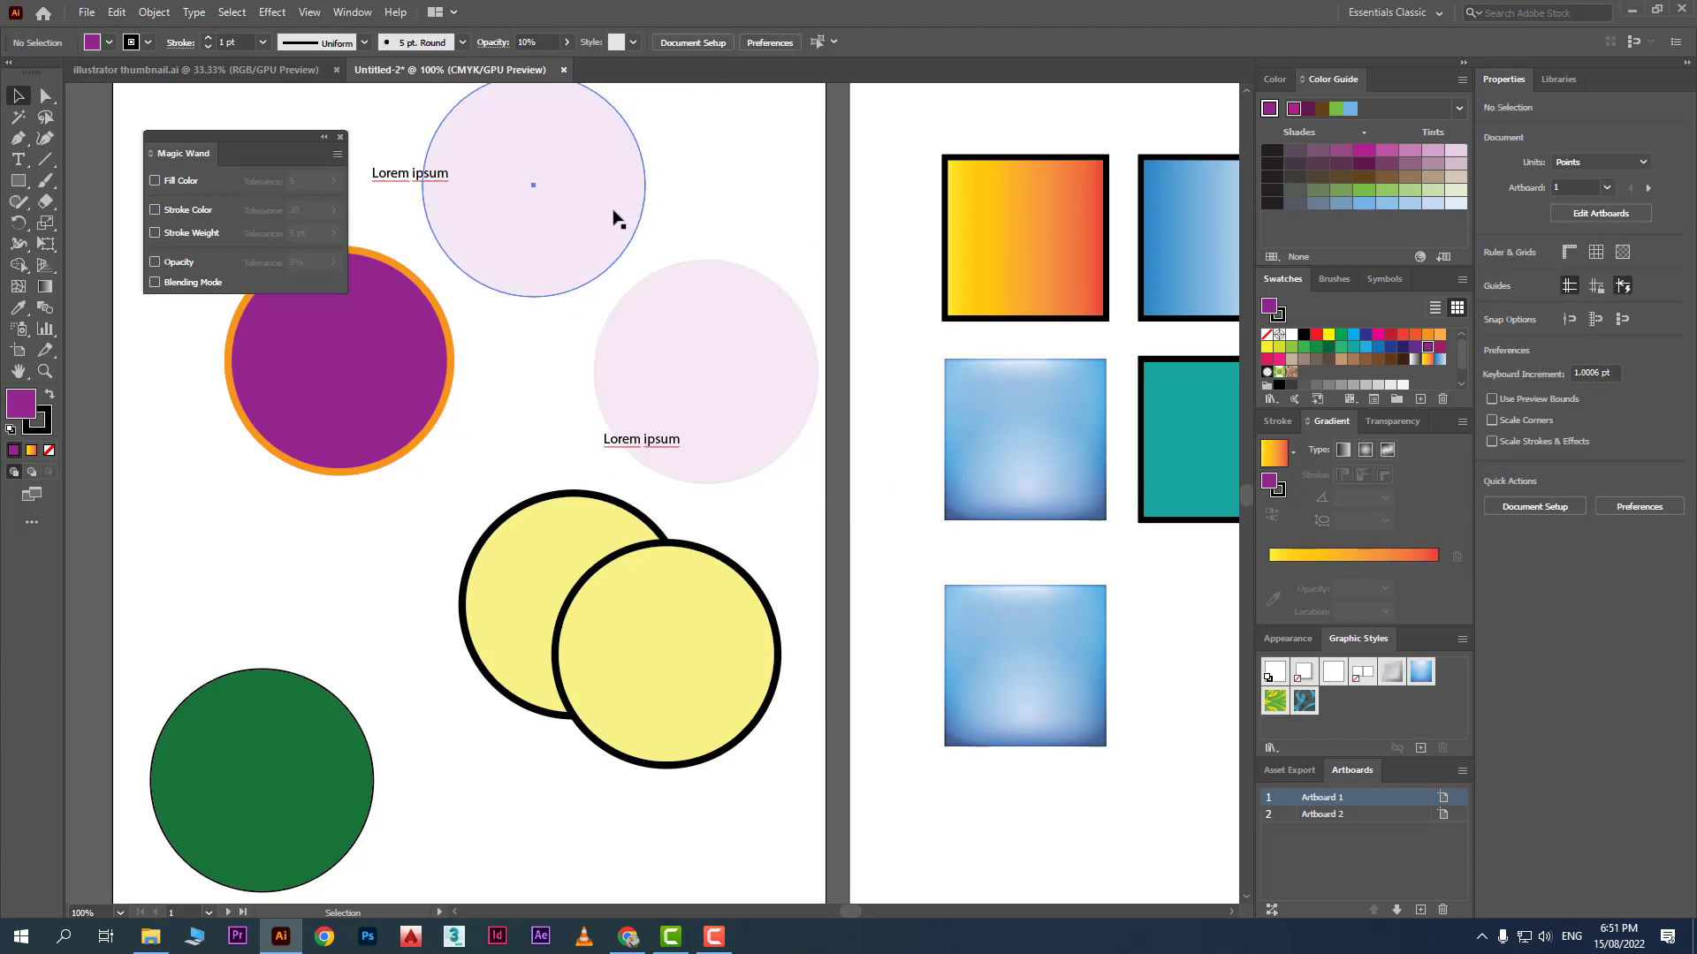
{"action": "left_click", "coordinate": [174, 262]}
{"action": "left_click", "coordinate": [177, 233]}
{"action": "left_click", "coordinate": [177, 212]}
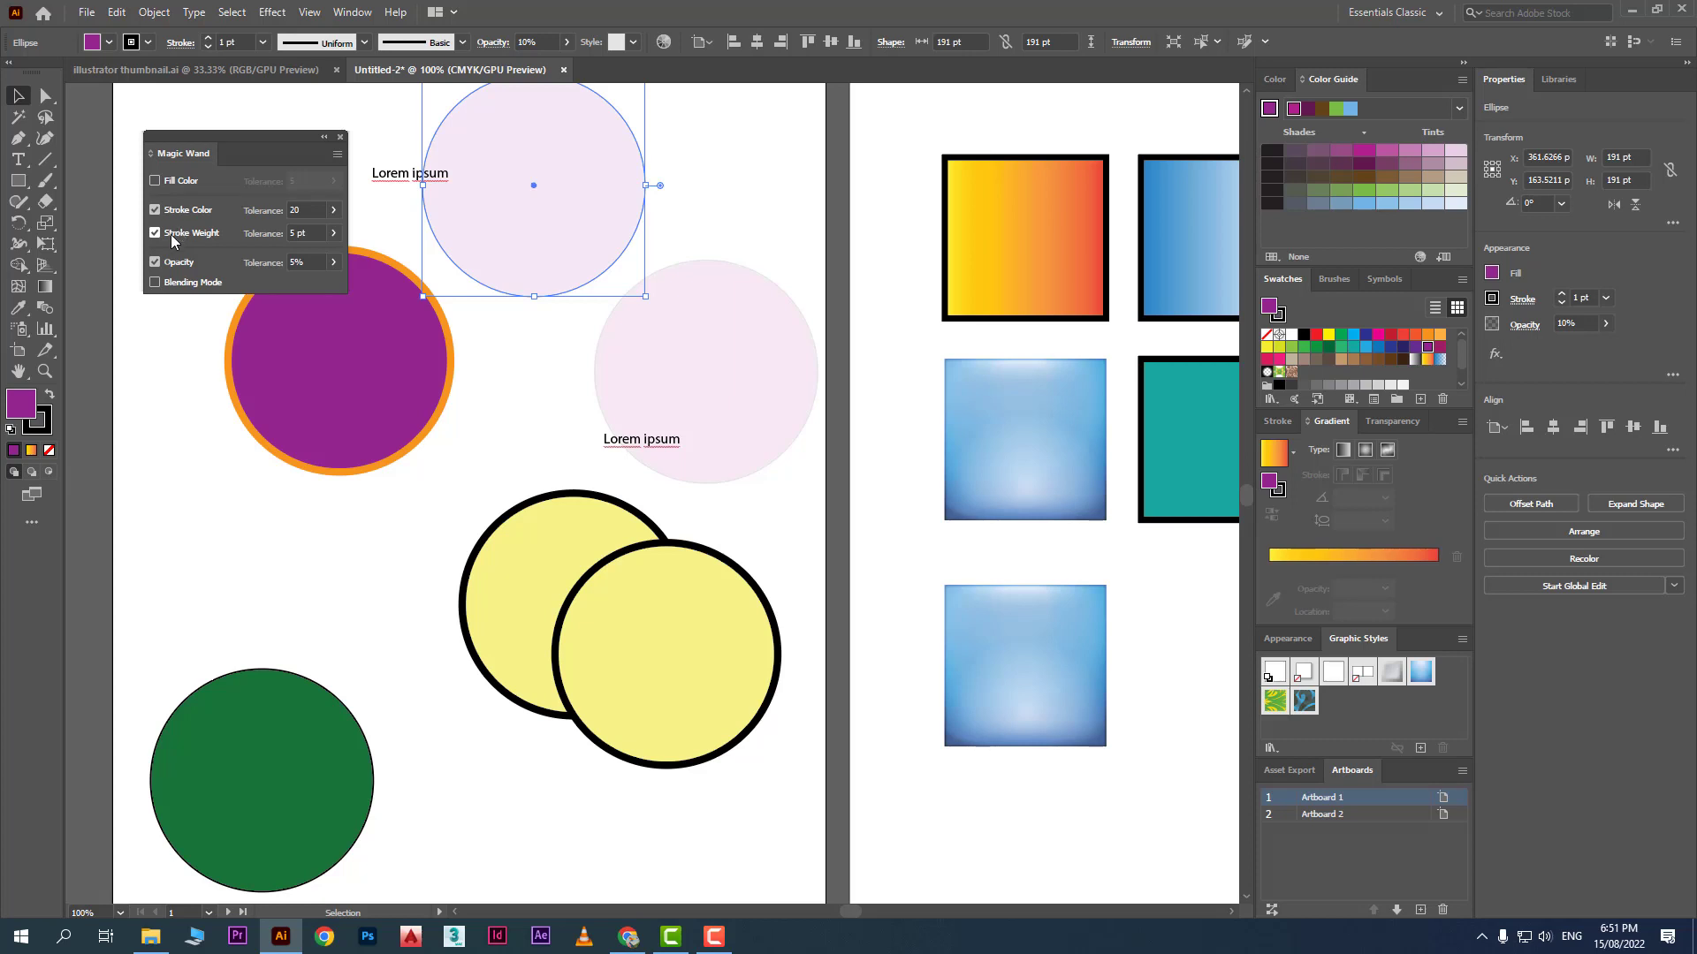
{"action": "left_click", "coordinate": [178, 236]}
{"action": "left_click", "coordinate": [182, 212]}
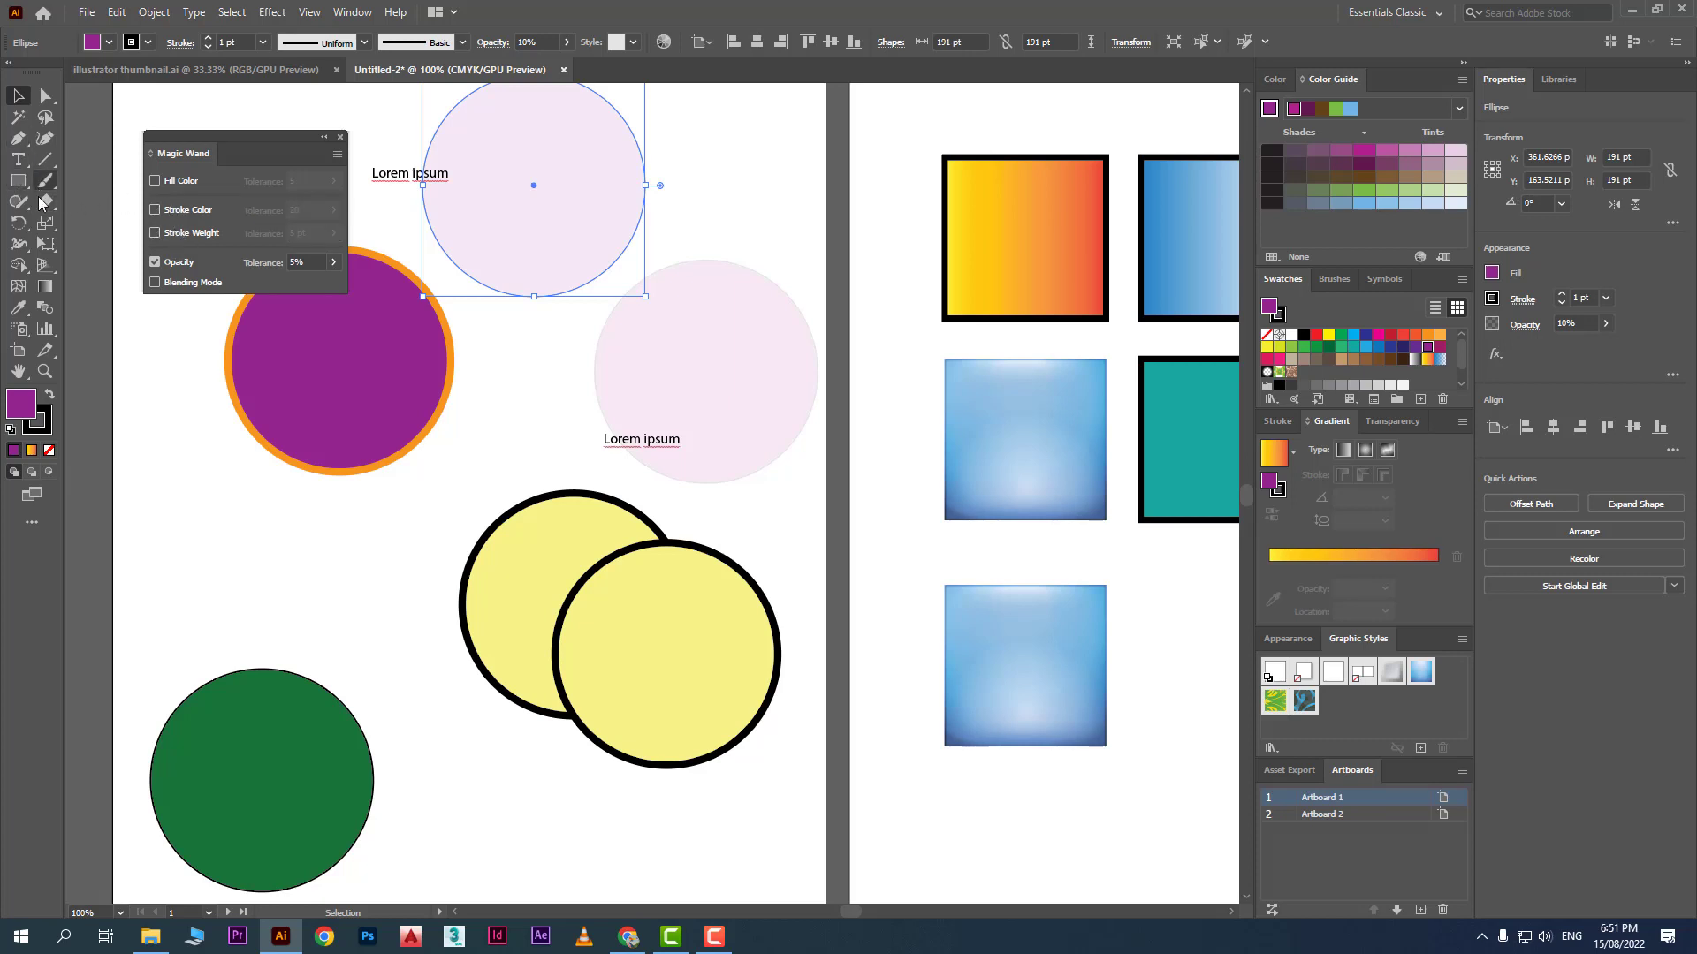
Step: Select both faded circles by matching opacity with the Magic Wand, and clear the selection
{"action": "left_click", "coordinate": [18, 116]}
{"action": "left_click", "coordinate": [626, 224]}
{"action": "left_click", "coordinate": [572, 230]}
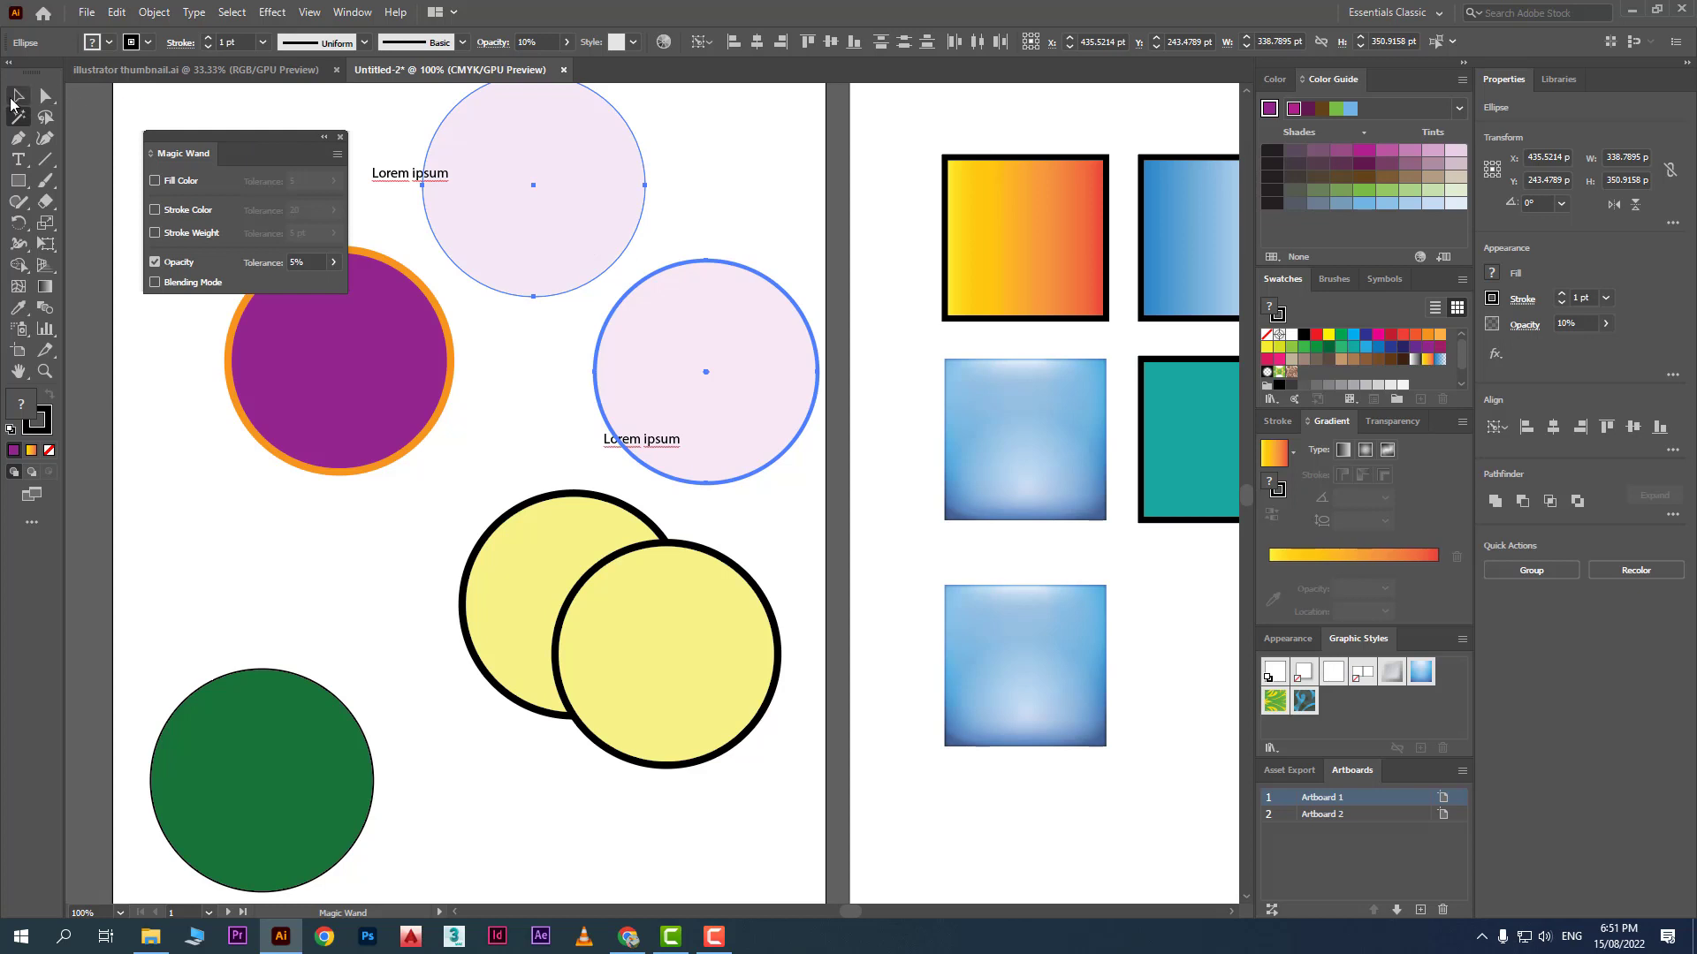
{"action": "left_click", "coordinate": [14, 100]}
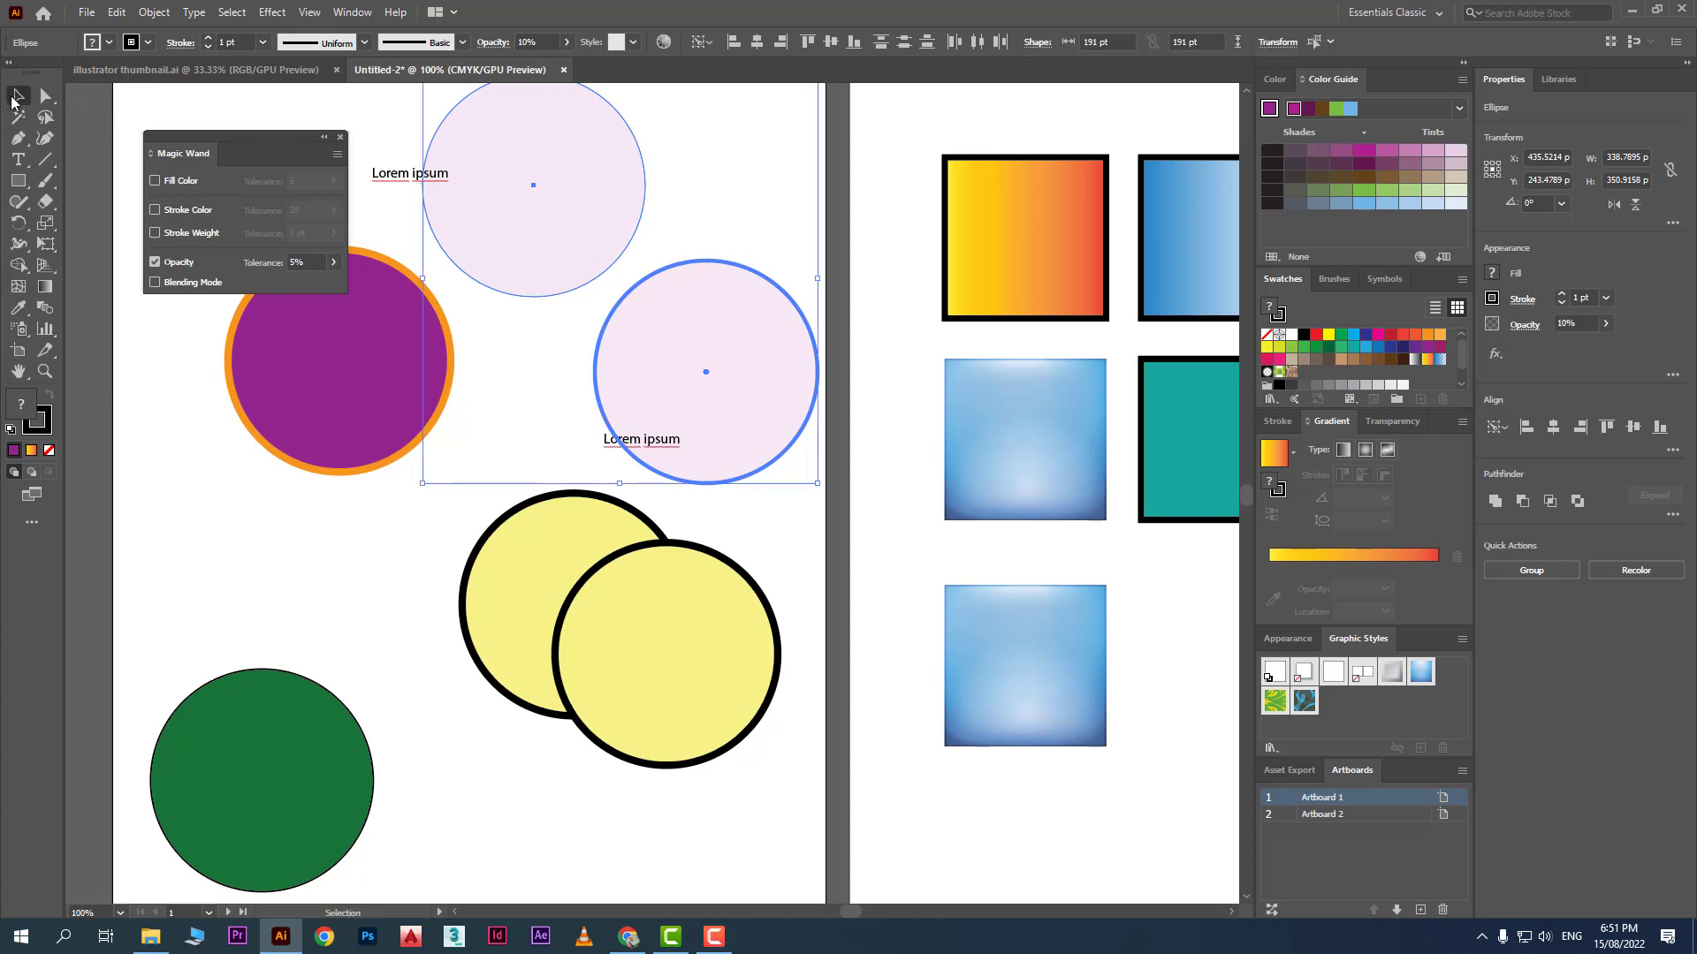
{"action": "left_click", "coordinate": [159, 351]}
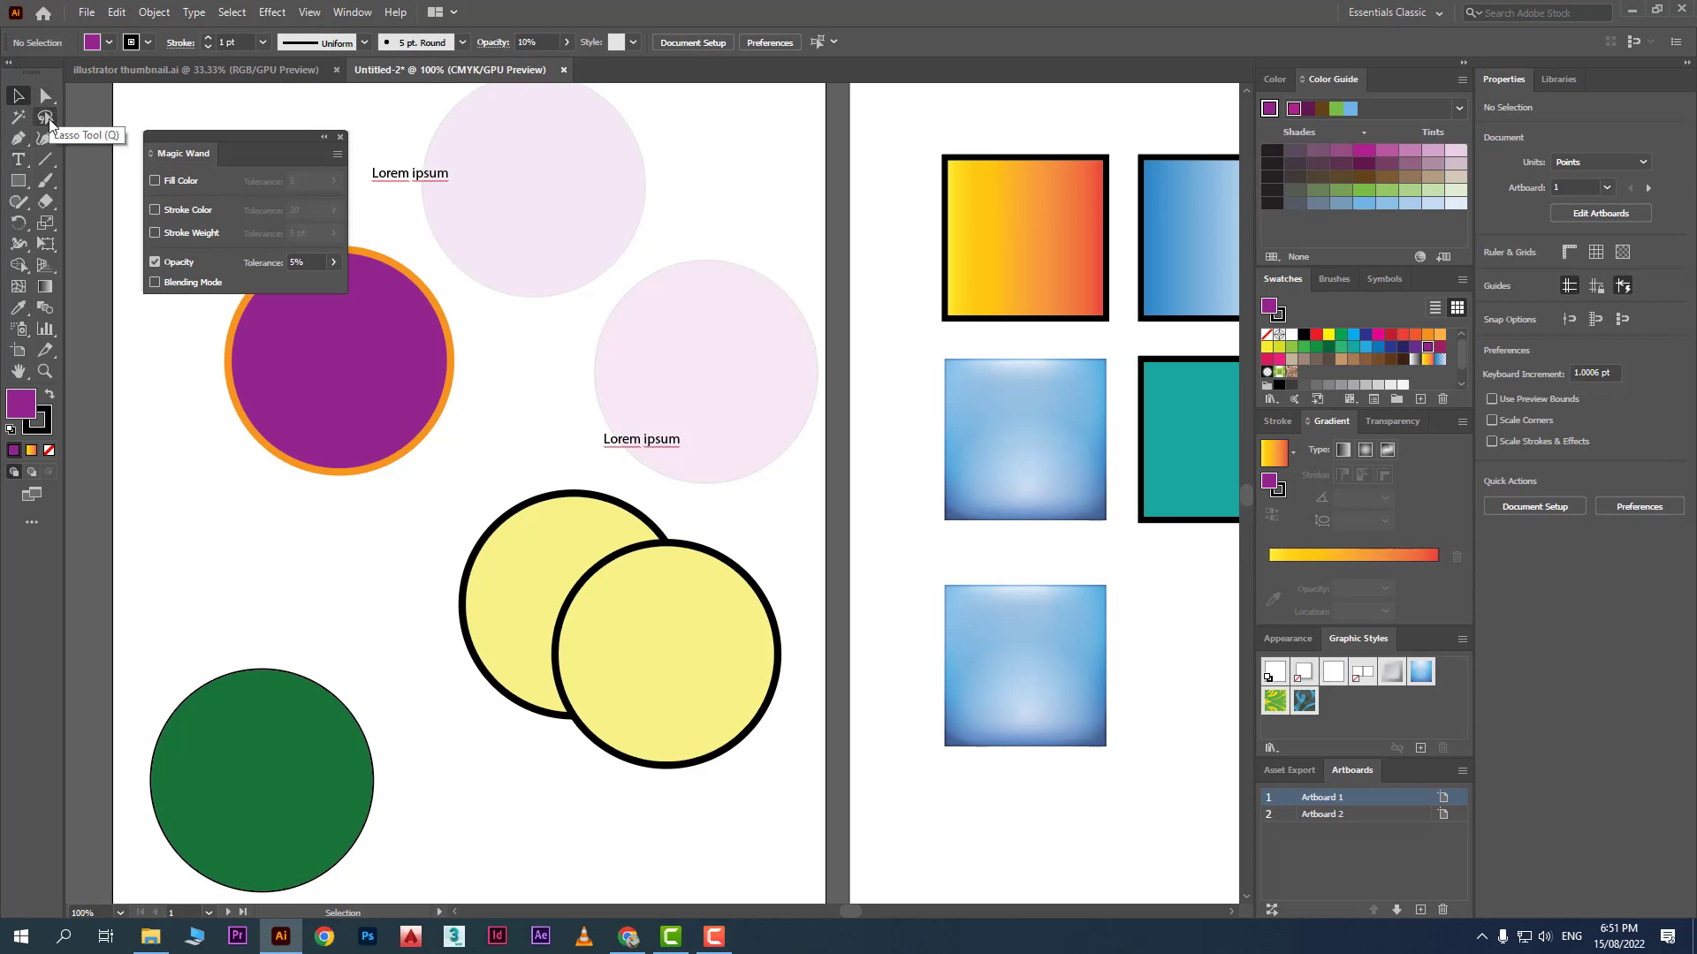
Step: Draw a rectangle about 107 x 100 pt near the first artboard's bottom, between the green and yellow circles
{"action": "left_click", "coordinate": [18, 180]}
{"action": "scroll", "coordinate": [352, 440], "scroll_direction": "down", "scroll_amount": 3}
{"action": "left_click_drag", "start_coordinate": [442, 541], "coordinate": [567, 657]}
Step: Pull the rectangle's upper-right anchor point up and inward, and select anchor points of the reshaped rectangle with the Lasso tool
{"action": "key", "text": "a"}
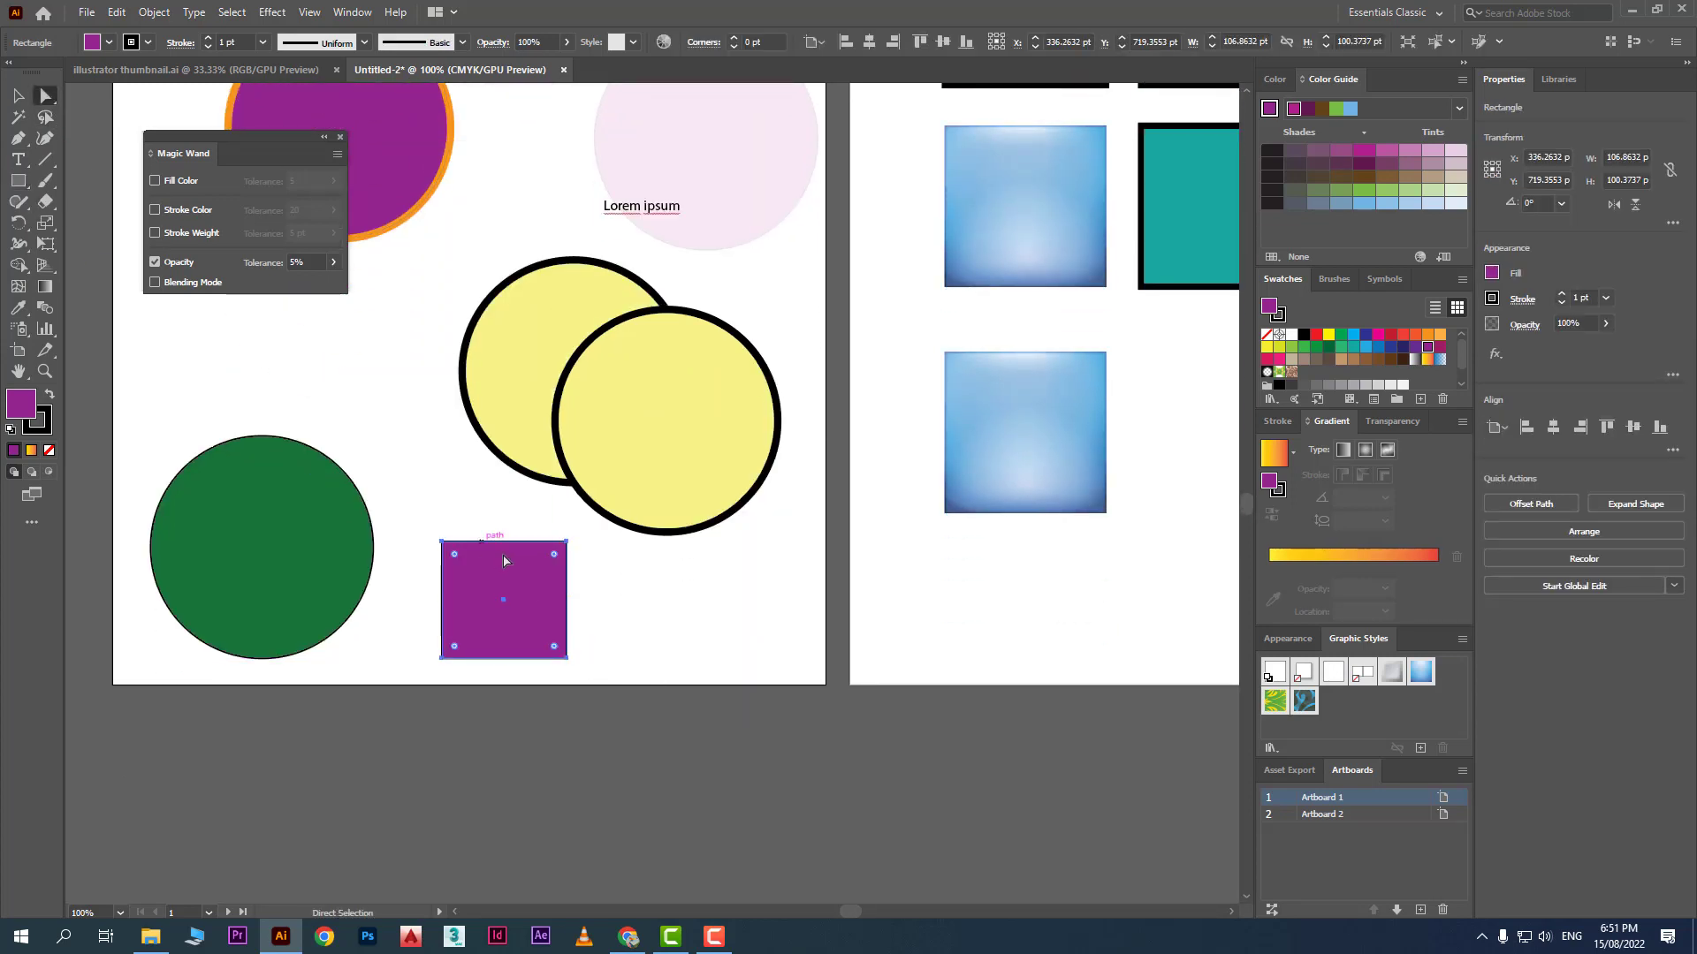
{"action": "left_click_drag", "start_coordinate": [567, 543], "coordinate": [539, 504]}
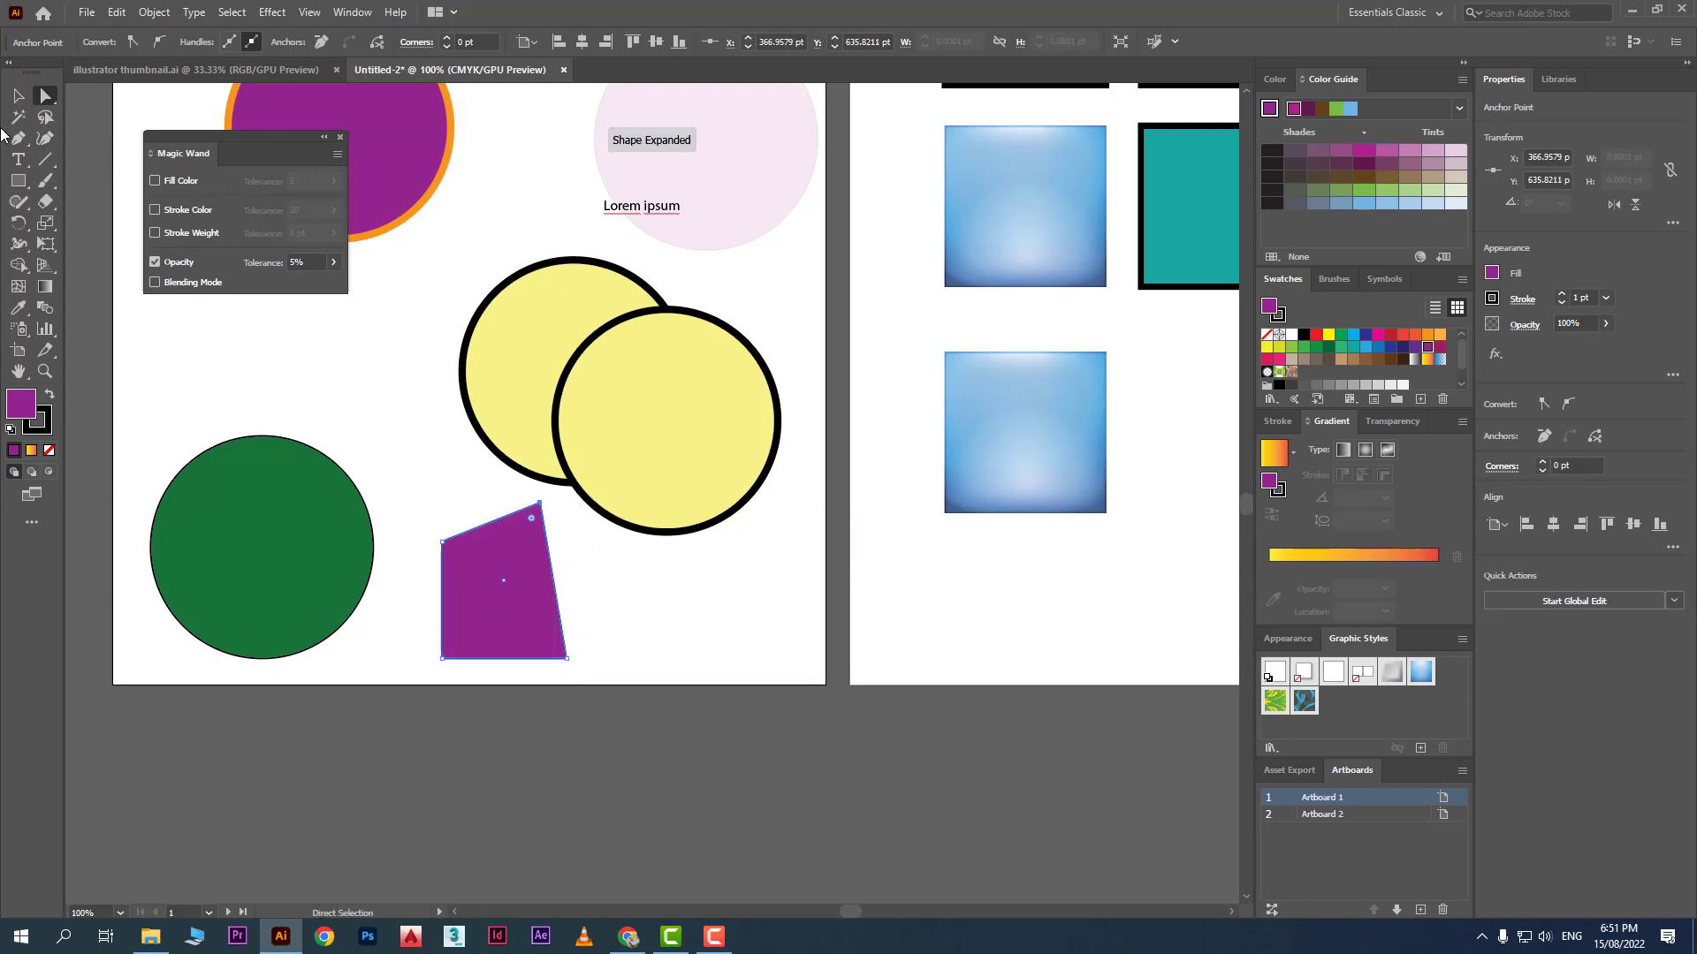
{"action": "left_click", "coordinate": [45, 118]}
{"action": "mouse_move", "coordinate": [451, 558]}
{"action": "left_mouse_down"}
{"action": "mouse_move", "coordinate": [451, 519]}
{"action": "mouse_move", "coordinate": [507, 571]}
{"action": "mouse_move", "coordinate": [591, 592]}
{"action": "mouse_move", "coordinate": [599, 639]}
{"action": "mouse_move", "coordinate": [549, 680]}
{"action": "mouse_move", "coordinate": [450, 603]}
{"action": "mouse_move", "coordinate": [433, 513]}
{"action": "left_mouse_up"}
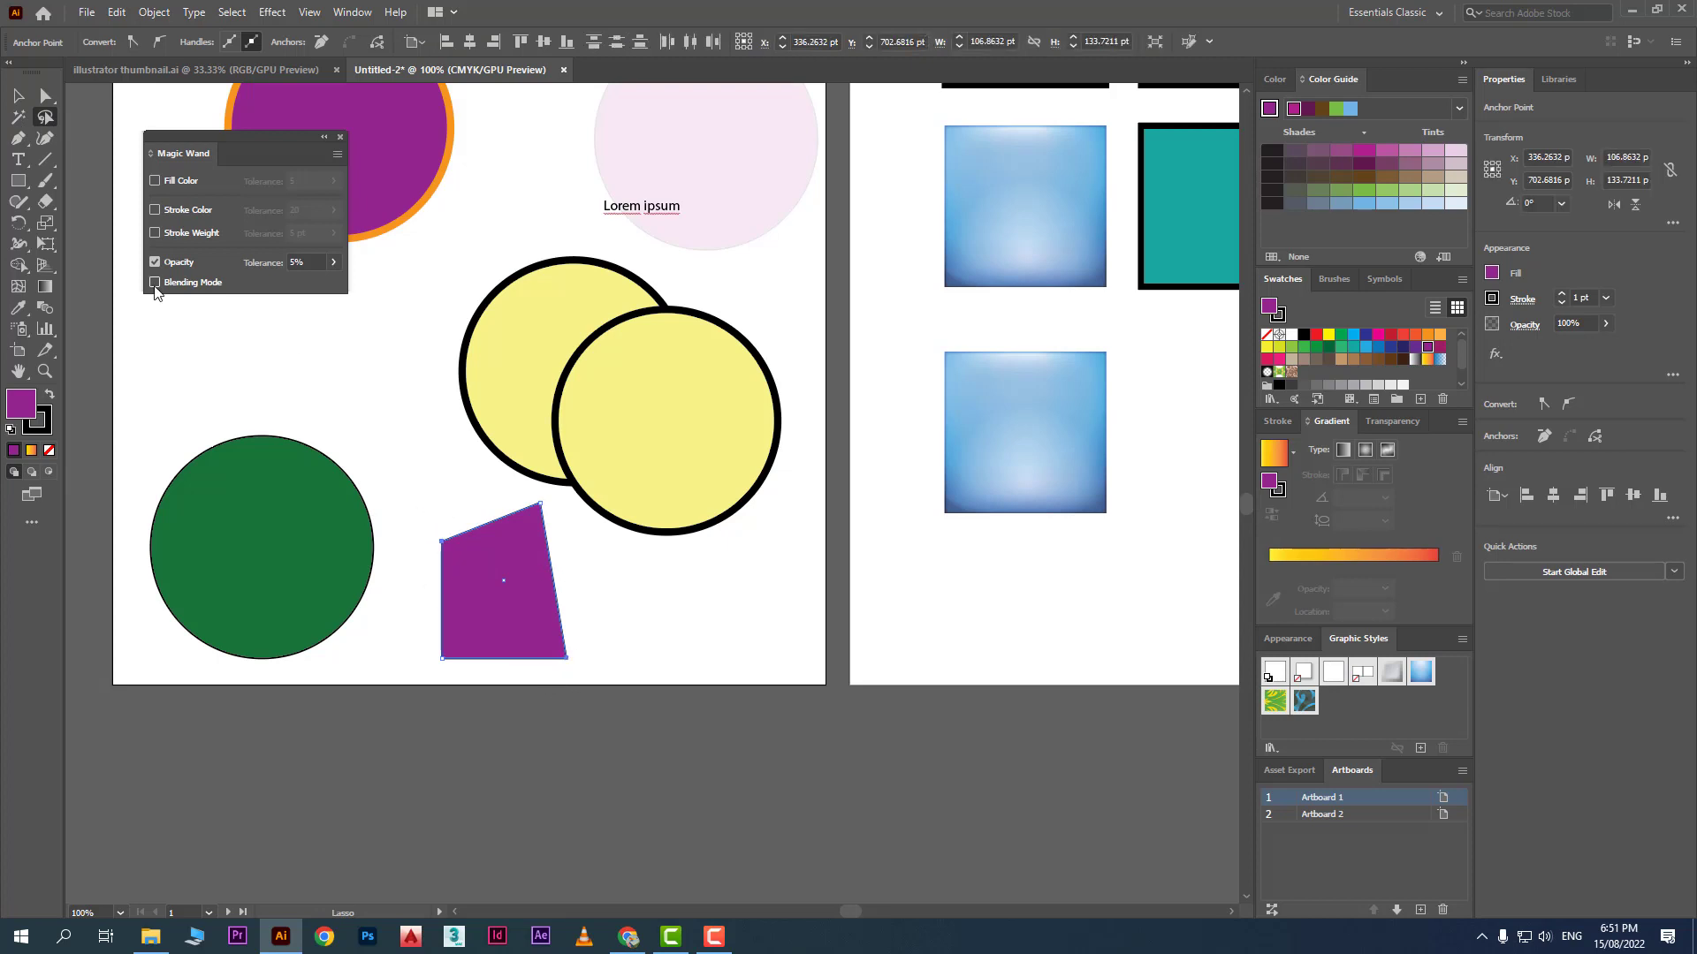
Step: Draw a five-pointed star about 106 x 104 pt on the second artboard, below the lowest blue square
{"action": "left_click", "coordinate": [18, 180]}
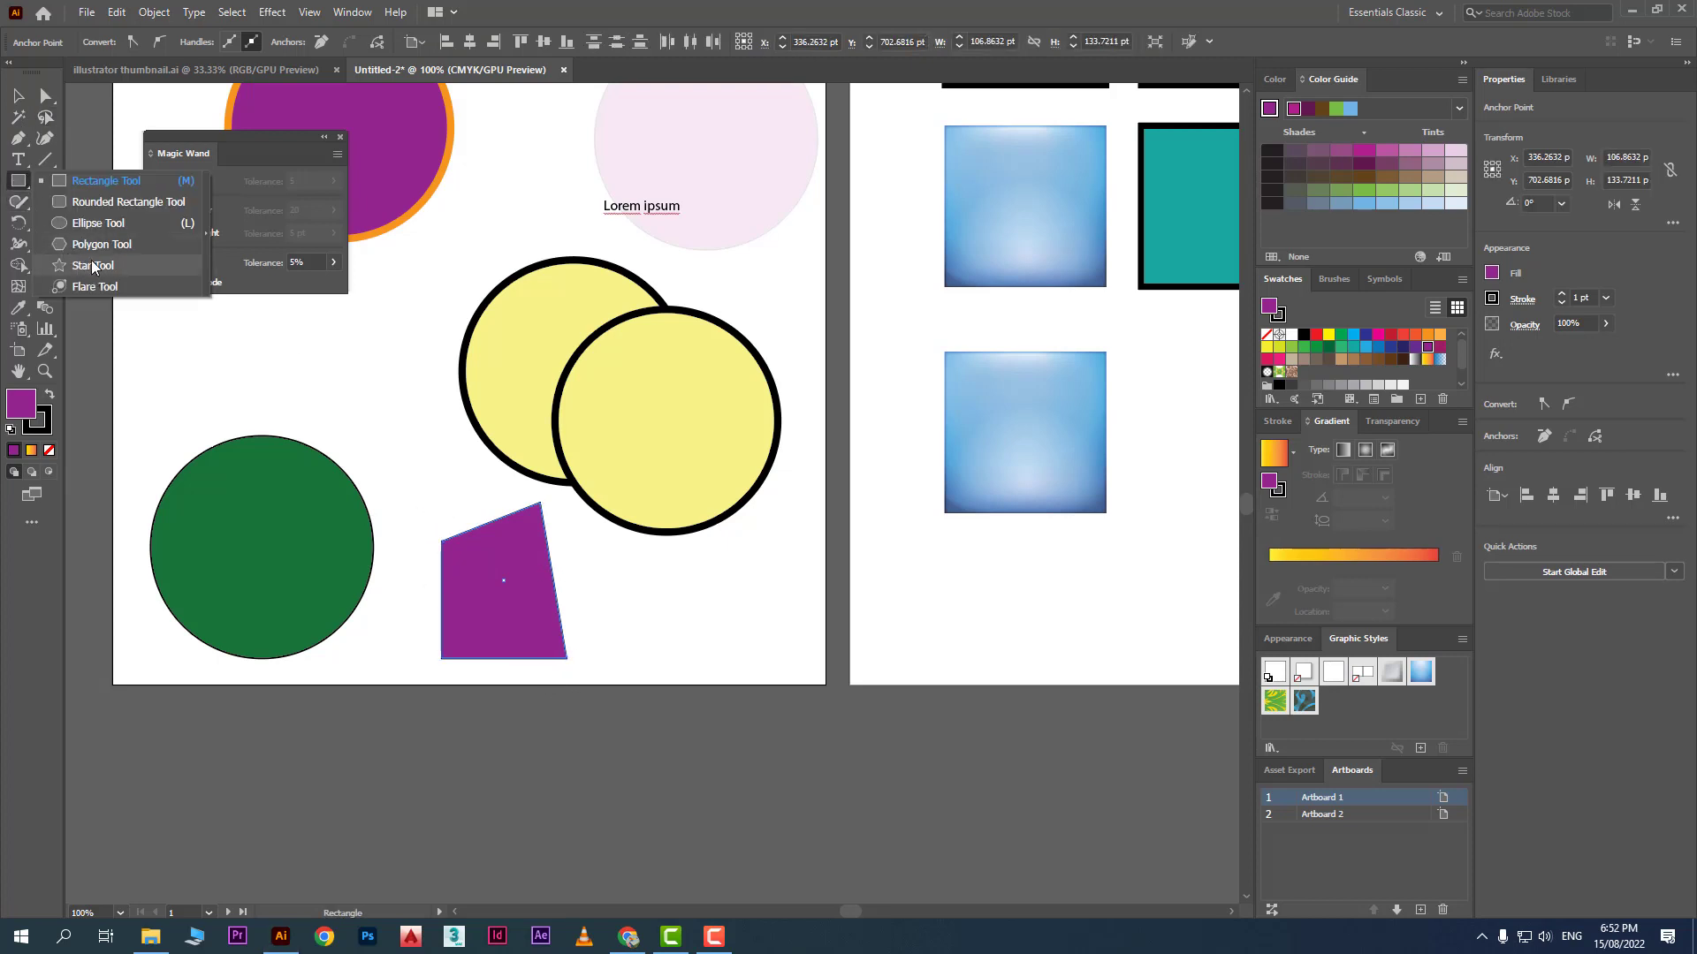
{"action": "left_click", "coordinate": [88, 265]}
{"action": "scroll", "coordinate": [1152, 599], "scroll_direction": "up", "scroll_amount": 3}
{"action": "left_click_drag", "start_coordinate": [1032, 539], "coordinate": [1118, 638]}
{"action": "scroll", "coordinate": [1094, 570], "scroll_direction": "up", "scroll_amount": 1}
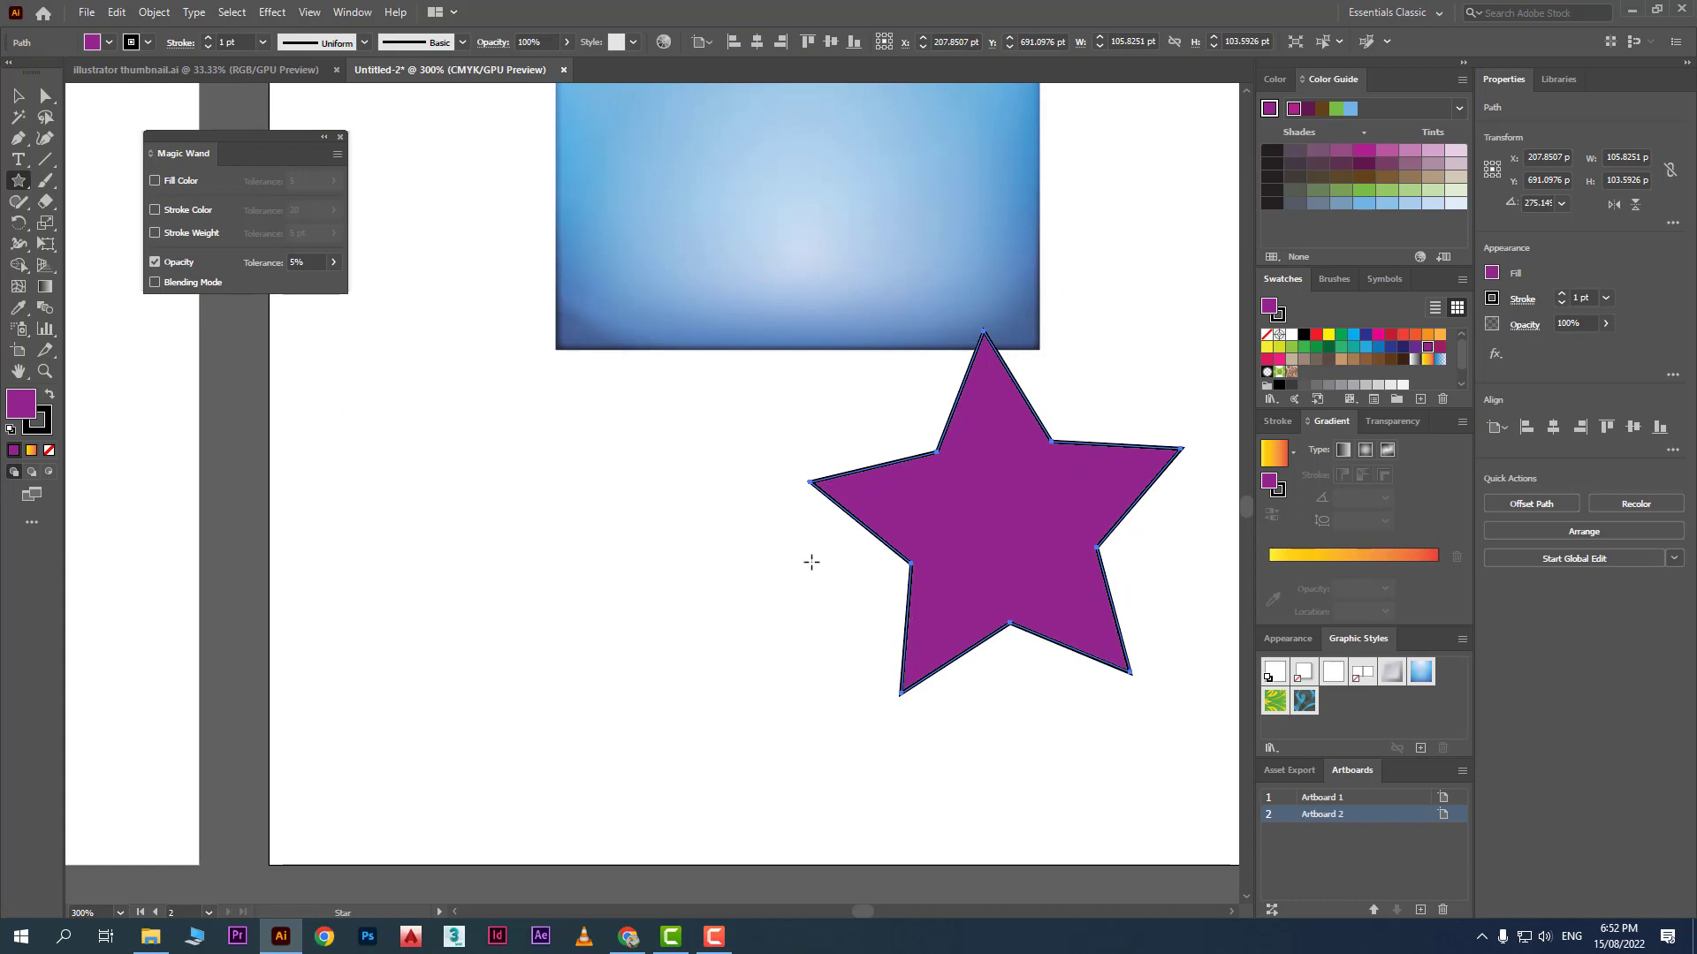
Step: Lasso the star's inner anchor points and round those corners to a radius of about 40 pt
{"action": "left_click", "coordinate": [44, 117]}
{"action": "mouse_move", "coordinate": [912, 411]}
{"action": "left_mouse_down"}
{"action": "mouse_move", "coordinate": [1051, 401]}
{"action": "mouse_move", "coordinate": [1149, 555]}
{"action": "mouse_move", "coordinate": [1076, 609]}
{"action": "mouse_move", "coordinate": [1043, 678]}
{"action": "mouse_move", "coordinate": [879, 621]}
{"action": "mouse_move", "coordinate": [908, 415]}
{"action": "left_mouse_up"}
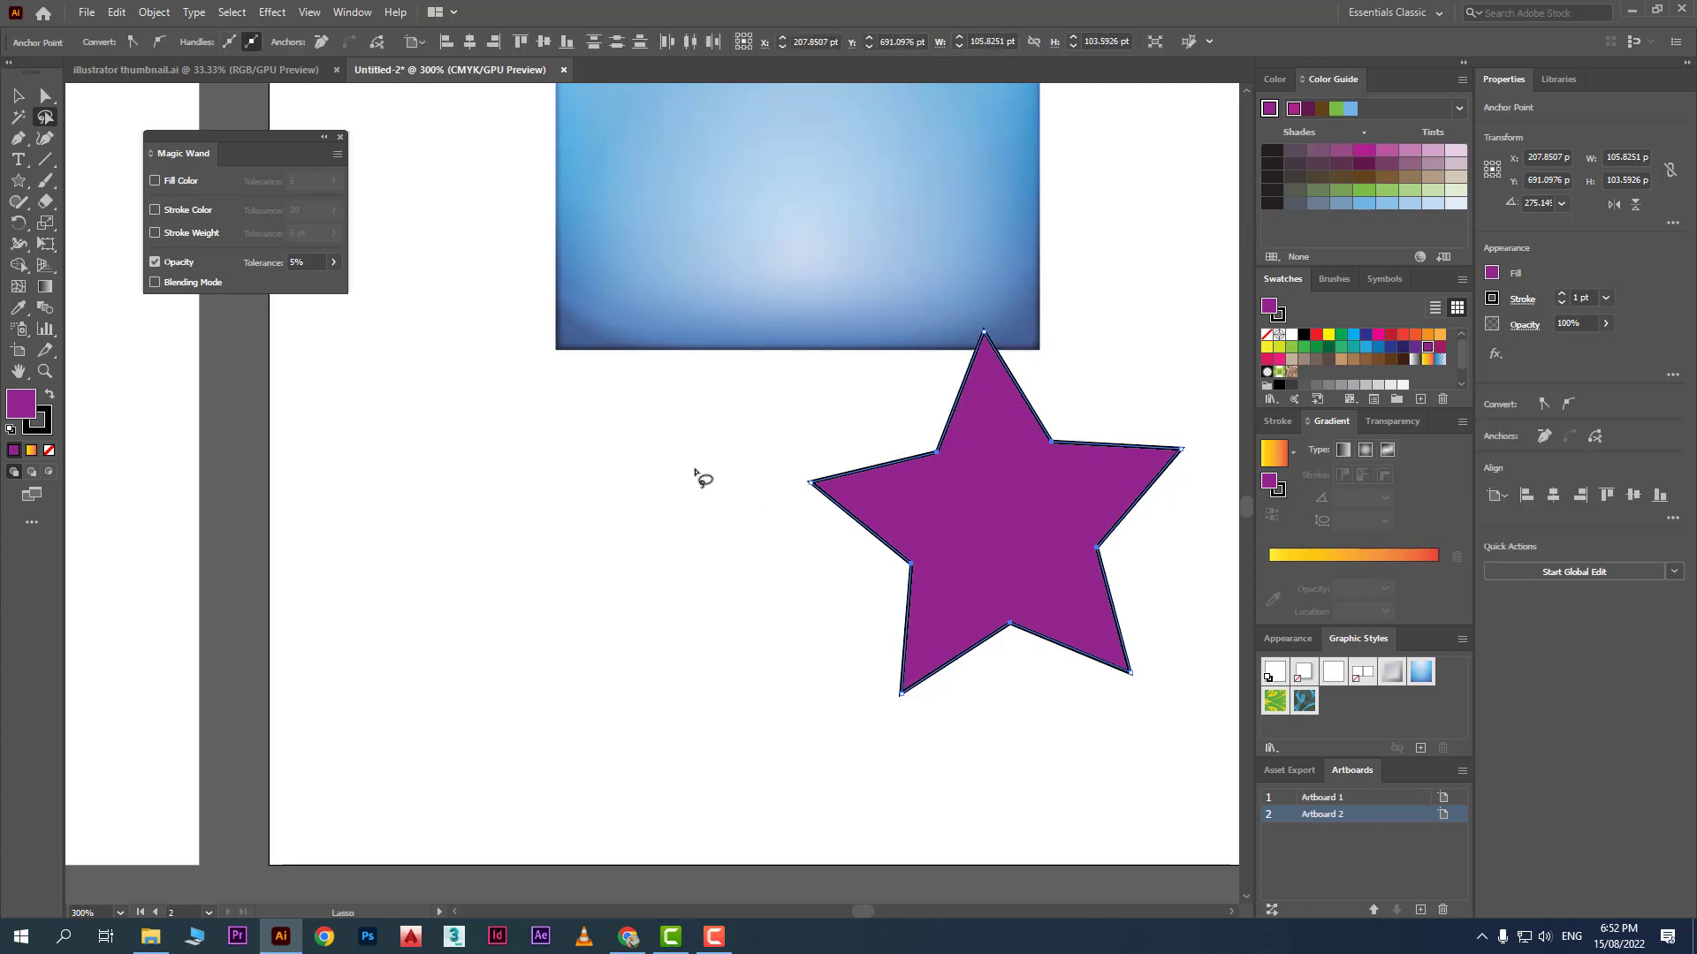
{"action": "left_click", "coordinate": [45, 94]}
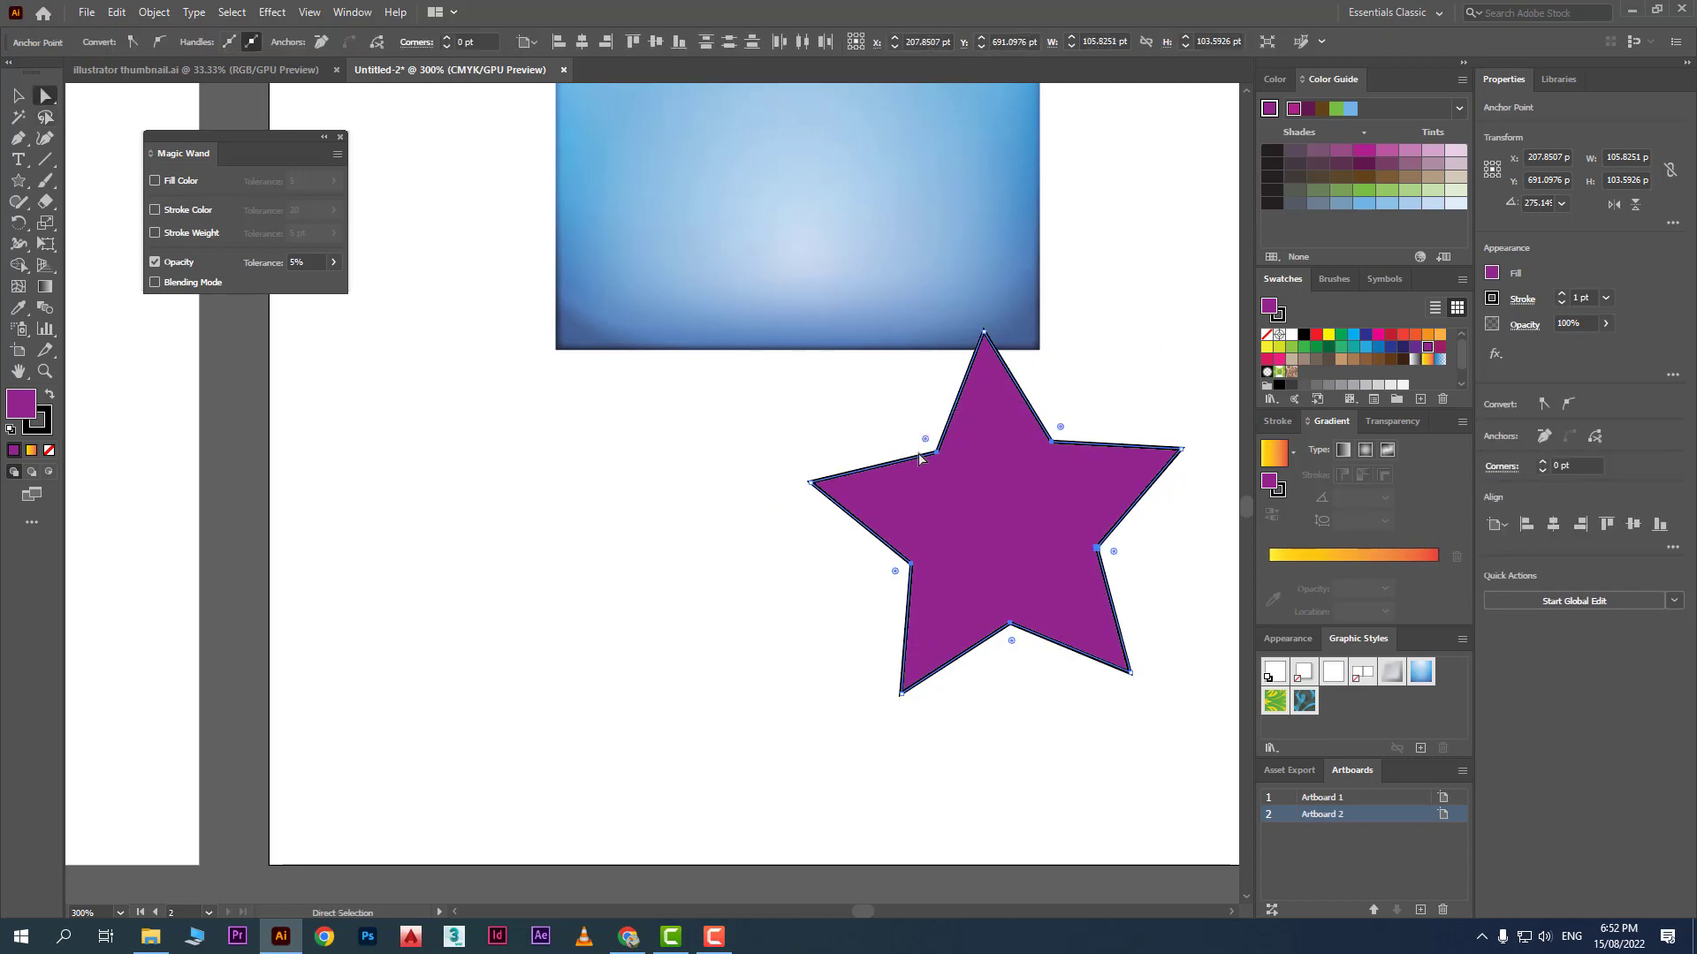
{"action": "left_click_drag", "start_coordinate": [925, 439], "coordinate": [738, 451]}
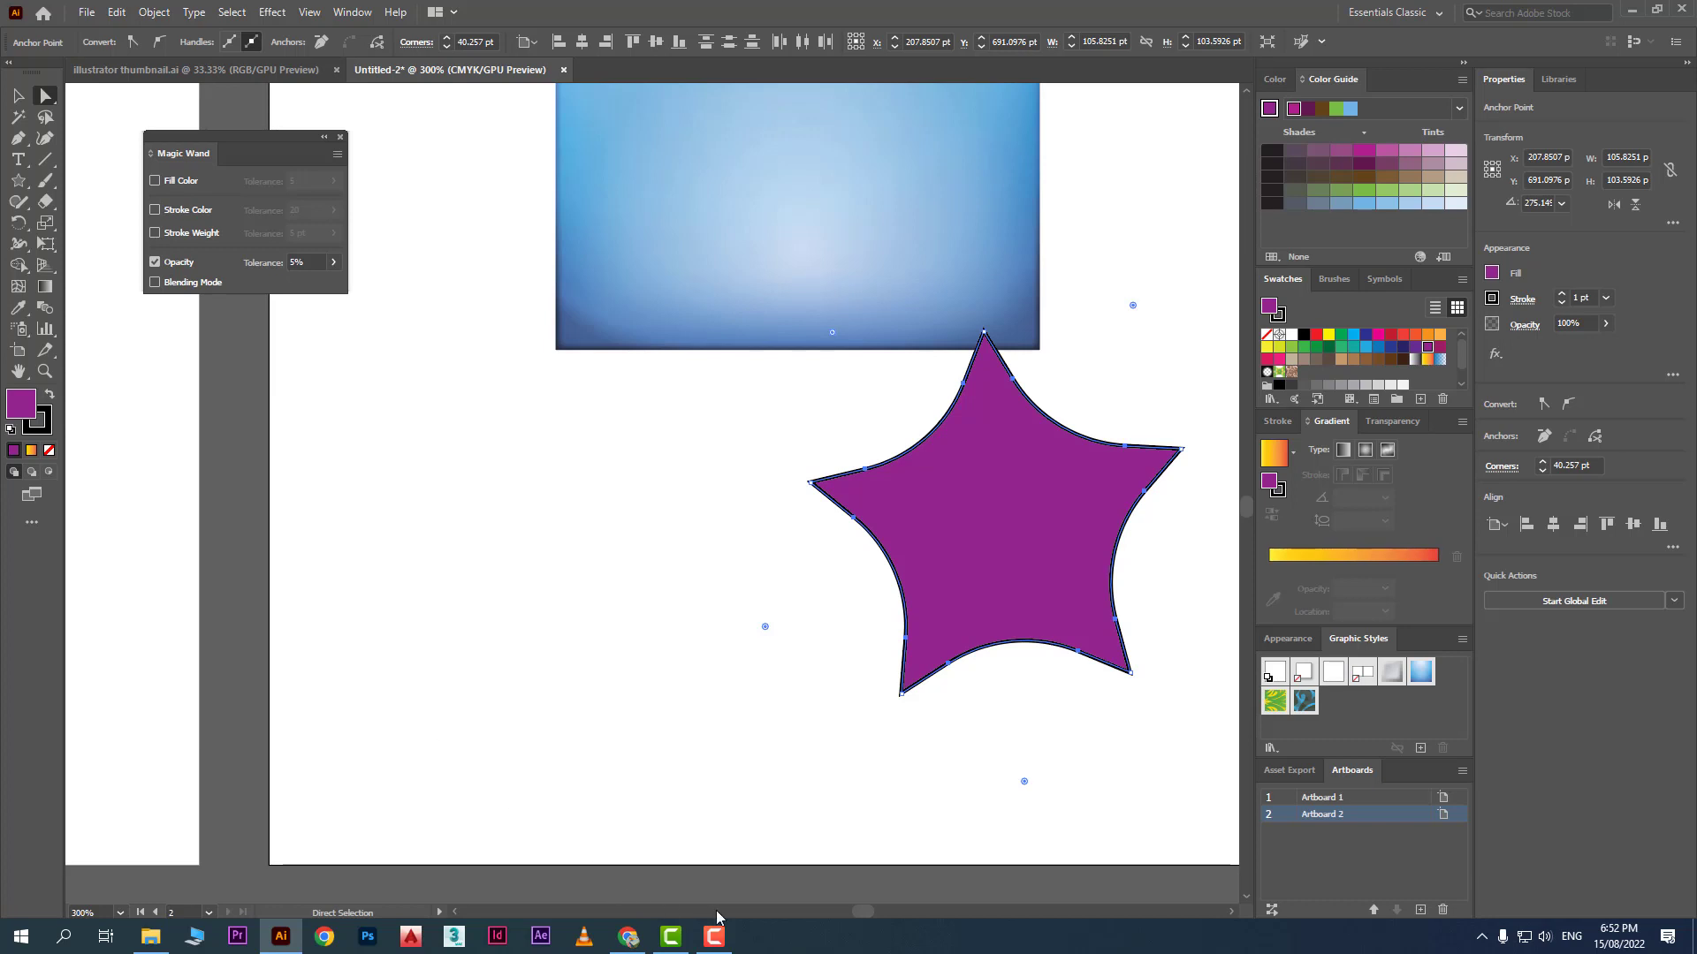
{"action": "left_click", "coordinate": [714, 937]}
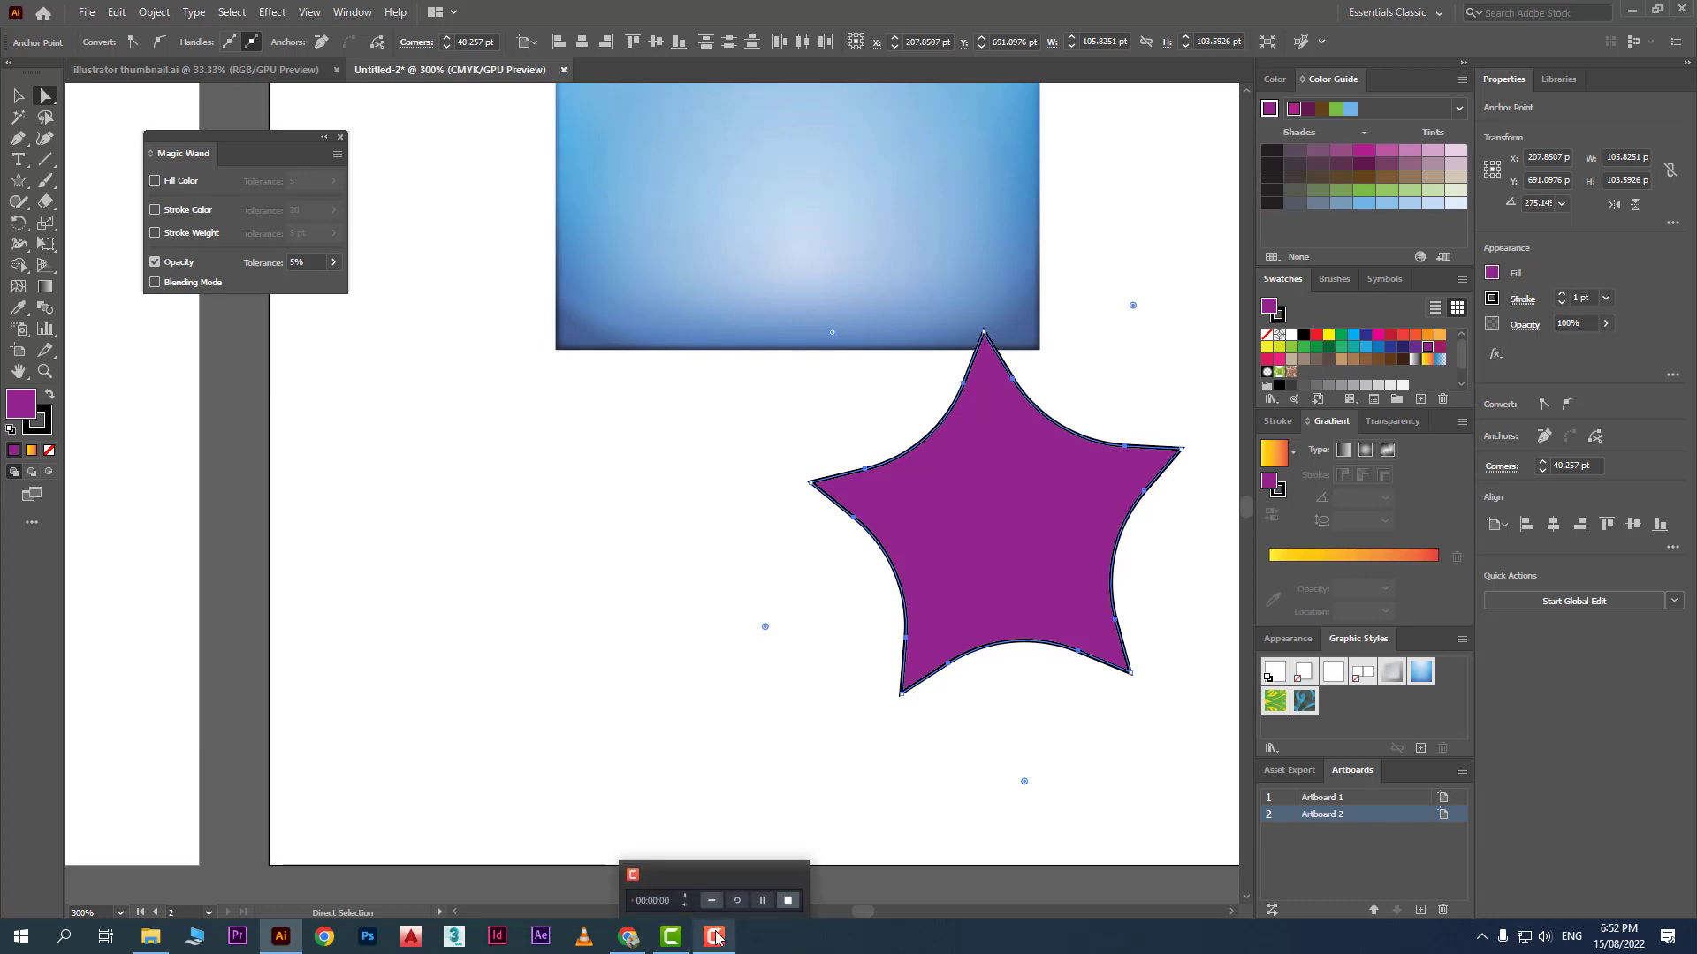